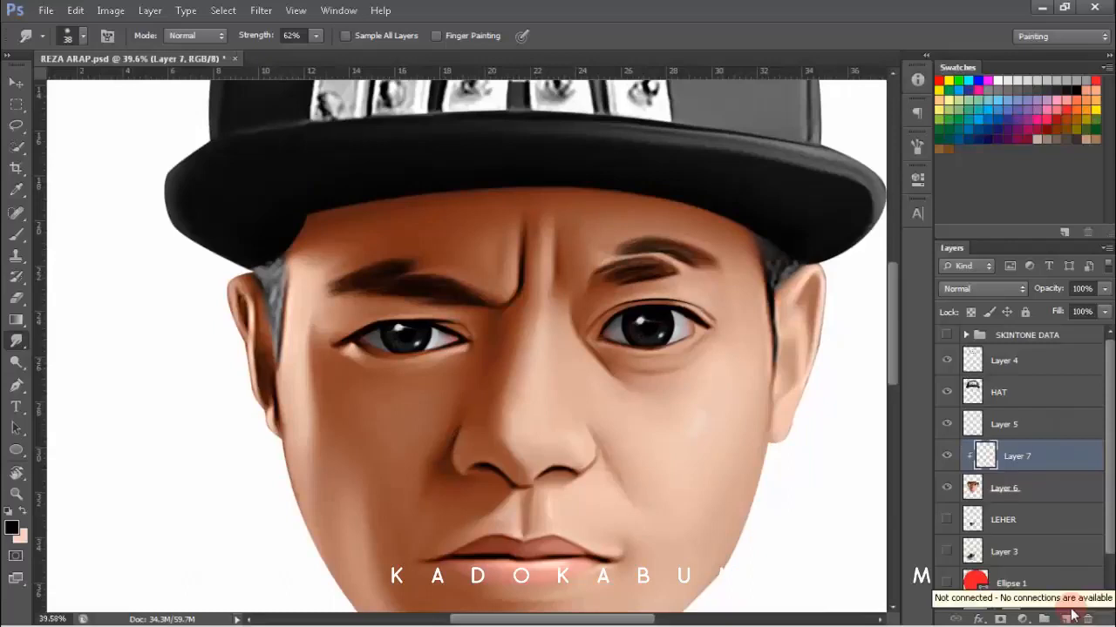
- Choose the Brush tool with the 200 px scattered-dots preset for painting fine hair strands
left_click(16, 233)
right_click(304, 199)
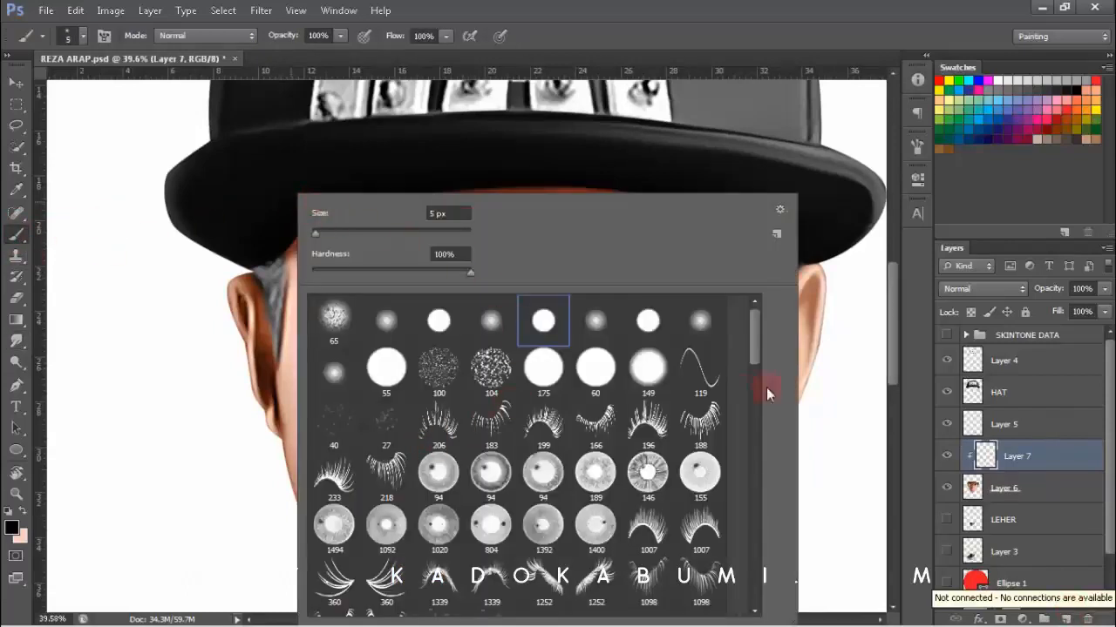
left_click_drag(755, 355, 754, 373)
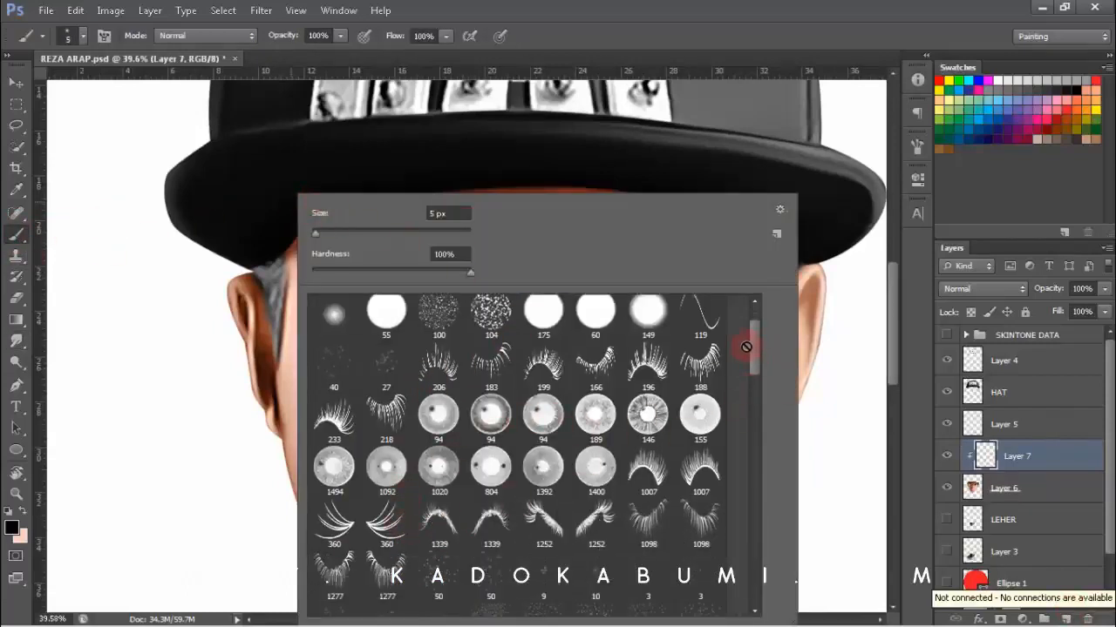
scroll(568, 438, "down", 2)
mouse_move(754, 366)
left_mouse_down()
mouse_move(752, 418)
mouse_move(752, 406)
left_mouse_up()
left_click(396, 414)
left_click(224, 423)
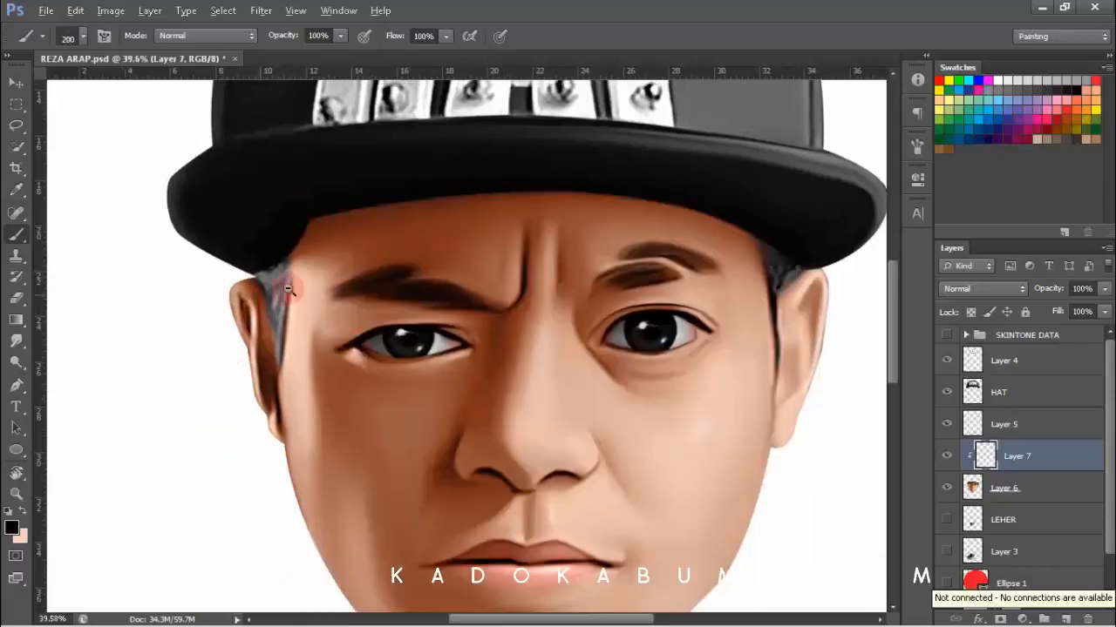
- Reduce the brush to about 52 px and paint black hair strokes over the grey sideburn below the brim on the image's left
scroll(288, 161, "up", 4)
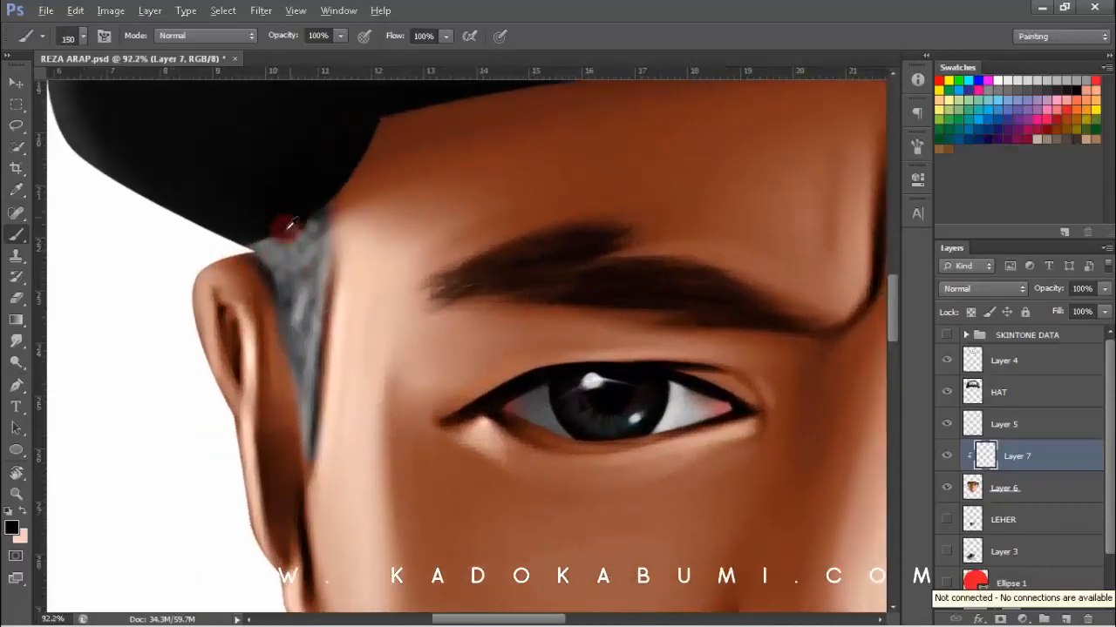
key("bracketleft")
key("bracketleft")
key("bracketleft")
key("bracketleft")
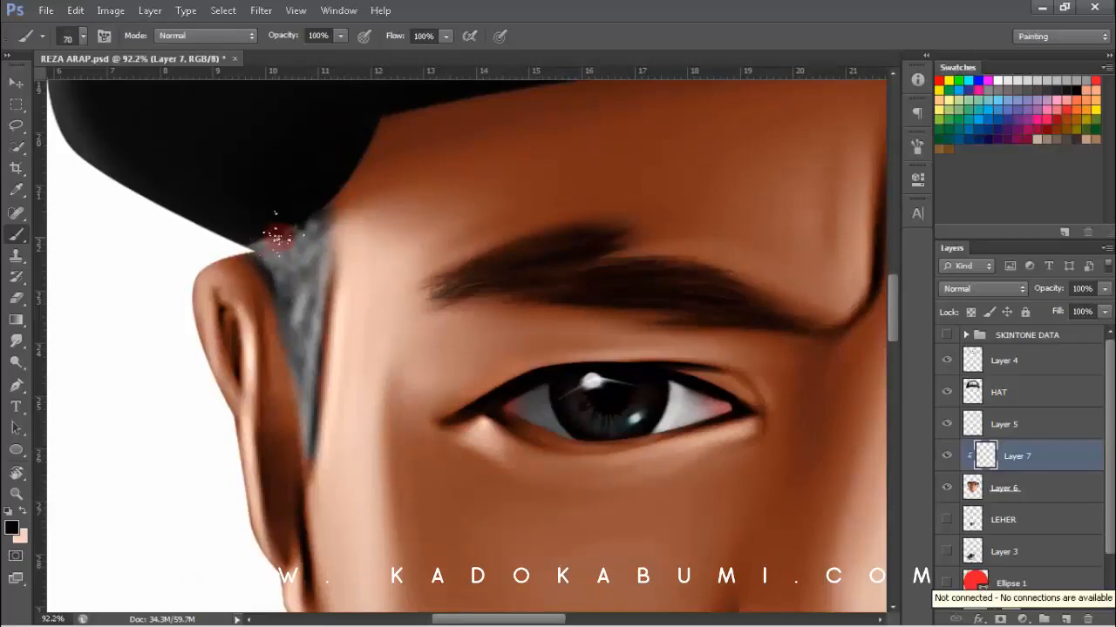
scroll(296, 229, "up", 1)
left_click_drag(336, 207, 307, 217)
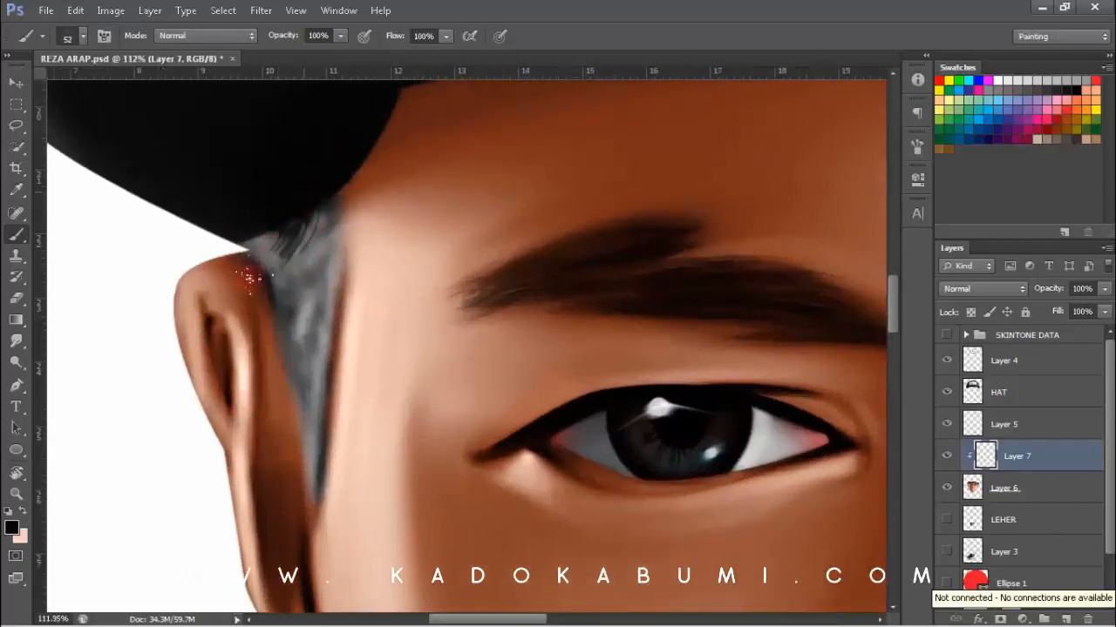
mouse_move(284, 272)
left_mouse_down()
mouse_move(305, 212)
mouse_move(291, 282)
mouse_move(319, 252)
left_mouse_up()
scroll(319, 252, "up", 1)
scroll(283, 364, "down", 1)
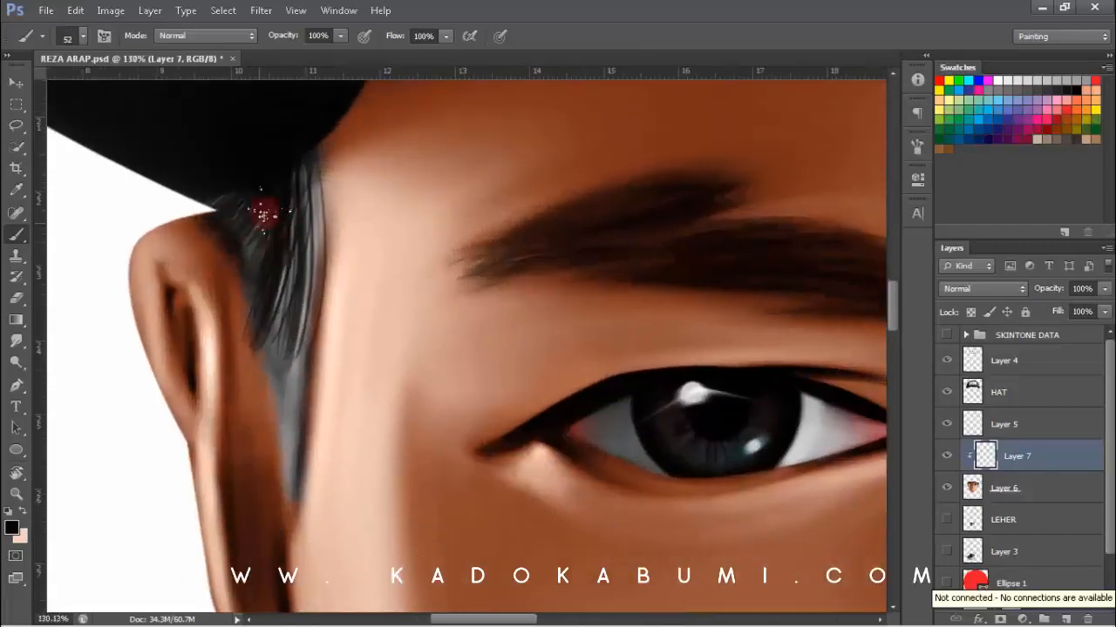
- Undo the last long hair strokes on the sideburn
mouse_move(249, 199)
left_mouse_down()
mouse_move(258, 272)
mouse_move(288, 378)
left_mouse_up()
scroll(288, 378, "down", 3)
scroll(312, 287, "up", 3)
key("ctrl+alt+z")
key("ctrl+alt+z")
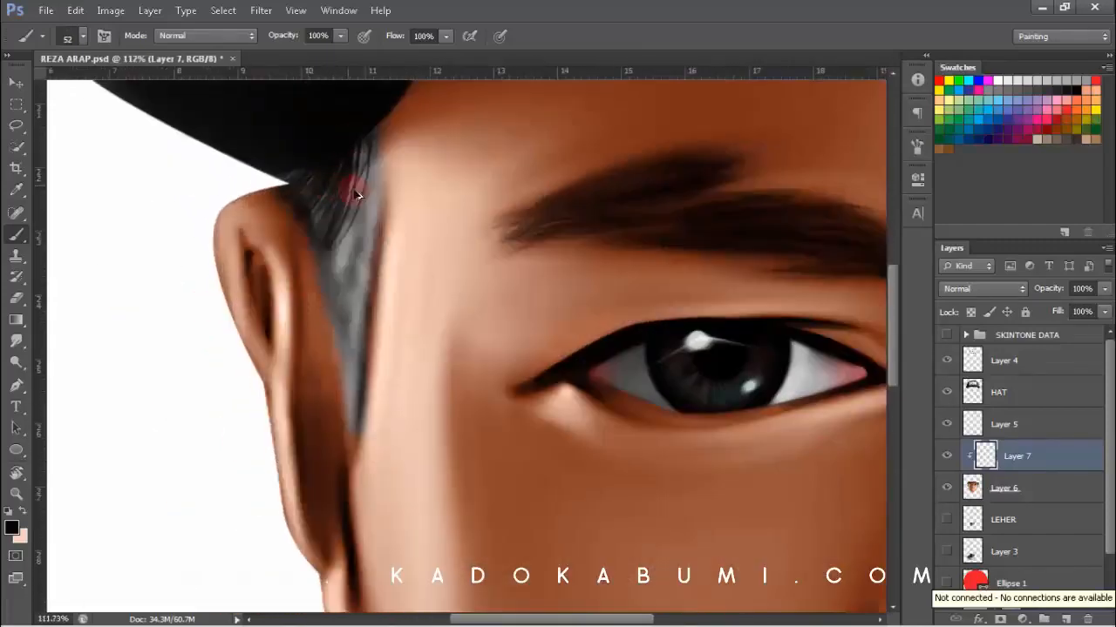
- Fill the same sideburn with black hair strokes down toward its tip, using a brush of about 42 px
right_click(357, 178, "alt")
left_click_drag(360, 176, 351, 321)
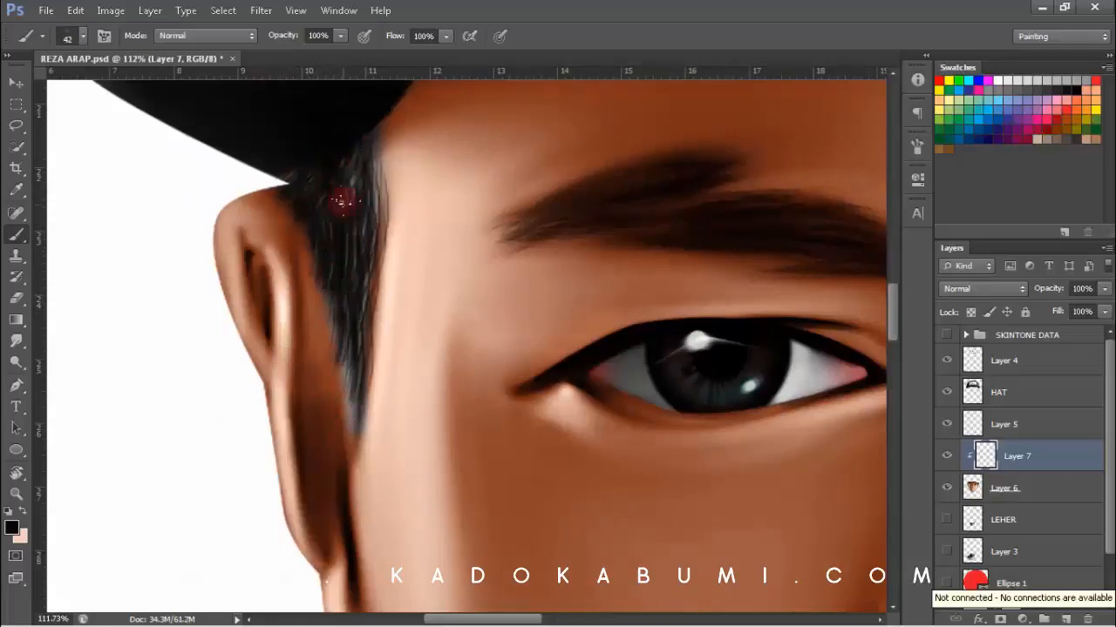
left_click_drag(368, 263, 344, 206)
right_click(339, 286, "alt")
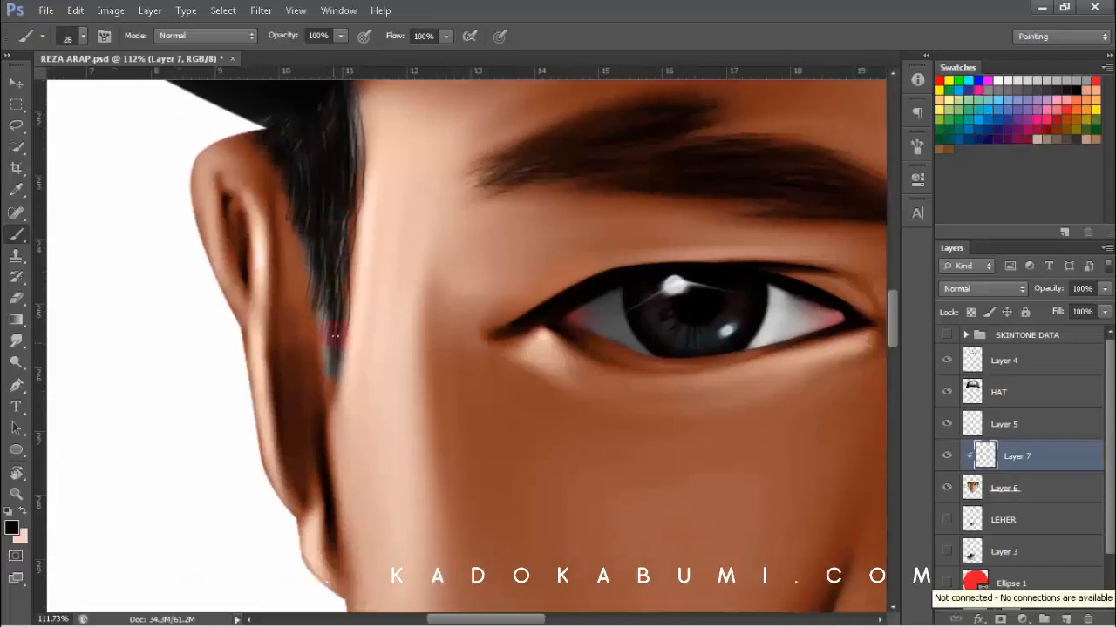
- Add hair strokes where the sideburn meets the cap brim and along the temple edge, with a 55 px brush
scroll(323, 184, "down", 5)
scroll(294, 232, "up", 4)
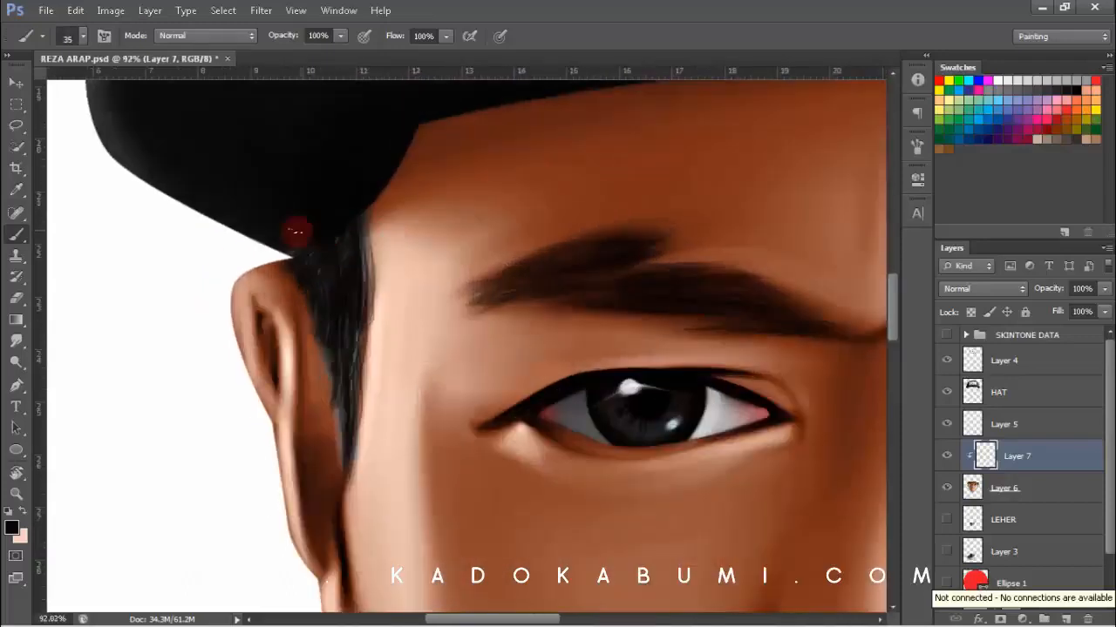
right_click(288, 229, "alt")
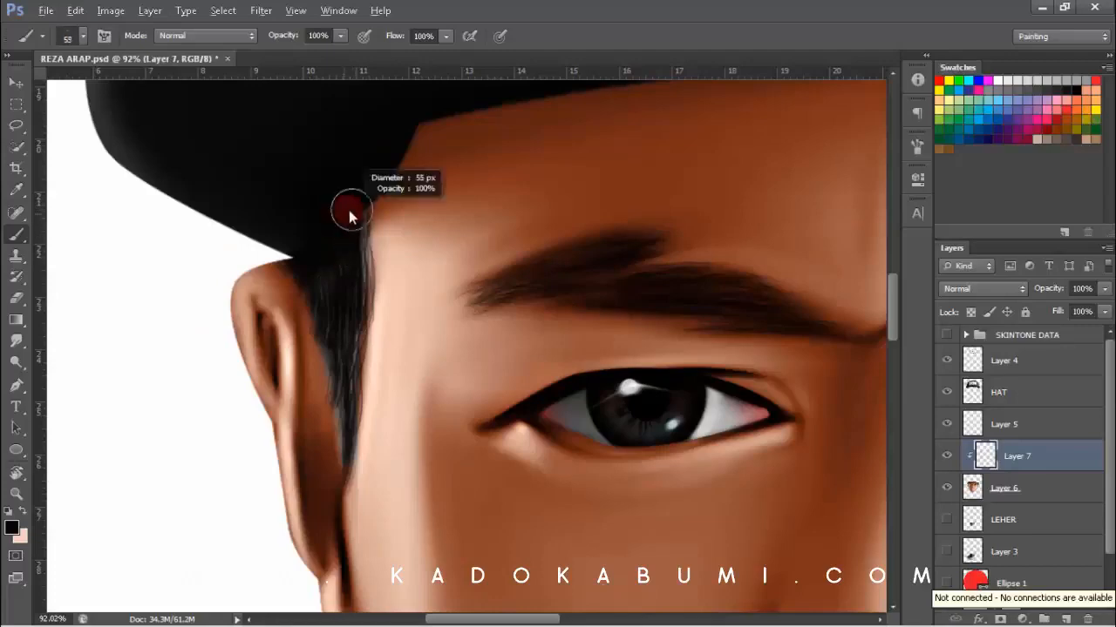
left_click_drag(350, 255, 342, 251)
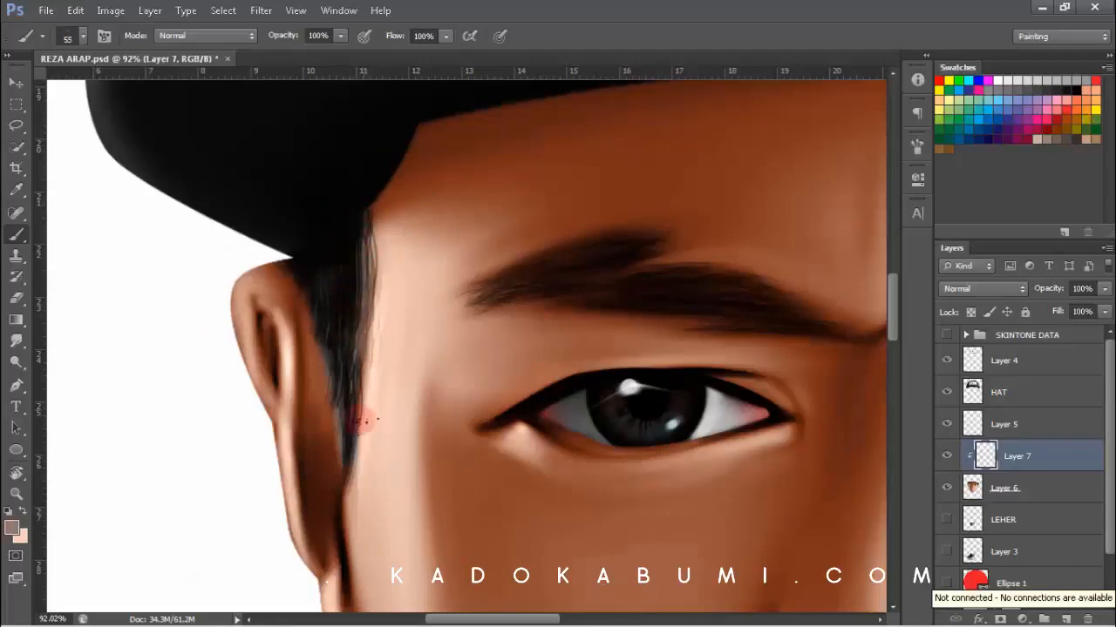
- Paint black hair strokes down the opposite sideburn beside the other ear, with the brush reduced from about 51 to 36 px
scroll(364, 421, "down", 5)
scroll(409, 309, "up", 5)
right_click(404, 313, "alt")
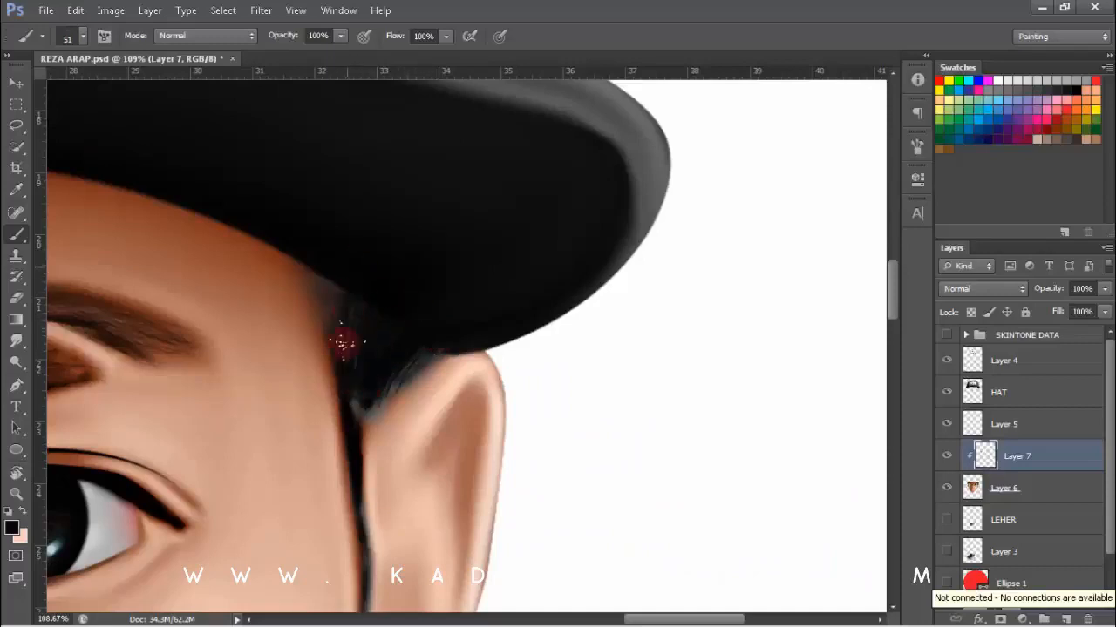
mouse_move(377, 376)
left_mouse_down()
mouse_move(380, 249)
mouse_move(384, 305)
left_mouse_up()
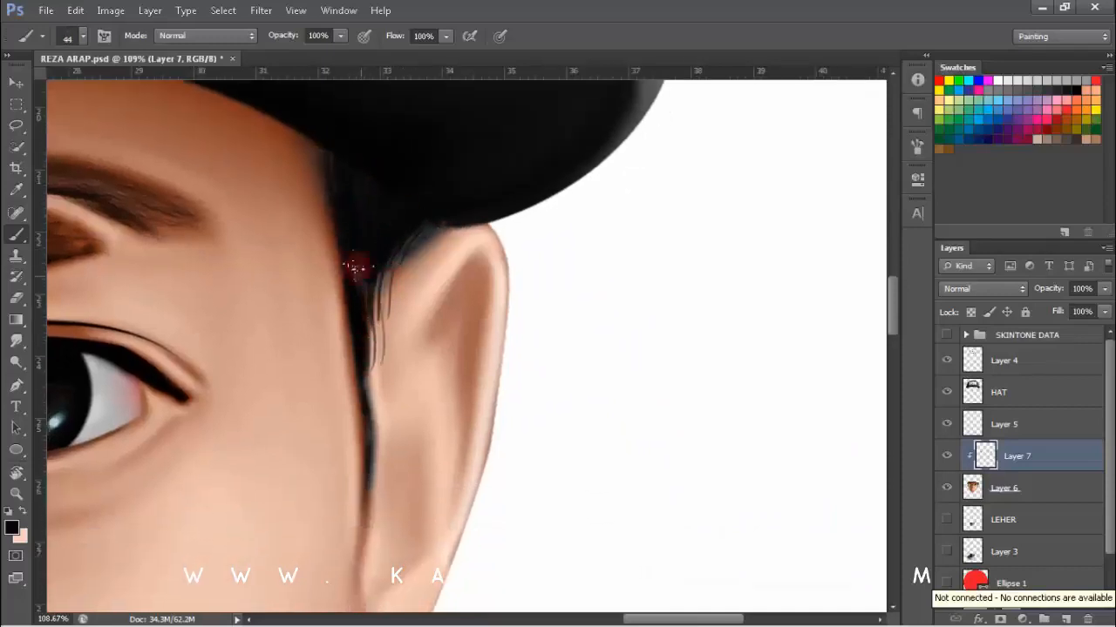
left_click_drag(354, 441, 339, 317)
right_click(359, 292, "alt")
left_click_drag(363, 277, 340, 398)
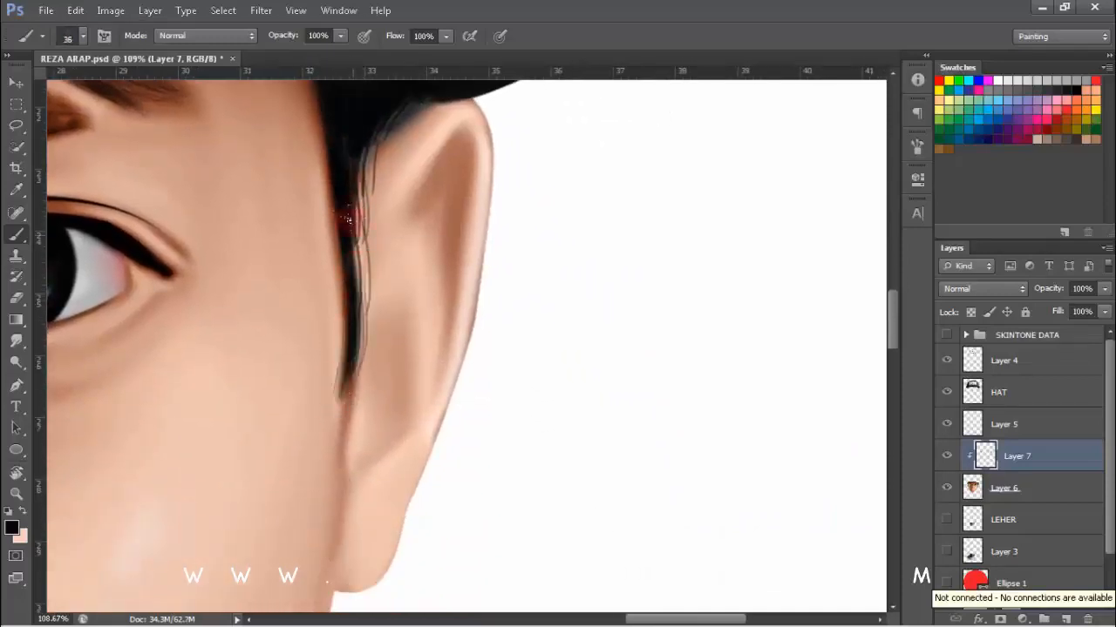
- Darken the hair between the brim and the ear on the image's right with a 47 px brush
scroll(347, 219, "down", 5)
scroll(404, 295, "up", 5)
right_click(404, 295, "alt")
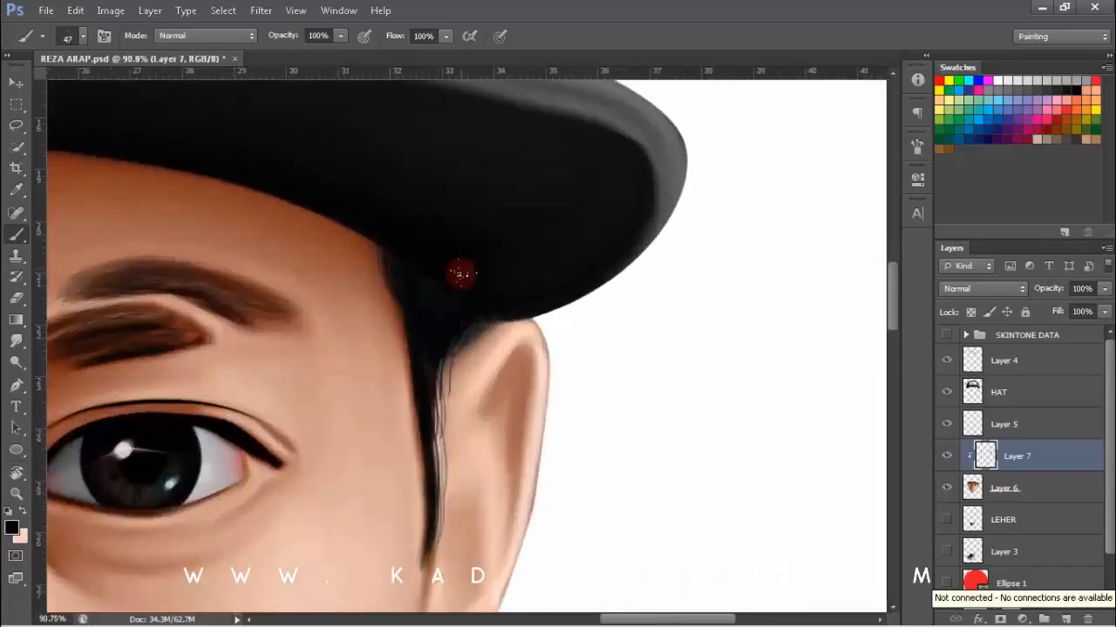
left_click_drag(467, 414, 407, 291)
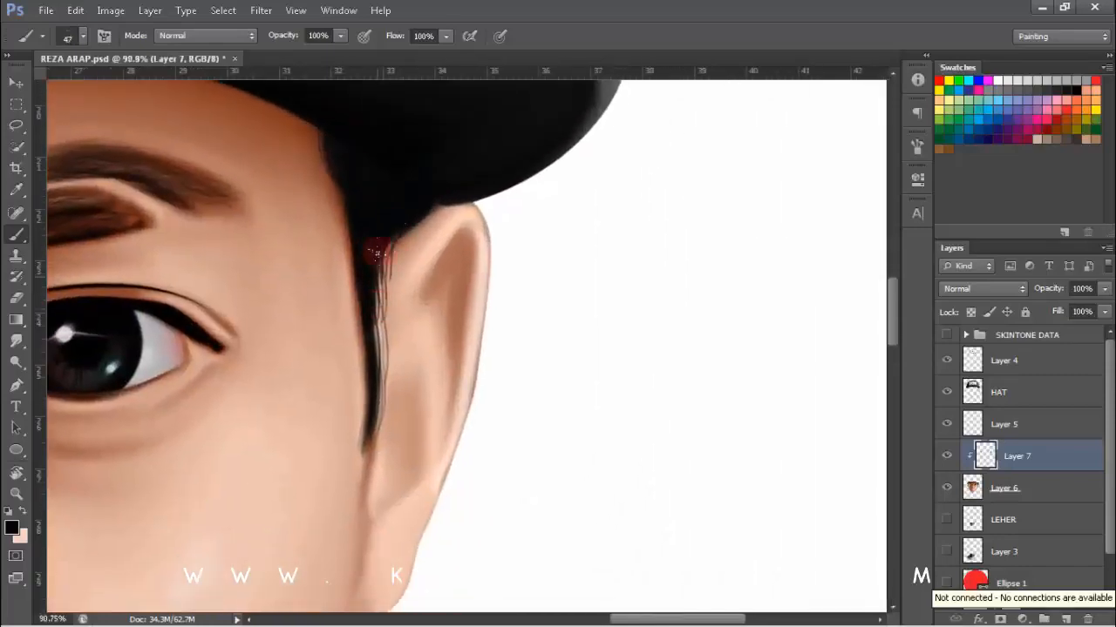
left_click_drag(379, 250, 383, 307)
- Merge the hair layer Layer 7 into Layer 6, then duplicate Layer 6 and clip the copy to it
left_click_drag(413, 284, 283, 287)
mouse_move(154, 243)
left_mouse_down()
mouse_move(286, 305)
mouse_move(189, 332)
left_mouse_up()
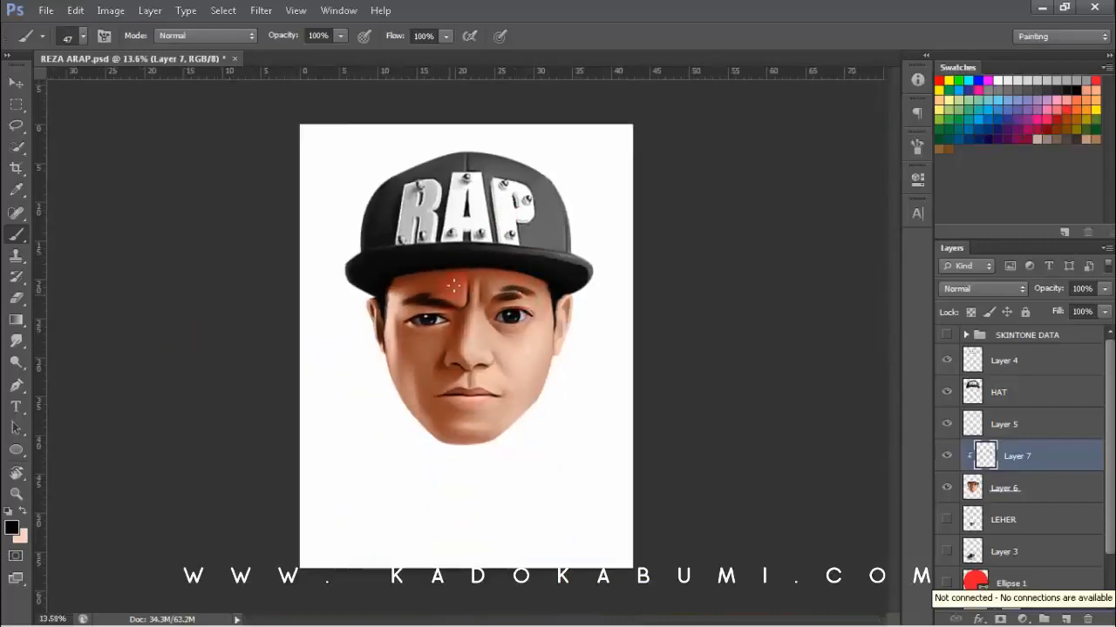
left_click_drag(430, 302, 525, 310)
left_click(1040, 485)
key("ctrl+e")
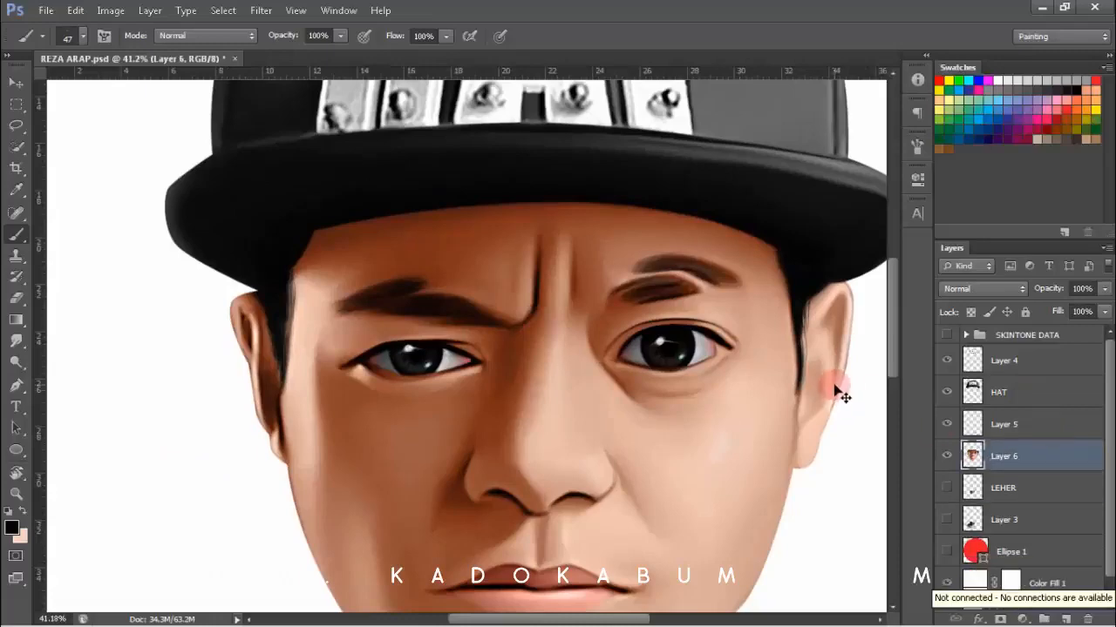
key("ctrl+j")
key("ctrl+alt+g")
- Smudge the upper rim and inner fold of the ear on the image's left, lowering the strength to 45%
left_click(16, 341)
left_click_drag(256, 316, 401, 324)
mouse_move(220, 261)
left_mouse_down()
mouse_move(189, 259)
mouse_move(243, 330)
left_mouse_up()
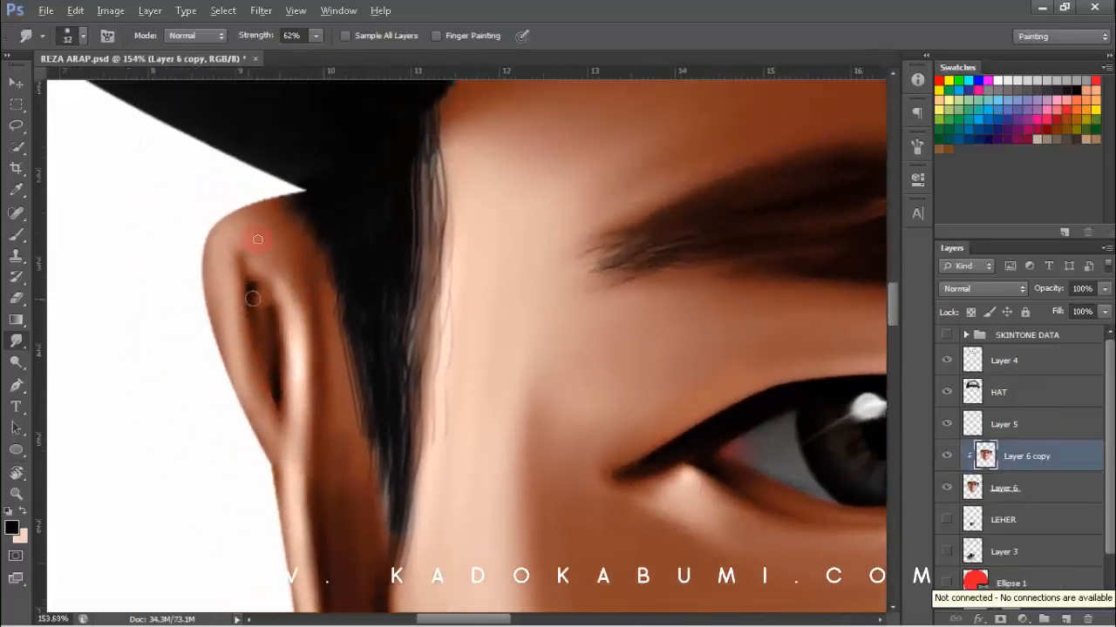
left_click_drag(295, 264, 268, 184)
left_click_drag(247, 287, 244, 275)
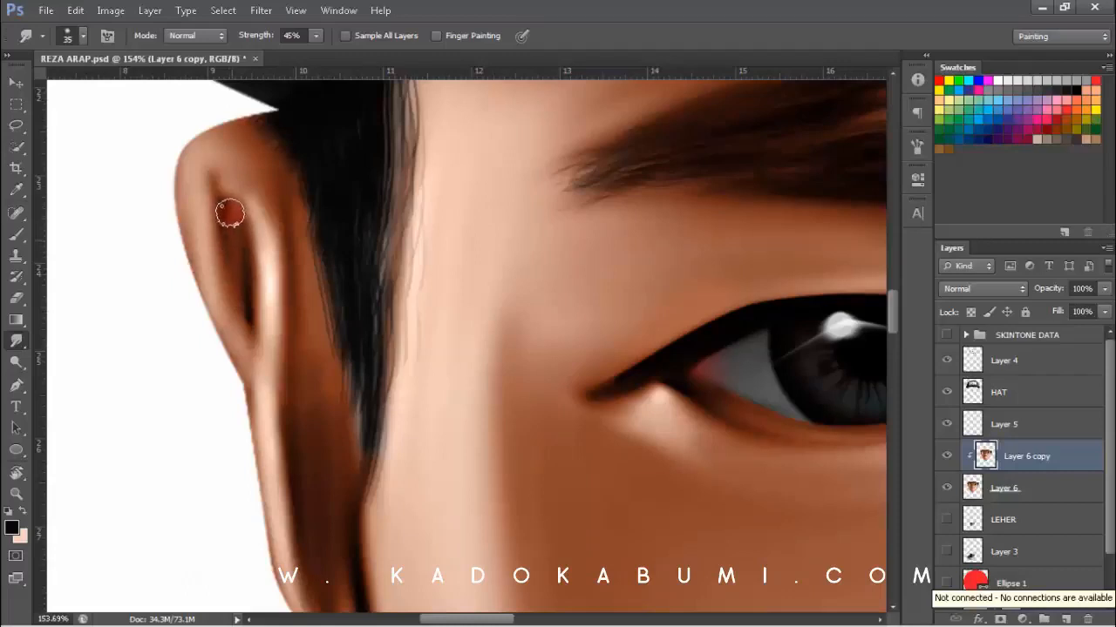
- Smooth the shading in the upper hollow of the same ear using a Smudge brush of about 43 px
mouse_move(218, 294)
left_mouse_down()
mouse_move(172, 291)
mouse_move(190, 288)
left_mouse_up()
left_click_drag(205, 261, 215, 251)
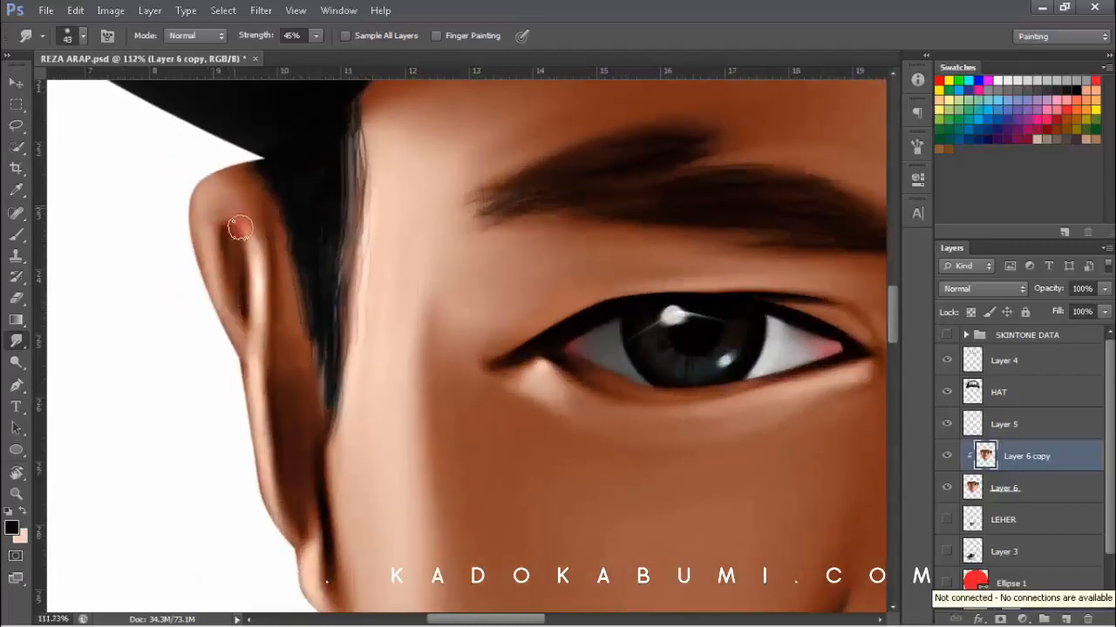
left_click_drag(245, 205, 253, 260)
mouse_move(255, 321)
left_mouse_down()
mouse_move(229, 240)
mouse_move(204, 209)
left_mouse_up()
left_click_drag(230, 254, 239, 253)
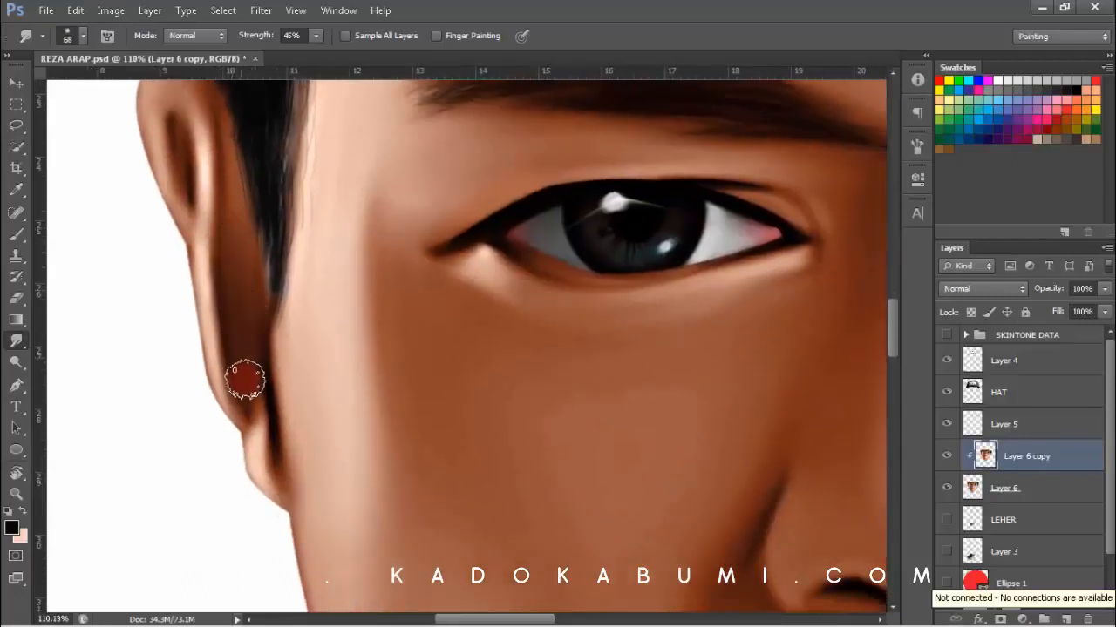
- Smudge the shadow and light edge of the same ear's lower part and lobe with a brush of about 60 px
mouse_move(246, 340)
left_mouse_down()
mouse_move(222, 354)
mouse_move(240, 351)
left_mouse_up()
left_click_drag(267, 376, 257, 413)
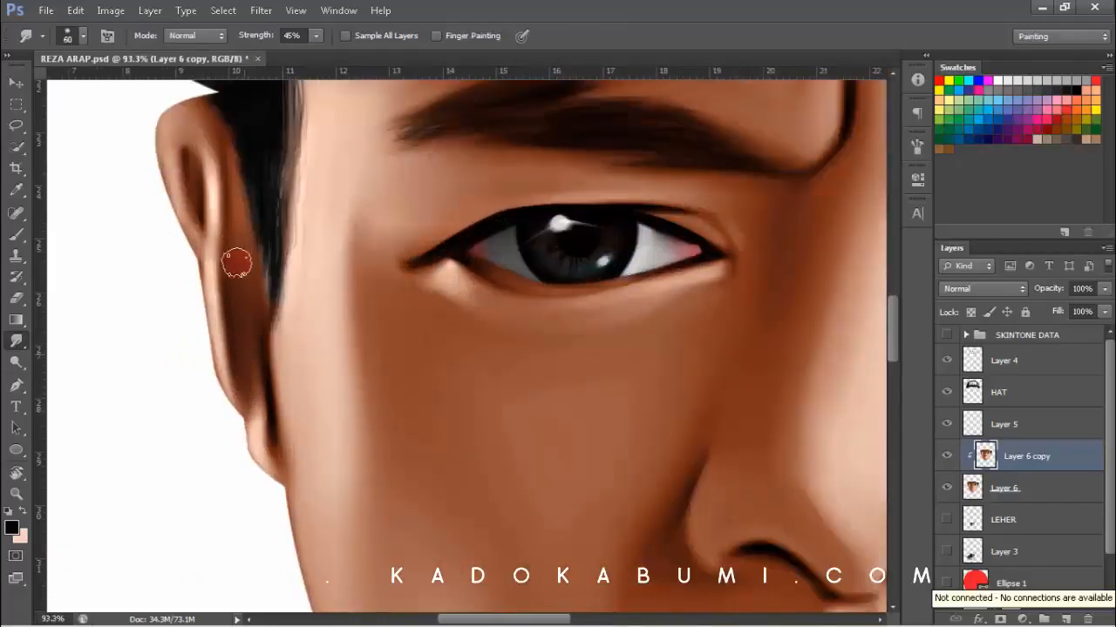
left_click_drag(245, 350, 215, 307)
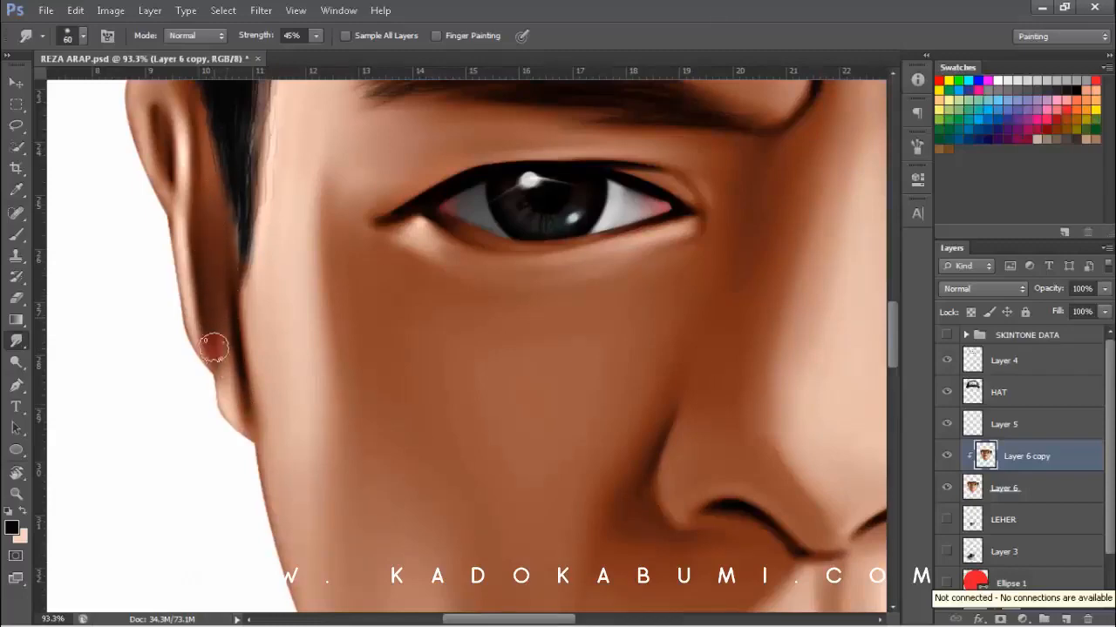
left_click_drag(224, 366, 157, 334)
mouse_move(234, 355)
left_mouse_down()
mouse_move(231, 299)
mouse_move(177, 311)
left_mouse_up()
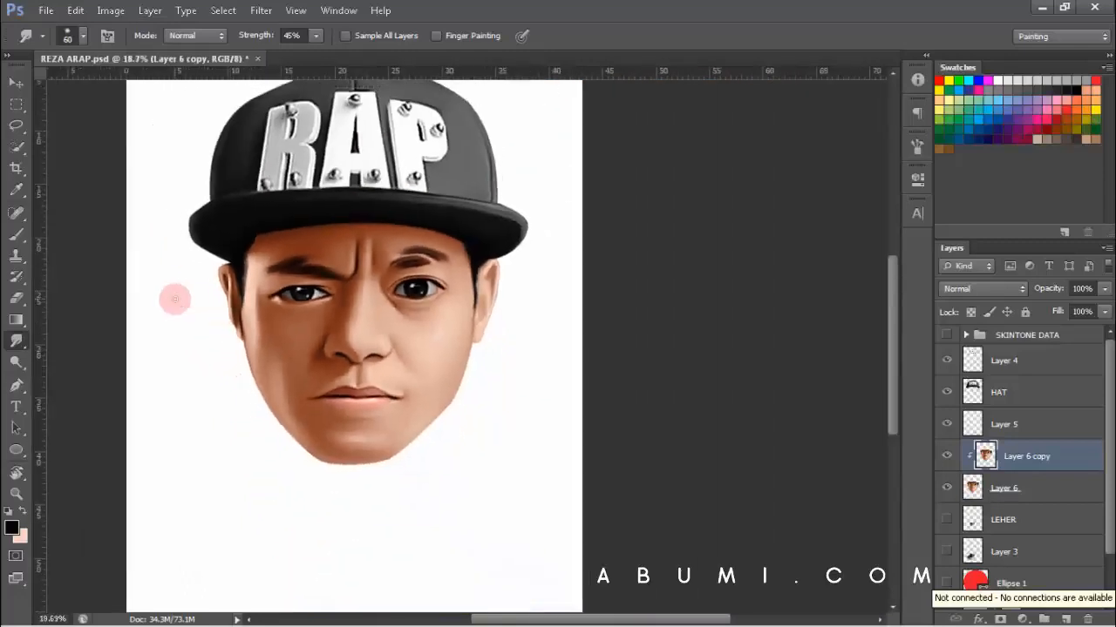
key("ctrl+0")
left_click_drag(462, 346, 462, 380)
left_click_drag(580, 313, 632, 311)
key("bracketright")
key("bracketright")
key("bracketright")
key("bracketright")
key("bracketright")
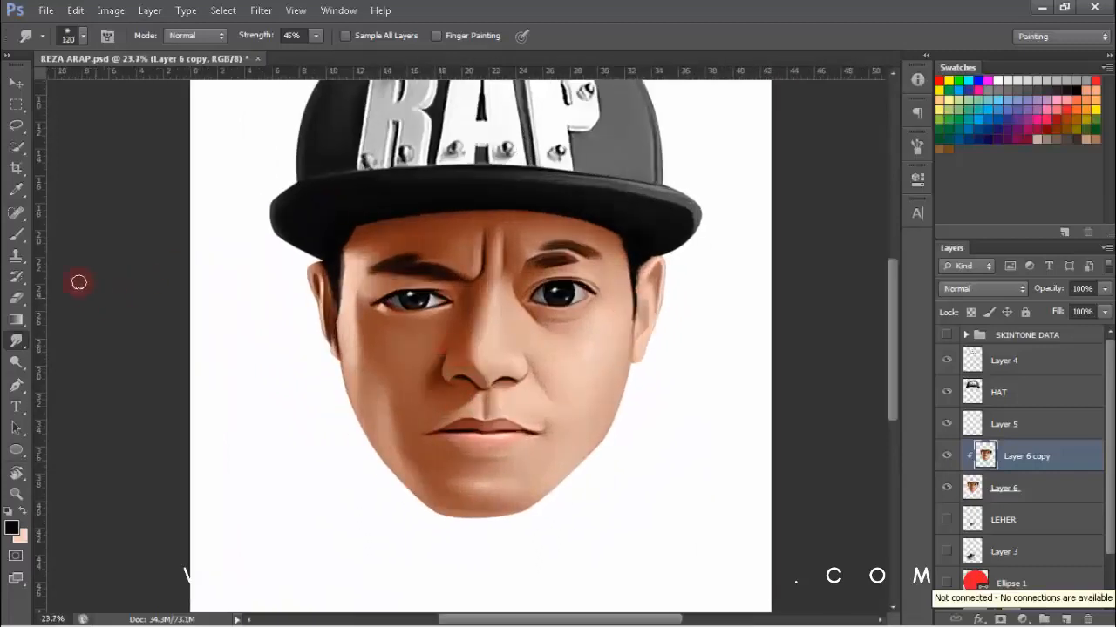
- Set up the Dodge tool for midtones with the soft 149 px brush and 74% exposure
left_click(19, 363)
left_click_drag(261, 306, 139, 236)
left_click_drag(270, 253, 344, 254)
right_click(356, 254)
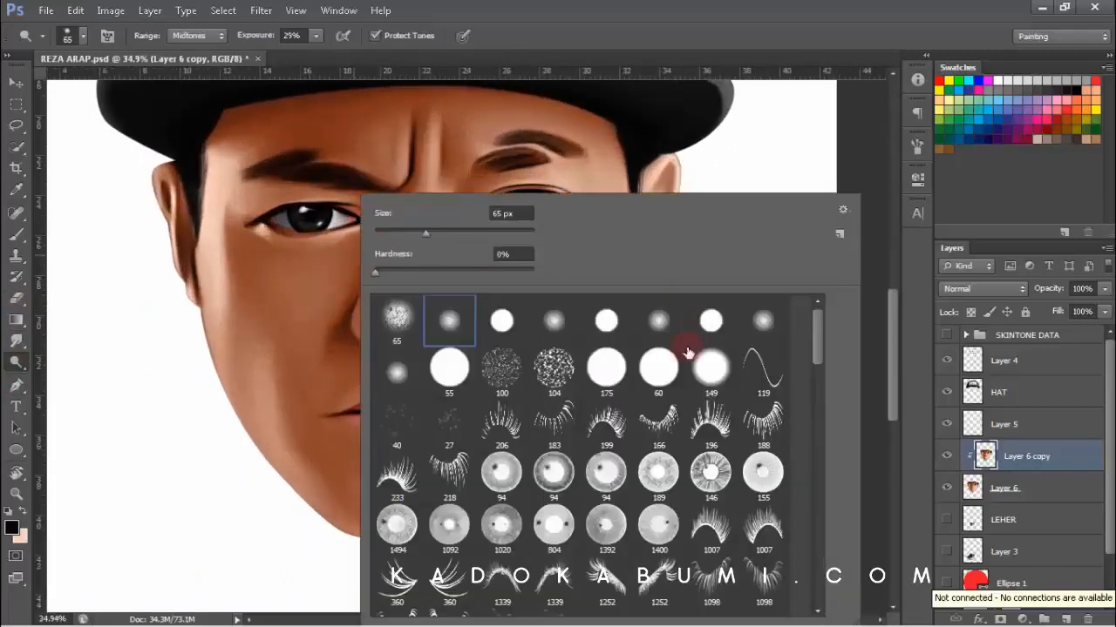
left_click(713, 367)
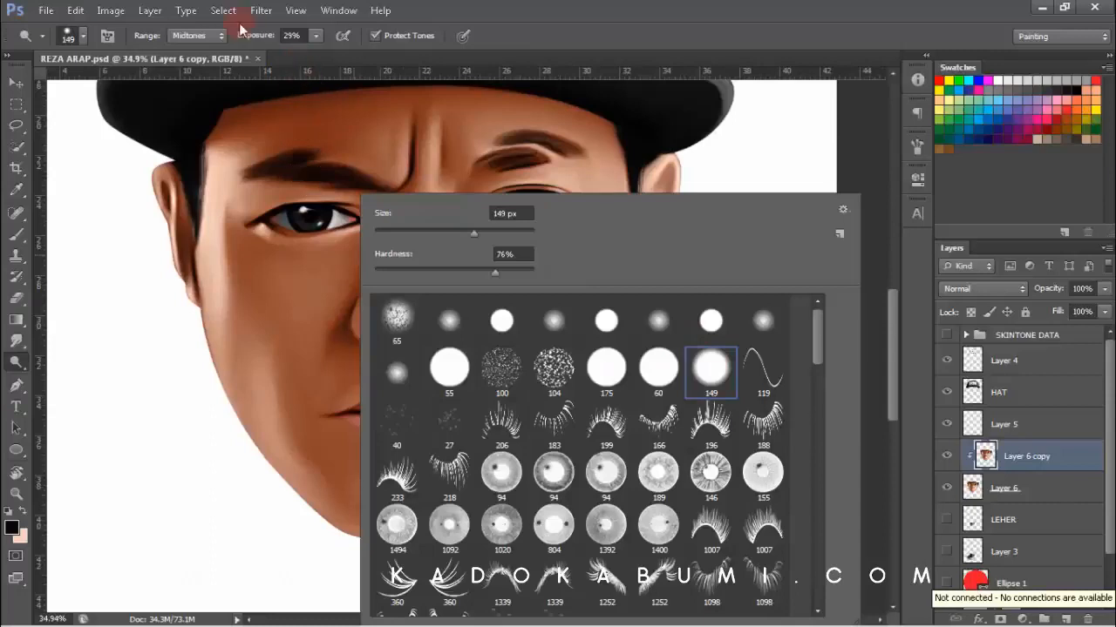
left_click_drag(251, 39, 281, 36)
left_click_drag(366, 251, 328, 93)
left_click_drag(342, 199, 406, 172)
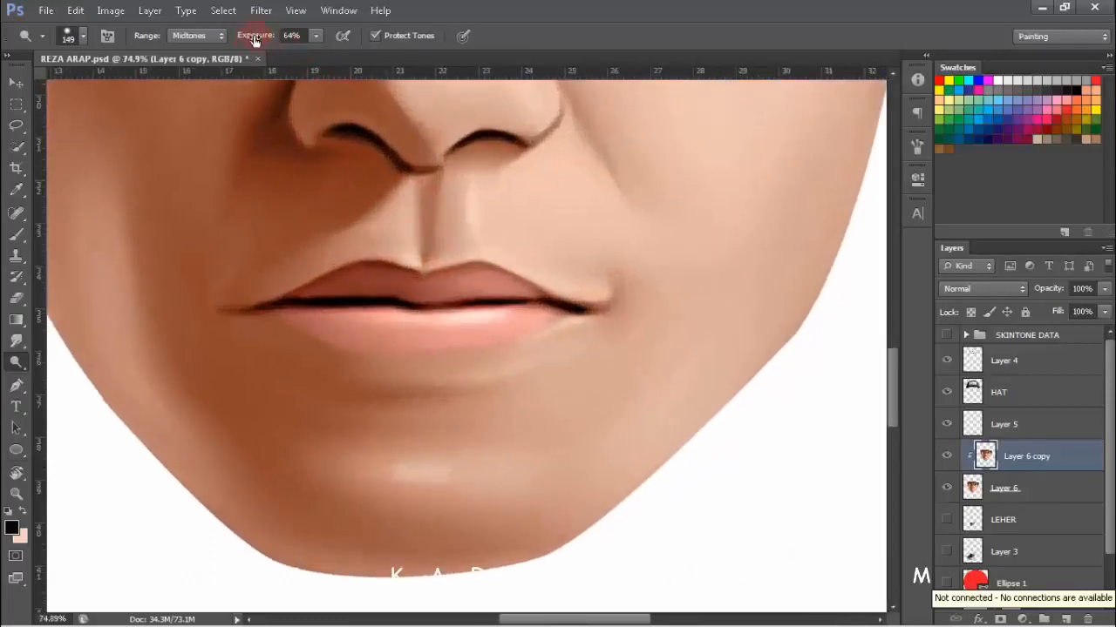
left_click_drag(255, 39, 263, 40)
- Dodge short bright highlights along the upper part of the lower lip with an 11 px brush
left_click_drag(358, 236, 271, 144)
left_click_drag(380, 254, 441, 254)
left_click_drag(388, 196, 440, 285)
left_click_drag(419, 272, 459, 265)
left_click_drag(459, 264, 333, 274)
left_click_drag(493, 281, 498, 283)
mouse_move(493, 295)
left_mouse_down()
mouse_move(546, 288)
mouse_move(568, 272)
mouse_move(601, 278)
mouse_move(449, 274)
left_mouse_up()
left_click_drag(562, 277, 400, 249)
left_click_drag(452, 238, 597, 257)
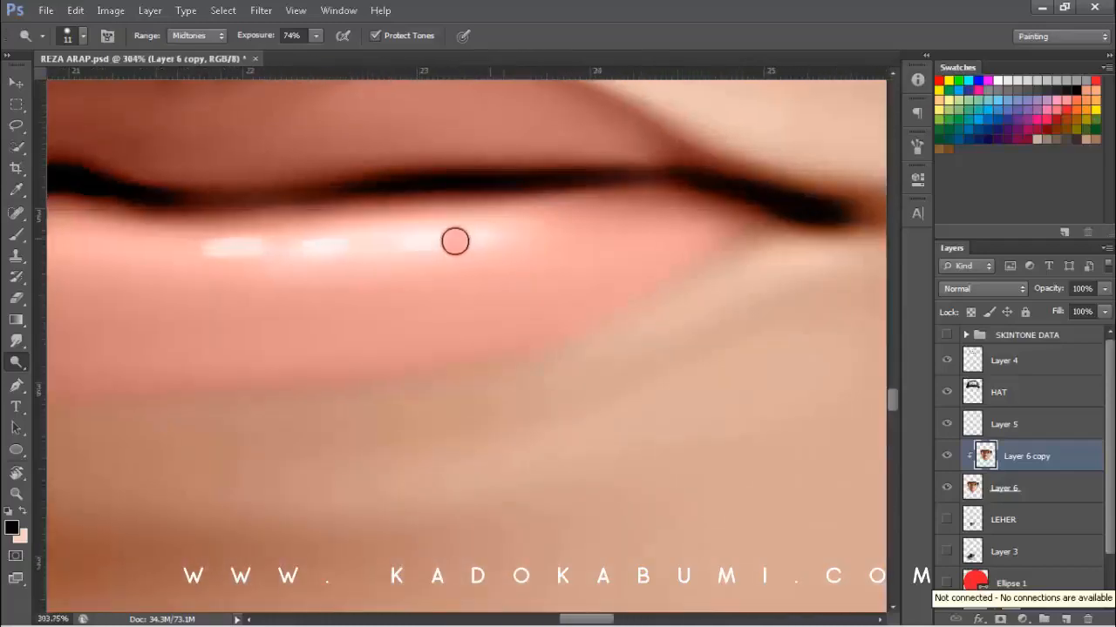
- Extend the dodged lower-lip highlights toward the corner of the mouth, adjusting the brush size
left_click_drag(455, 241, 487, 239)
mouse_move(490, 246)
left_mouse_down()
mouse_move(476, 249)
mouse_move(510, 248)
left_mouse_up()
right_click(428, 247, "alt")
mouse_move(446, 267)
left_mouse_down()
mouse_move(468, 264)
mouse_move(391, 267)
mouse_move(485, 273)
mouse_move(424, 284)
left_mouse_up()
left_click_drag(485, 401, 482, 317)
mouse_move(453, 279)
left_mouse_down()
mouse_move(497, 261)
mouse_move(534, 266)
mouse_move(375, 263)
left_mouse_up()
right_click(514, 272, "alt")
right_click(512, 274, "alt")
left_click(510, 265)
- Dodge highlights around the nose, enlarging the brush to about 67 px
left_click_drag(498, 356, 684, 322)
mouse_move(588, 276)
left_mouse_down()
mouse_move(435, 311)
mouse_move(584, 304)
mouse_move(389, 311)
mouse_move(281, 343)
mouse_move(474, 336)
mouse_move(428, 255)
left_mouse_up()
left_click(441, 311)
mouse_move(436, 301)
left_mouse_down()
mouse_move(438, 342)
mouse_move(341, 323)
left_mouse_up()
mouse_move(375, 284)
left_mouse_down()
mouse_move(433, 285)
mouse_move(300, 314)
left_mouse_up()
left_click_drag(496, 341, 623, 341)
left_click_drag(354, 341, 370, 343)
left_click(299, 369)
left_click_drag(298, 369, 200, 375)
mouse_move(356, 374)
left_mouse_down()
mouse_move(516, 333)
mouse_move(551, 266)
left_mouse_up()
right_click(387, 331)
left_click(361, 373)
left_click_drag(213, 336, 346, 328)
left_click_drag(350, 193, 375, 292)
left_click_drag(375, 340, 271, 343)
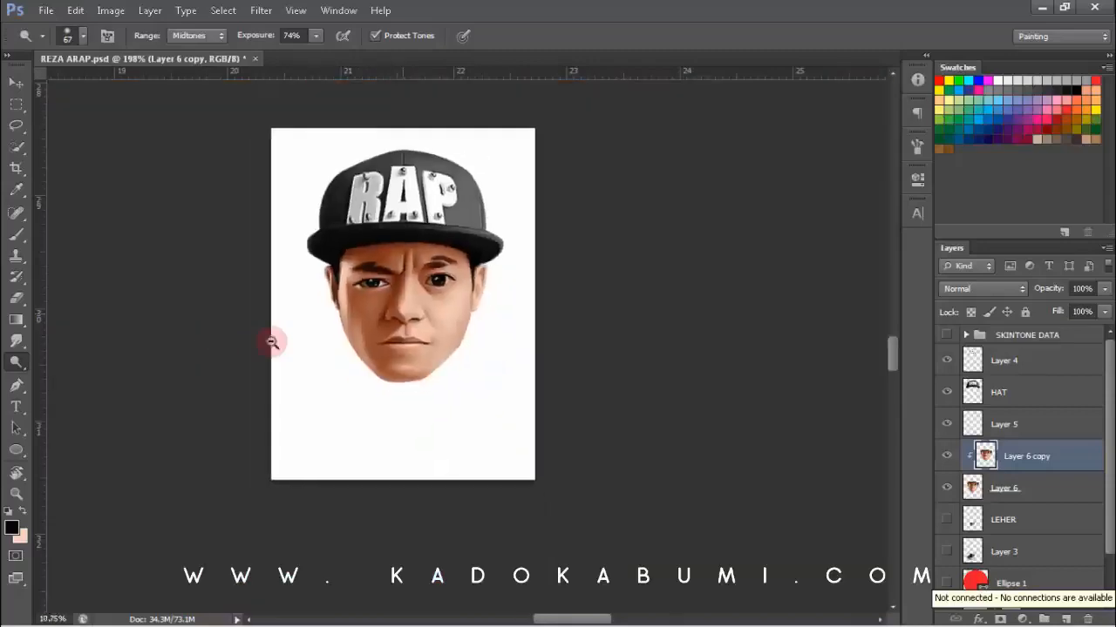
- Set the Dodge exposure to 67% and the brush to 21 px, and spot small highlights beside the nose tip
left_click_drag(394, 315, 480, 315)
left_click_drag(250, 39, 246, 38)
left_click_drag(415, 267, 375, 305)
right_click(449, 303)
left_click_drag(268, 37, 291, 38)
mouse_move(372, 319)
left_mouse_down()
mouse_move(455, 315)
mouse_move(438, 279)
mouse_move(343, 274)
mouse_move(398, 316)
mouse_move(297, 331)
left_mouse_up()
left_click(405, 231)
left_click(339, 336)
left_click_drag(436, 336, 483, 340)
left_click_drag(344, 376, 279, 377)
- Dodge small highlight spots on the outer cheek below the eye on the image's left, using the 21 px brush
left_click_drag(175, 262, 375, 267)
left_click_drag(357, 267, 411, 267)
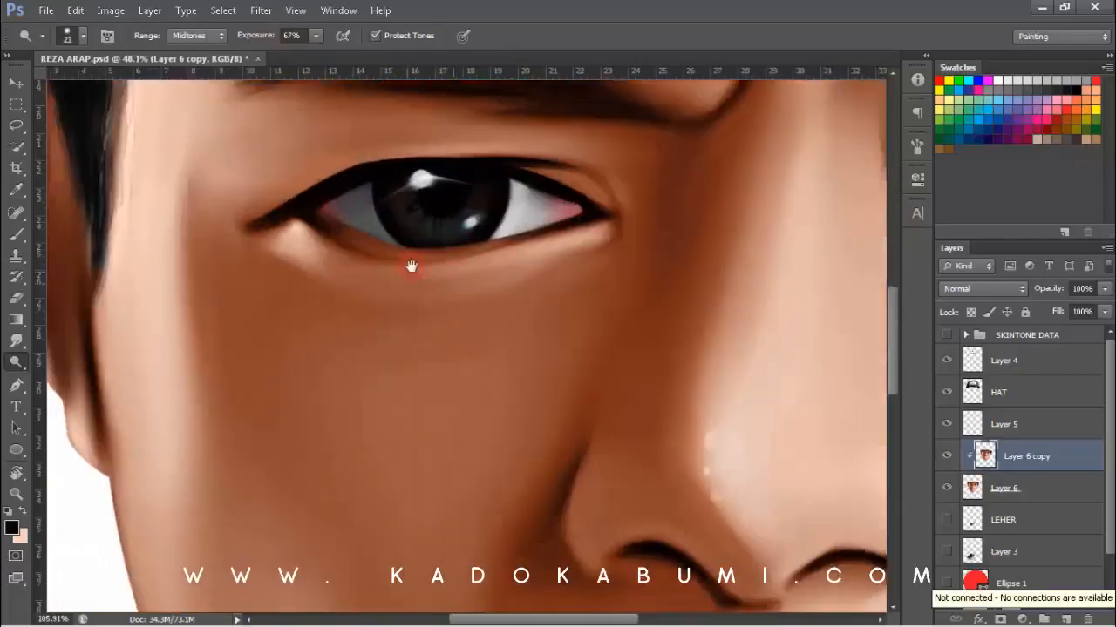
left_click(407, 310)
mouse_move(641, 291)
left_mouse_down()
mouse_move(602, 304)
mouse_move(536, 301)
left_mouse_up()
left_click_drag(542, 315, 626, 317)
left_click(553, 311)
left_click_drag(556, 357, 498, 315)
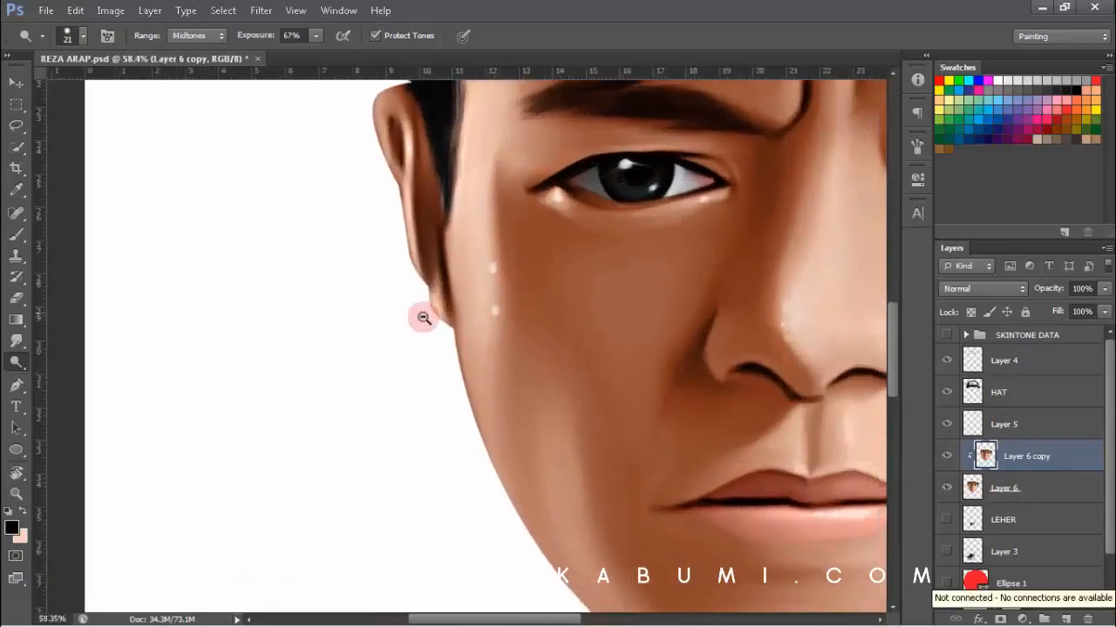
- Dodge a small highlight spot on the lower jaw below the cheek on the image's left, using the 21 px brush
left_click_drag(423, 318, 376, 320)
mouse_move(488, 344)
left_mouse_down()
mouse_move(557, 357)
mouse_move(456, 319)
mouse_move(429, 321)
left_mouse_up()
left_click(461, 360)
left_click_drag(488, 353, 517, 356)
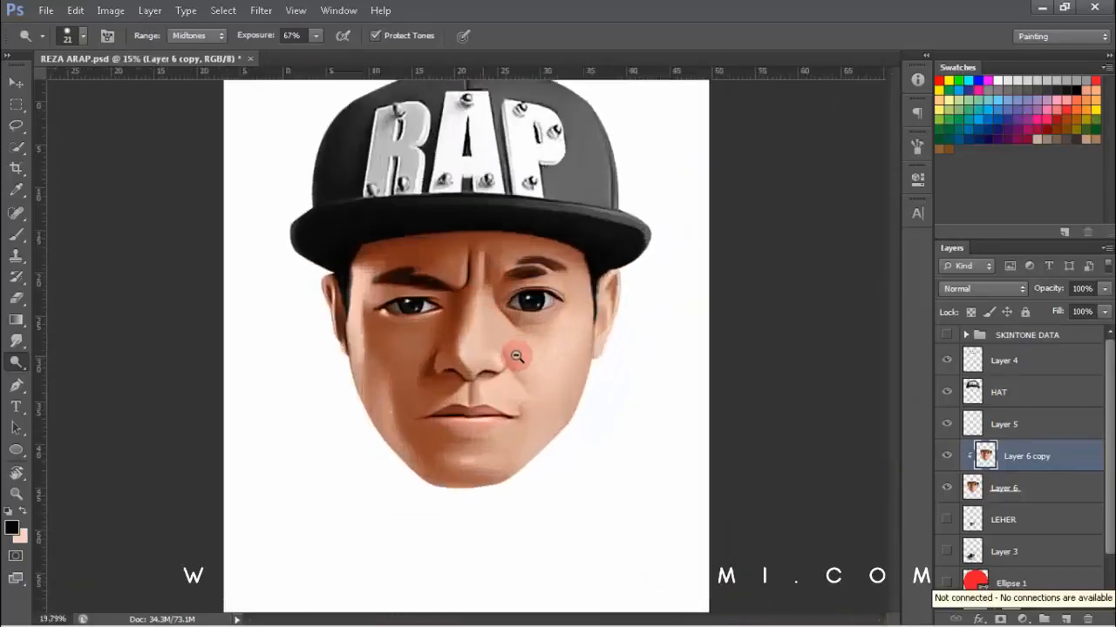
- Dodge small highlight spots on the nose bridge and the lower corner of the eye on the image's right
left_click_drag(437, 315, 512, 316)
left_click_drag(369, 295, 305, 296)
left_click_drag(538, 296, 599, 320)
mouse_move(580, 393)
left_mouse_down()
mouse_move(540, 317)
mouse_move(440, 329)
mouse_move(413, 313)
mouse_move(488, 284)
left_mouse_up()
left_click(471, 223)
mouse_move(446, 218)
left_mouse_down()
mouse_move(433, 301)
mouse_move(465, 305)
left_mouse_up()
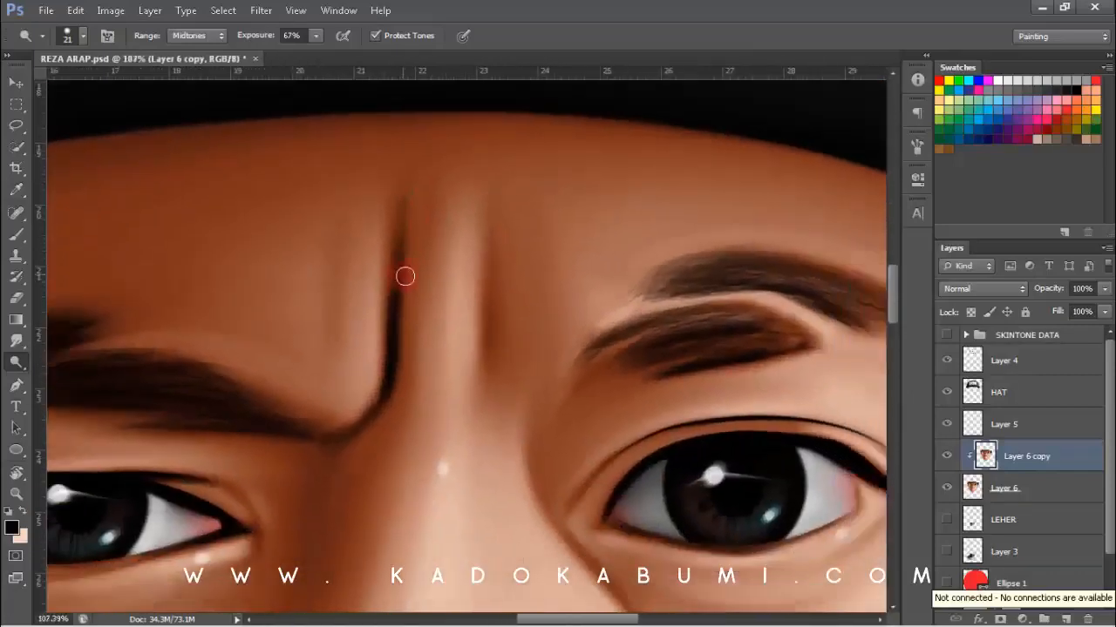
- Dodge small highlights beside the frown crease between the eyebrows and on the chin
left_click_drag(406, 277, 397, 336)
left_click_drag(406, 337, 441, 331)
left_click_drag(313, 35, 288, 36)
left_click_drag(405, 294, 453, 272)
mouse_move(446, 231)
left_mouse_down()
mouse_move(434, 312)
mouse_move(417, 316)
mouse_move(465, 296)
mouse_move(344, 290)
left_mouse_up()
left_click_drag(472, 364, 541, 365)
- Smudge the chin's highlight spots into a soft streak and set the Smudge strength to 15%
left_click_drag(303, 348, 393, 361)
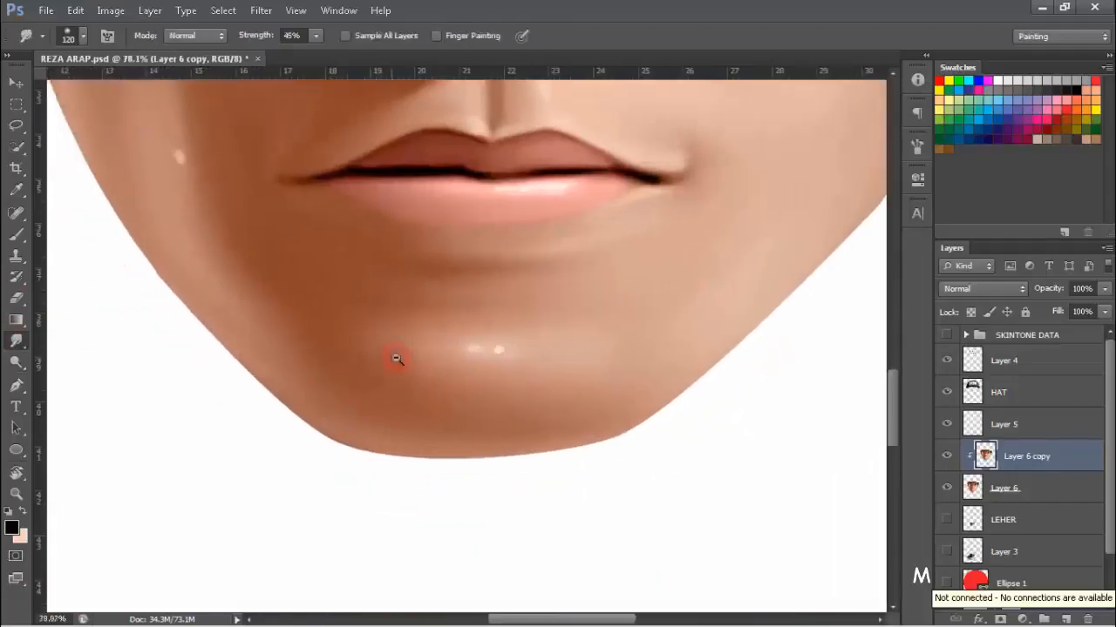
left_click_drag(471, 351, 436, 349)
left_click_drag(660, 175, 431, 318)
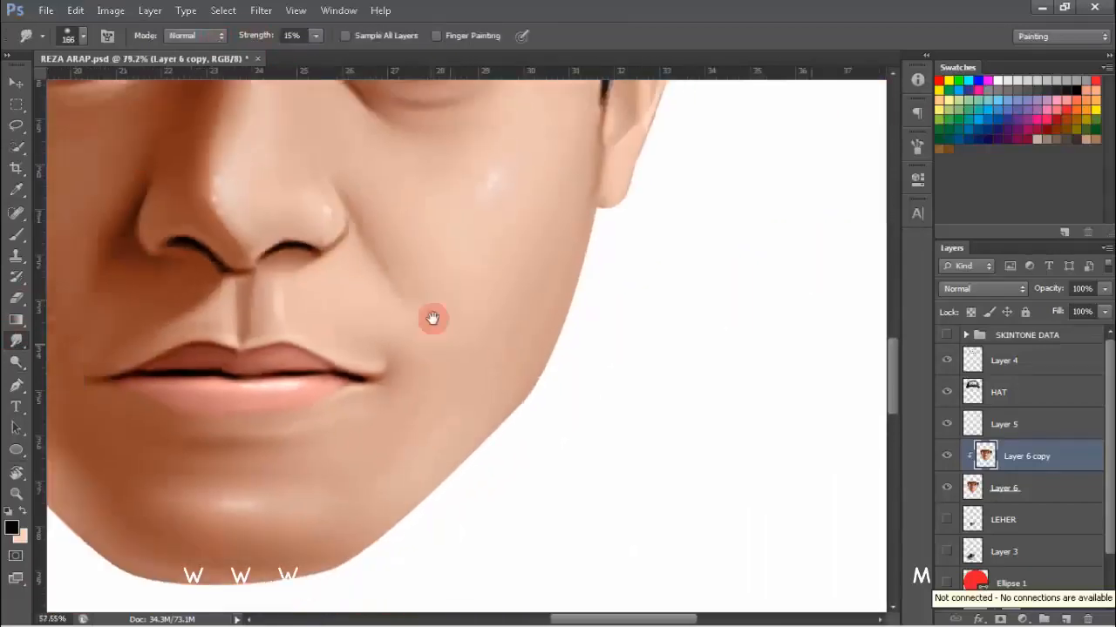
- Smudge the cheek and lower-eyelid highlights on the image's right at 15% strength, with a brush of about 149 px
left_click_drag(488, 185, 490, 348)
left_click_drag(593, 244, 490, 346)
left_click_drag(491, 347, 514, 345)
left_click_drag(383, 357, 456, 343)
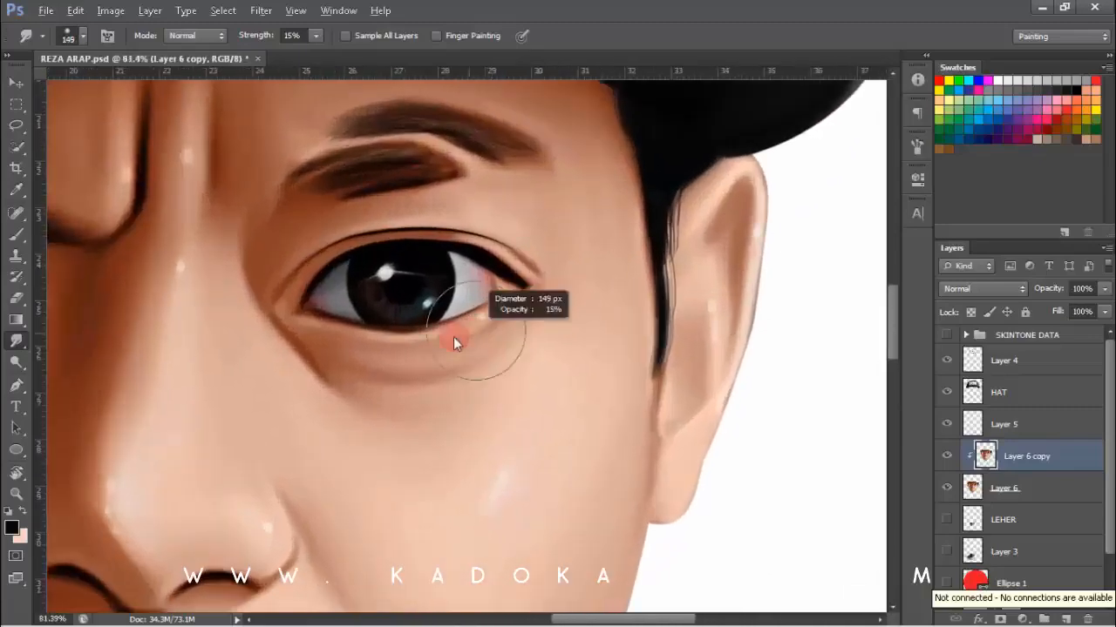
mouse_move(308, 398)
left_mouse_down()
mouse_move(503, 336)
mouse_move(471, 348)
left_mouse_up()
left_click_drag(370, 397, 366, 401)
left_click_drag(456, 377, 372, 375)
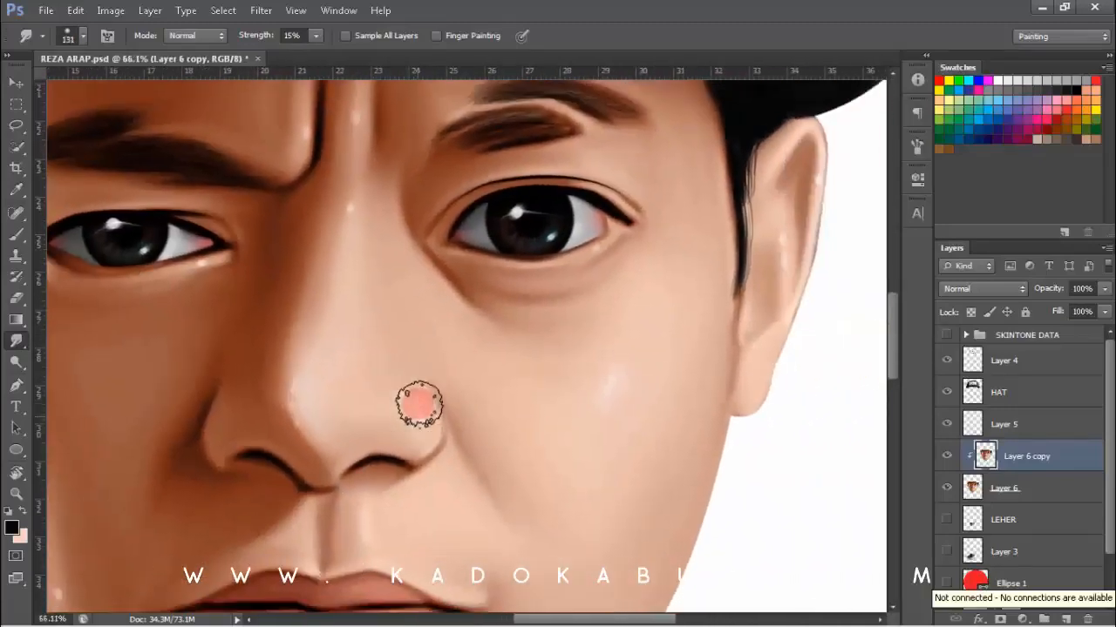
- Soften the highlights on the nose and on the outer cheek and jaw of the image's left with the Smudge tool
mouse_move(348, 231)
left_mouse_down()
mouse_move(409, 304)
mouse_move(418, 375)
mouse_move(299, 397)
left_mouse_up()
left_click_drag(225, 427, 298, 427)
left_click_drag(298, 427, 340, 238)
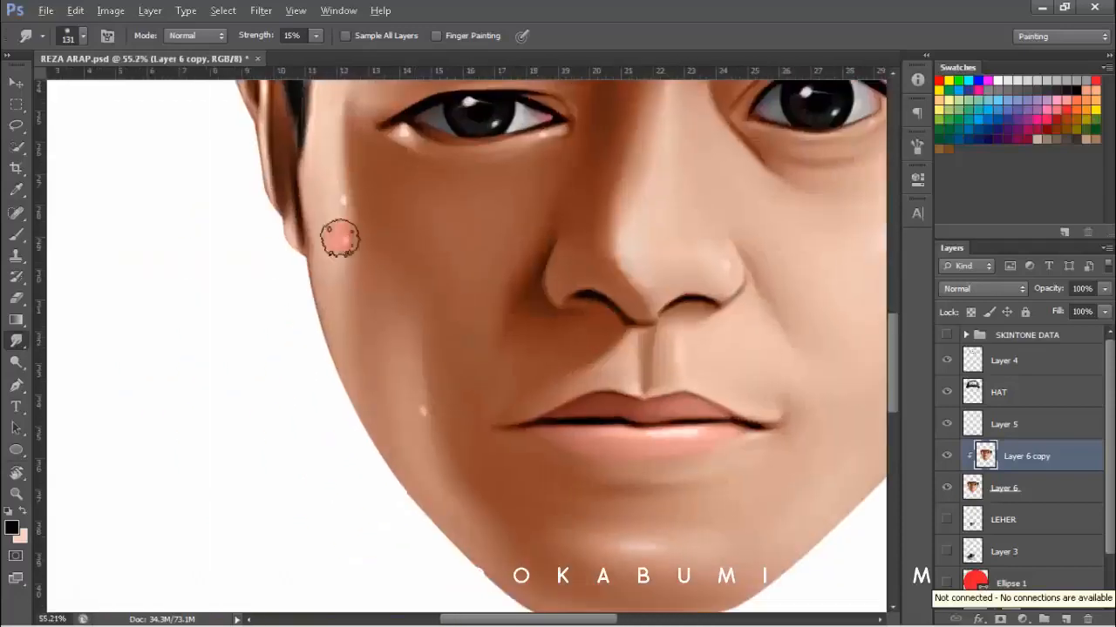
left_click_drag(394, 374, 296, 331)
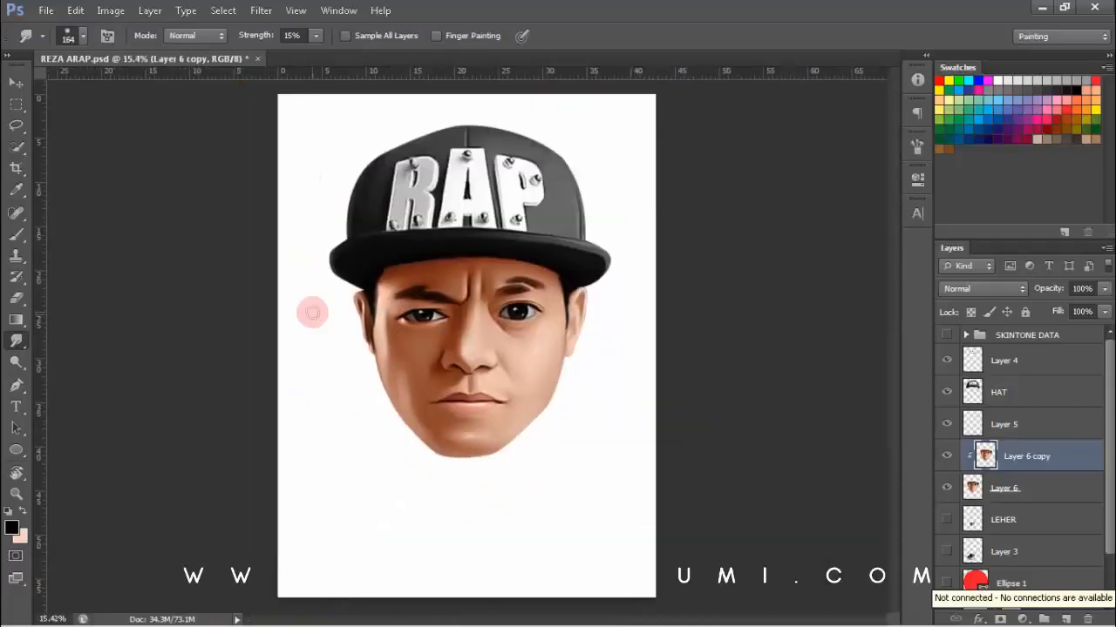
- Switch to the Burn tool at 51% exposure and set its range to Midtones
left_click_drag(483, 414, 567, 414)
left_click_drag(558, 419, 523, 341)
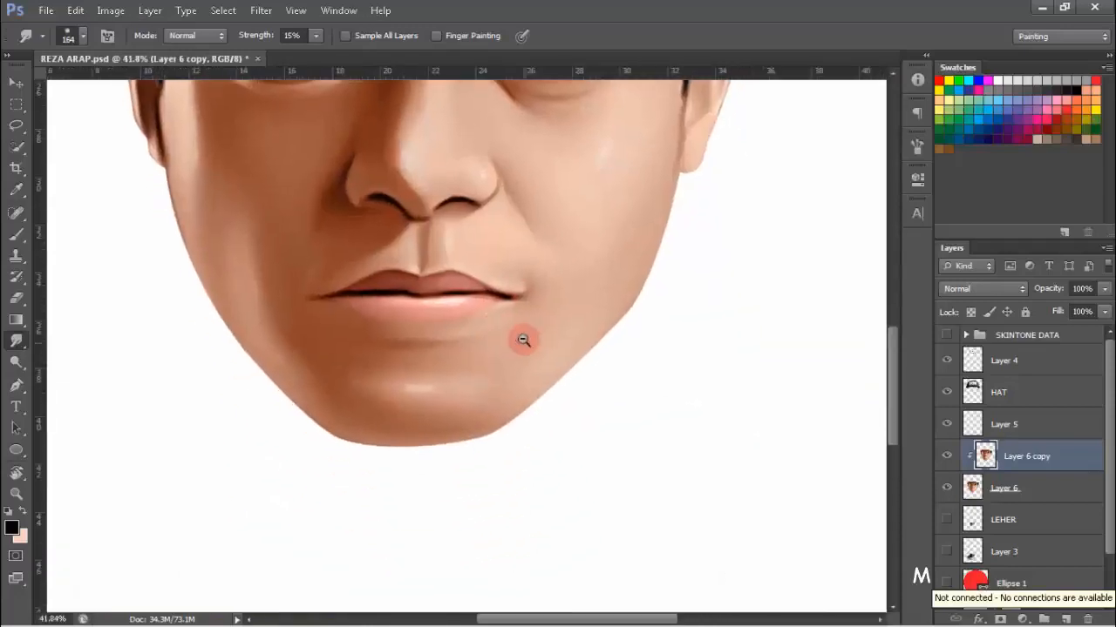
right_click(17, 341)
left_click(17, 363)
right_click(18, 363)
left_click(78, 376)
left_click_drag(322, 140, 247, 112)
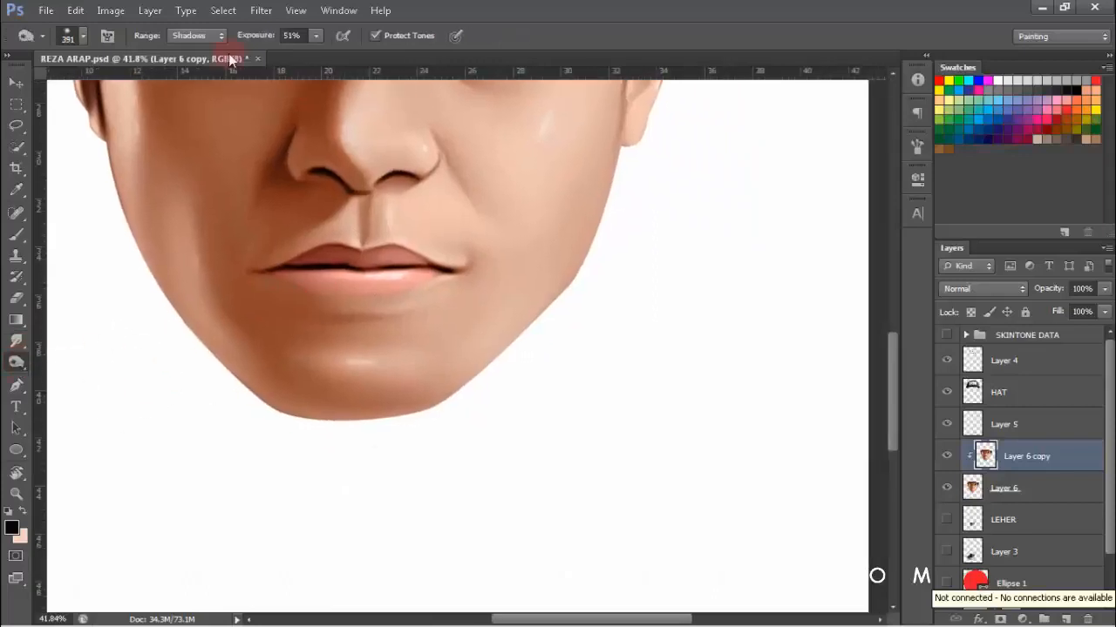
left_click_drag(518, 298, 401, 350)
left_click(198, 36)
left_click(196, 65)
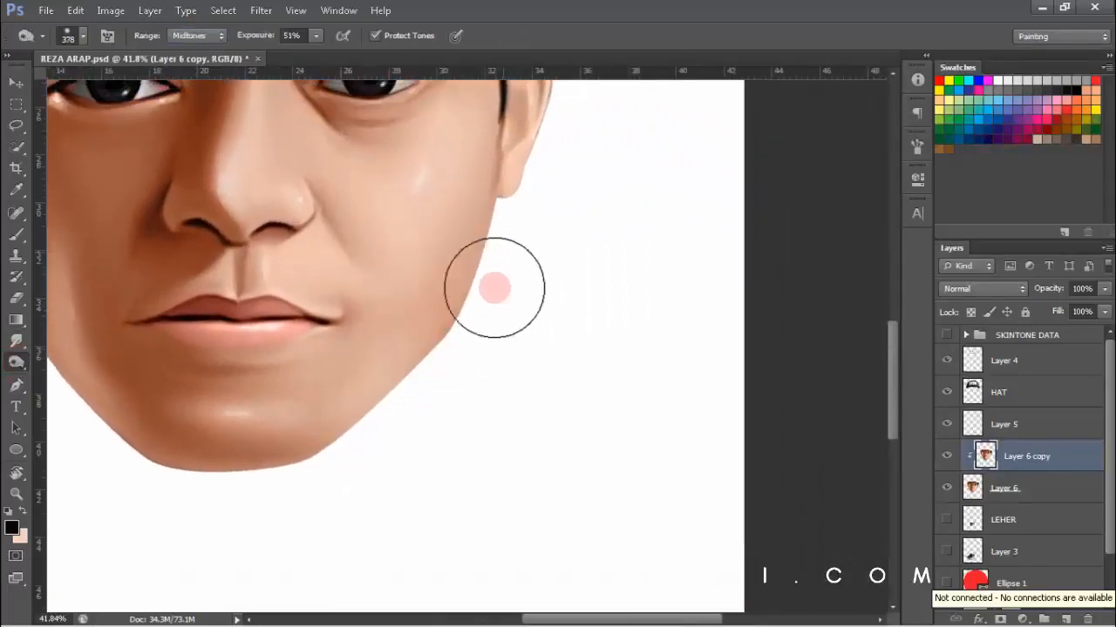
- Burn the jawline and outer cheek on the image's right with a brush of about 345 px
mouse_move(390, 397)
left_mouse_down()
mouse_move(513, 308)
mouse_move(504, 314)
left_mouse_up()
left_click_drag(590, 264, 509, 360)
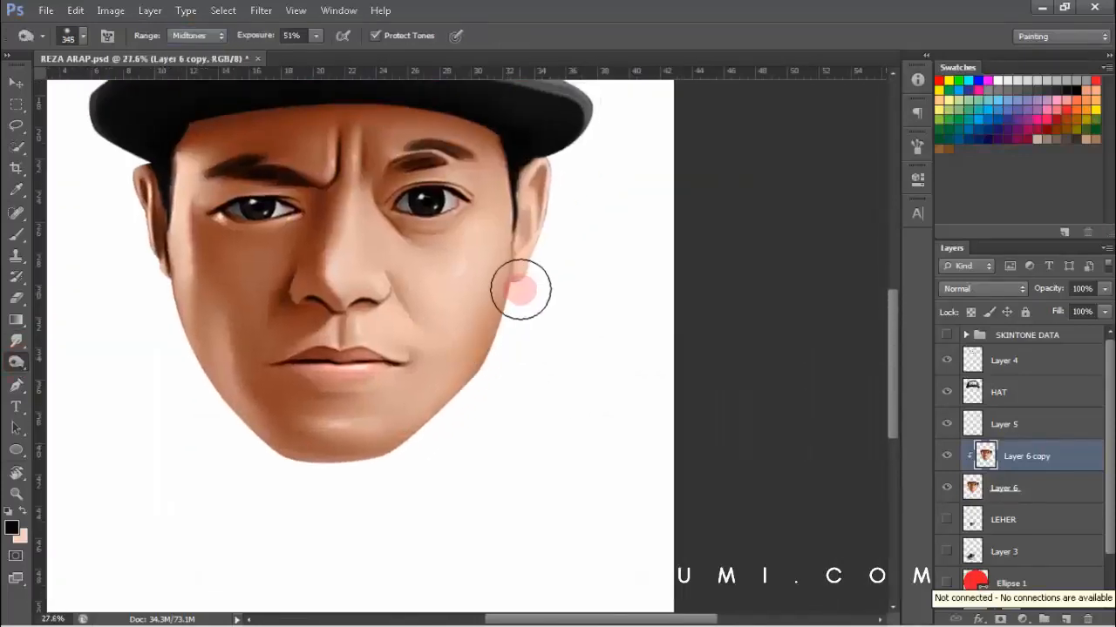
left_click_drag(517, 291, 533, 291)
left_click_drag(517, 246, 488, 296)
mouse_move(470, 373)
left_mouse_down()
mouse_move(376, 372)
mouse_move(493, 373)
left_mouse_up()
left_click_drag(463, 397, 419, 215)
left_click_drag(456, 394, 494, 351)
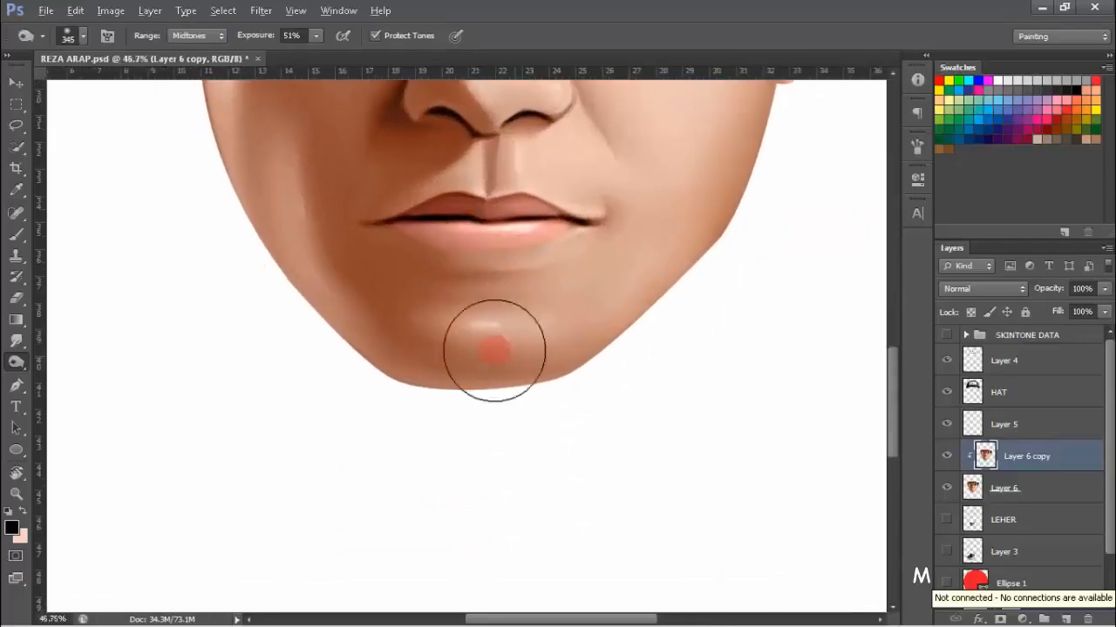
- Set the Burn range to Shadows and darken the lower face and chin with a brush of about 273 px
left_click(199, 54)
left_click_drag(384, 311, 344, 271)
left_click_drag(403, 340, 306, 299)
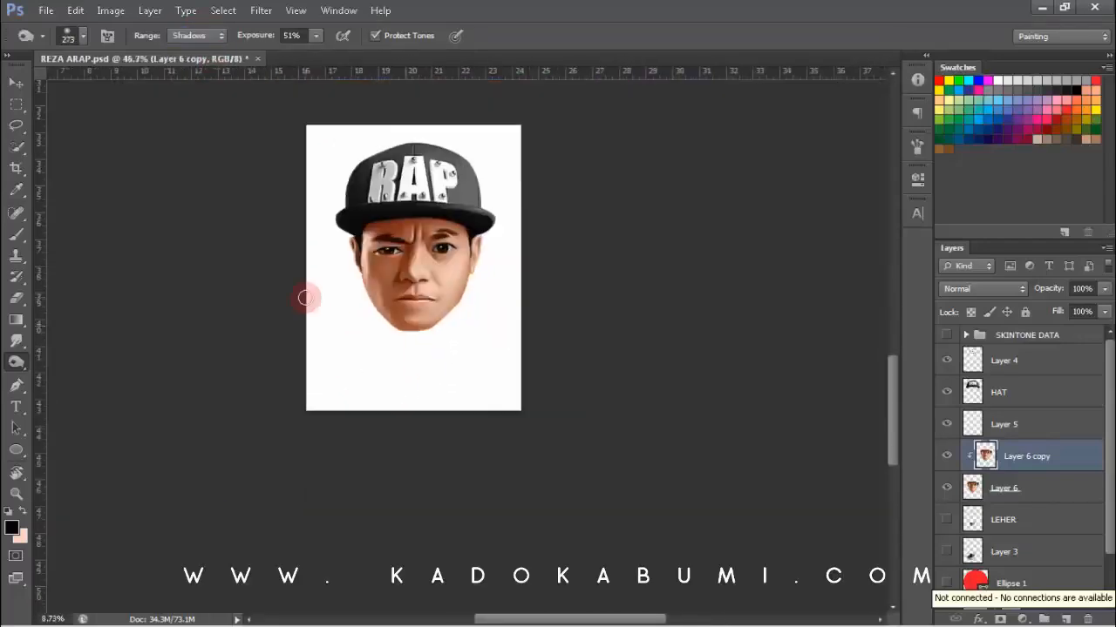
left_click_drag(396, 316, 452, 398)
left_click_drag(451, 397, 525, 353)
left_click_drag(384, 410, 458, 408)
- Reduce the Burn brush to 68 px and deepen the finer dark areas of the face
mouse_move(422, 271)
left_mouse_down()
mouse_move(426, 381)
mouse_move(316, 320)
left_mouse_up()
right_click(345, 289, "alt")
left_click_drag(372, 387, 305, 336)
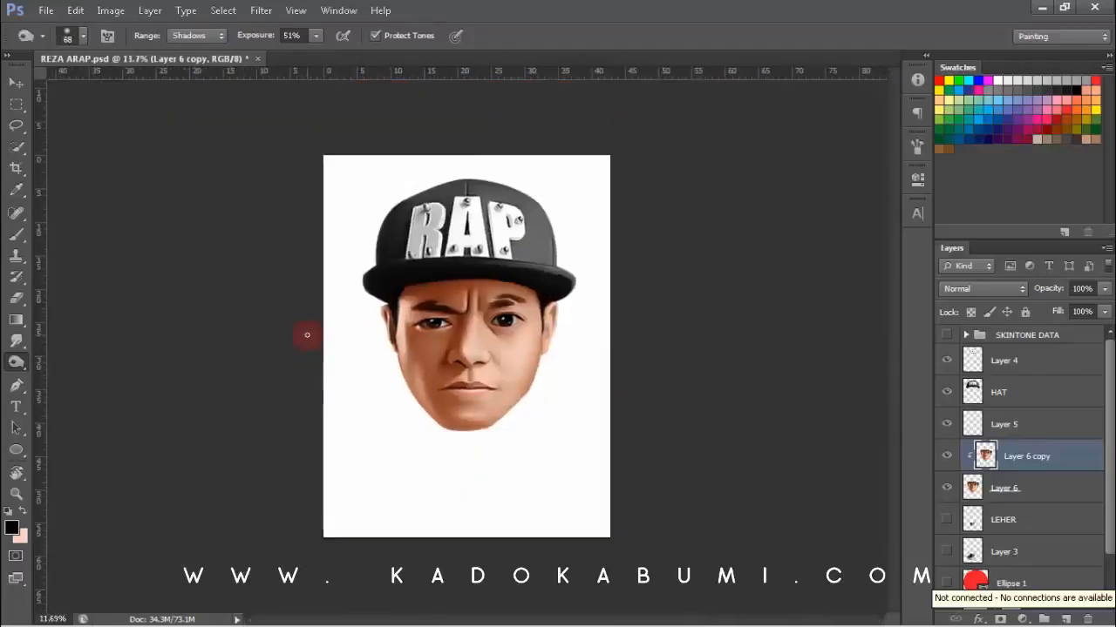
left_click_drag(437, 442, 493, 436)
- Set the Burn range to Midtones and darken small areas of the face and the ear on the image's right
left_click(200, 38)
left_click(201, 67)
left_click_drag(397, 240, 378, 154)
left_click_drag(381, 288, 366, 288)
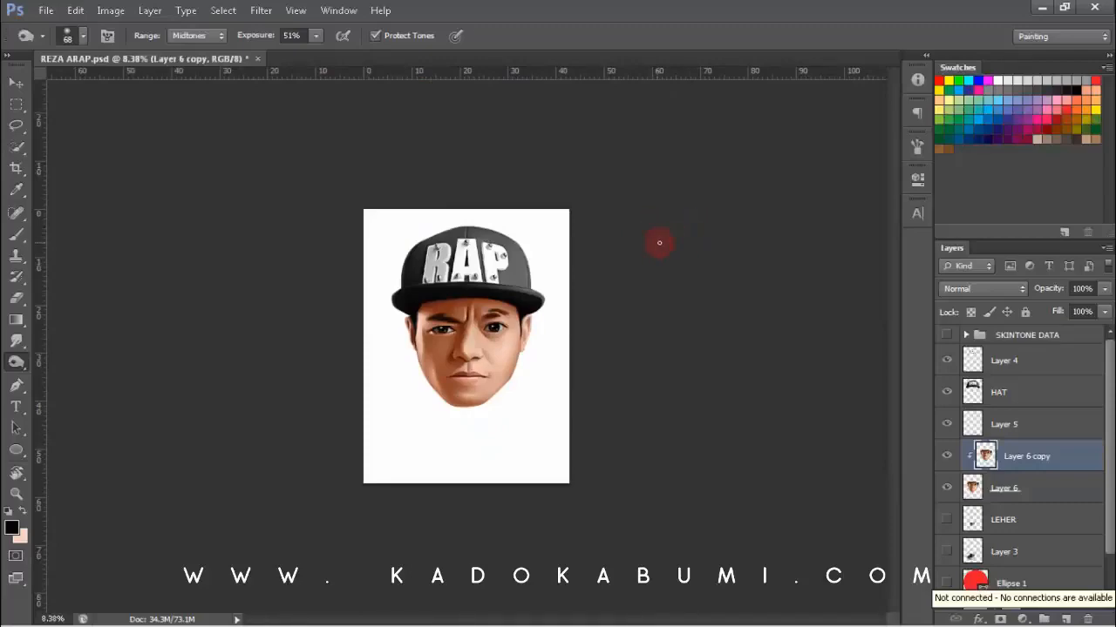
left_click_drag(466, 370, 561, 352)
left_click_drag(472, 332, 461, 324)
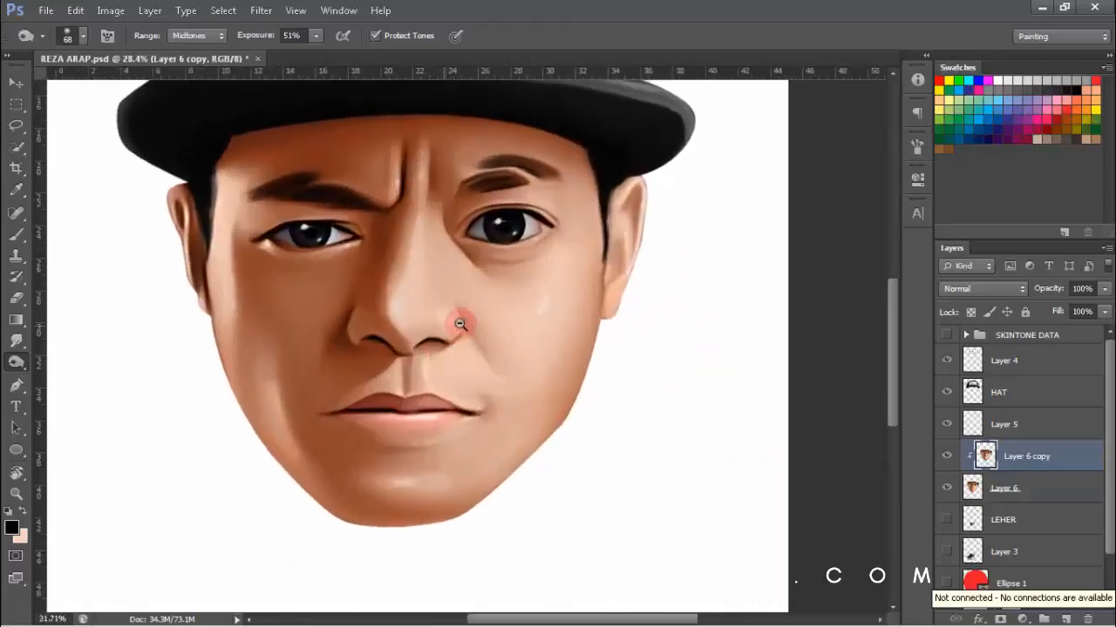
left_click_drag(645, 221, 702, 218)
left_click_drag(657, 119, 609, 267)
left_click_drag(566, 310, 507, 314)
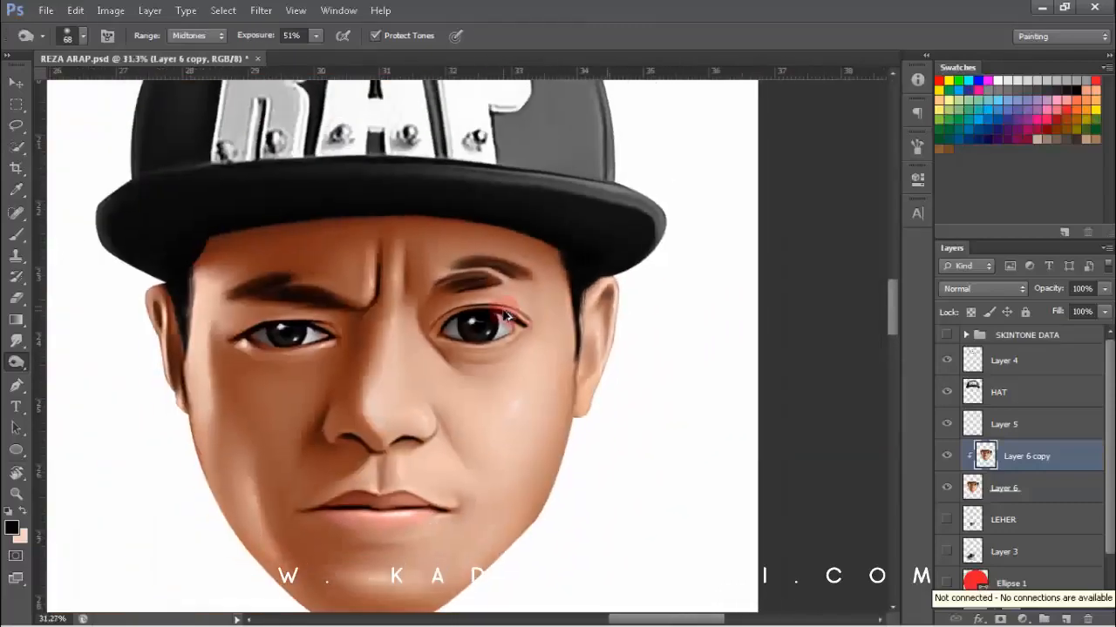
left_click_drag(624, 309, 553, 314)
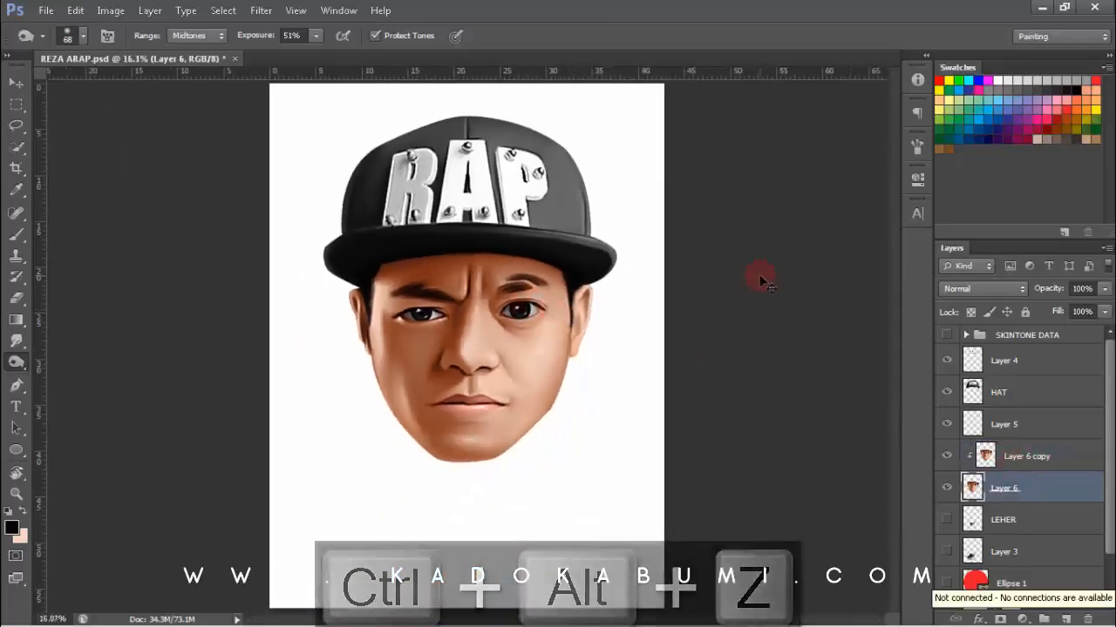
- Merge Layer 6 copy into Layer 6, and show and select the LEHER neck layer
key("ctrl+e")
key("ctrl+minus")
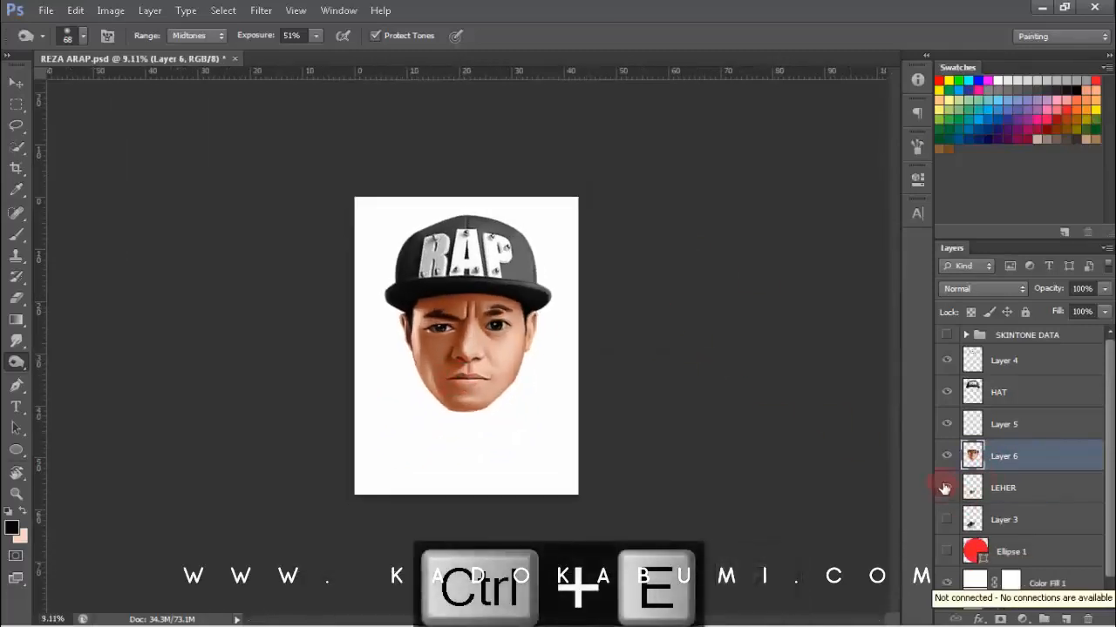
left_click(945, 488)
left_click(995, 489)
left_click_drag(507, 421, 609, 442)
- Show Layer 3 with the shirt and desaturate it
left_click(946, 518)
left_click(1000, 520)
key("ctrl+shift+u")
- Duplicate the Color Balance, Selective Color, Layer 6 copy 3 and Layer 6 copy 2 layers from SKINTONE DATA and place the copies above LEHER
left_click(1001, 484)
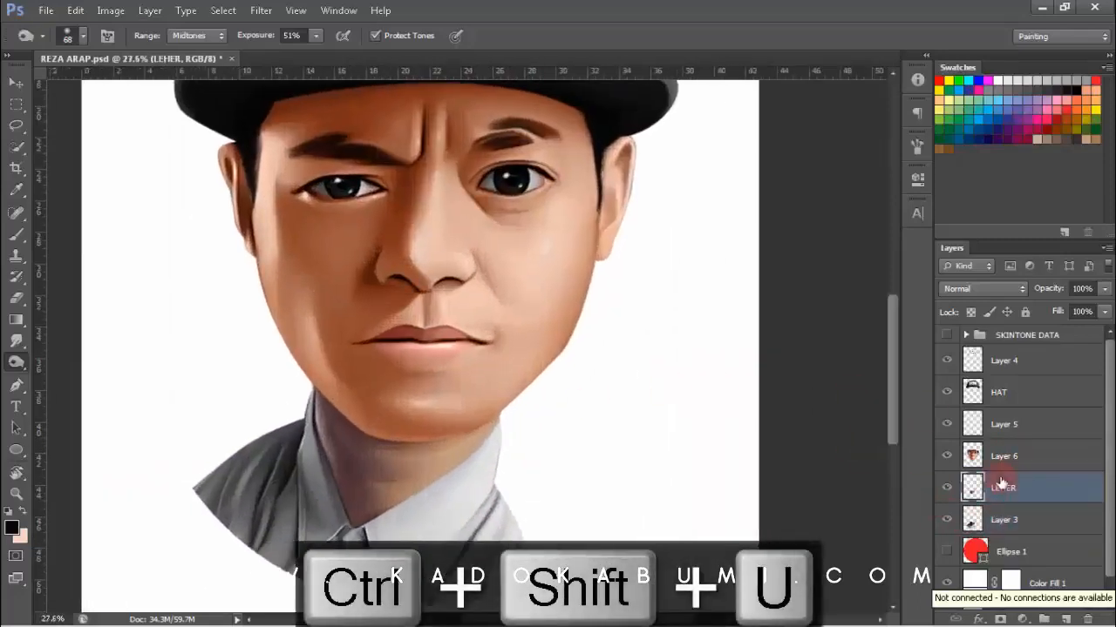
left_click(974, 338)
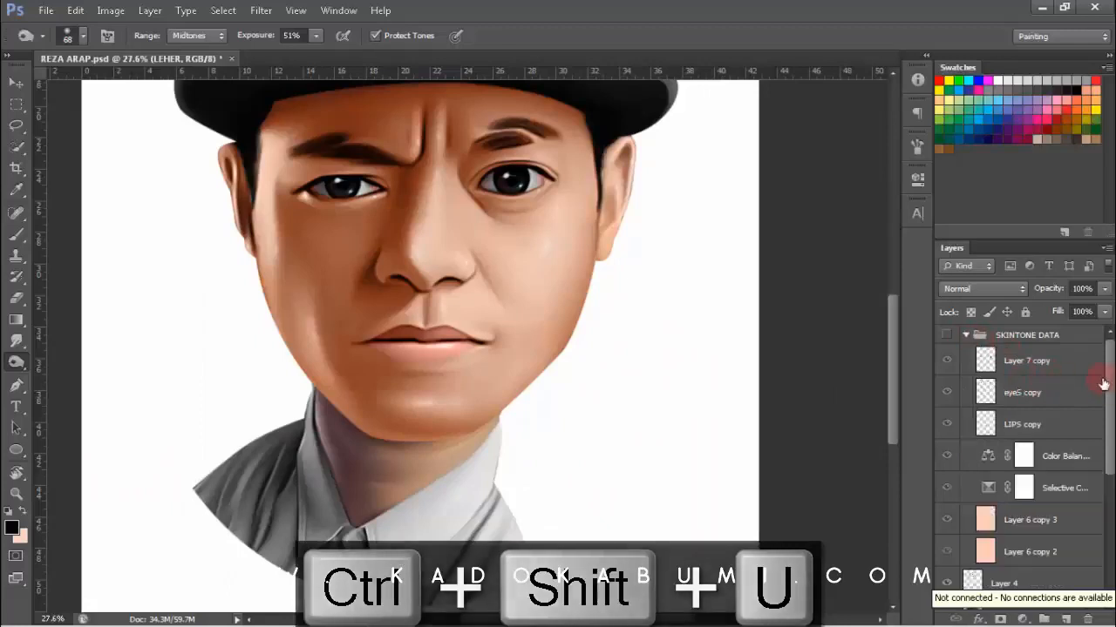
scroll(1026, 461, "down", 2)
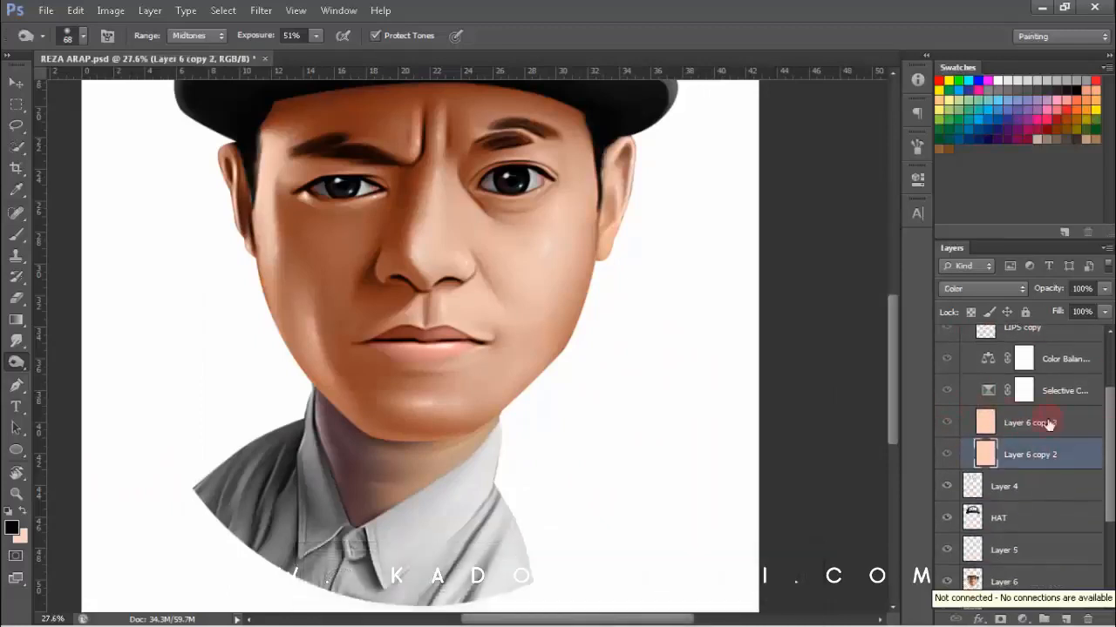
scroll(1073, 378, "up", 1)
left_click(1083, 407, "shift")
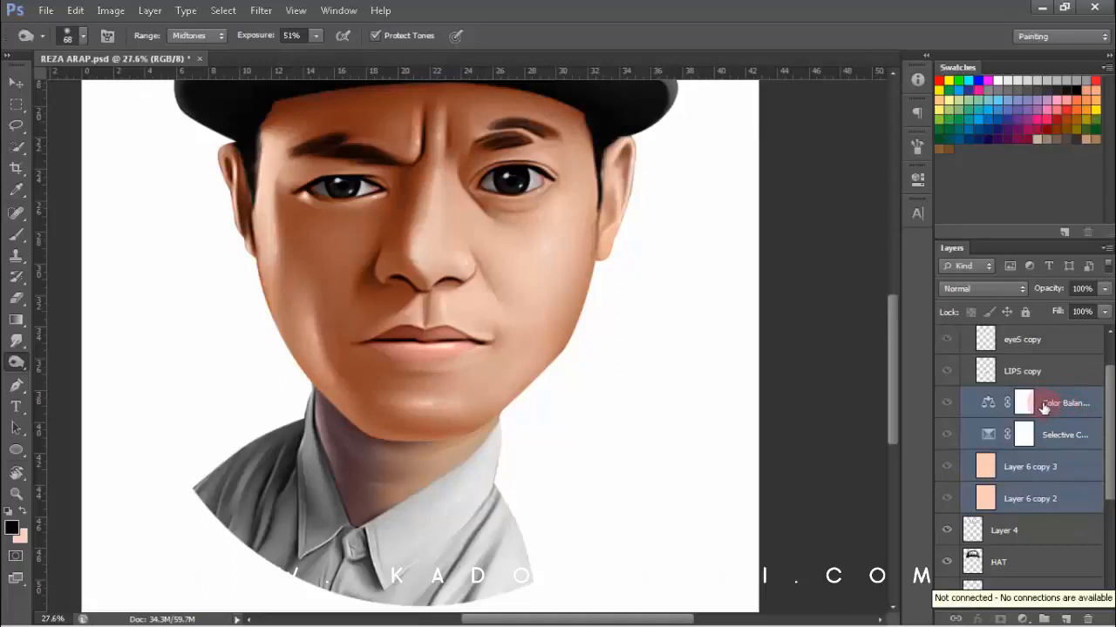
key("ctrl+j")
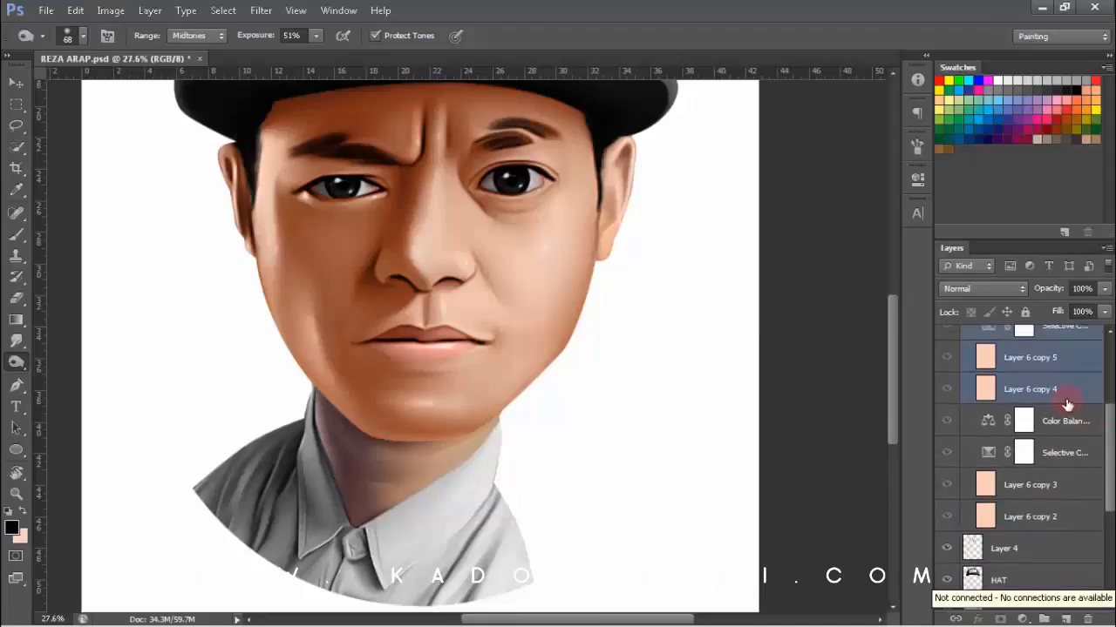
left_click_drag(1067, 406, 1051, 456)
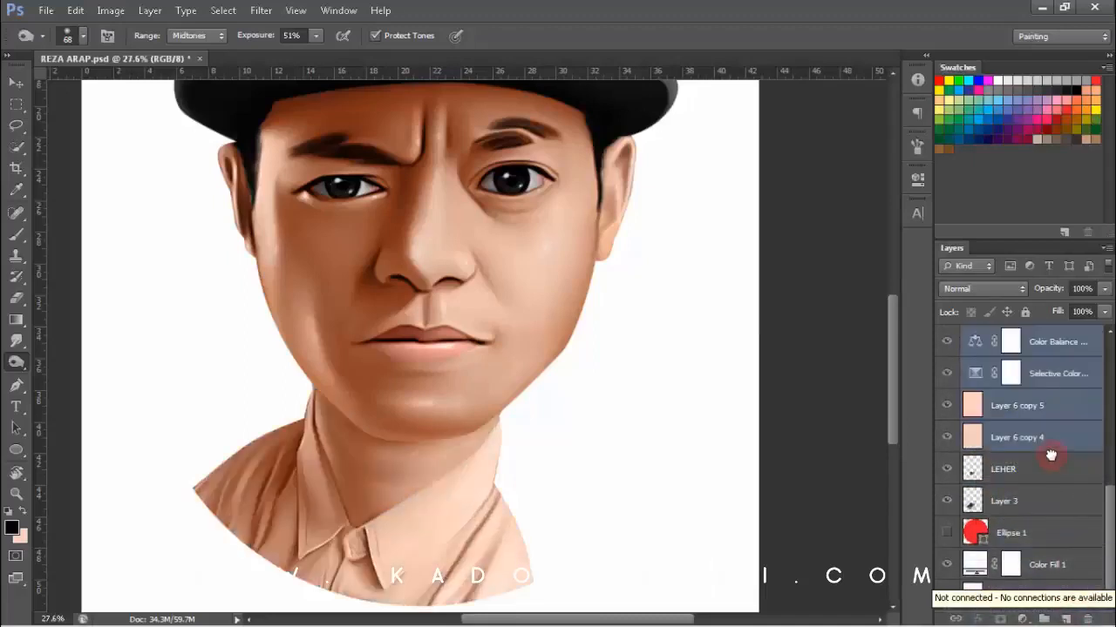
- Clip the four duplicated skin-tone layers to the LEHER layer and merge them into it
left_click(940, 448, "alt")
left_click_drag(449, 393, 436, 358)
left_click(1002, 468)
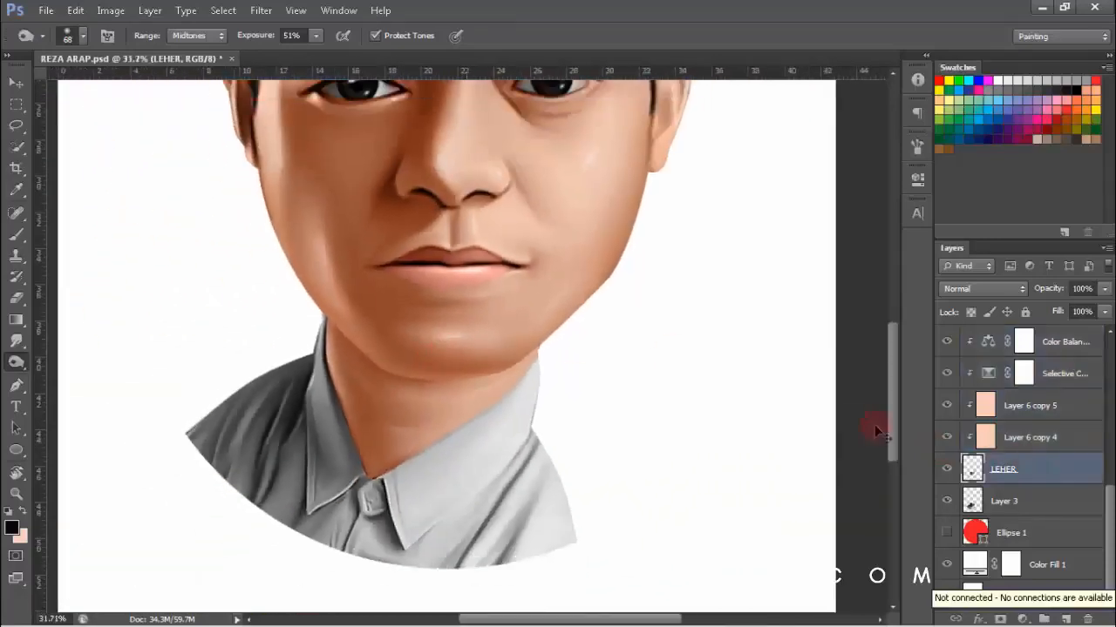
scroll(339, 384, "up", 3)
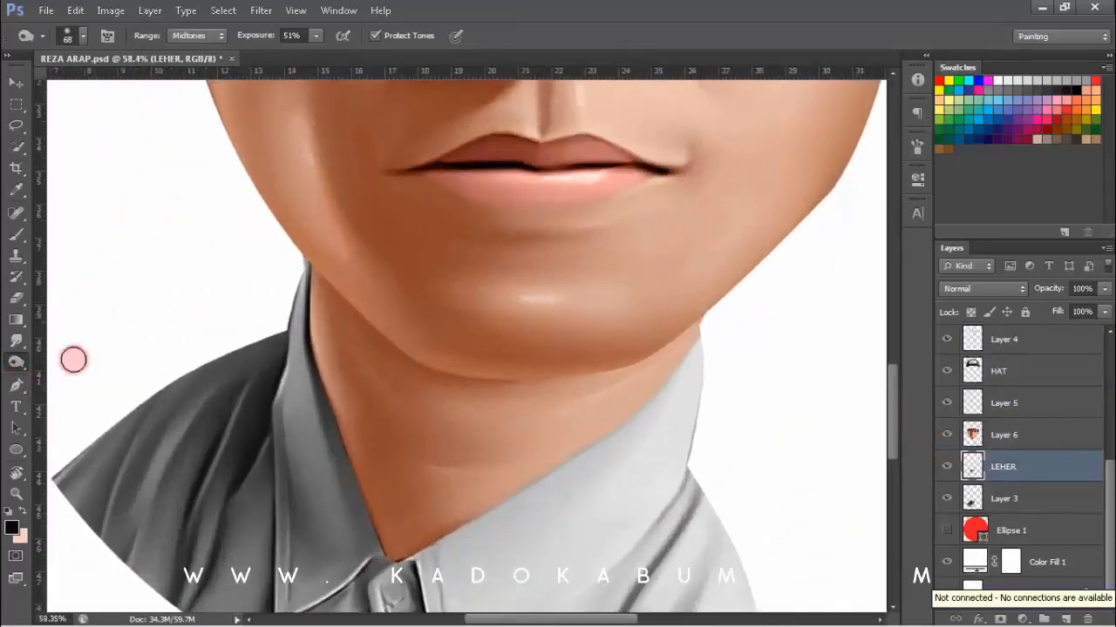
- Burn the neck below the chin on the LEHER layer in the Midtones range, enlarging the brush to 153 px
right_click(364, 309)
left_click(254, 332)
scroll(254, 332, "up", 2)
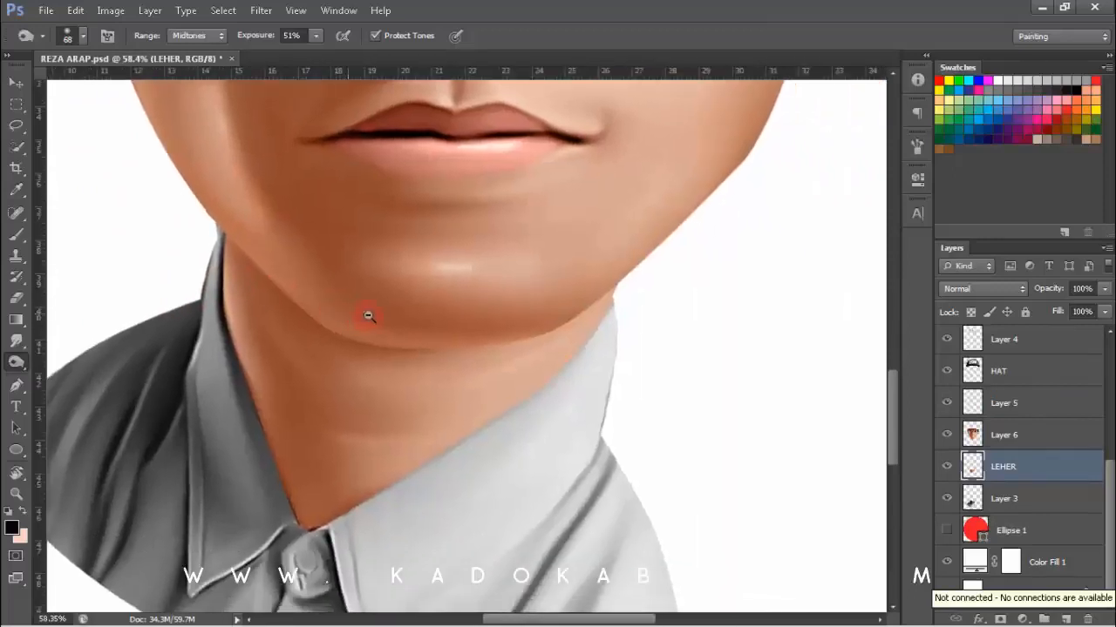
left_click_drag(478, 336, 599, 313)
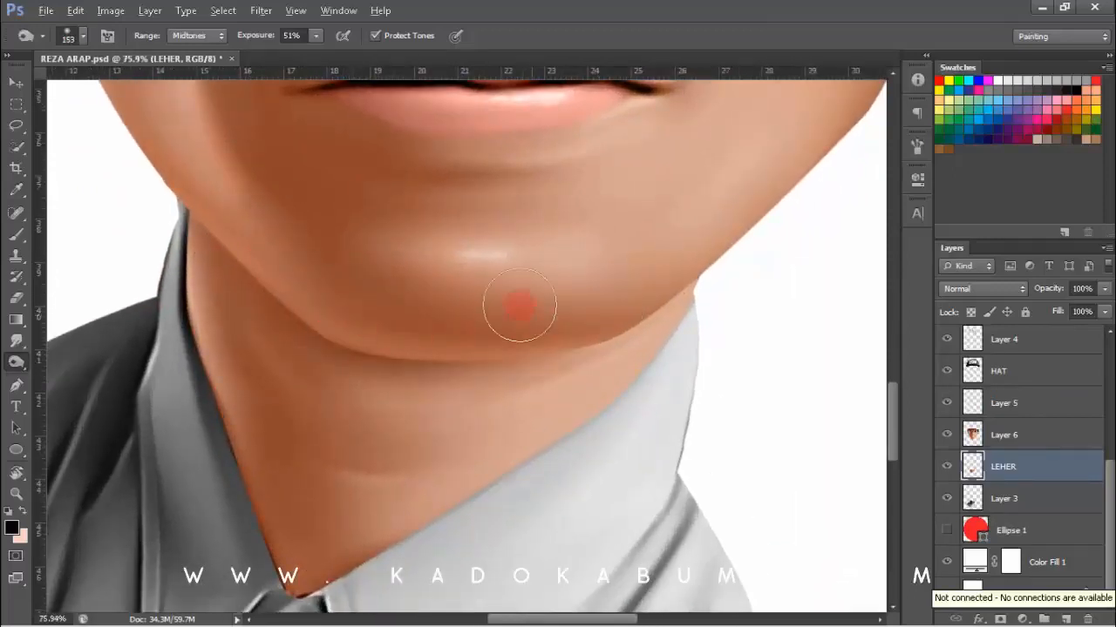
- Set the Burn range to Shadows and deepen the neck shadow under the chin, enlarging the brush to 211 px
left_click(204, 42)
left_click(197, 52)
left_click_drag(366, 302, 331, 278)
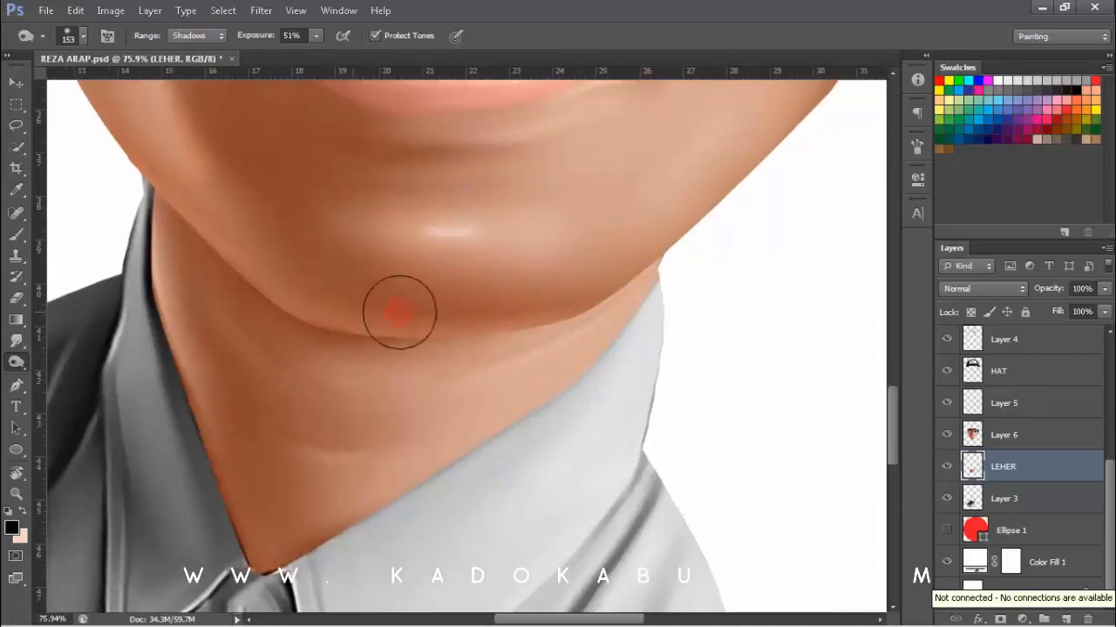
scroll(521, 308, "down", 2)
scroll(500, 282, "down", 4)
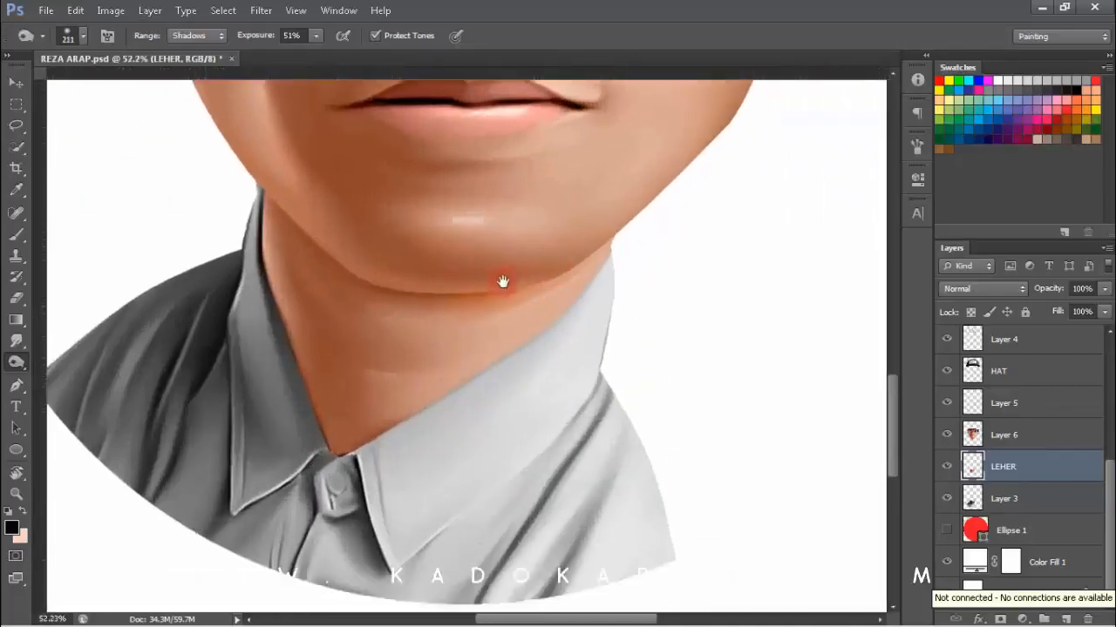
scroll(347, 233, "down", 1)
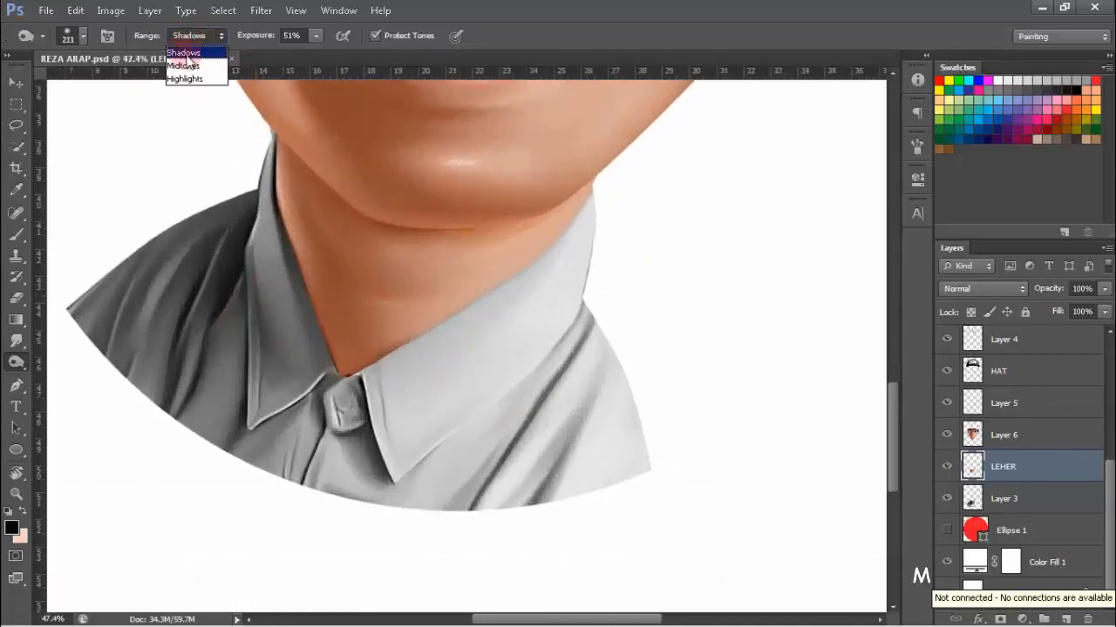
- Set the Burn range back to Midtones and darken the neck along the shirt collar, reducing the brush to 112 px
left_click(184, 65)
scroll(378, 309, "up", 3)
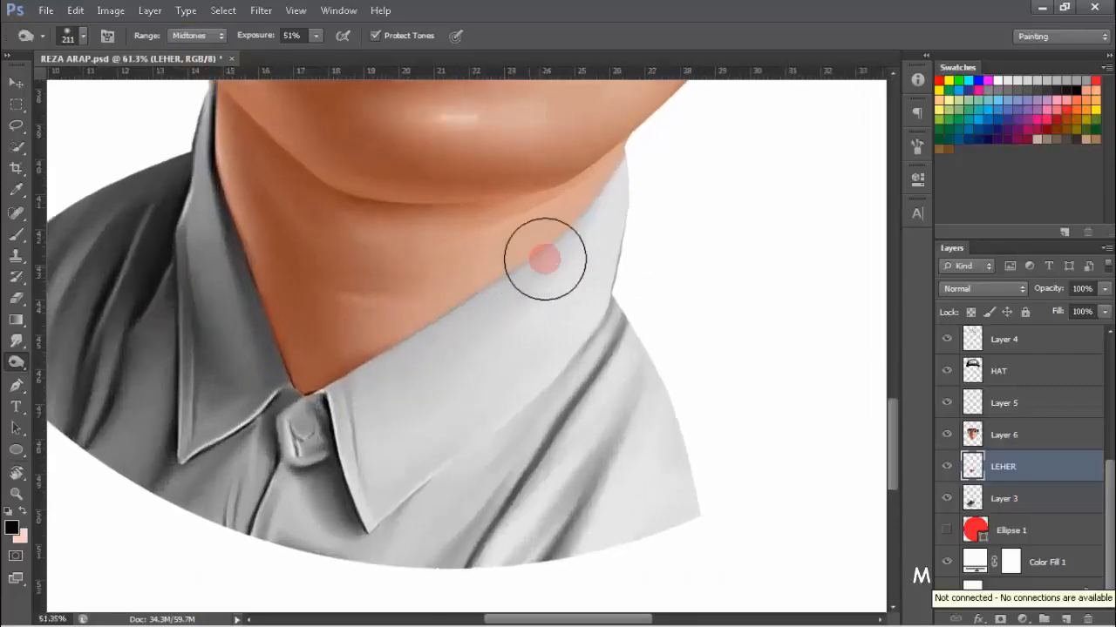
scroll(325, 376, "up", 3)
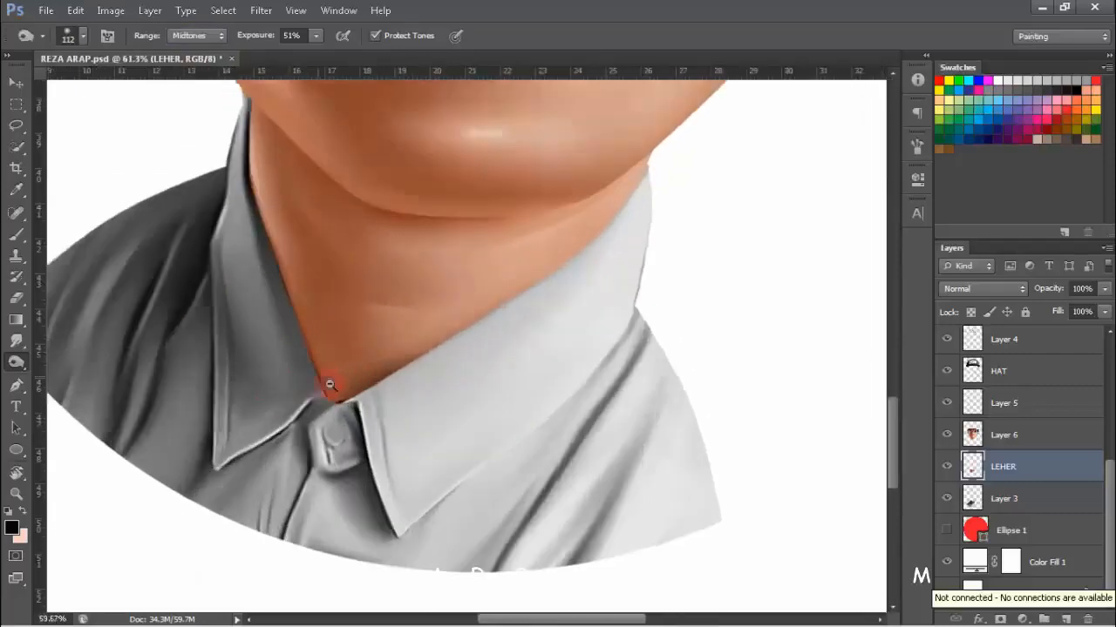
- Dodge two small highlight spots on the LEHER layer, on the light side of the neck below the jaw, with a 14 px brush
scroll(538, 324, "down", 10)
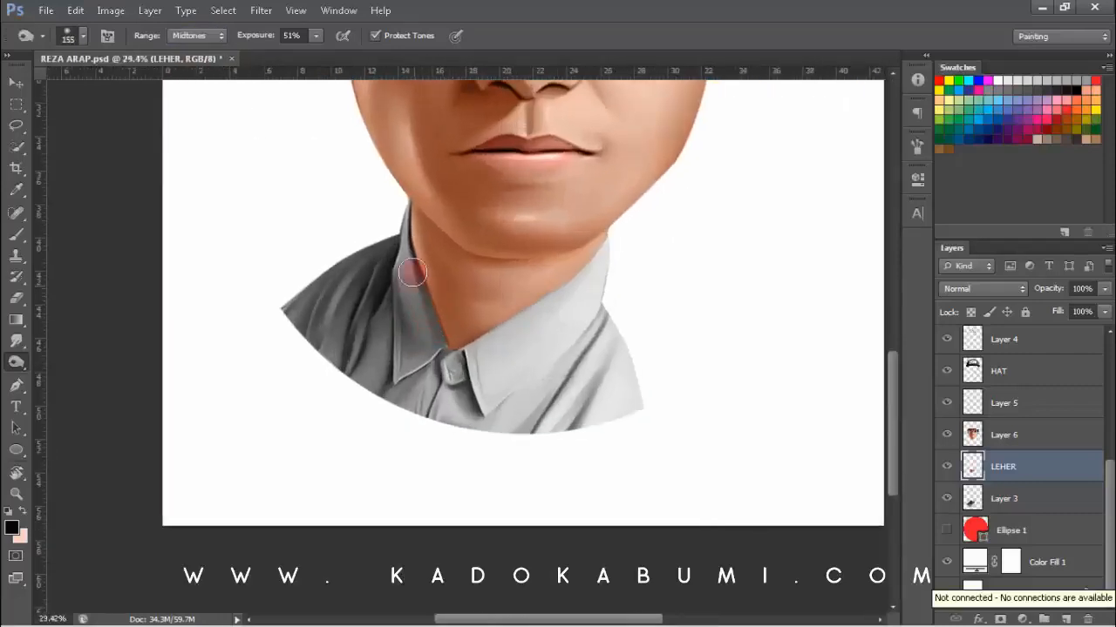
scroll(390, 319, "down", 5)
scroll(374, 279, "up", 5)
scroll(550, 448, "up", 1)
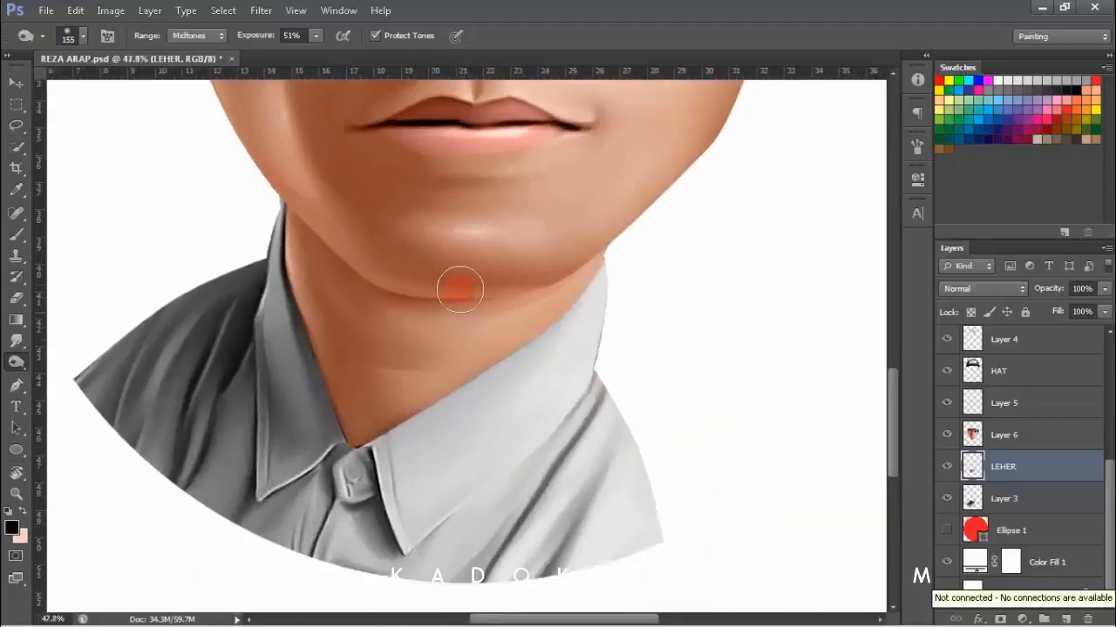
right_click(461, 287)
double_click(483, 394)
scroll(522, 314, "up", 4)
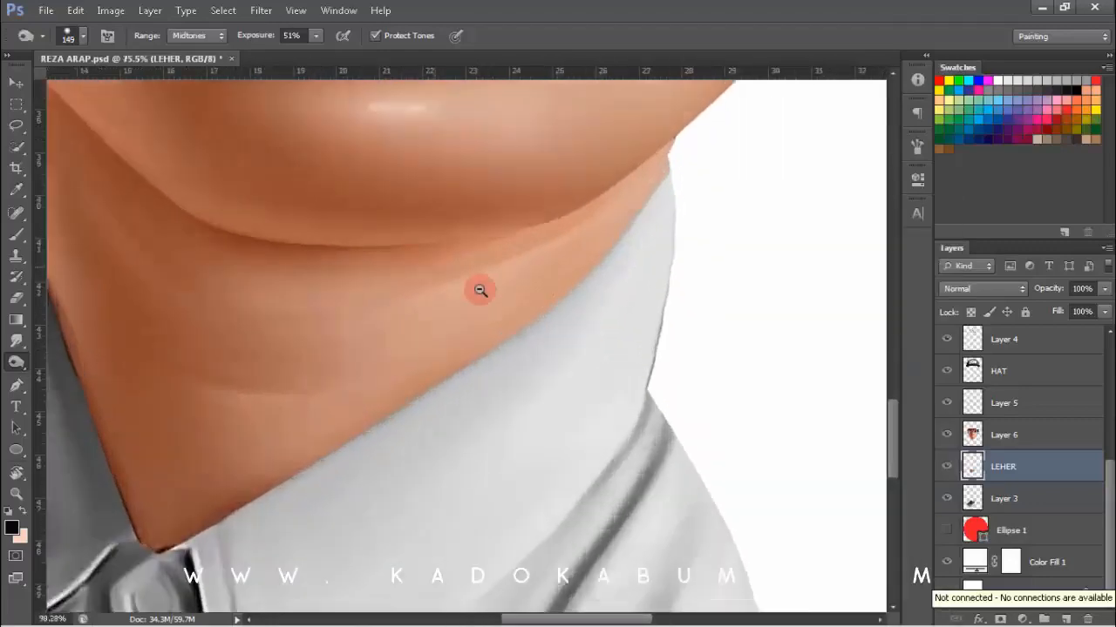
scroll(385, 317, "down", 6)
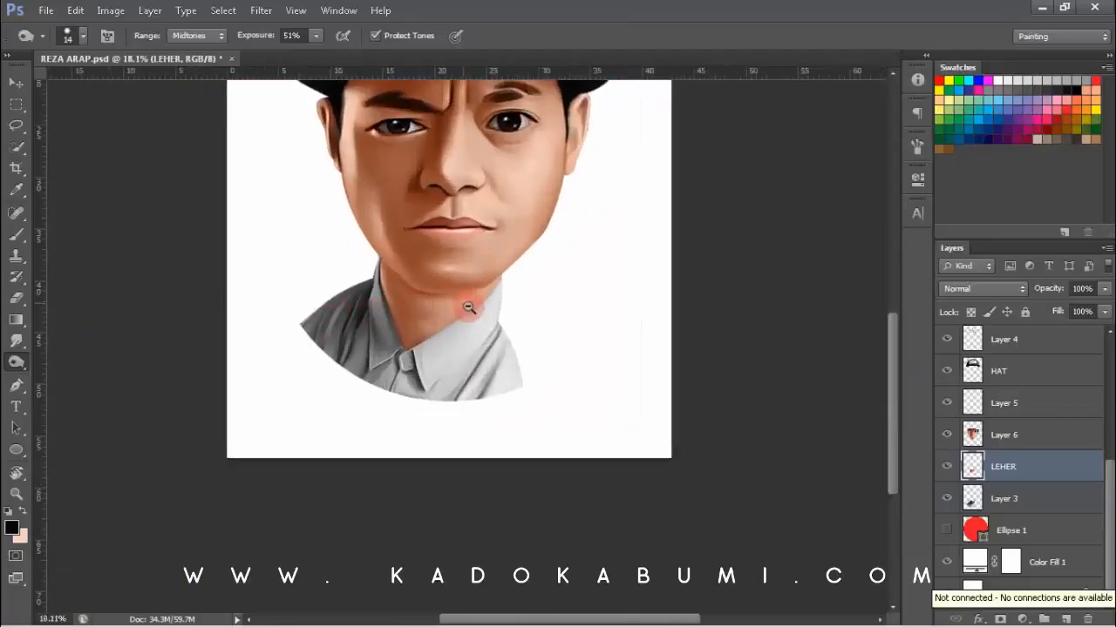
scroll(415, 304, "up", 6)
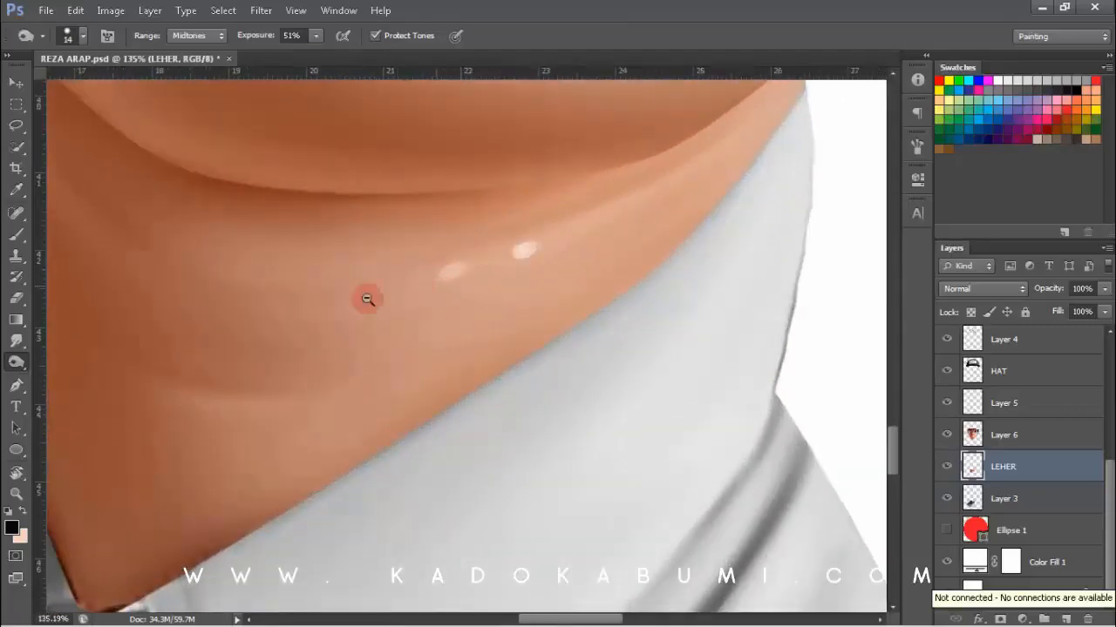
- Add a small 14 px highlight on the shaded side of the neck, beside the collar on the LEHER layer
scroll(367, 299, "down", 5)
scroll(360, 261, "up", 3)
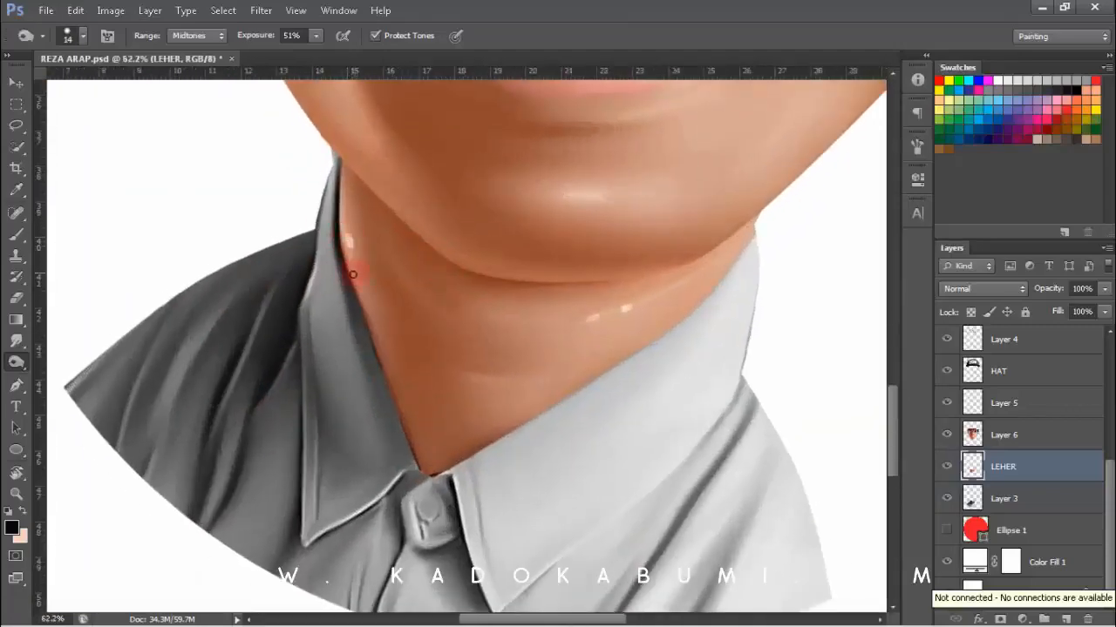
scroll(353, 274, "down", 5)
scroll(490, 443, "up", 3)
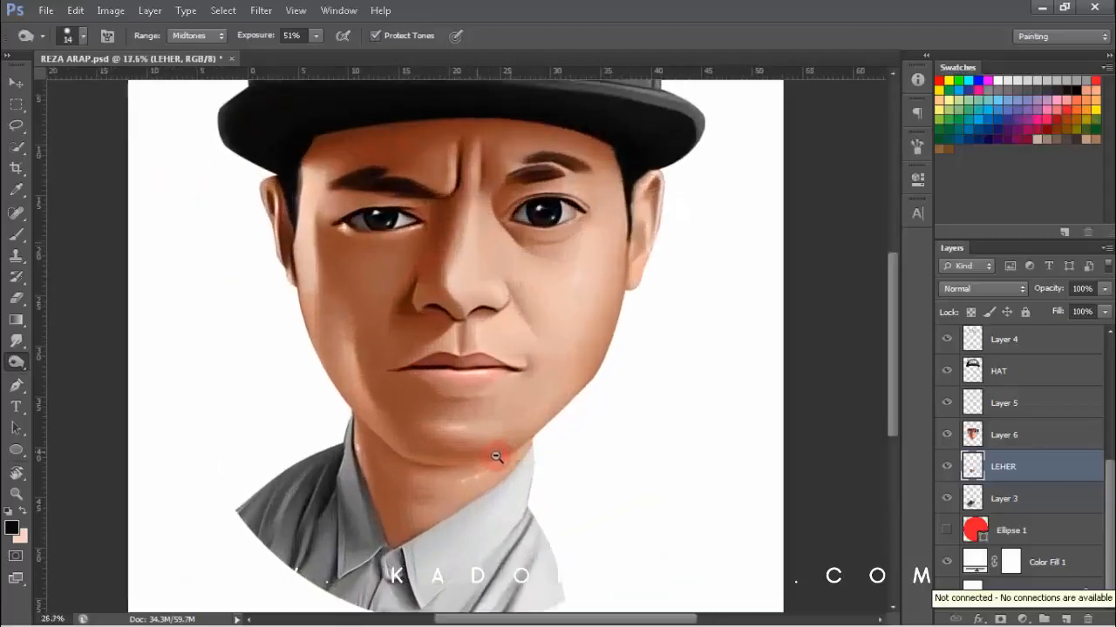
scroll(458, 470, "up", 3)
scroll(450, 475, "down", 3)
- Add a new empty layer directly above Layer 3, the shirt layer, and clip it to Layer 3
left_click(1017, 501)
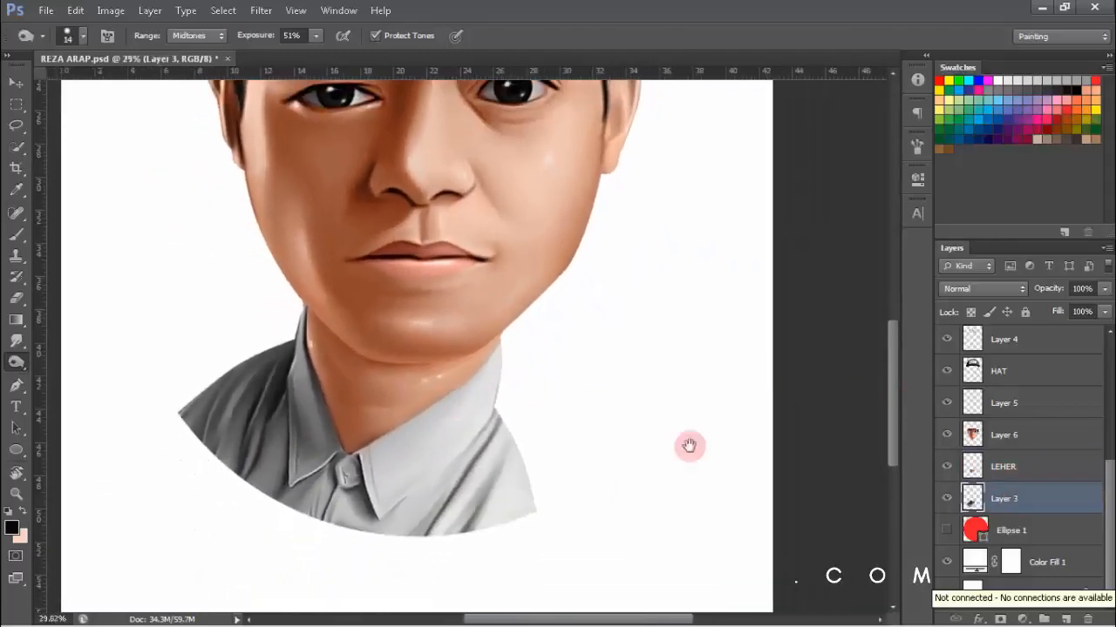
scroll(461, 393, "down", 3)
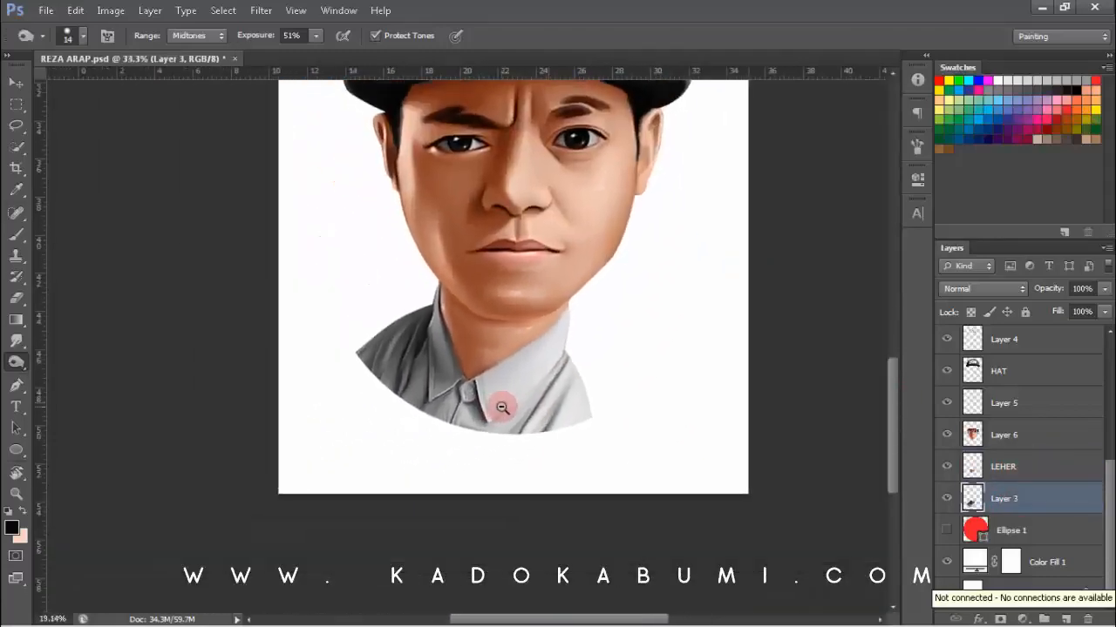
scroll(502, 407, "up", 4)
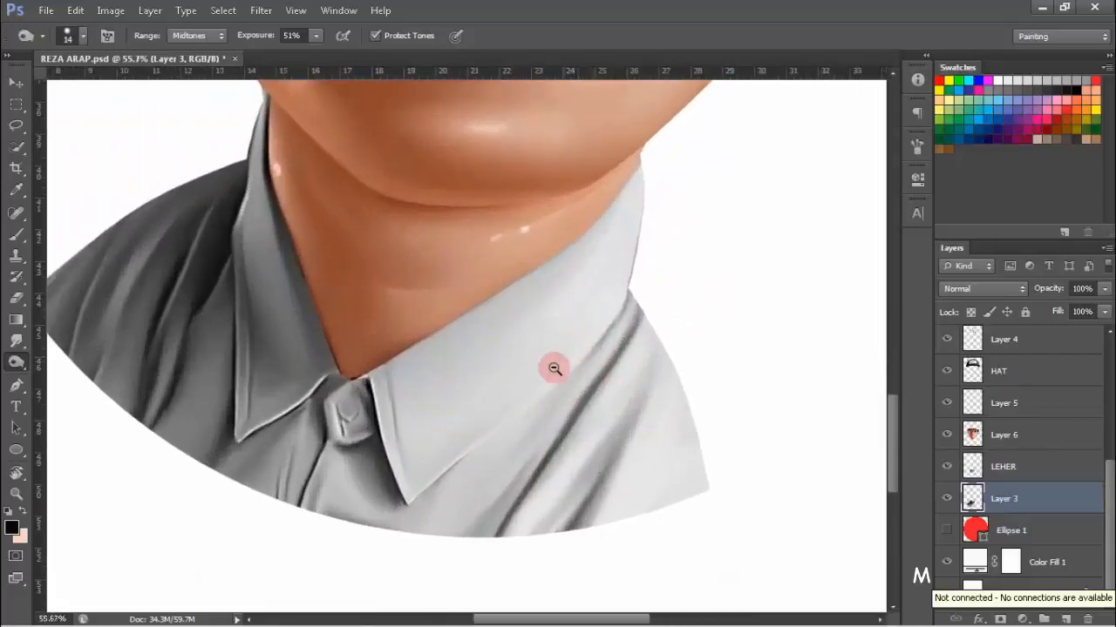
scroll(554, 368, "down", 3)
left_click_drag(1063, 593, 944, 377)
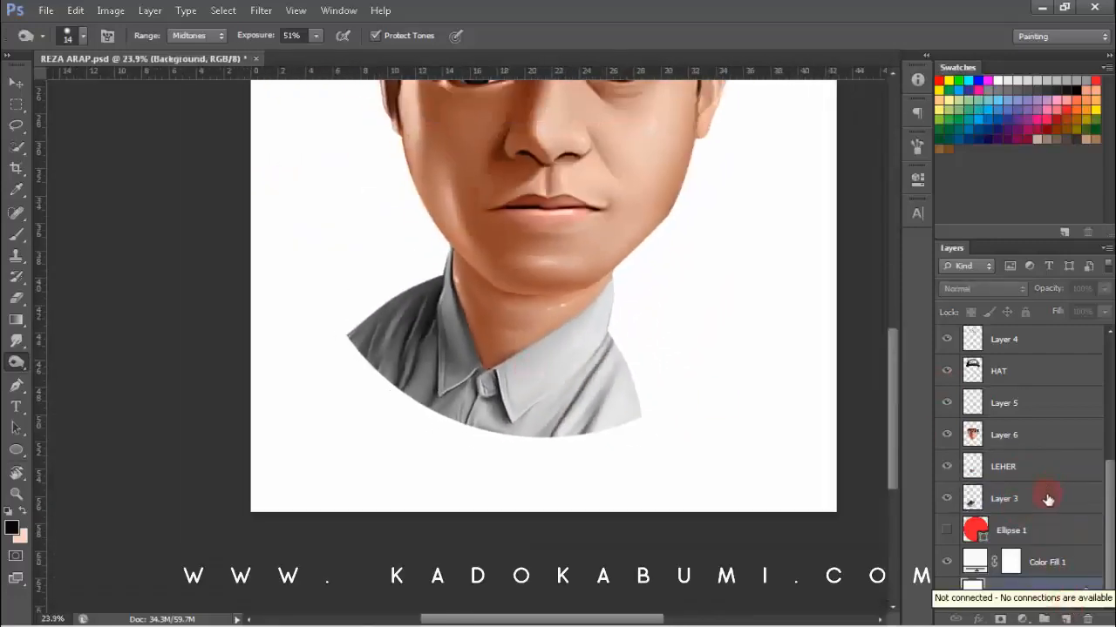
left_click(1048, 500)
left_click(1069, 617)
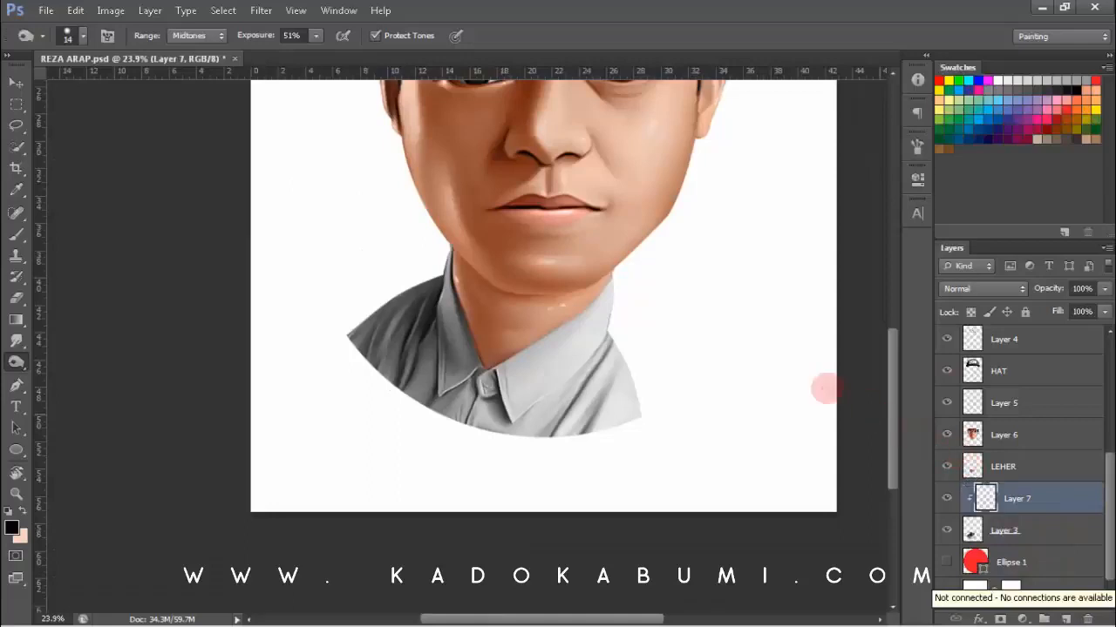
- Fill the clipped layer above the shirt with bright red and set its blending mode to Color
key("b")
scroll(511, 378, "down", 4)
left_click(12, 527)
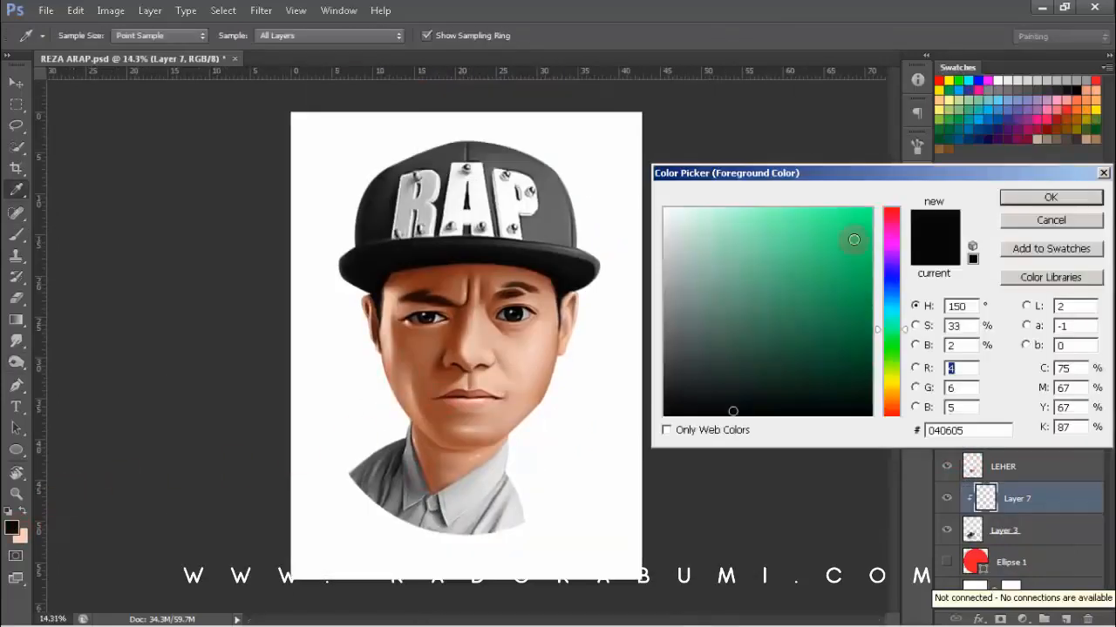
left_click(1062, 108)
left_click(1009, 193)
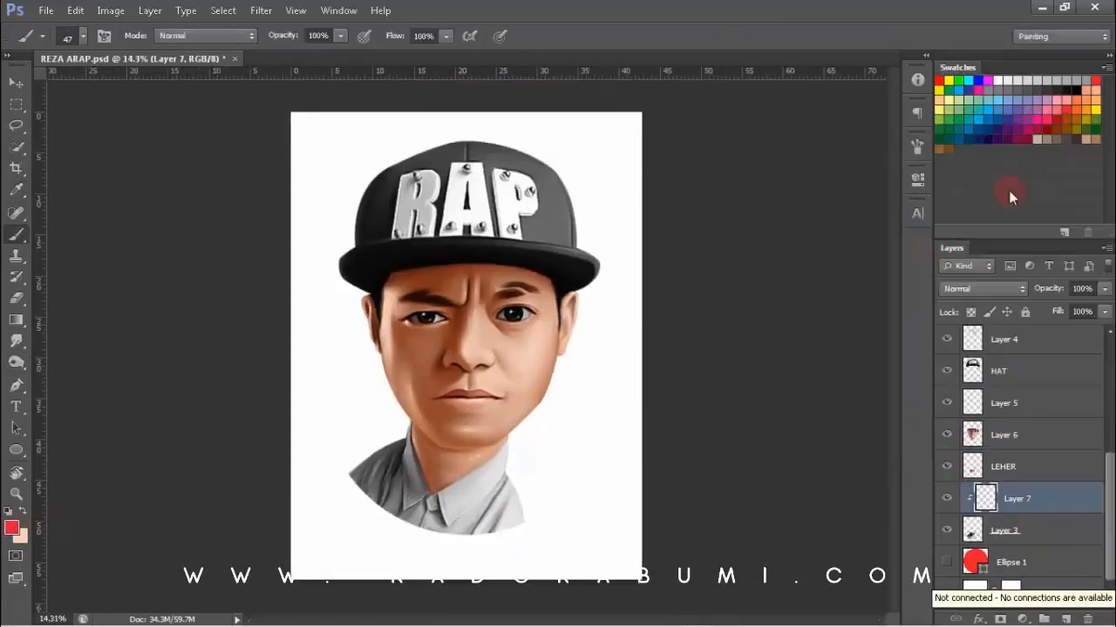
key("alt+BackSpace")
left_click(983, 289)
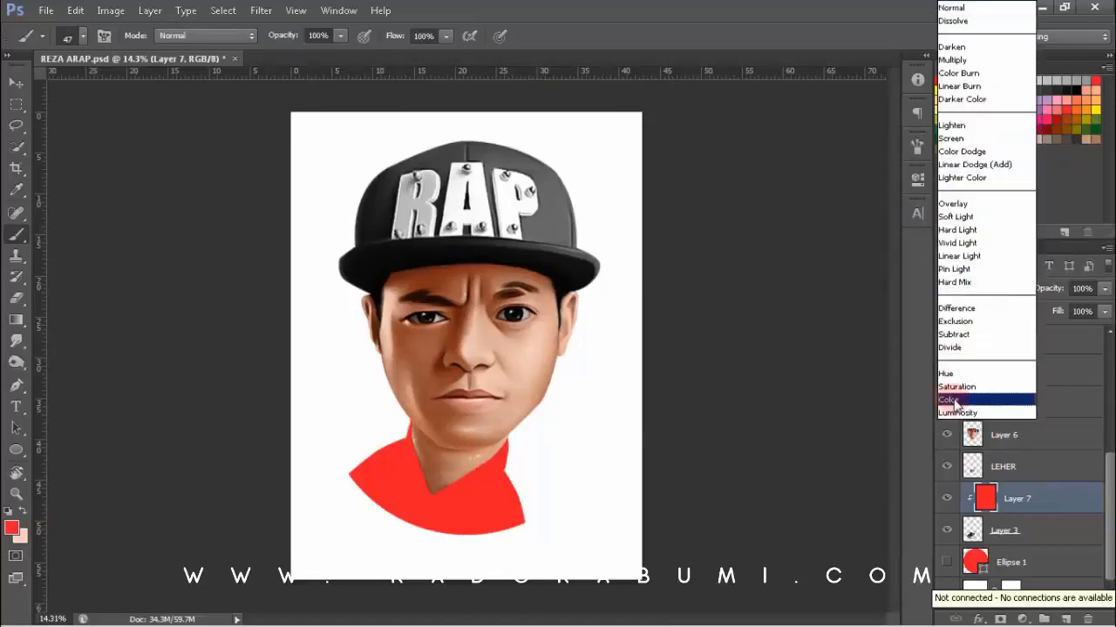
left_click(959, 400)
scroll(464, 396, "up", 1)
scroll(464, 396, "up", 1)
- Recolor the red fill layer with Hue/Saturation, using Hue +11 and Saturation -76
key("ctrl+u")
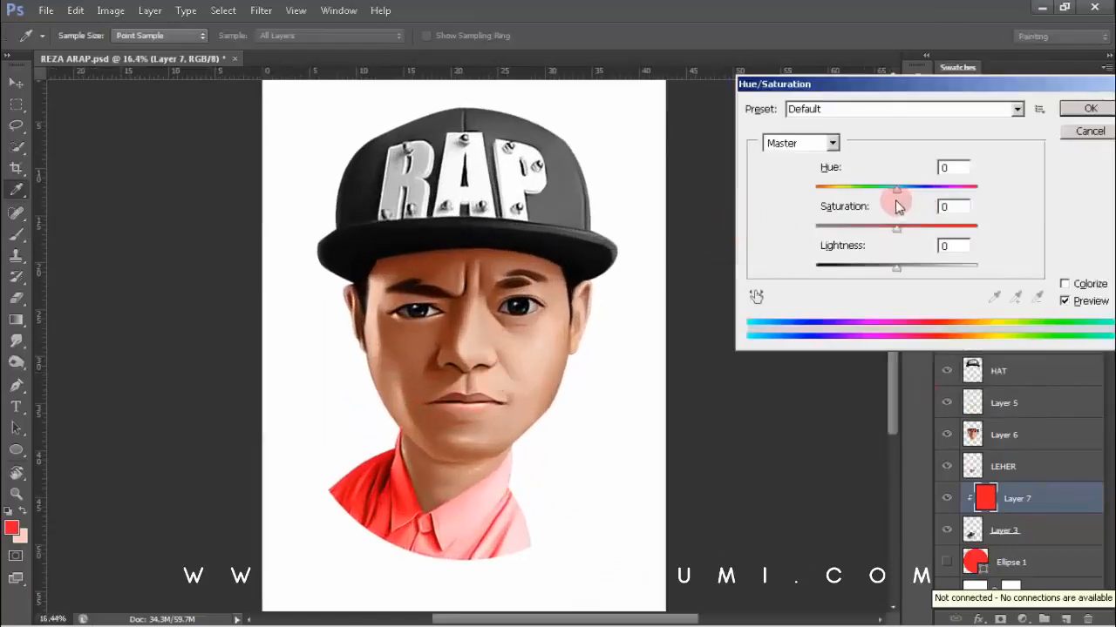
left_click_drag(867, 198, 853, 194)
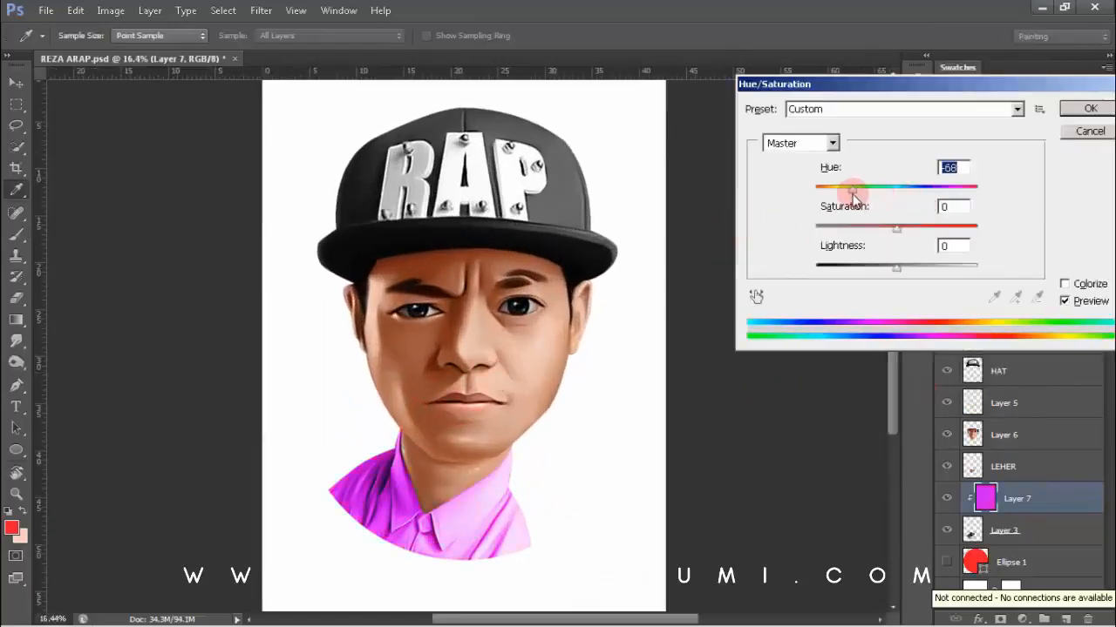
left_click_drag(897, 226, 839, 251)
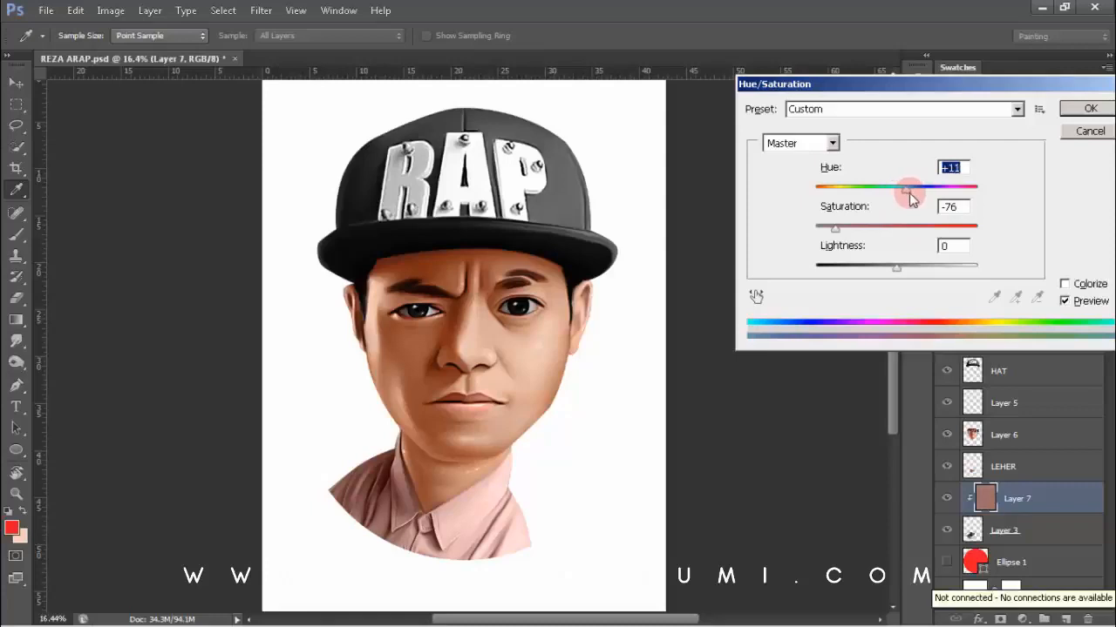
left_click(1085, 109)
key("b")
- Duplicate Layer 3 and clip the copy to the original shirt layer
scroll(617, 366, "up", 5)
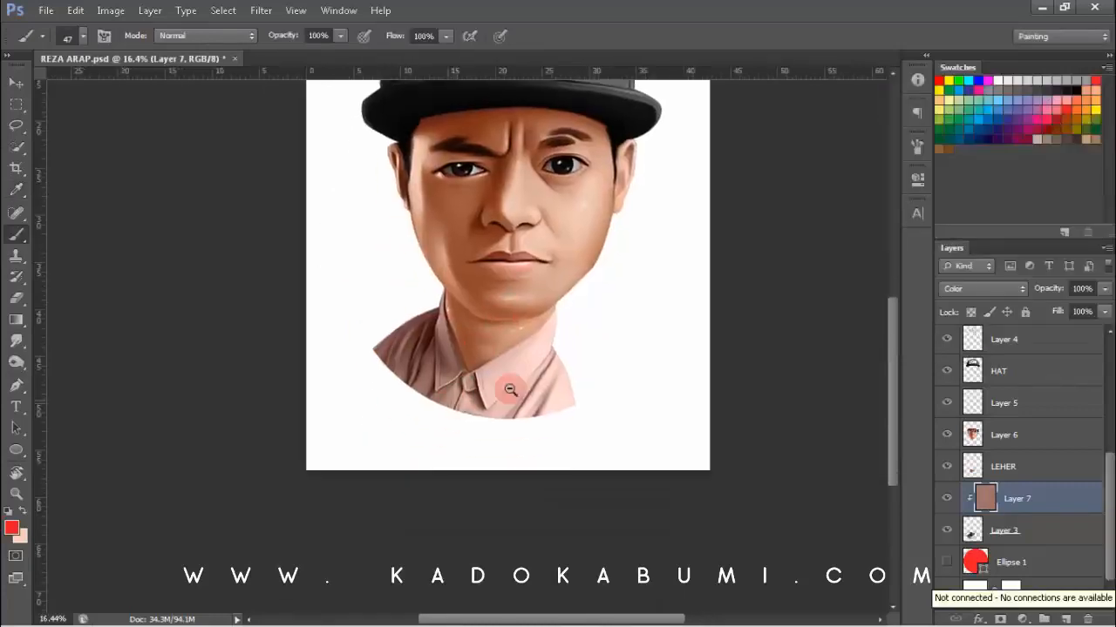
left_click(1071, 533)
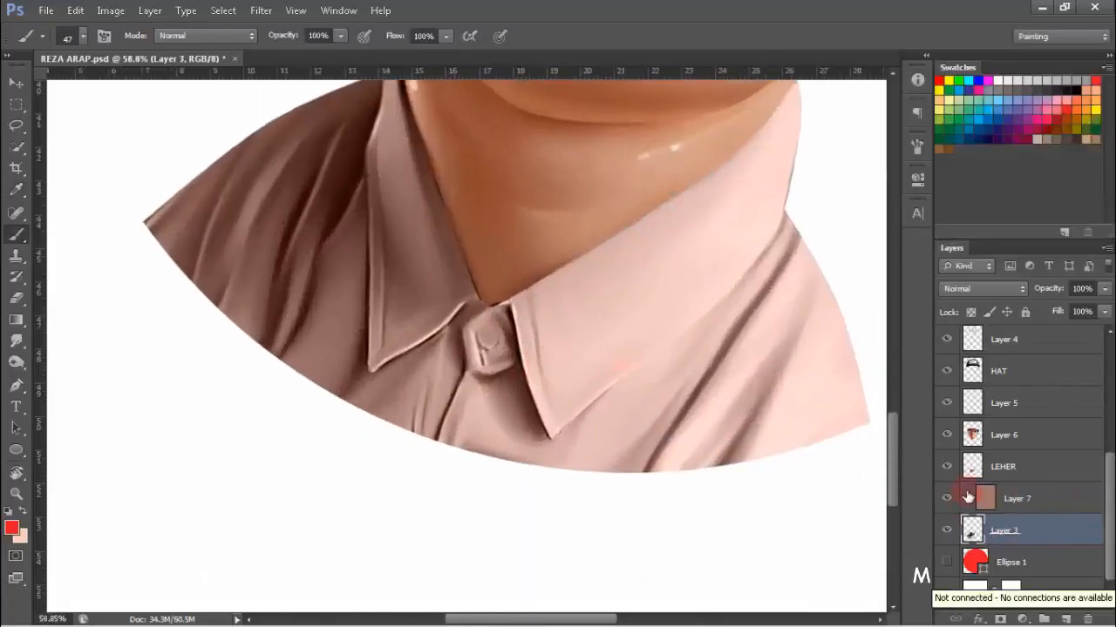
key("ctrl+j")
key("ctrl+alt+g")
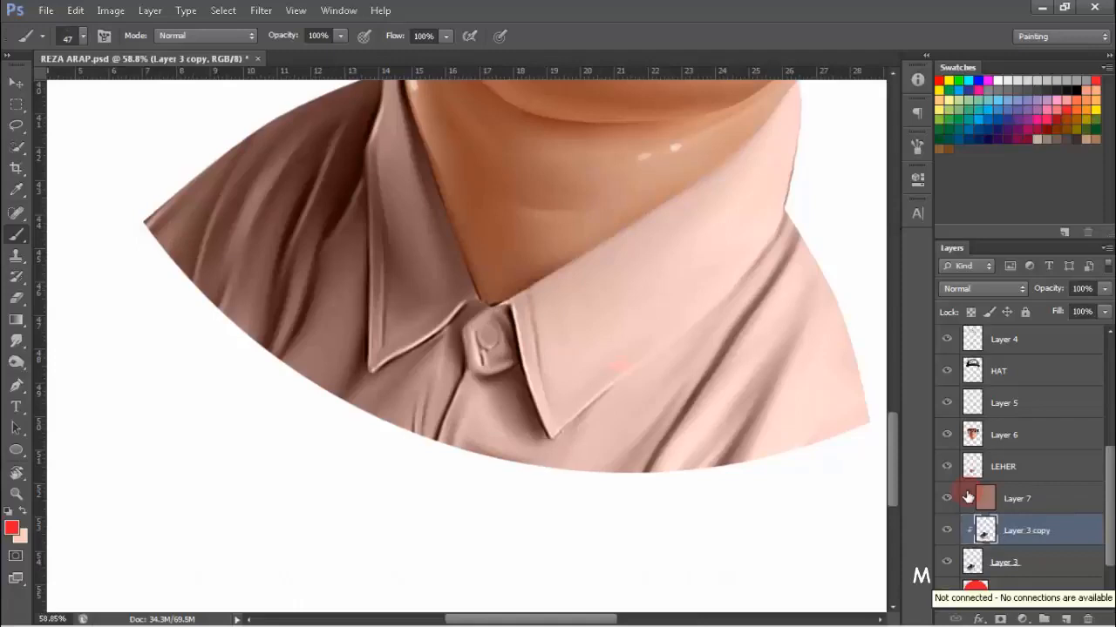
- Burn the shaded shoulder of the shirt copy in the Midtones range, enlarging the soft brush from 123 to 296 px
left_click(18, 366)
mouse_move(226, 235)
left_mouse_down()
mouse_move(189, 301)
mouse_move(212, 334)
left_mouse_up()
left_click_drag(246, 269, 152, 142)
right_click(201, 284)
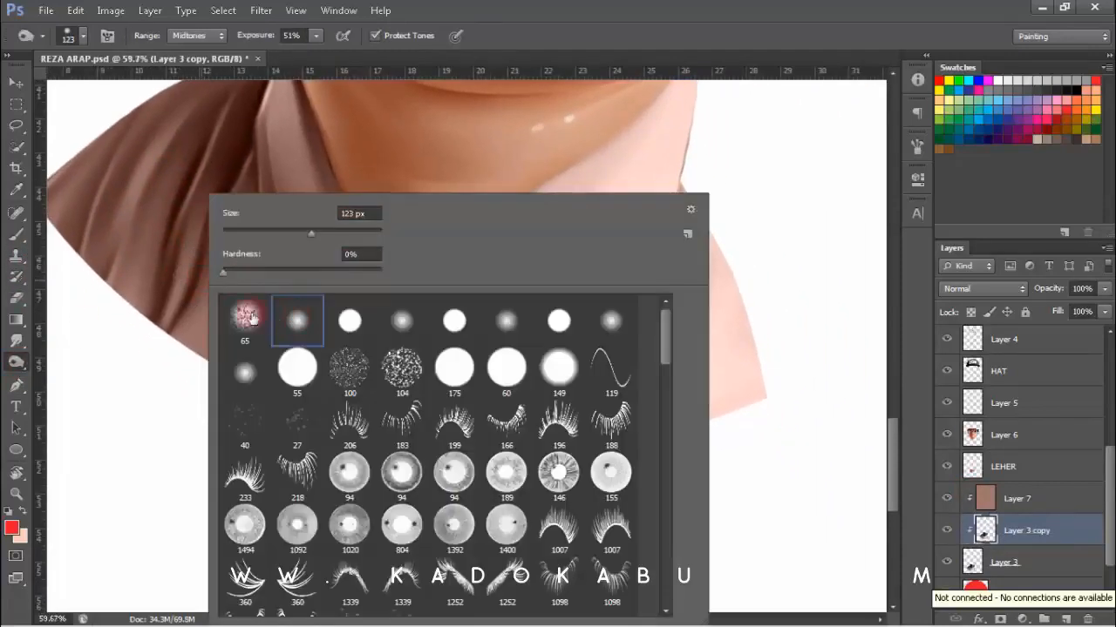
left_click_drag(160, 347, 171, 301)
left_click_drag(172, 301, 136, 310)
left_click_drag(218, 307, 269, 344)
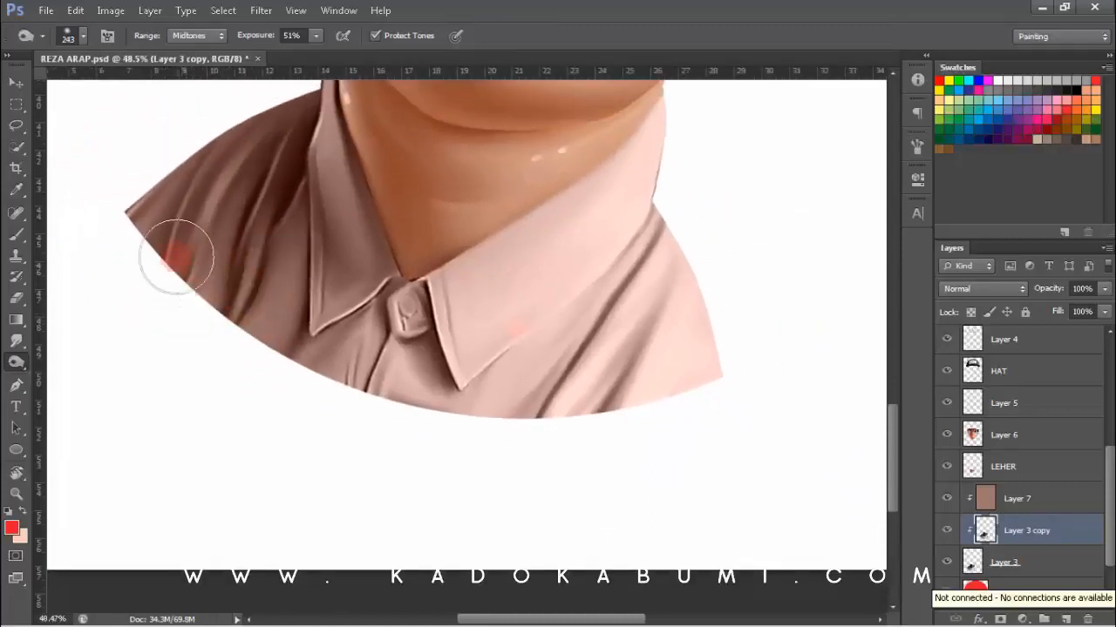
left_click_drag(199, 286, 221, 286)
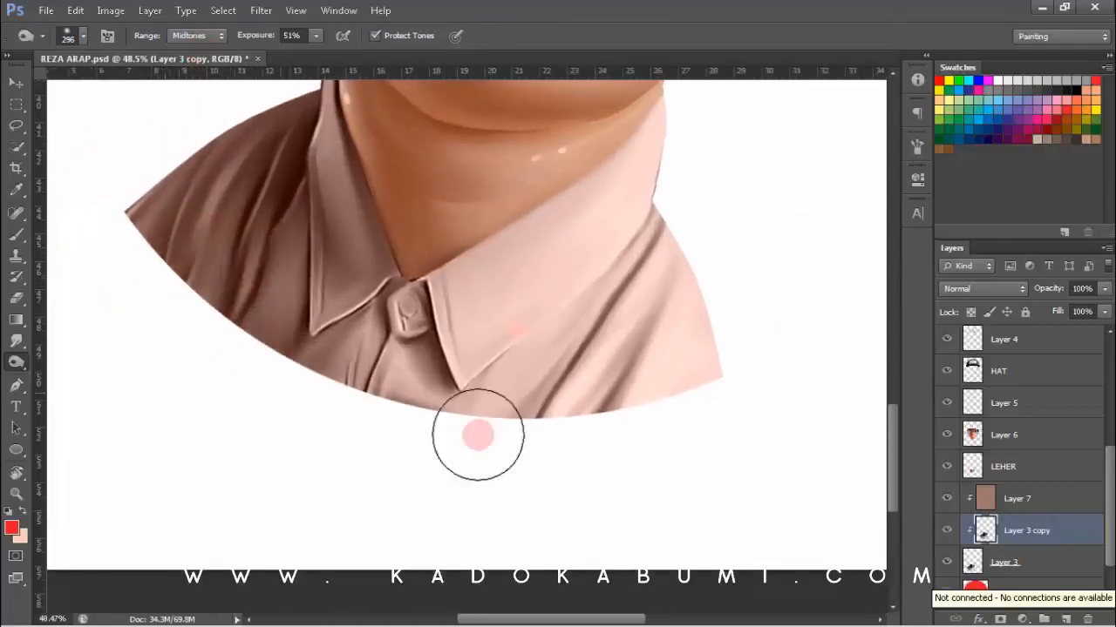
- Burn the light half of the shirt, its collar and the lower folds in Midtones with a brush of about 307 px
left_click_drag(812, 372, 665, 312)
left_click_drag(590, 234, 521, 355)
left_click_drag(543, 289, 488, 298)
left_click_drag(488, 298, 561, 274)
left_click_drag(642, 224, 482, 344)
left_click_drag(582, 295, 663, 256)
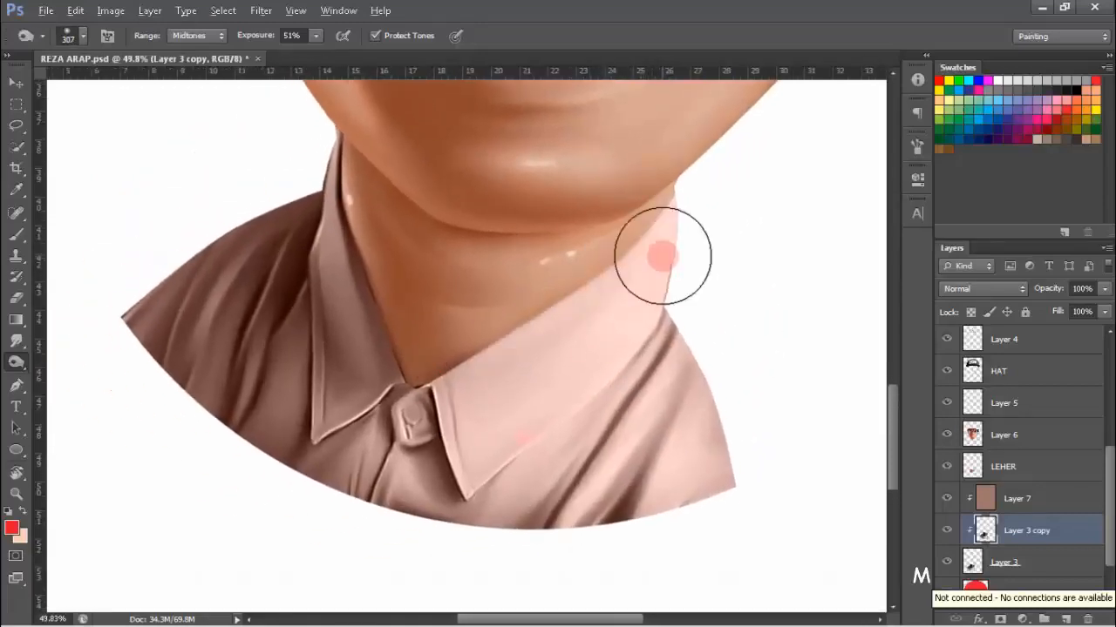
mouse_move(445, 359)
left_mouse_down()
mouse_move(580, 267)
mouse_move(570, 339)
mouse_move(473, 298)
mouse_move(384, 300)
left_mouse_up()
mouse_move(446, 474)
left_mouse_down()
mouse_move(428, 378)
mouse_move(480, 366)
mouse_move(399, 338)
mouse_move(486, 326)
mouse_move(323, 490)
left_mouse_up()
- Shade the outer edge of the light collar on the shirt copy with a 78 px brush
right_click(475, 348)
left_click(830, 373)
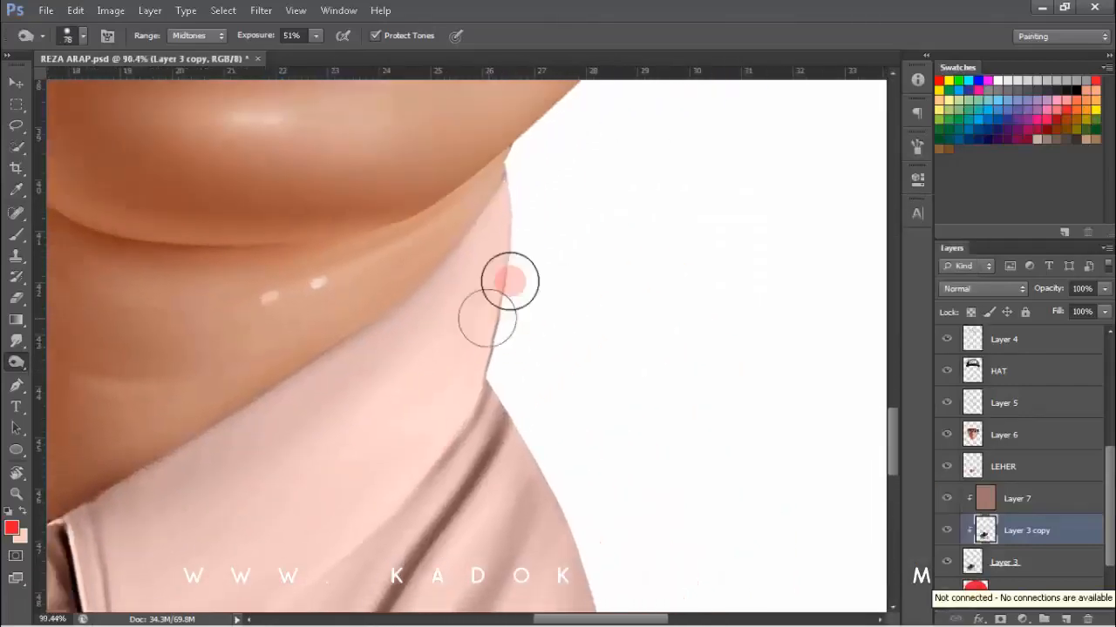
left_click_drag(511, 282, 492, 371)
mouse_move(487, 326)
left_mouse_down()
mouse_move(404, 323)
mouse_move(536, 325)
left_mouse_up()
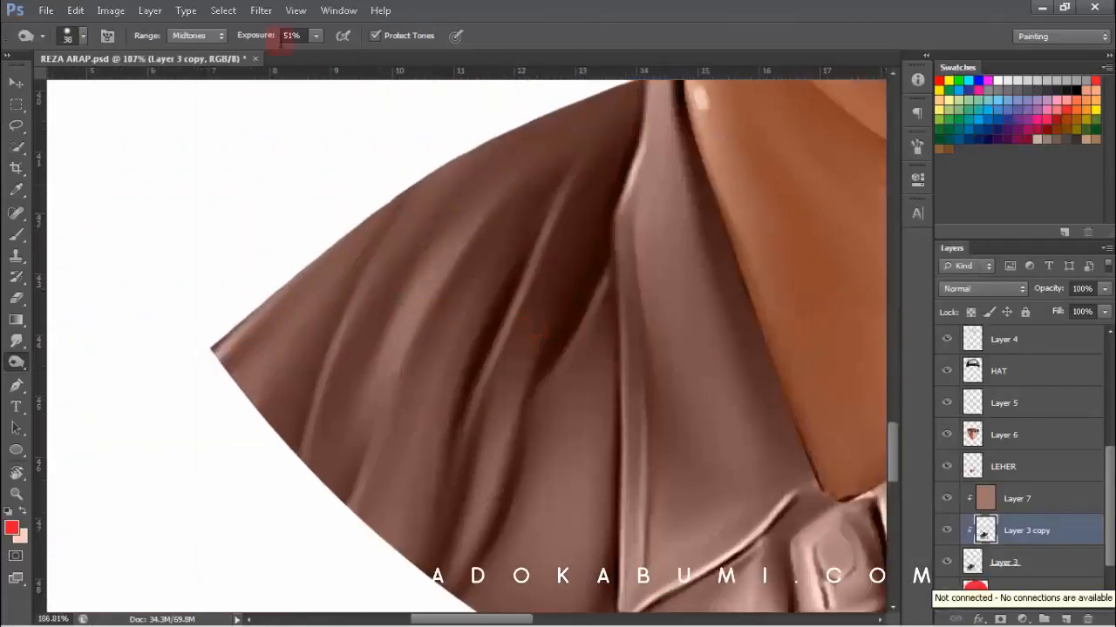
- Set the Burn range to Shadows with 41% exposure and deepen the folds on the shaded shoulder, enlarging the brush to 47 px
left_click_drag(358, 302, 276, 260)
left_click(197, 35)
left_click(187, 52)
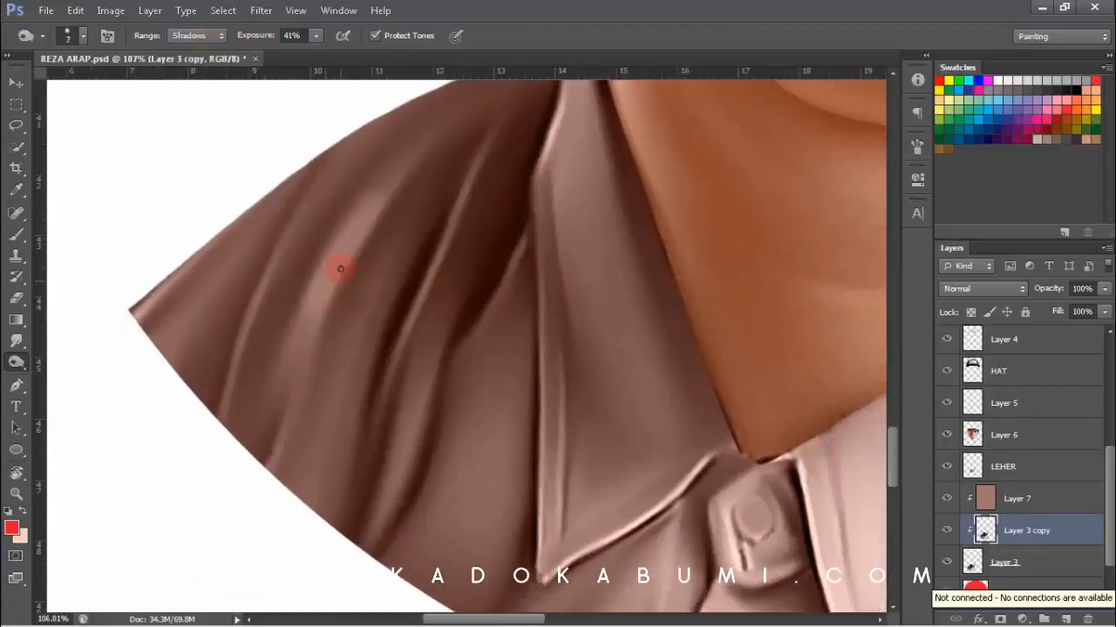
left_click_drag(302, 311, 292, 312)
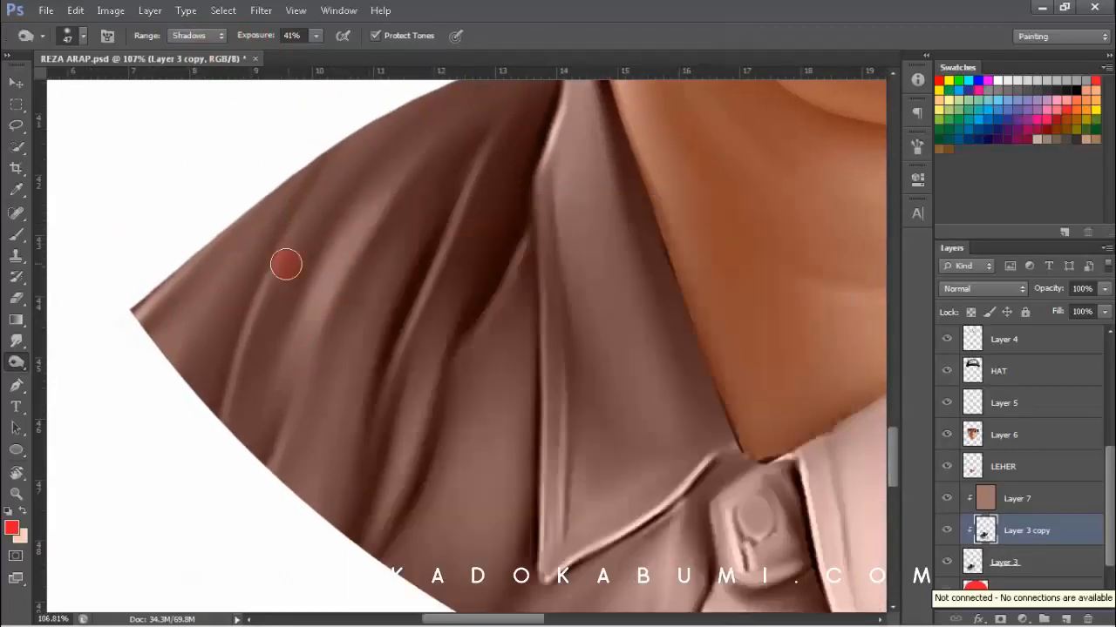
left_click_drag(265, 239, 222, 348)
left_click_drag(349, 318, 338, 318)
left_click_drag(376, 314, 301, 302)
mouse_move(366, 254)
left_mouse_down()
mouse_move(334, 378)
mouse_move(346, 242)
left_mouse_up()
- Burn the lower shirt folds around the button placket in the Shadows range with a 102 px brush
left_click_drag(403, 283, 433, 278)
mouse_move(510, 291)
left_mouse_down()
mouse_move(304, 354)
mouse_move(331, 356)
mouse_move(326, 304)
left_mouse_up()
left_click_drag(396, 558, 354, 365)
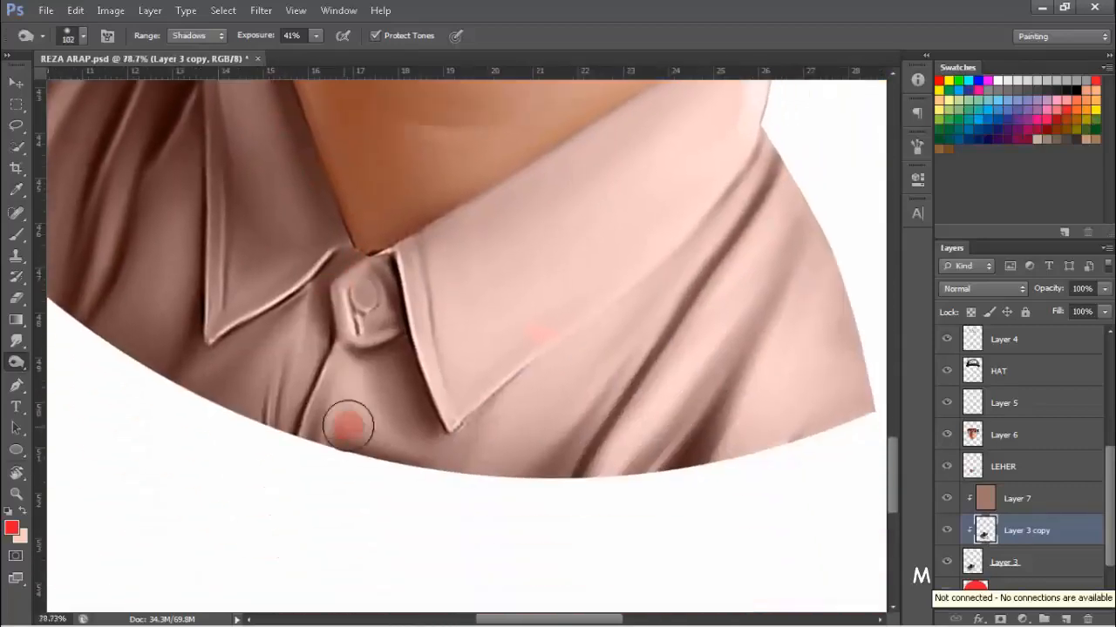
mouse_move(349, 425)
left_mouse_down()
mouse_move(329, 377)
mouse_move(219, 344)
mouse_move(242, 356)
left_mouse_up()
- Set the range to Midtones with 71% exposure and dodge small highlights on the shirt folds and button with a 12 px brush
right_click(315, 349)
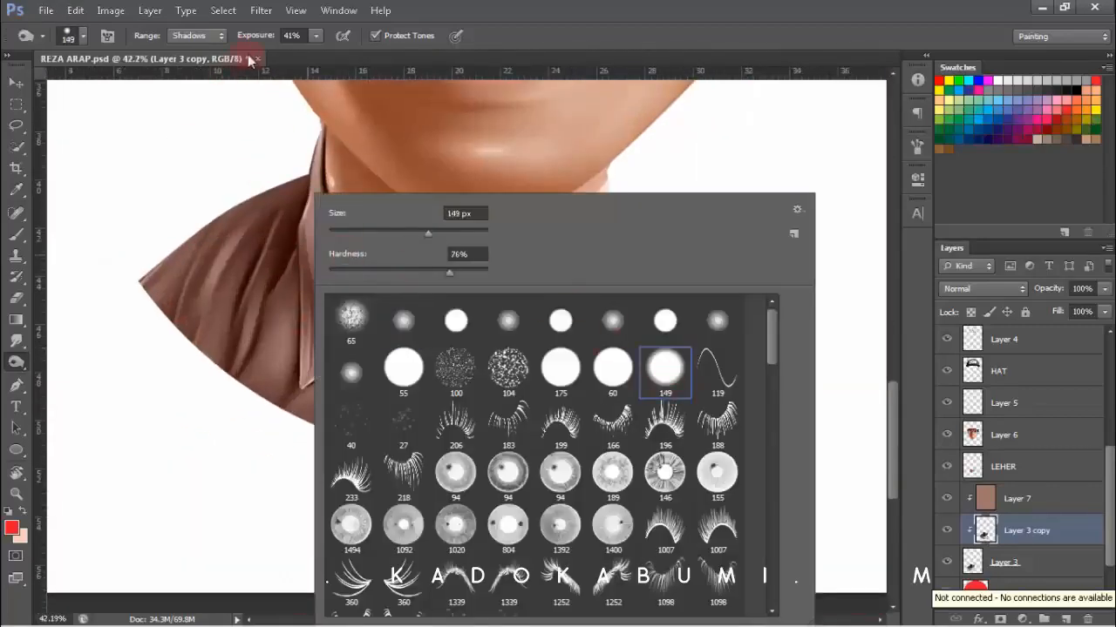
left_click(214, 36)
left_click(191, 67)
left_click_drag(229, 291, 336, 265)
mouse_move(346, 261)
left_mouse_down()
mouse_move(333, 265)
mouse_move(335, 292)
left_mouse_up()
mouse_move(543, 340)
left_mouse_down()
mouse_move(418, 279)
mouse_move(156, 188)
left_mouse_up()
left_click_drag(244, 296, 276, 294)
left_click_drag(240, 261, 259, 292)
- Merge the clipped shirt copy and color layer into Layer 3
scroll(308, 361, "down", 6)
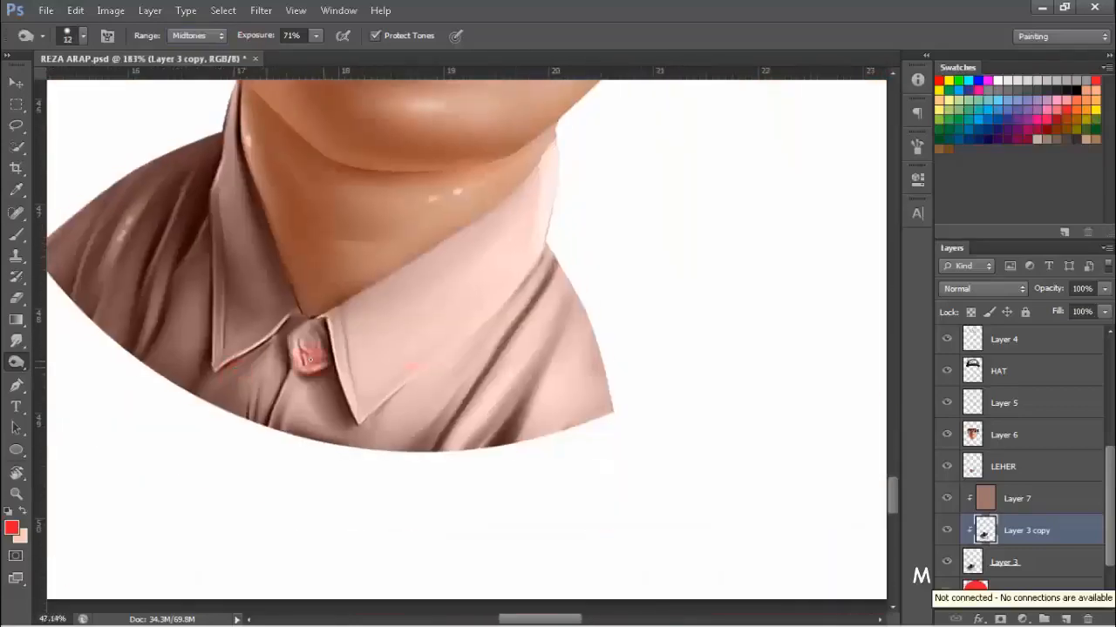
scroll(427, 396, "up", 2)
left_click(1014, 555)
key("ctrl+e")
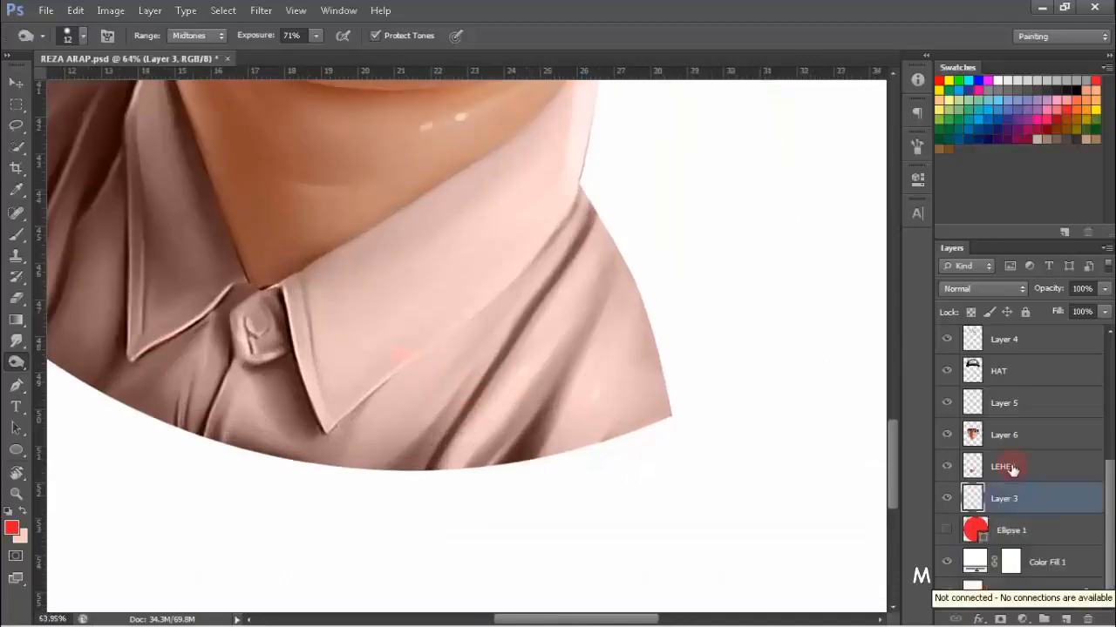
- Dodge the folds on the shaded shoulder in the Midtones range at 39% exposure with a 32 px brush
left_click_drag(441, 363, 685, 333)
right_click(394, 350)
left_click(326, 309)
scroll(326, 310, "down", 4)
left_click_drag(439, 310, 335, 348)
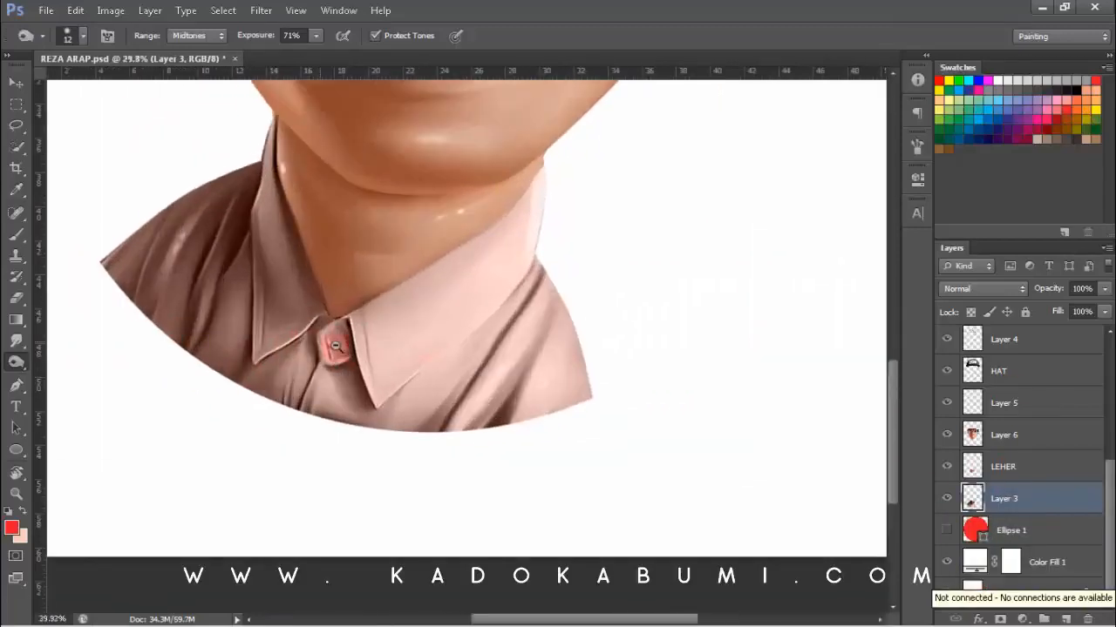
right_click(16, 366)
left_click(73, 358)
left_click_drag(187, 369, 319, 436)
scroll(319, 436, "up", 3)
left_click_drag(304, 287, 262, 250)
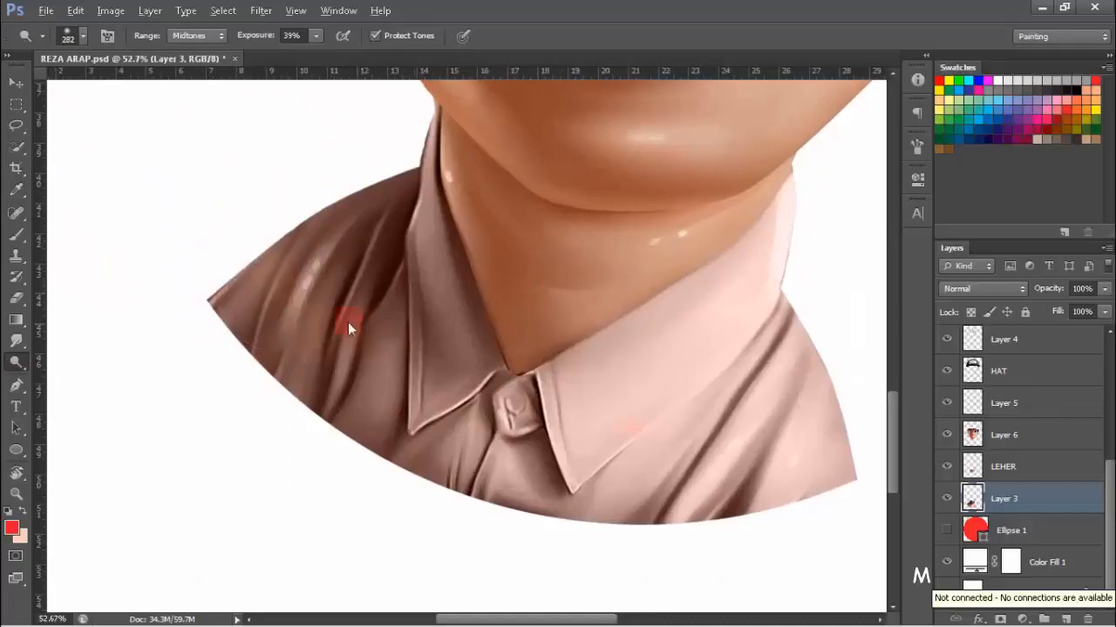
right_click(308, 301, "alt")
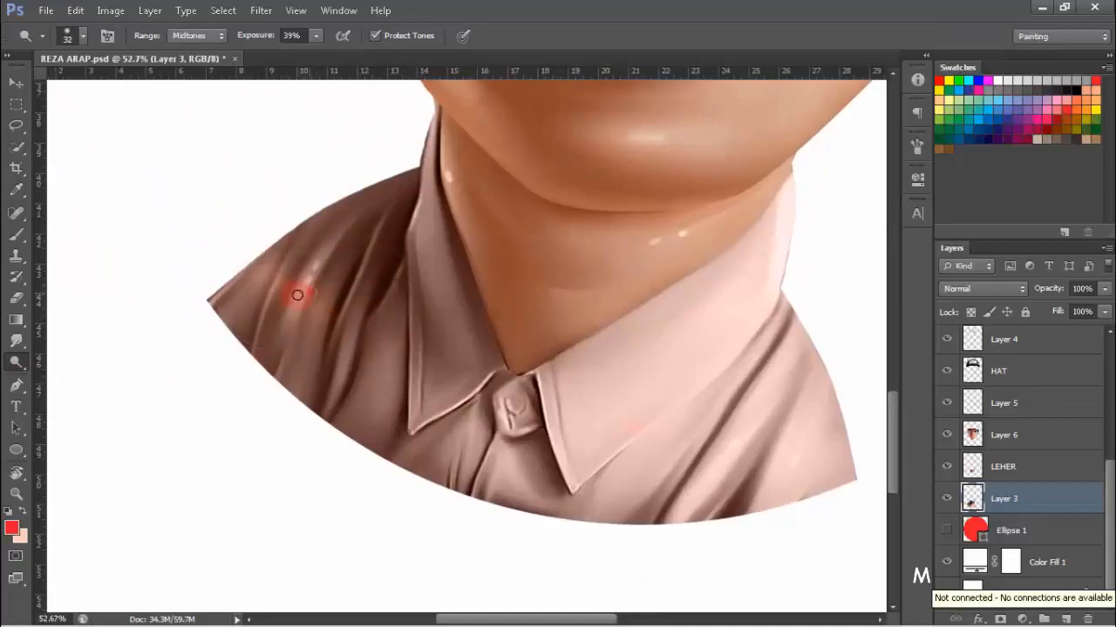
scroll(279, 311, "down", 2)
scroll(305, 261, "up", 4)
- Set the Dodge range to Shadows and lighten fine streaks along the shaded shoulder folds with an 18 px brush
left_click(193, 35)
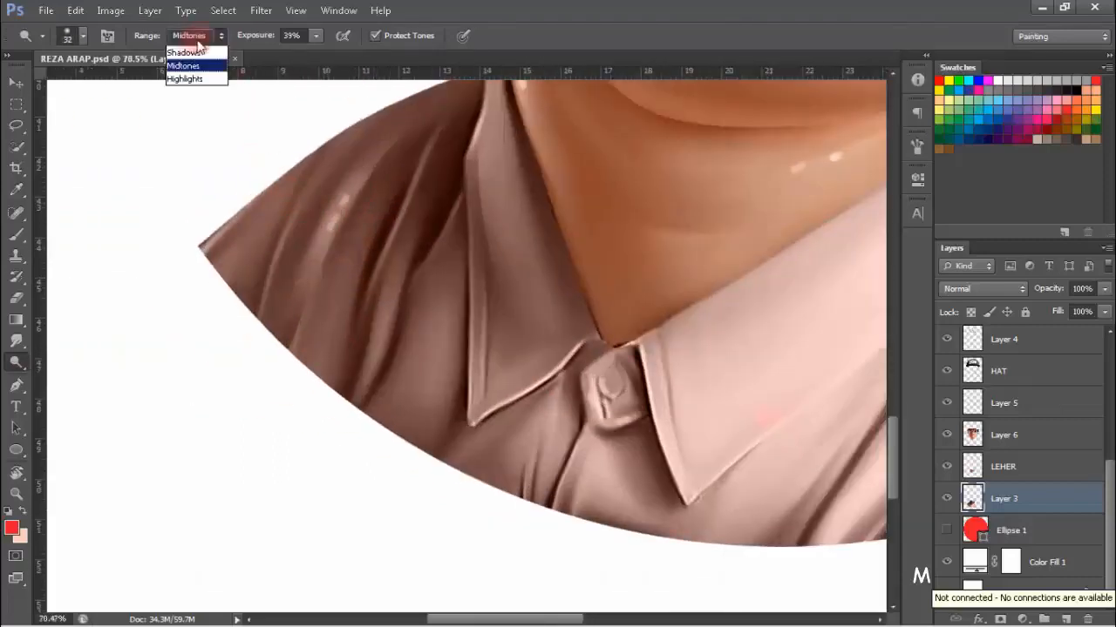
left_click(194, 53)
left_click_drag(287, 263, 282, 269)
right_click(282, 227, "alt")
right_click(314, 243, "alt")
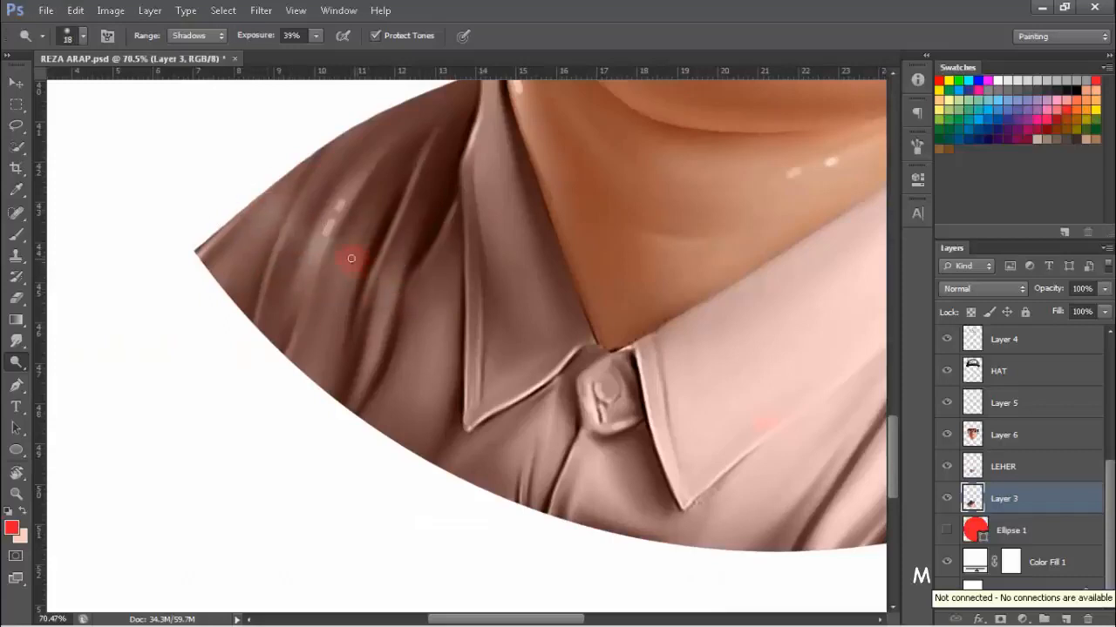
- Dodge the broader folds of the shirt front in the Shadows range with a brush enlarged from 52 to 132 px
scroll(349, 279, "down", 4)
scroll(209, 291, "up", 3)
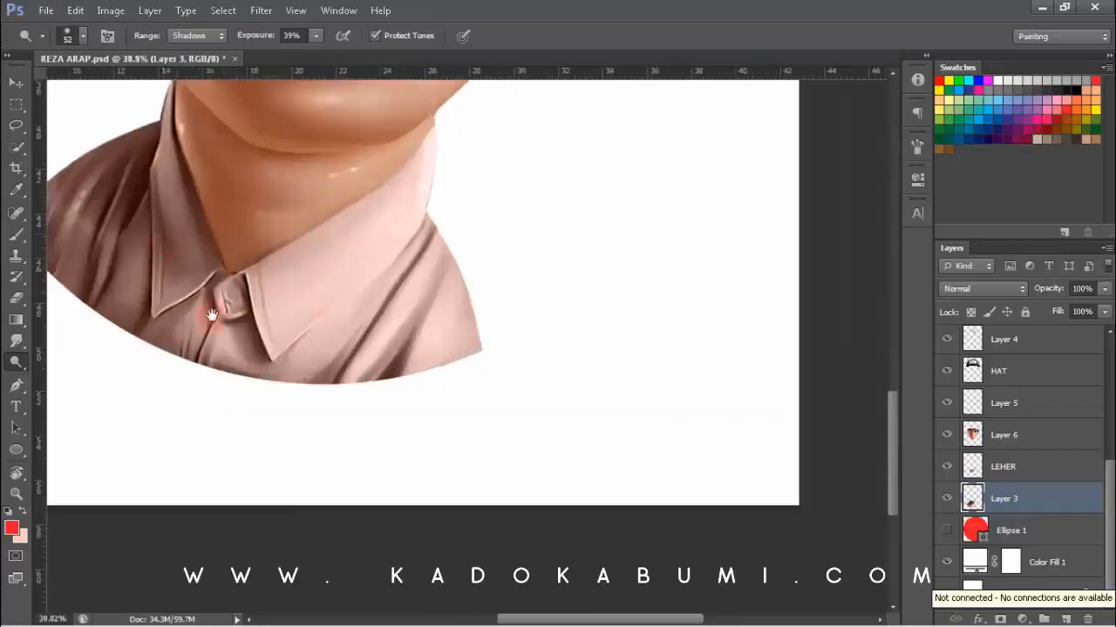
left_click_drag(465, 369, 444, 342)
left_click_drag(244, 274, 287, 274)
left_click_drag(352, 301, 306, 301)
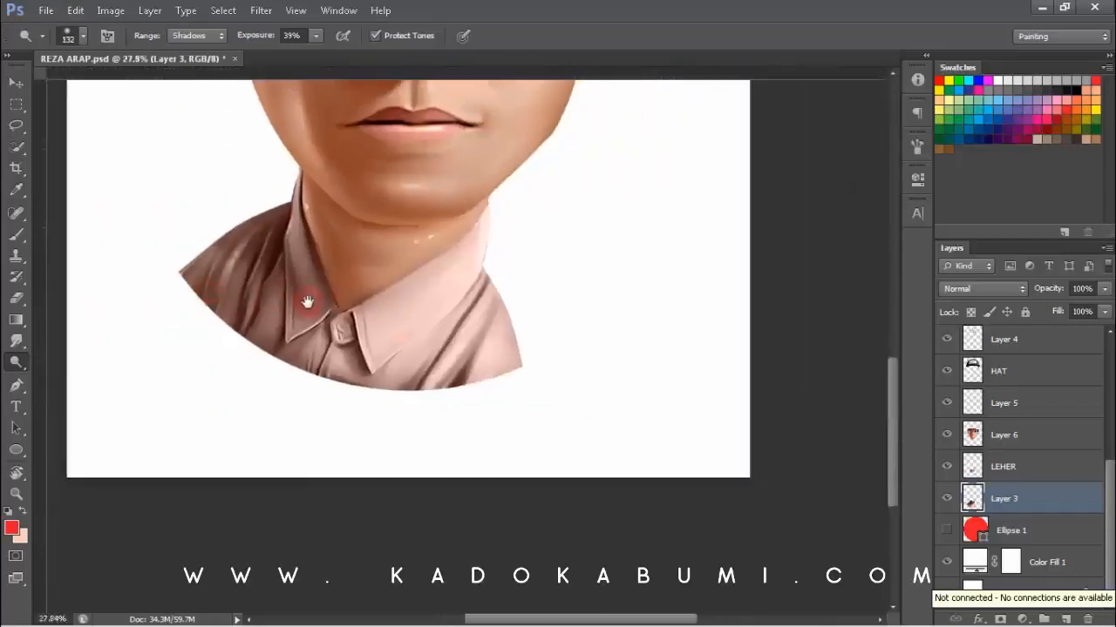
left_click_drag(453, 368, 493, 368)
scroll(413, 324, "down", 2)
- Set the Dodge range to Midtones and lighten the lit side of the shirt with a 121 to 149 px brush
left_click(194, 35)
left_click(187, 65)
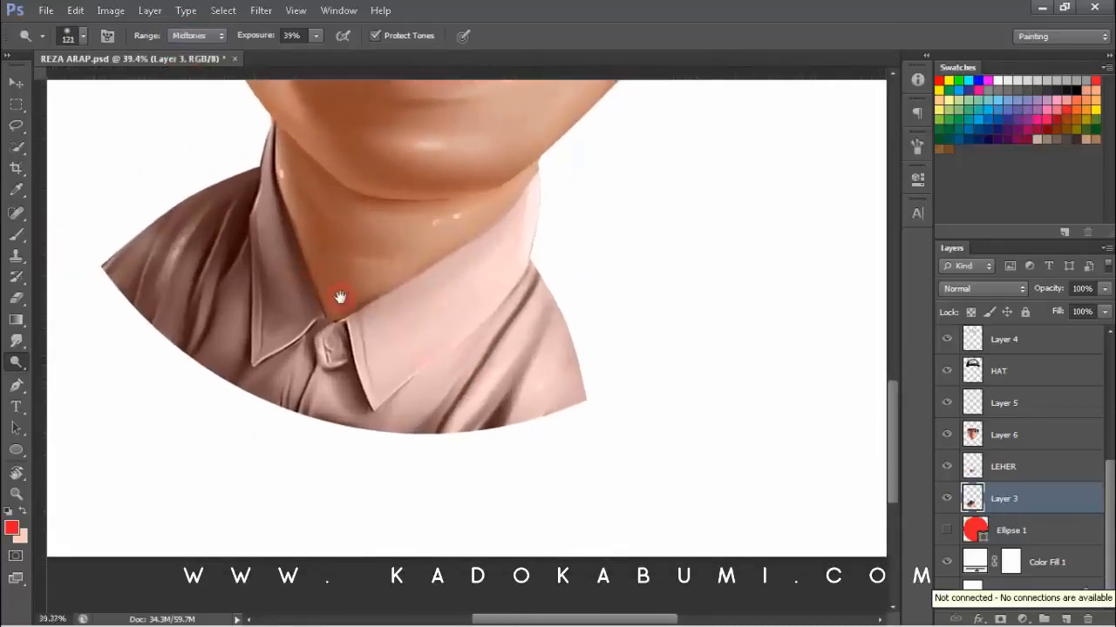
right_click(340, 221)
left_click(707, 366)
key("Return")
scroll(413, 343, "up", 4)
- Set the exposure to 100% and dodge small highlights on the lit shoulder folds with a small brush
double_click(291, 35)
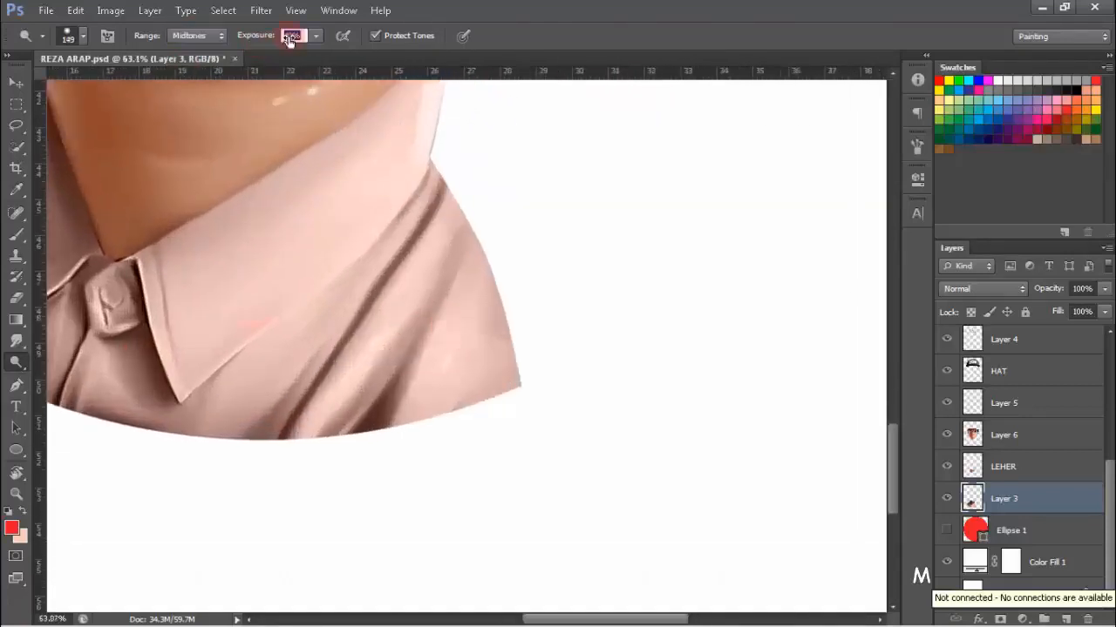
type("100")
key("Return")
scroll(408, 362, "up", 8)
left_click_drag(490, 252, 502, 249)
left_click_drag(502, 228, 488, 248)
left_click_drag(536, 302, 371, 313)
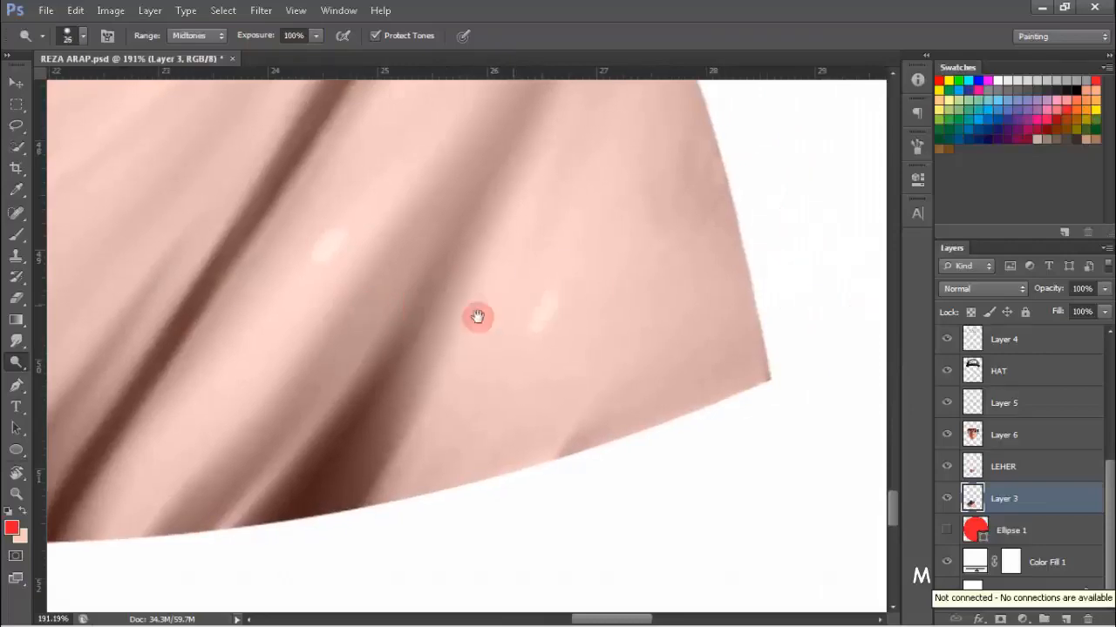
left_click_drag(478, 317, 349, 294)
- Dodge small highlights on the tip and edge of the lit collar with a 16 px brush
scroll(372, 368, "down", 4)
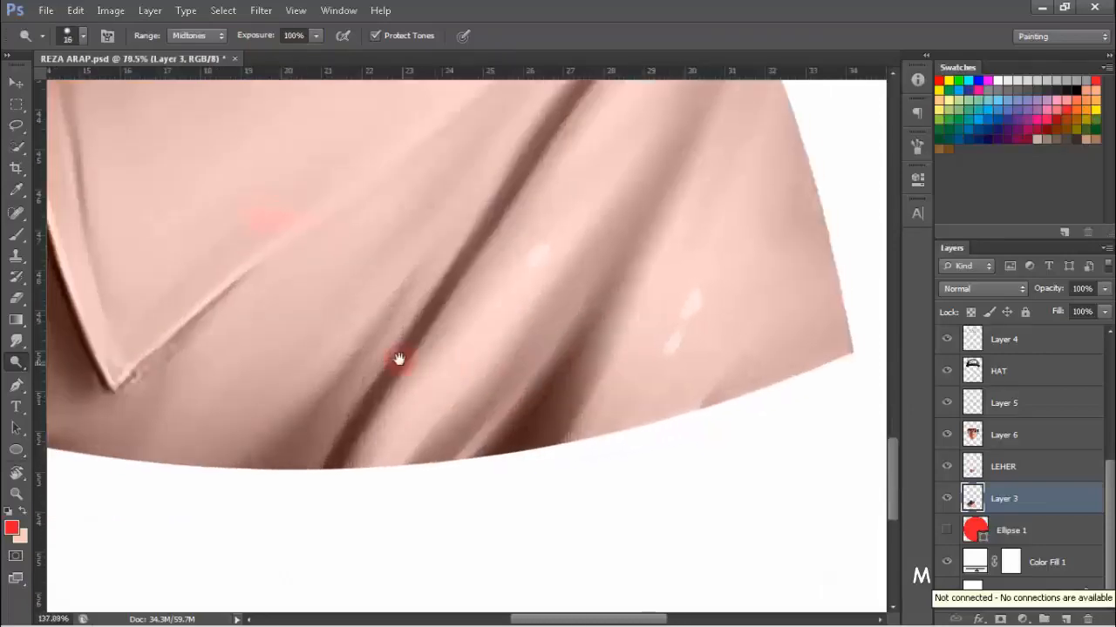
scroll(388, 350, "up", 3)
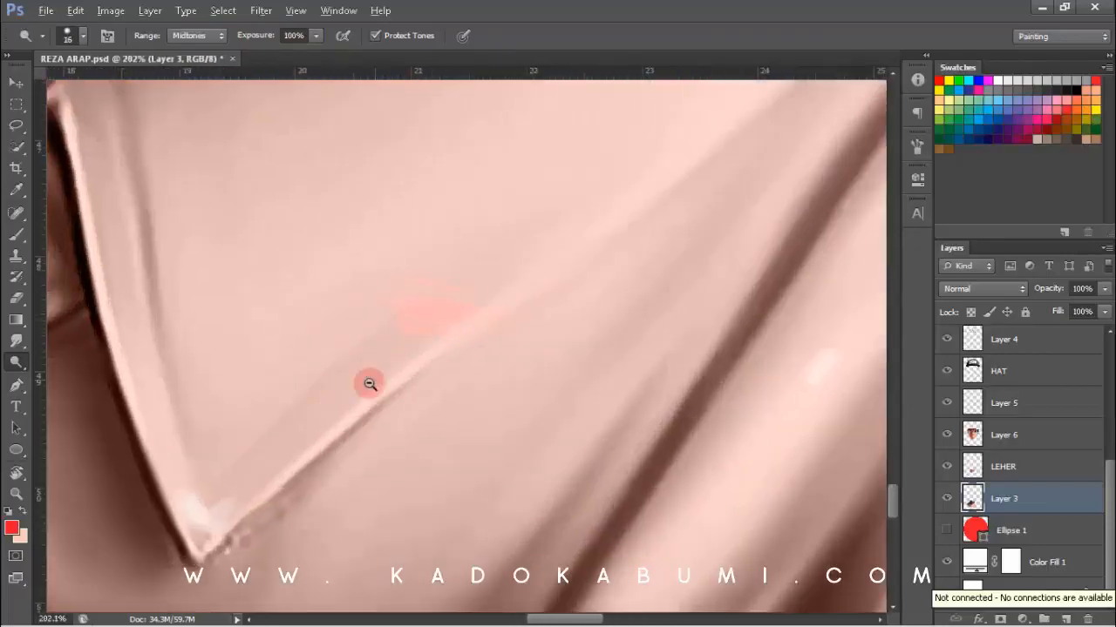
scroll(362, 386, "down", 3)
left_click_drag(316, 381, 471, 397)
scroll(453, 373, "up", 2)
scroll(415, 350, "down", 5)
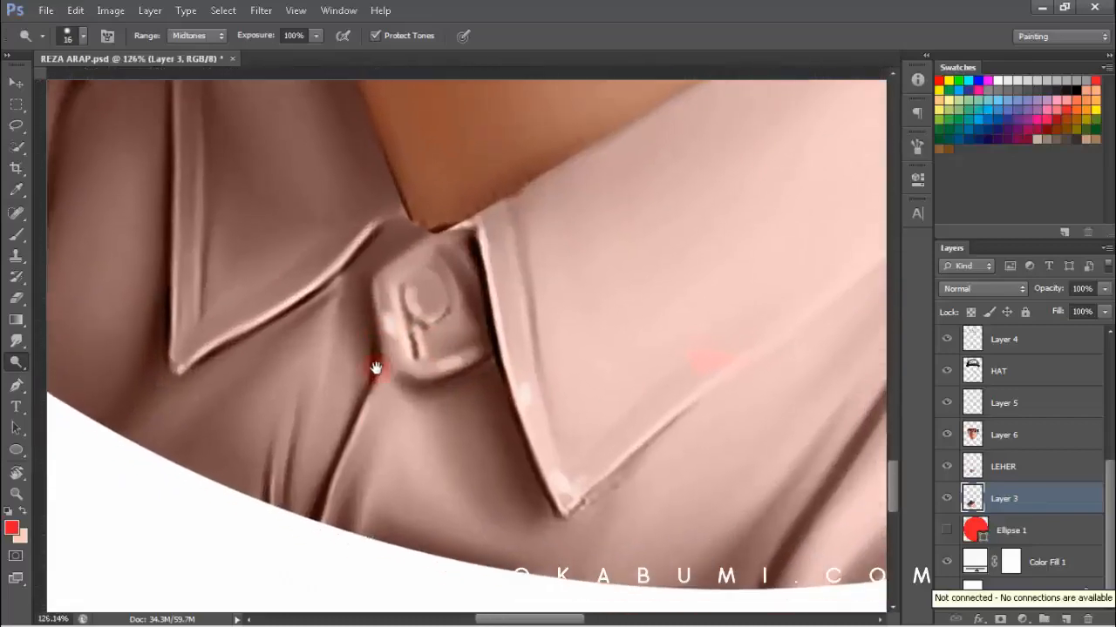
- Brighten the lit side of the collar near the neck using the Dodge tool with a brush enlarged from 133 to 215 px
scroll(465, 305, "up", 1)
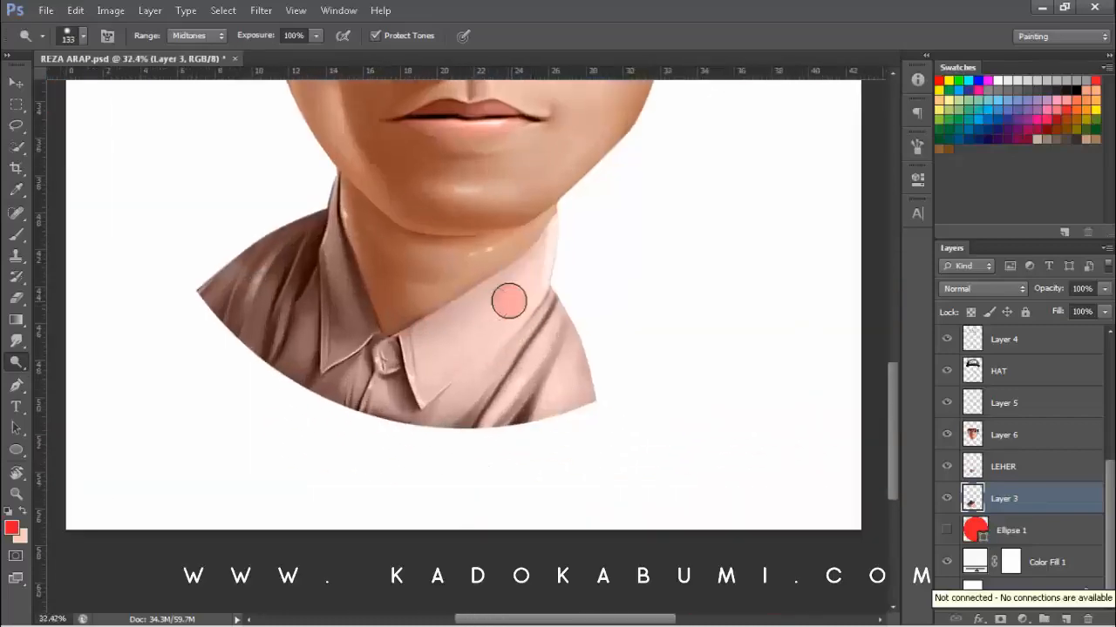
scroll(418, 333, "down", 2)
scroll(446, 333, "up", 3)
left_click_drag(551, 268, 563, 262)
left_click_drag(552, 264, 533, 274)
scroll(427, 340, "down", 3)
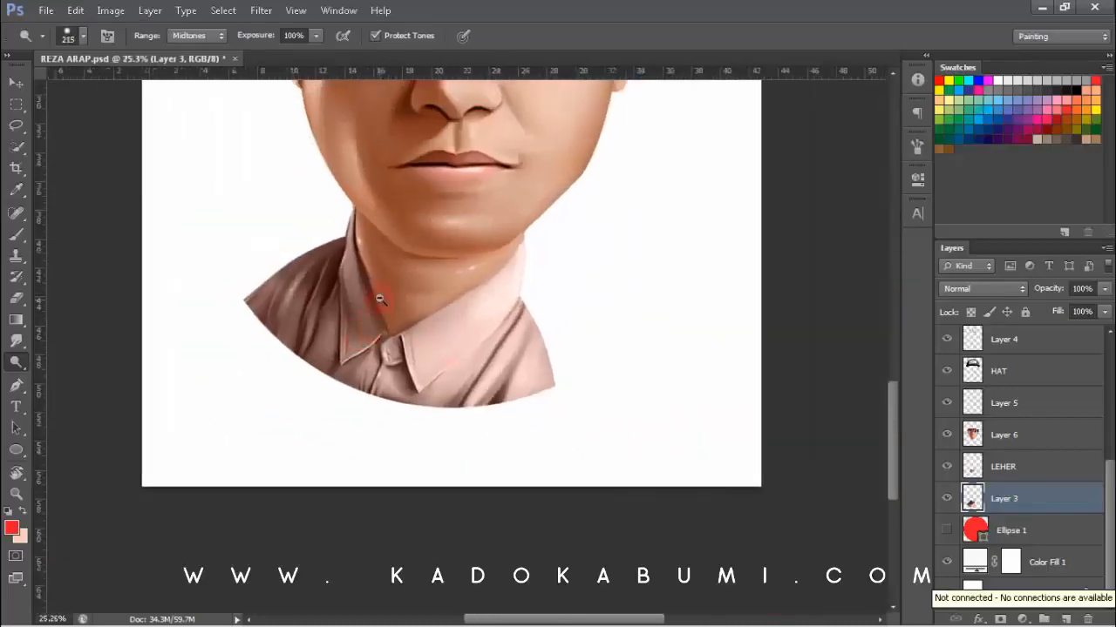
scroll(359, 300, "up", 3)
scroll(545, 423, "down", 5)
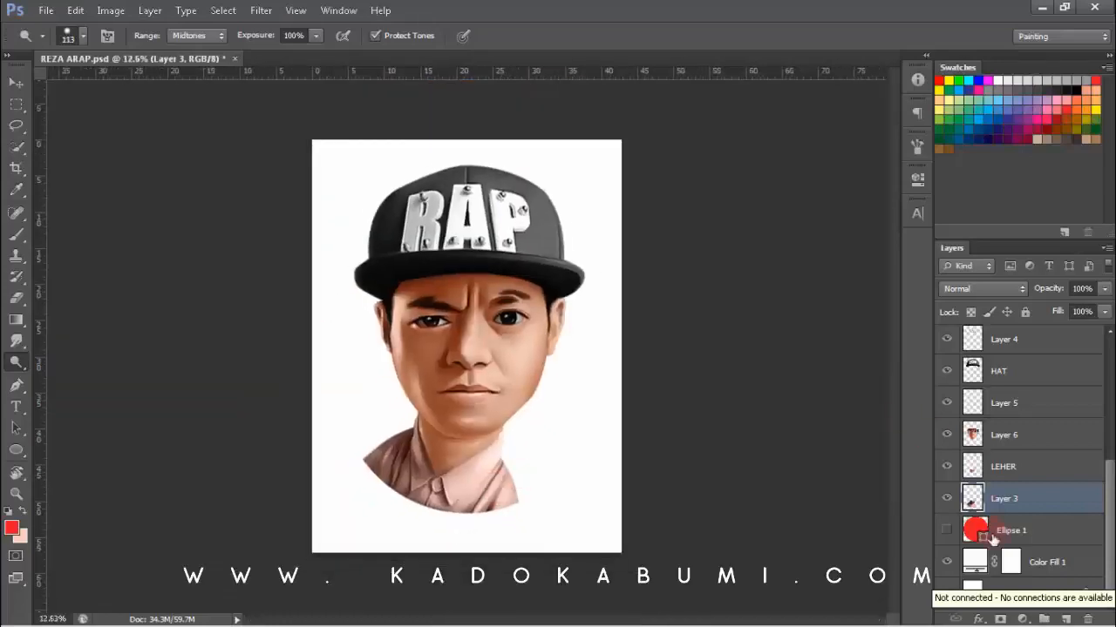
- Make the Ellipse 1 circle visible behind the portrait and check the whole composition
scroll(526, 488, "up", 2)
scroll(526, 488, "up", 3)
scroll(497, 468, "down", 2)
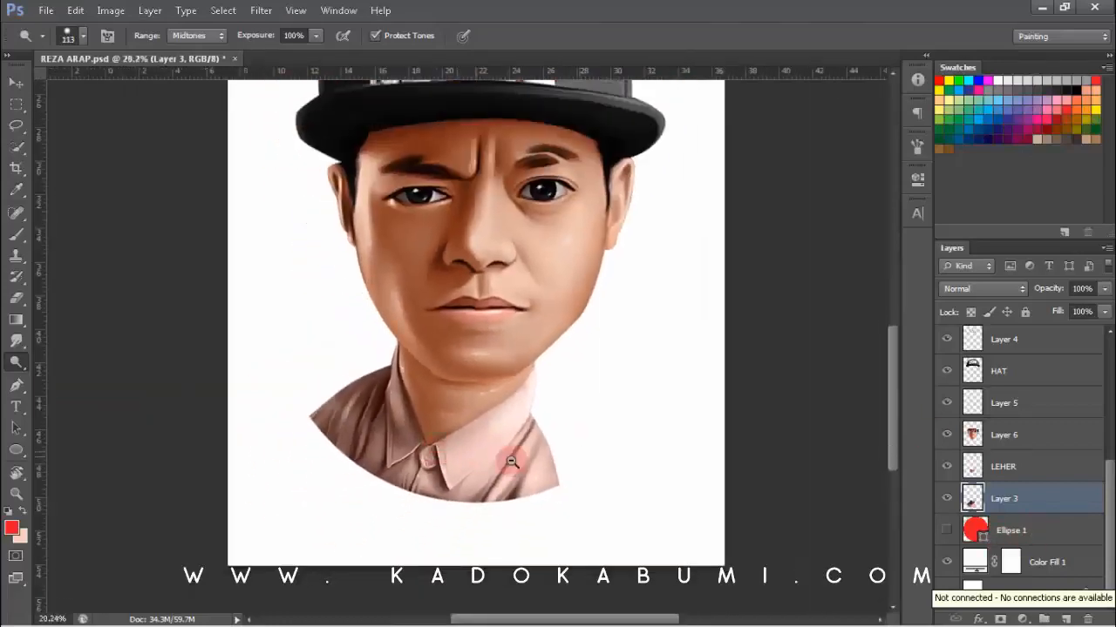
scroll(514, 436, "up", 2)
scroll(536, 398, "down", 2)
scroll(485, 423, "up", 1)
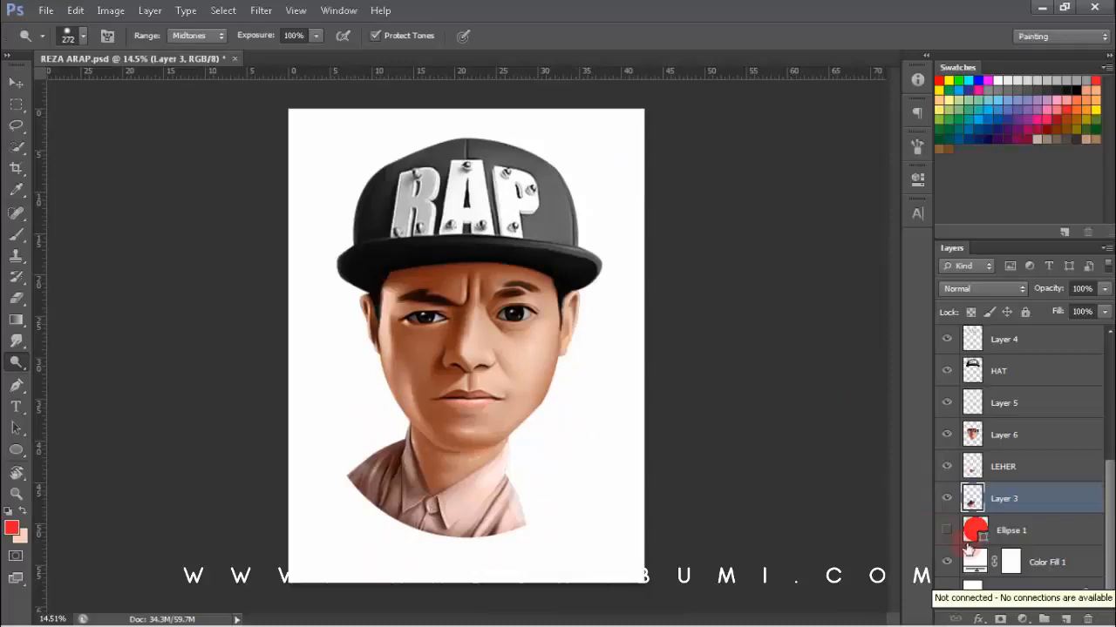
left_click(946, 530)
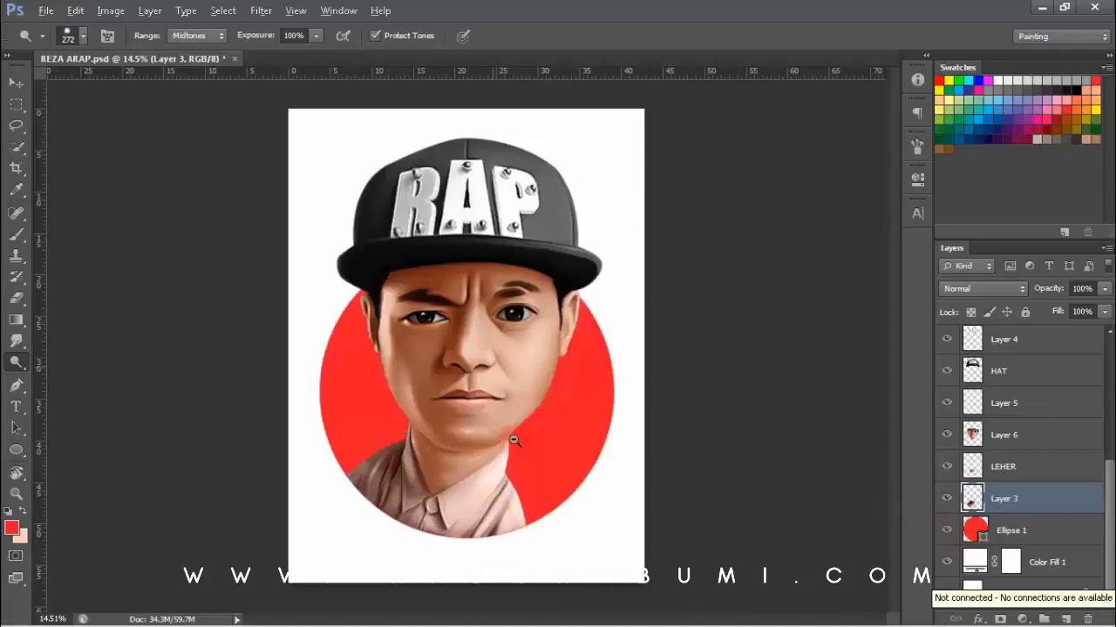
scroll(514, 441, "down", 2)
scroll(378, 456, "up", 2)
- Recolor the Ellipse 1 circle with the orange swatch f7941d after trying a sampled brown
double_click(975, 529)
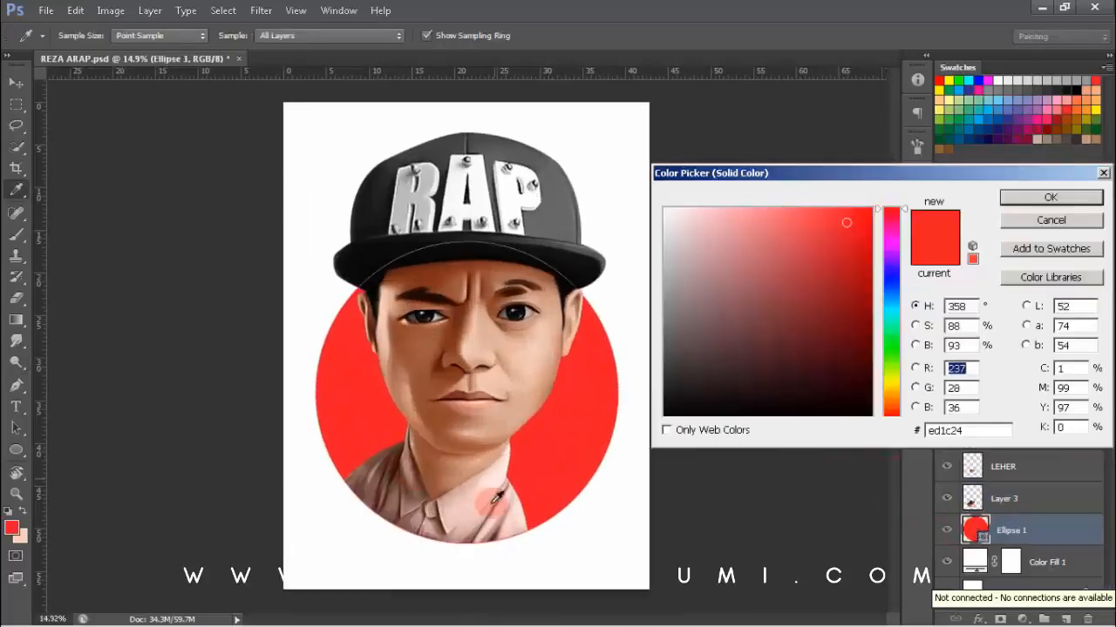
left_click(491, 503)
left_click(769, 274)
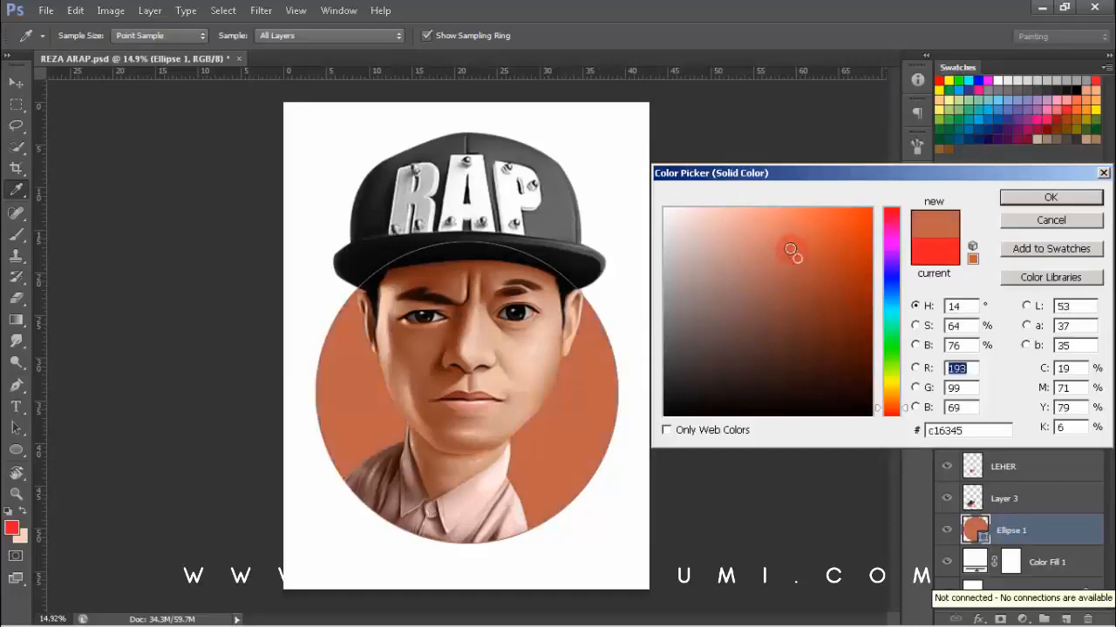
left_click(791, 249)
left_click(1085, 111)
left_click(1076, 112)
left_click(1085, 112)
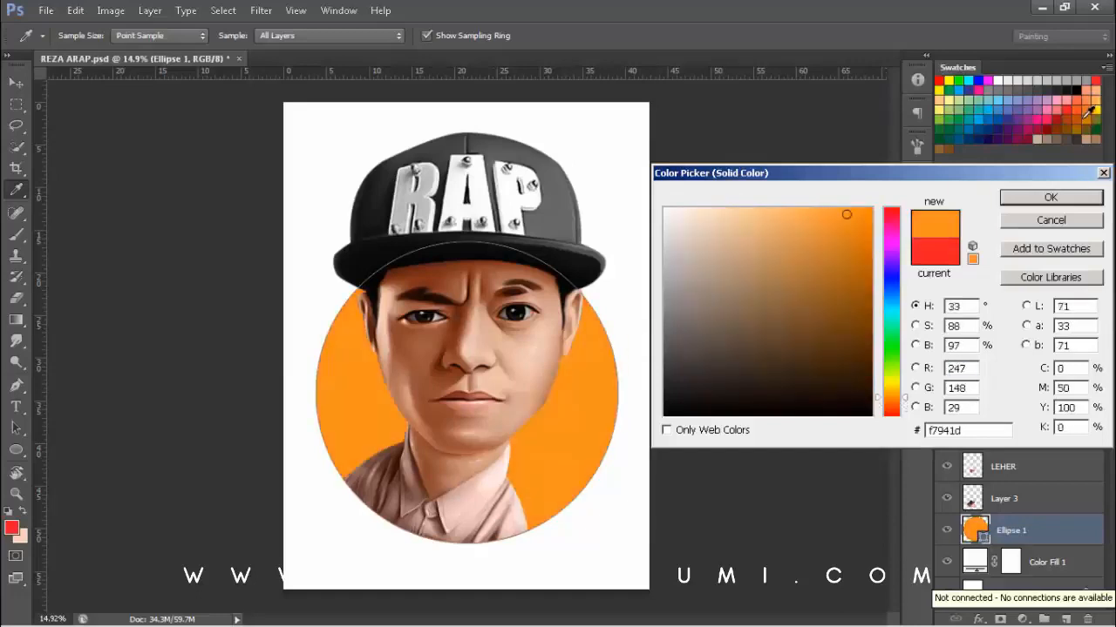
left_click(1050, 200)
key("o")
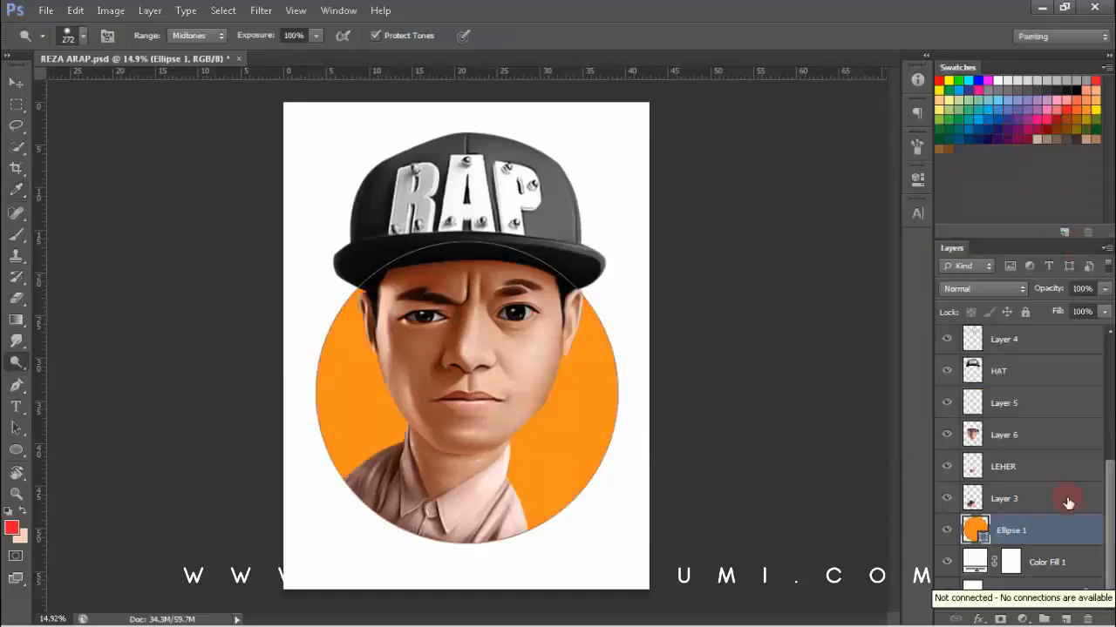
- Add a new layer above the HAT layer and clip it to the cap
left_click(1057, 571)
scroll(597, 281, "up", 3)
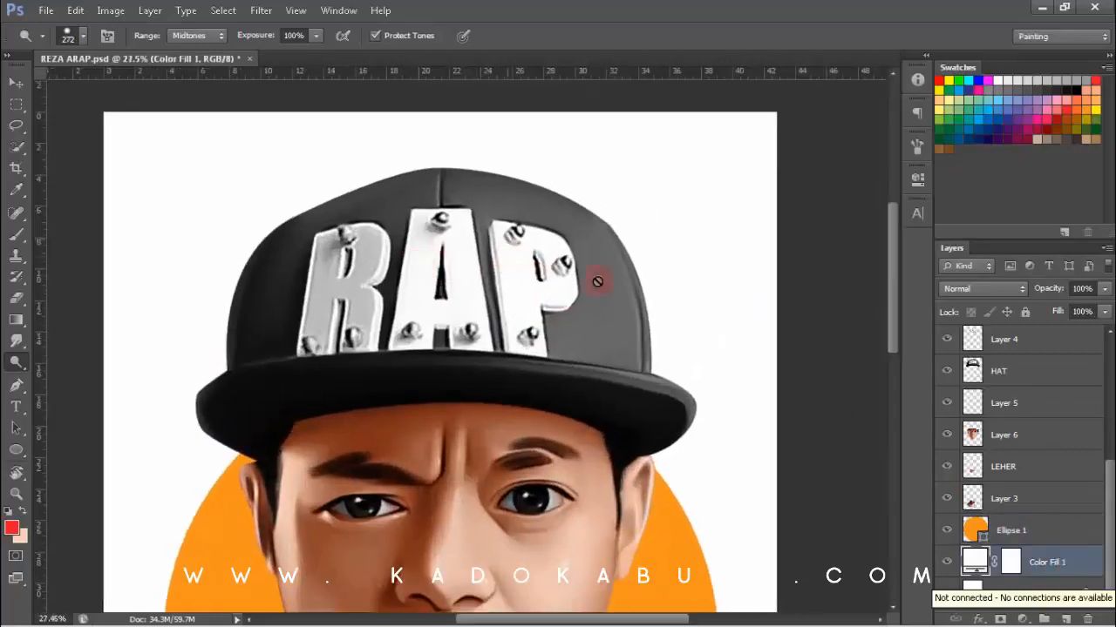
scroll(1099, 440, "up", 3)
left_click(1020, 478)
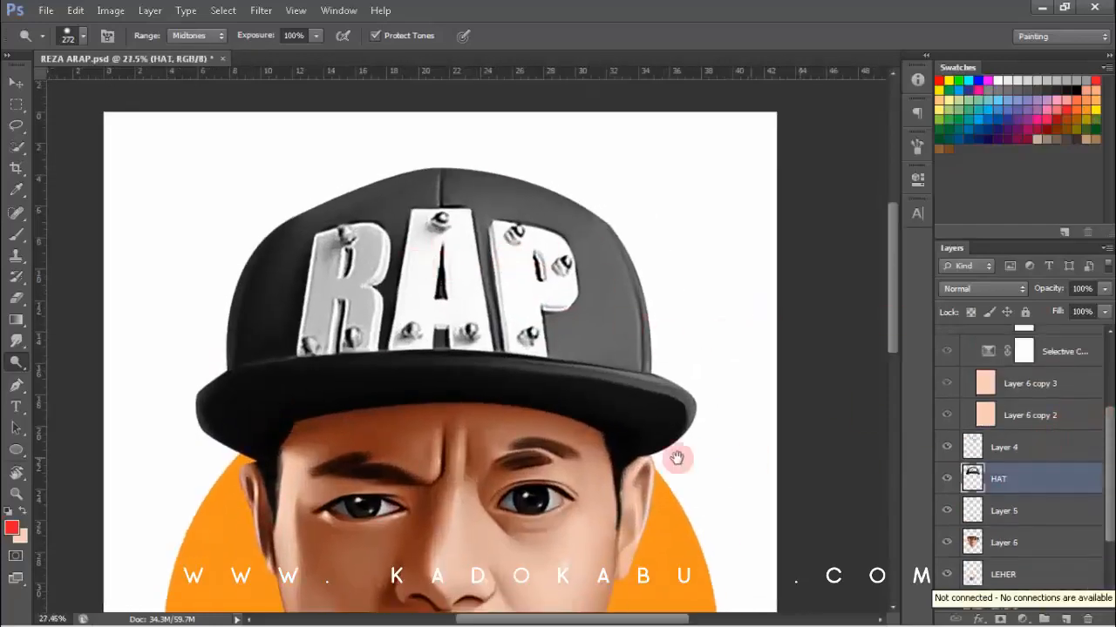
scroll(616, 389, "down", 2)
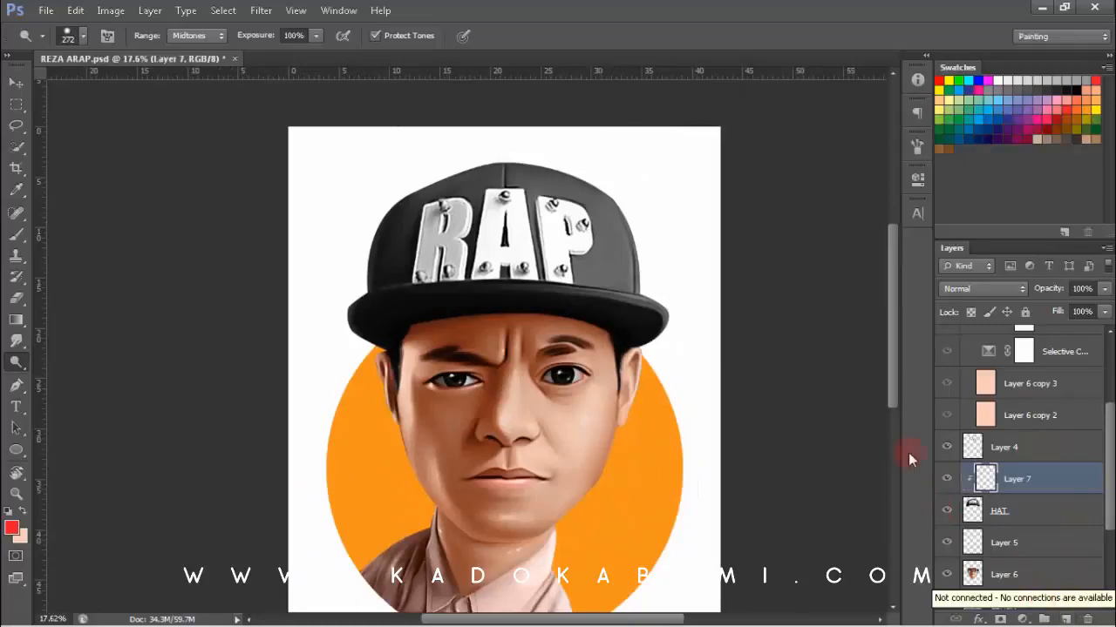
- Fill the clipped layer with dark red and set its blend mode to Color to tint the cap
key("b")
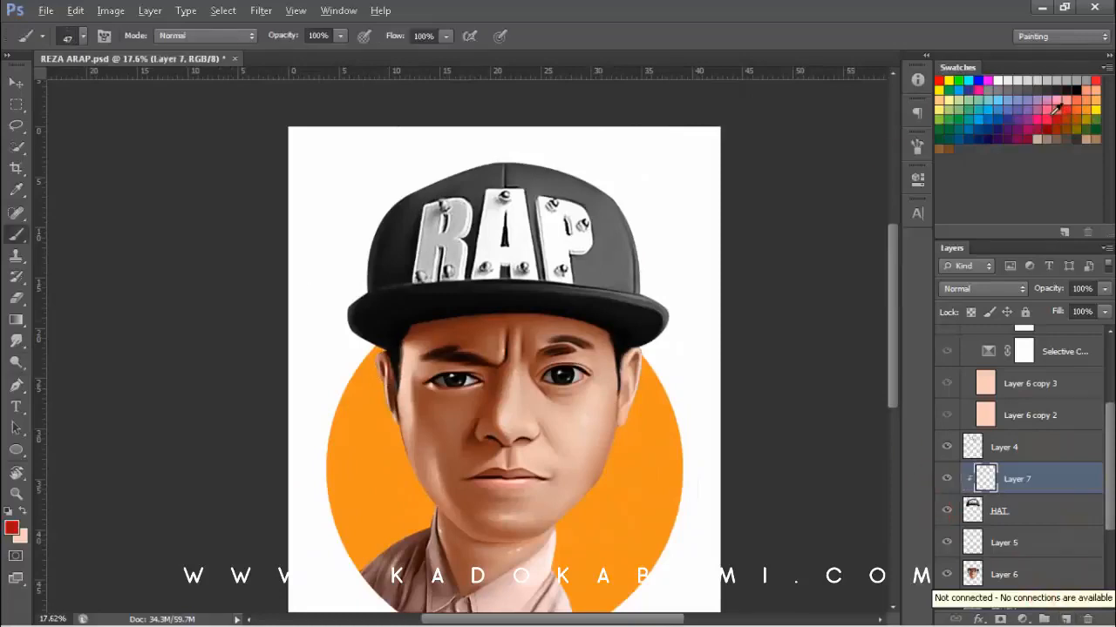
key("alt+BackSpace")
left_click(977, 288)
left_click(967, 399)
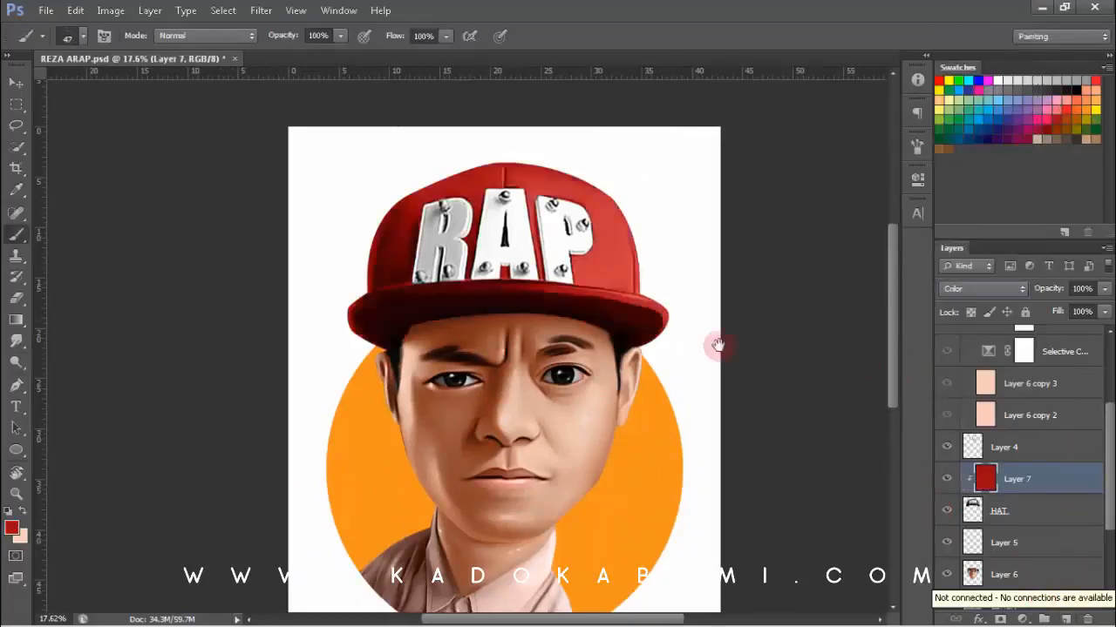
scroll(492, 305, "down", 1)
- Turn the cap brown by adjusting the clipped layer's Hue/Saturation to hue +23 and saturation -66
key("ctrl+u")
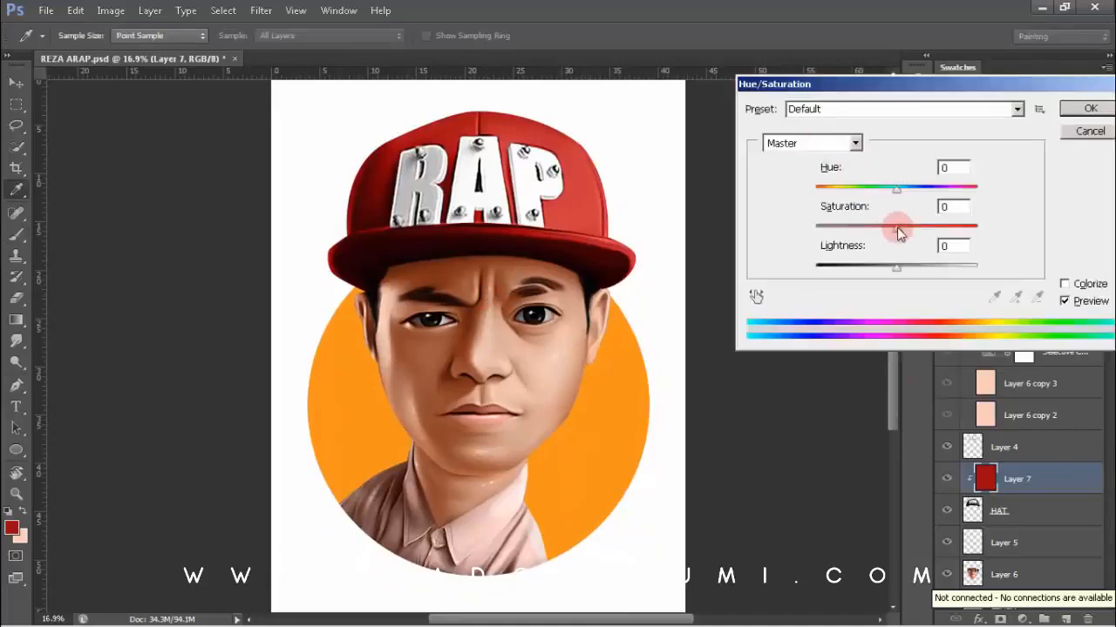
left_click_drag(898, 229, 851, 229)
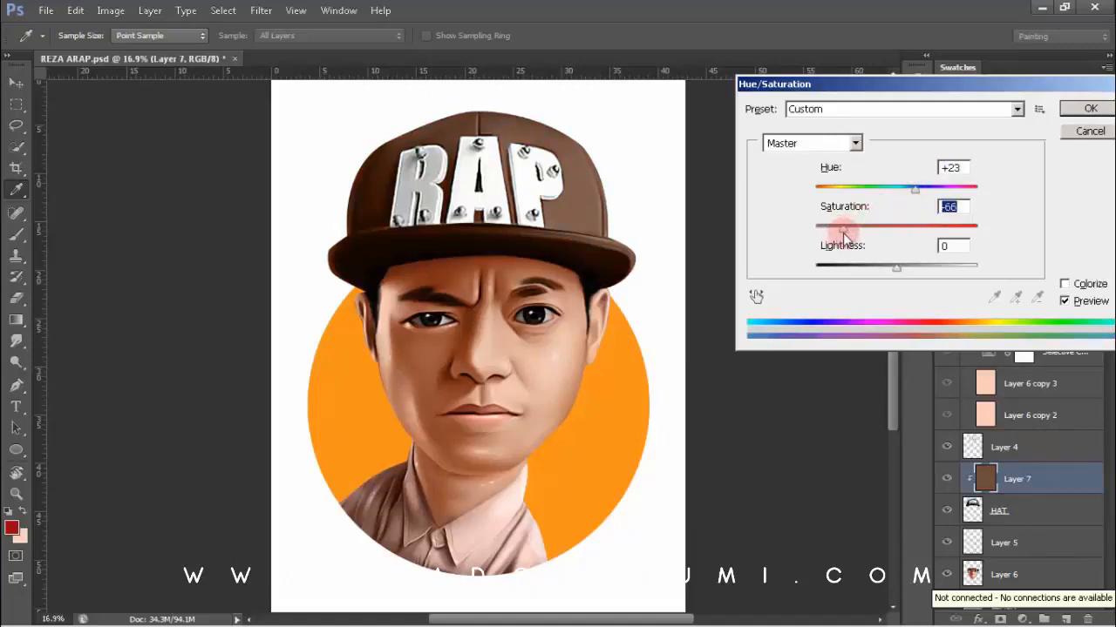
key("Return")
key("b")
scroll(457, 346, "down", 5)
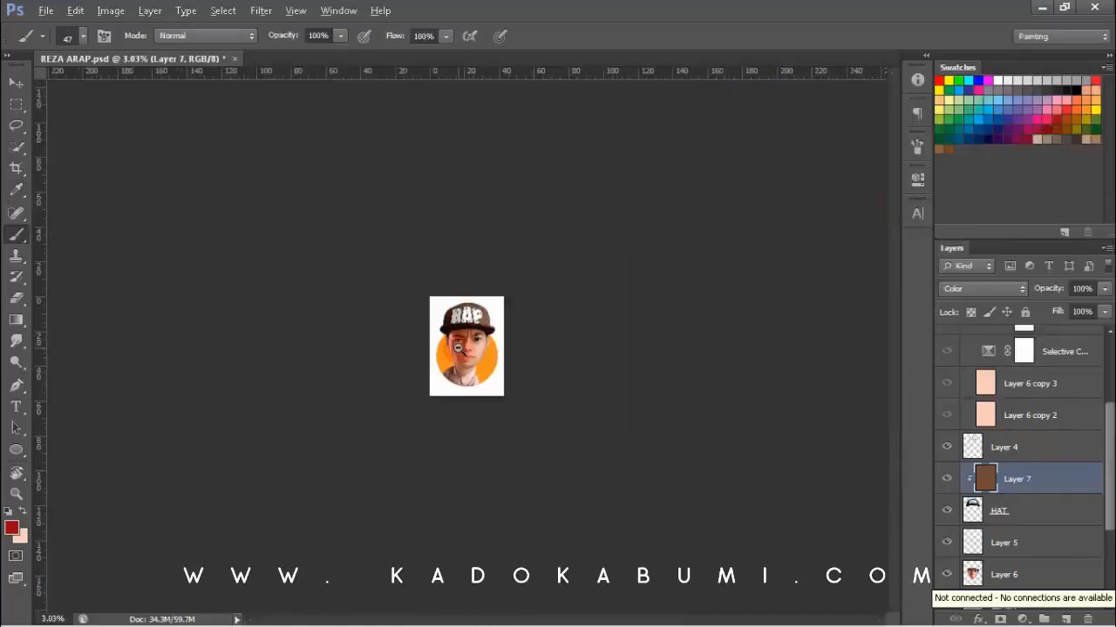
scroll(457, 347, "up", 5)
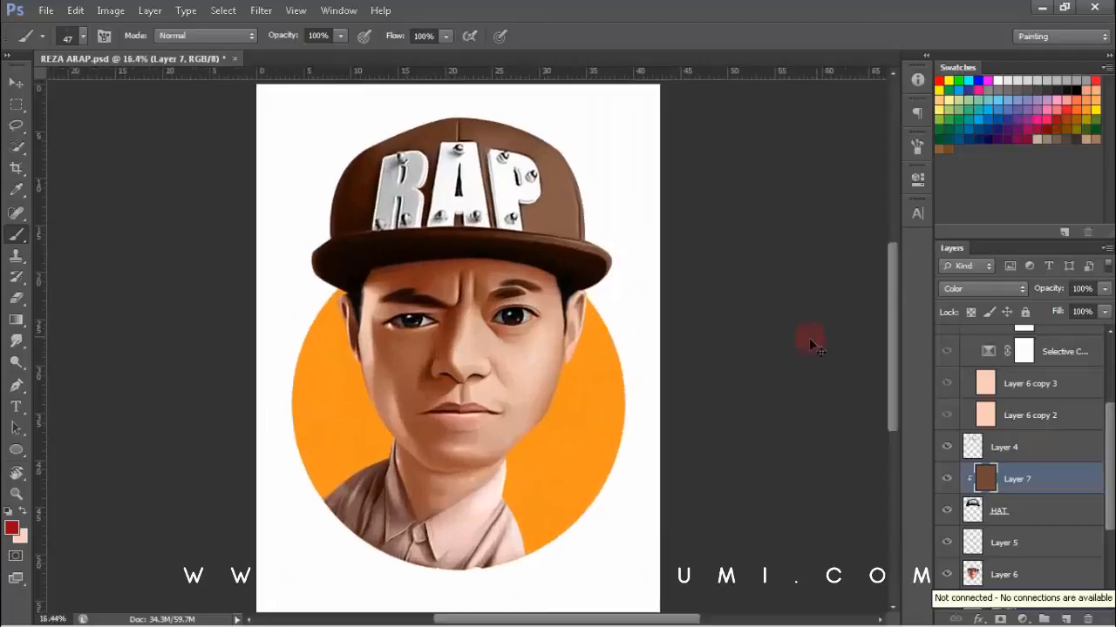
- Adjust the clipped layer's Hue/Saturation again, lowering the hue and raising the saturation to make the cap deep red
key("ctrl+u")
left_click_drag(906, 192, 878, 200)
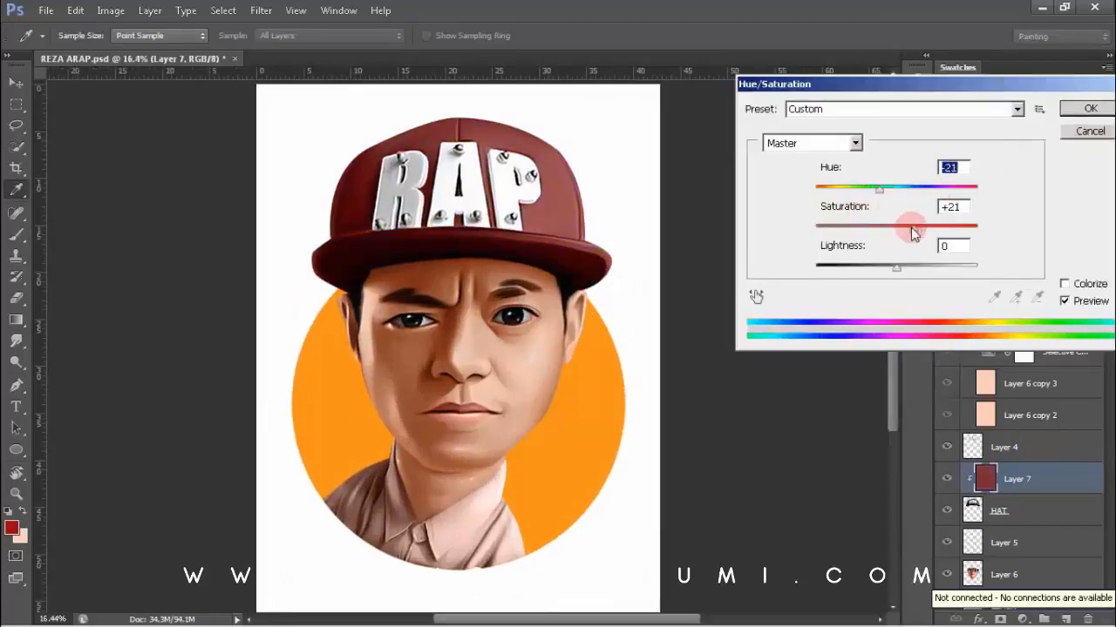
left_click(1072, 108)
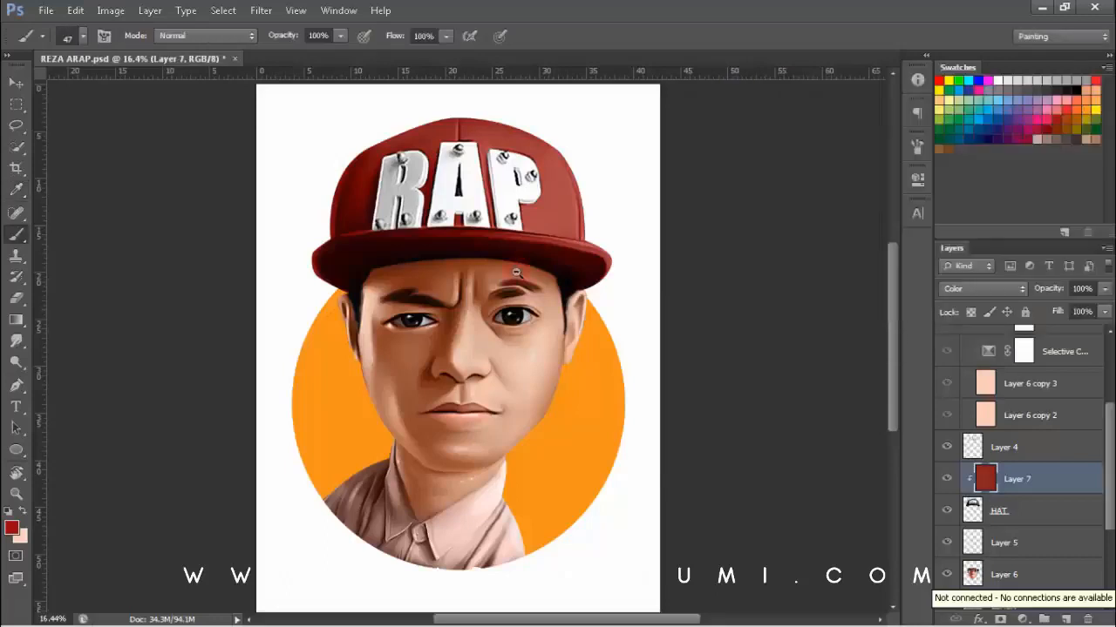
- Merge the clipped red tint layer into the HAT layer
scroll(466, 347, "down", 4)
scroll(466, 346, "up", 2)
left_click(1027, 507)
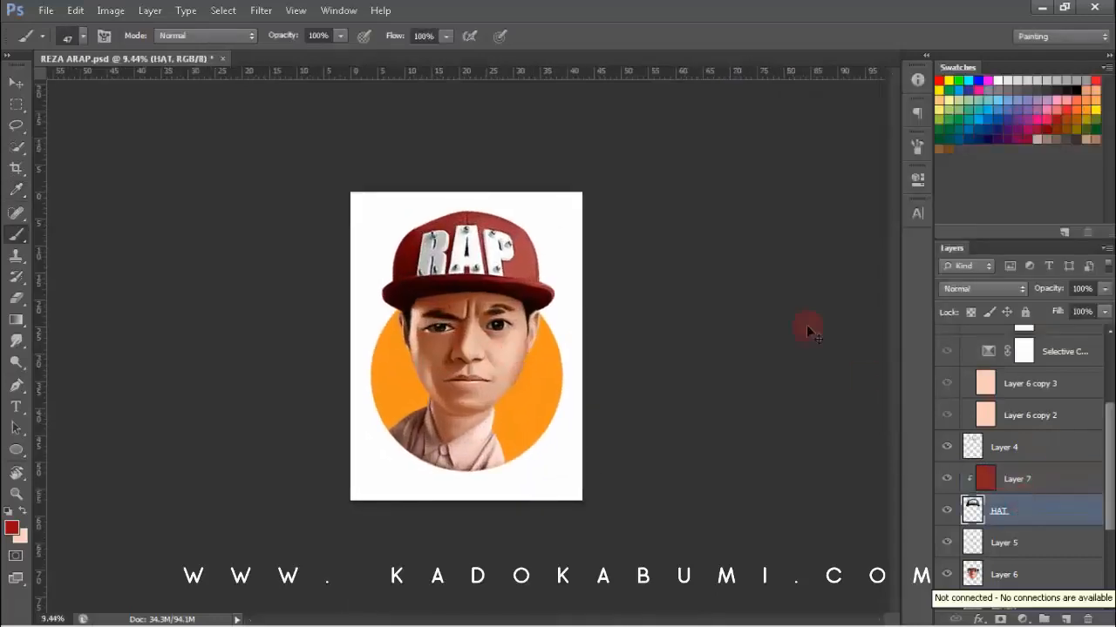
key("ctrl+e")
scroll(604, 416, "up", 3)
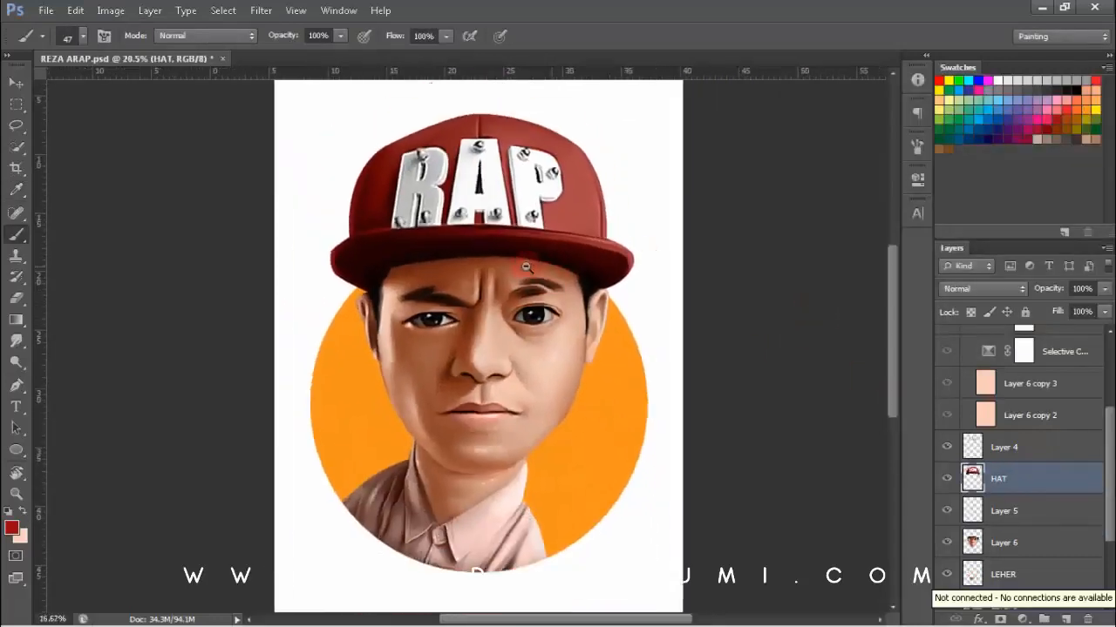
scroll(1112, 451, "up", 3)
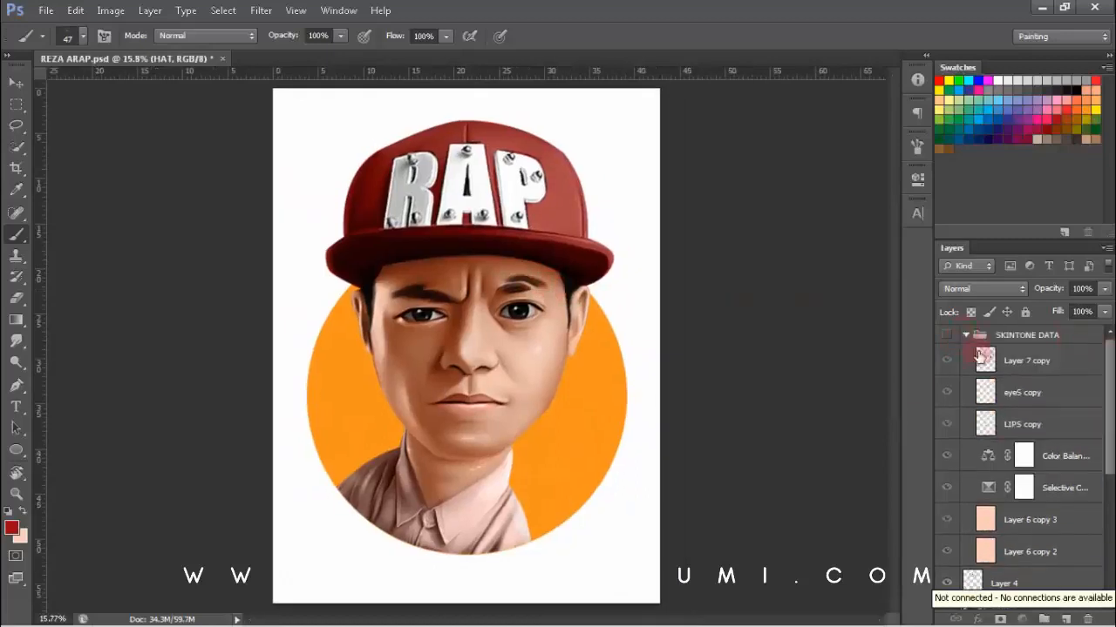
- Collapse the SKINTONE DATA group and recolor the Ellipse 1 background circle dark red (670404), sampled from the cap
left_click(966, 335)
scroll(617, 367, "up", 2)
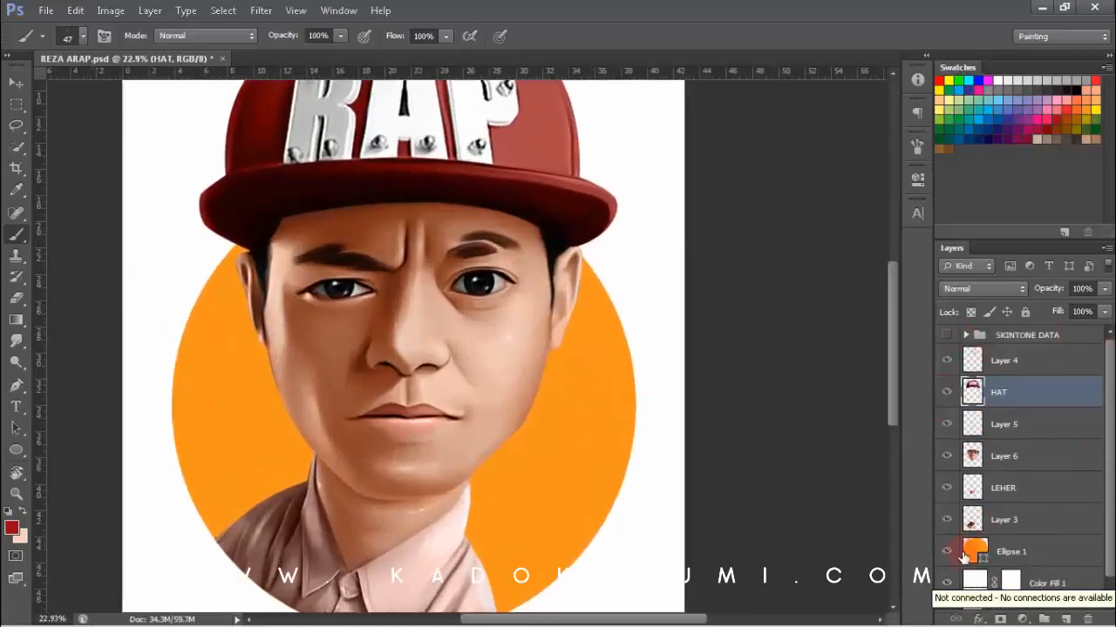
left_click(962, 554)
double_click(976, 551)
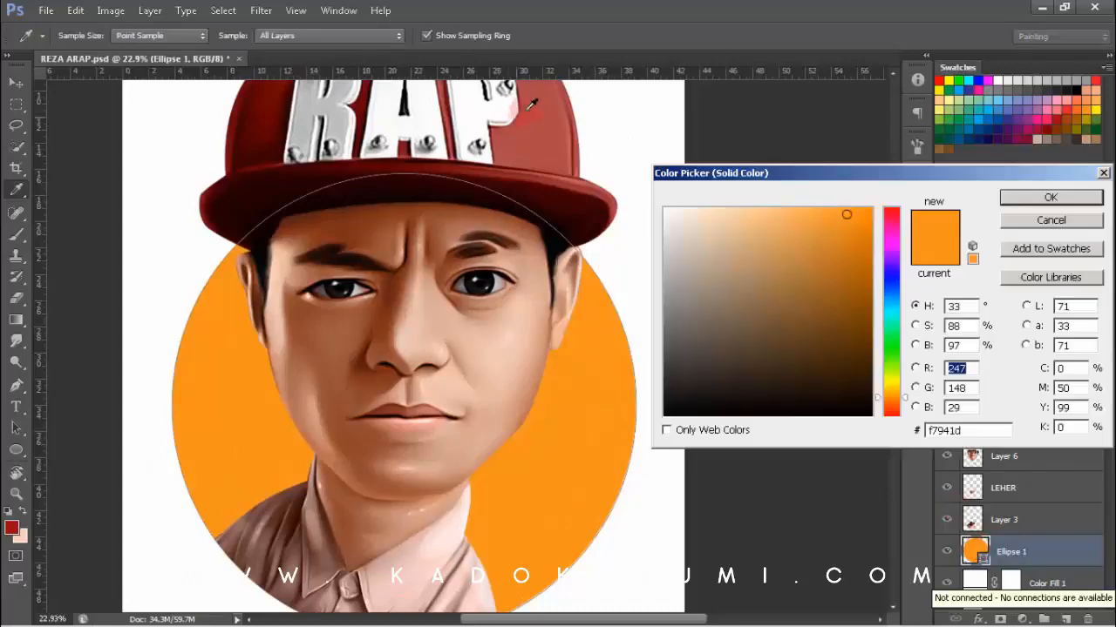
left_click(610, 134)
left_click(252, 122)
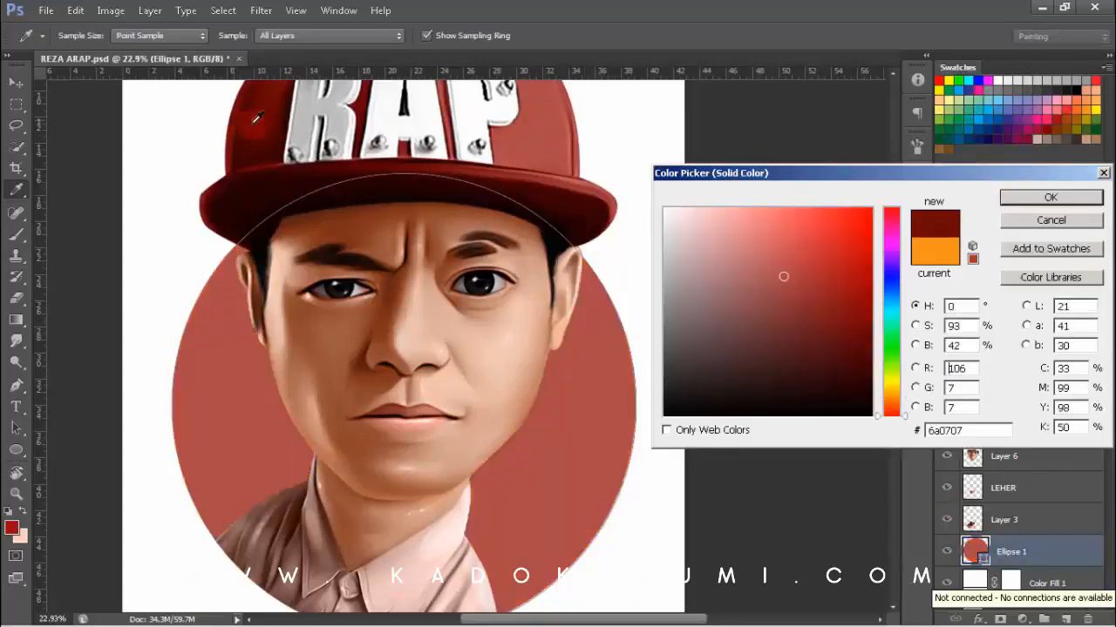
scroll(505, 302, "down", 3)
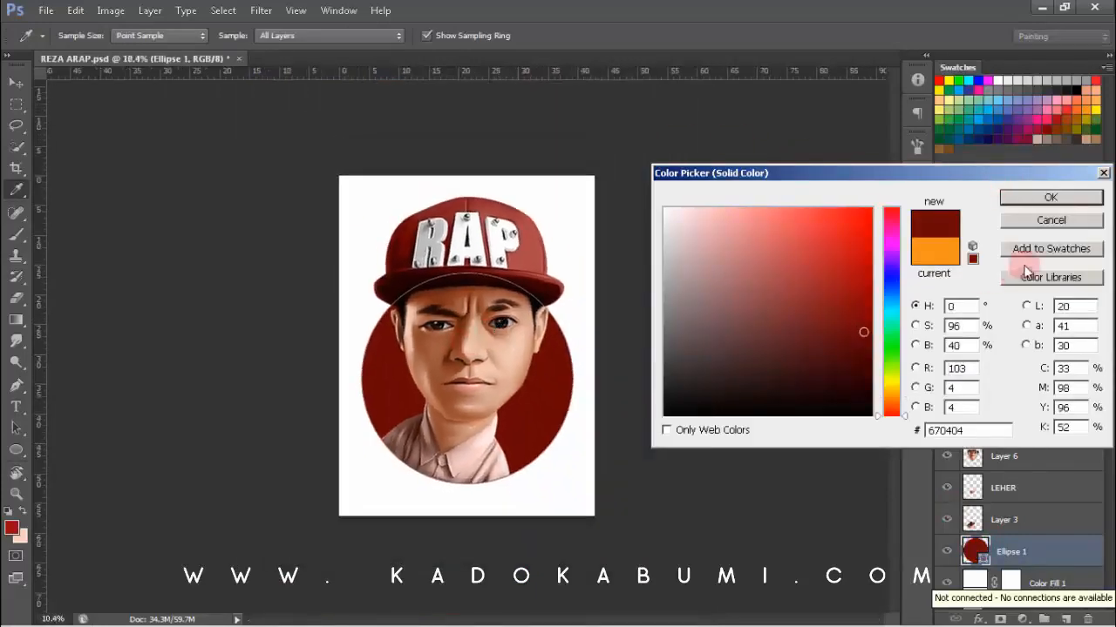
left_click(1016, 198)
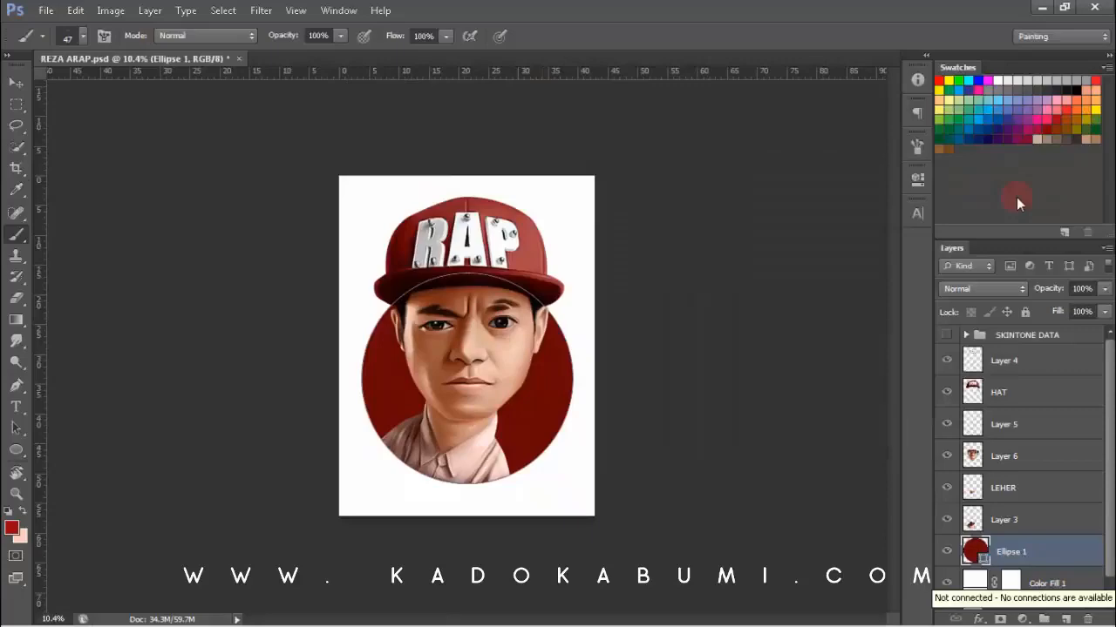
- Add an Exposure adjustment layer clipped to the RAP lettering on Layer 4 copy
key("ctrl+plus")
key("ctrl+plus")
key("ctrl+plus")
key("ctrl+plus")
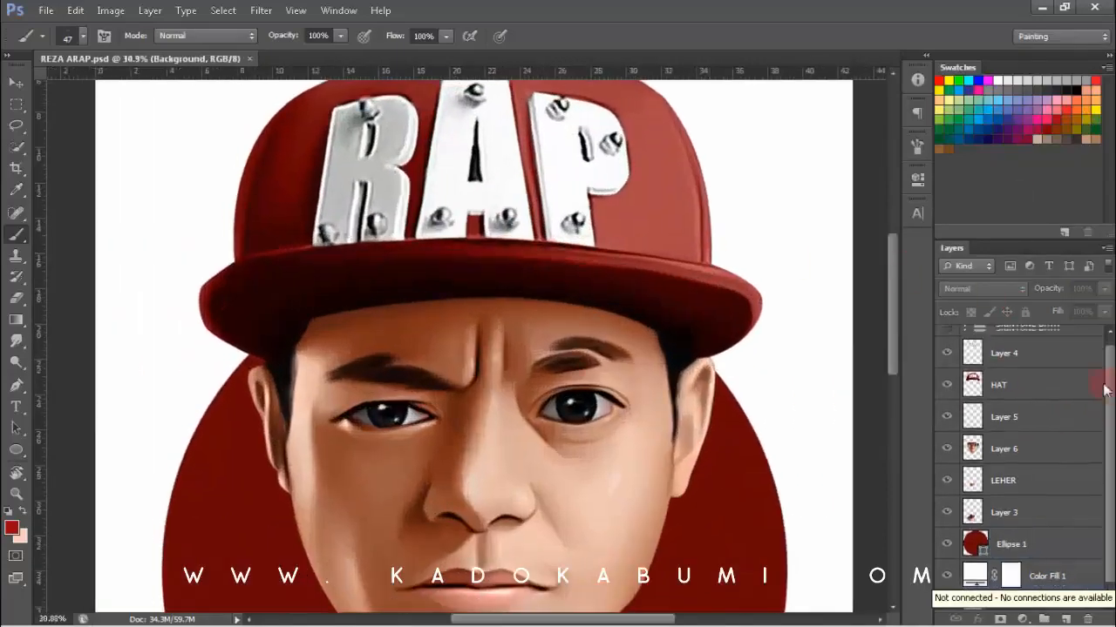
left_click(1098, 386)
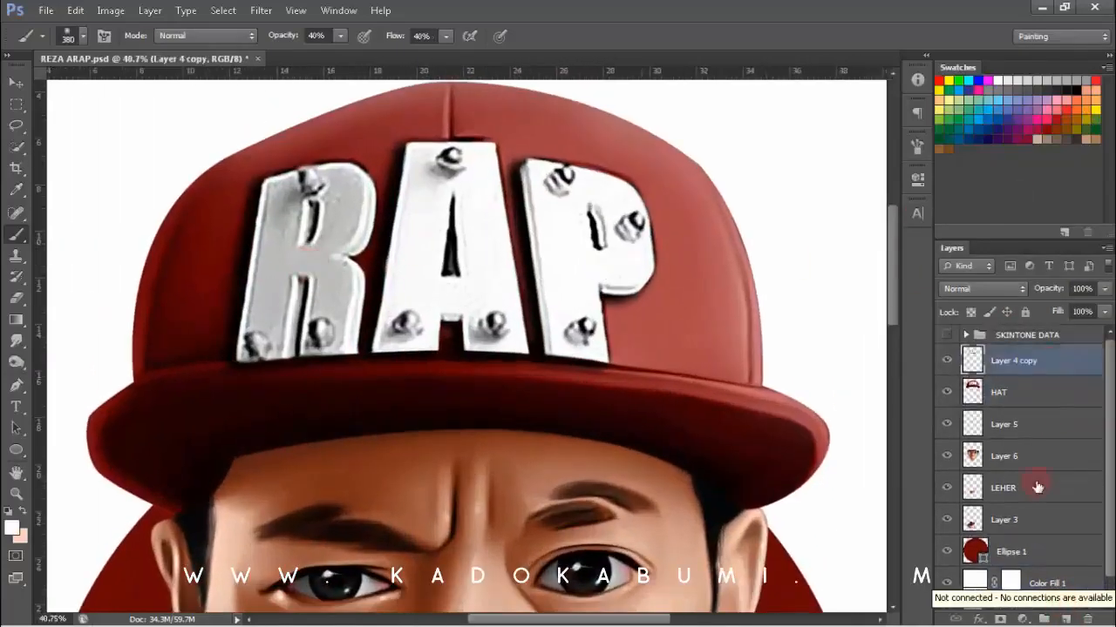
left_click(1027, 619)
left_click(1037, 426)
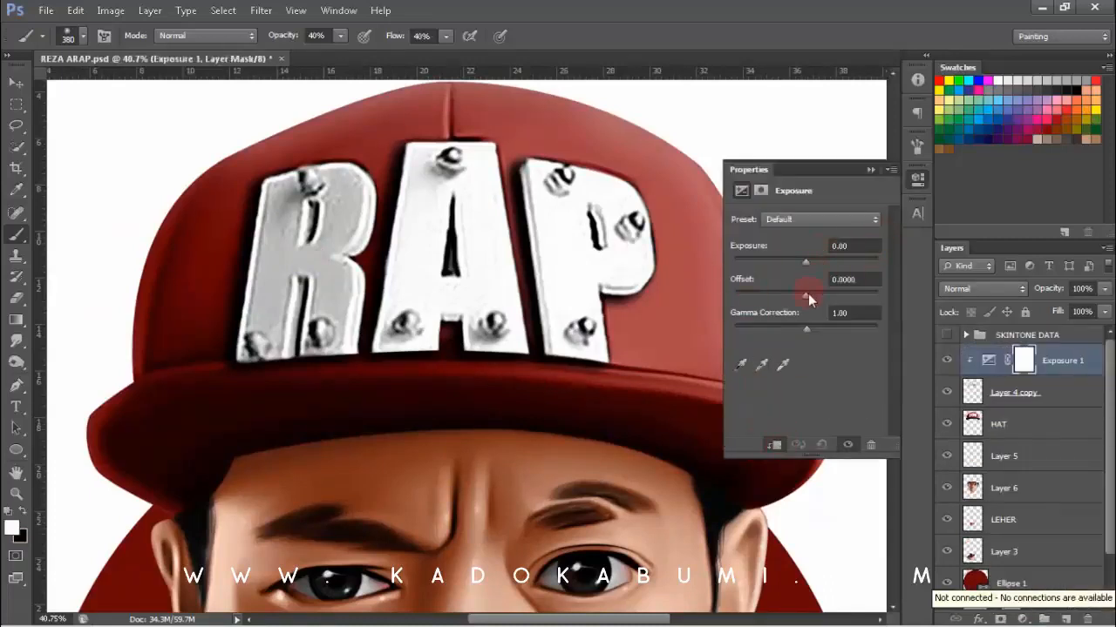
- Lower the Exposure value until the RAP letters turn dark grey, and save the file
left_click_drag(804, 261, 768, 262)
left_click(919, 182)
left_click_drag(629, 284, 481, 279)
key("alt+space")
left_click(543, 280)
key("ctrl+s")
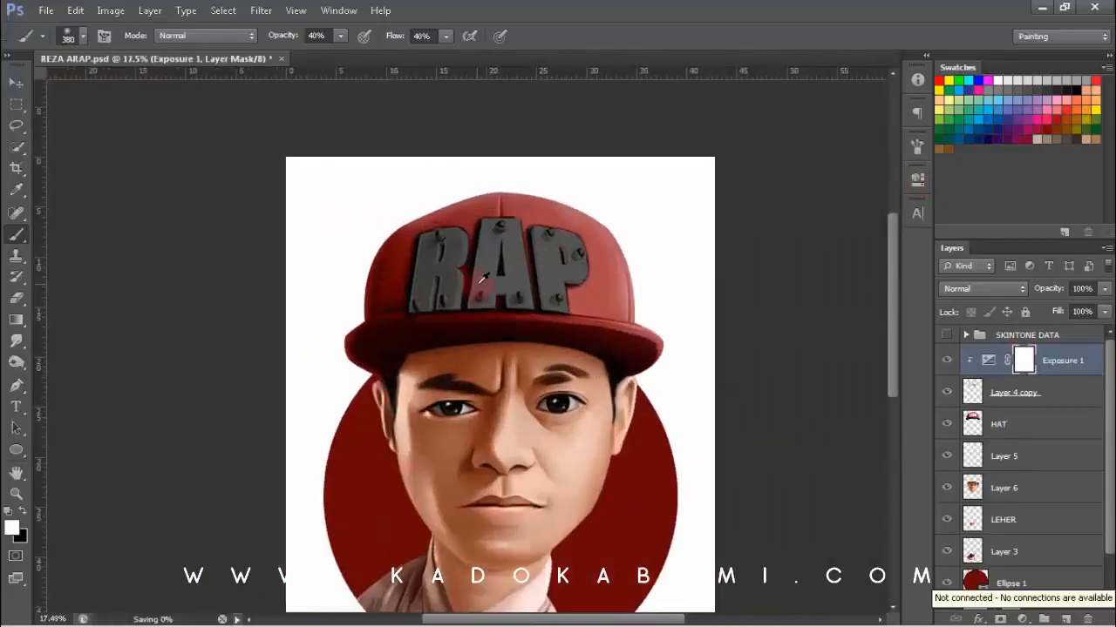
- Paint black on the Exposure mask over the letter R at 40% opacity to bring back its metallic highlights
left_click_drag(508, 238, 610, 261)
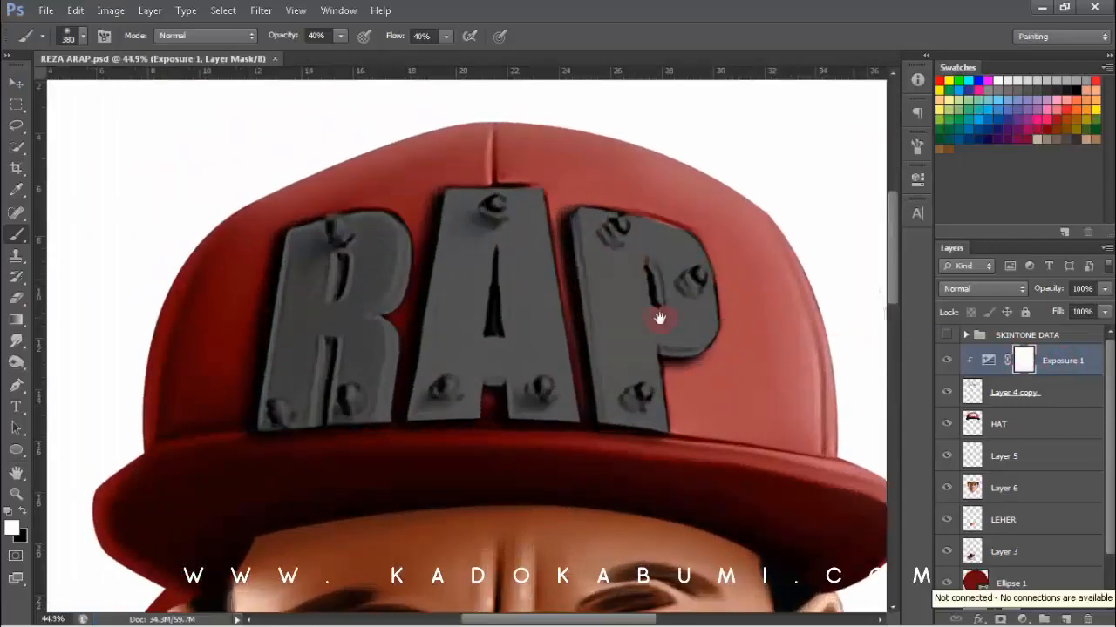
left_click_drag(660, 319, 521, 222)
left_click_drag(302, 262, 476, 253)
mouse_move(477, 253)
left_mouse_down()
mouse_move(344, 289)
mouse_move(249, 297)
mouse_move(349, 290)
left_mouse_up()
left_click_drag(351, 288, 343, 284)
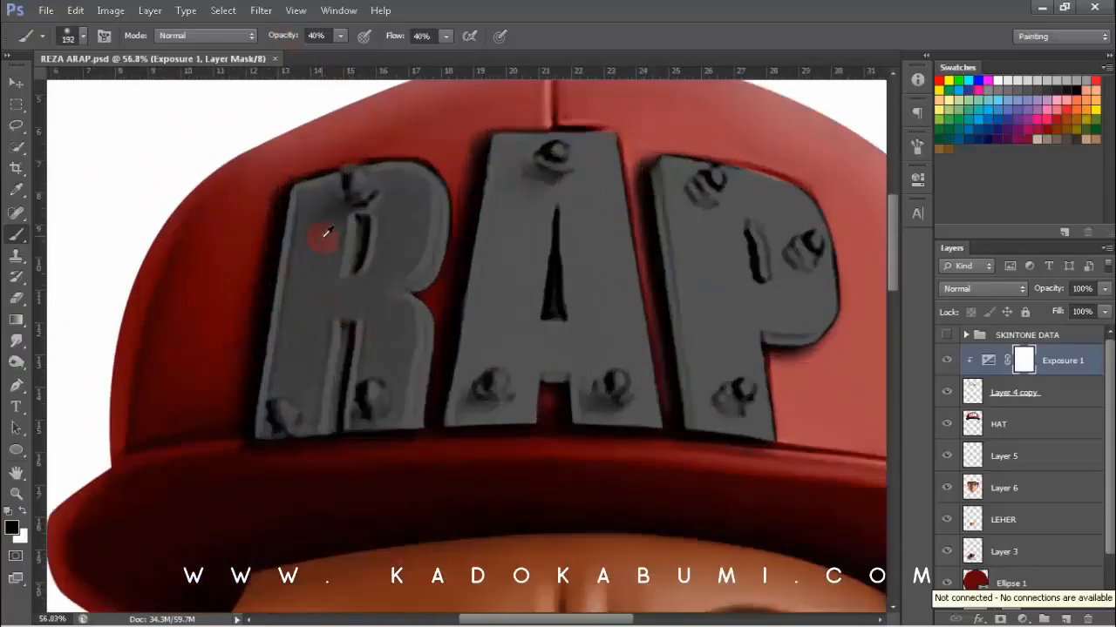
mouse_move(325, 233)
left_mouse_down()
mouse_move(337, 323)
mouse_move(343, 293)
left_mouse_up()
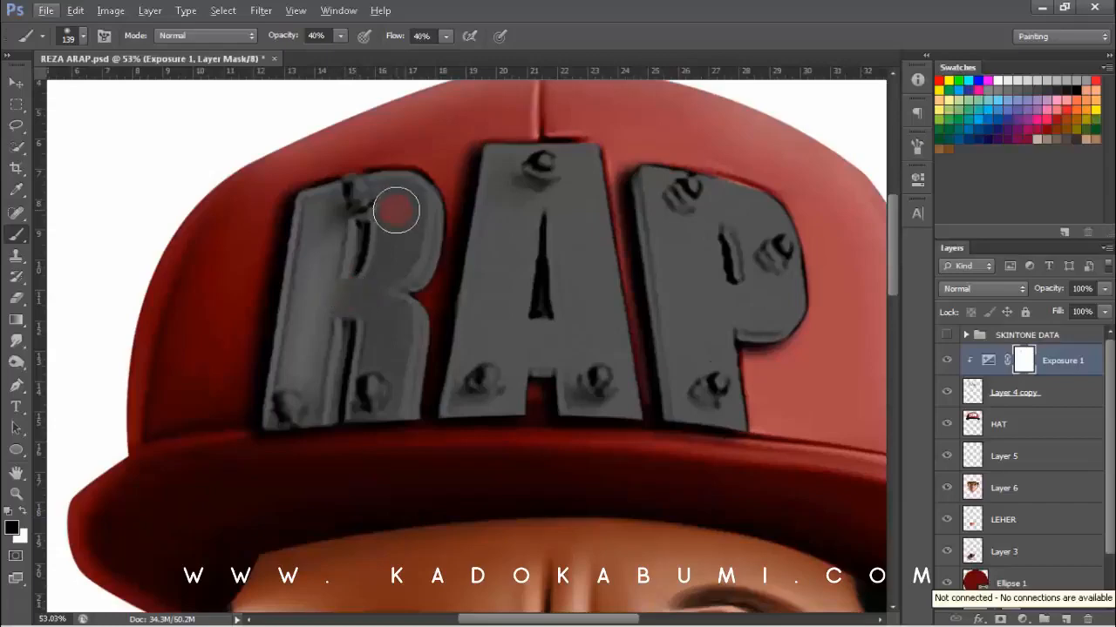
mouse_move(396, 210)
left_mouse_down()
mouse_move(348, 284)
mouse_move(368, 262)
mouse_move(349, 309)
mouse_move(396, 277)
left_mouse_up()
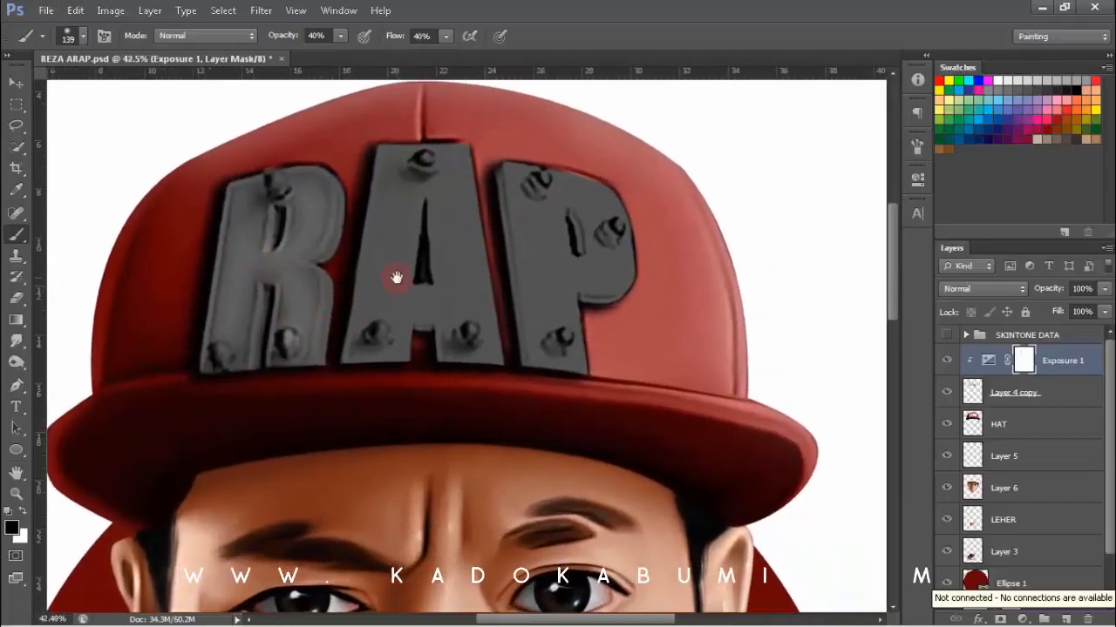
- Paint black on the Exposure mask over the letters A and P to brighten their central areas
left_click_drag(372, 353, 392, 253)
mouse_move(453, 259)
left_mouse_down()
mouse_move(360, 243)
mouse_move(324, 284)
left_mouse_up()
left_click_drag(395, 293, 335, 297)
left_click_drag(382, 297, 403, 198)
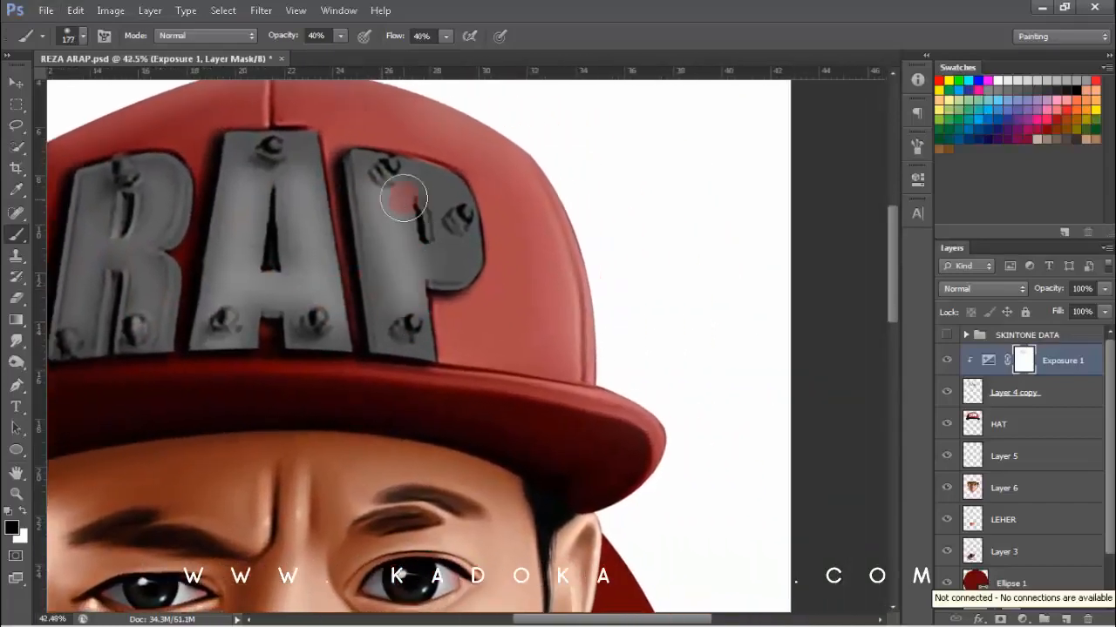
mouse_move(481, 277)
left_mouse_down()
mouse_move(401, 149)
mouse_move(451, 219)
mouse_move(396, 287)
left_mouse_up()
mouse_move(351, 309)
left_mouse_down()
mouse_move(454, 244)
mouse_move(553, 312)
left_mouse_up()
scroll(454, 244, "down", 1)
right_click(509, 251, "alt")
mouse_move(475, 326)
left_mouse_down()
mouse_move(461, 218)
mouse_move(431, 235)
mouse_move(429, 198)
left_mouse_up()
mouse_move(432, 198)
left_mouse_down()
mouse_move(492, 207)
mouse_move(477, 309)
left_mouse_up()
left_click_drag(371, 225, 361, 312)
- Enlarge the brush and lighten all three letters further by painting black on the Exposure mask
right_click(369, 178, "alt")
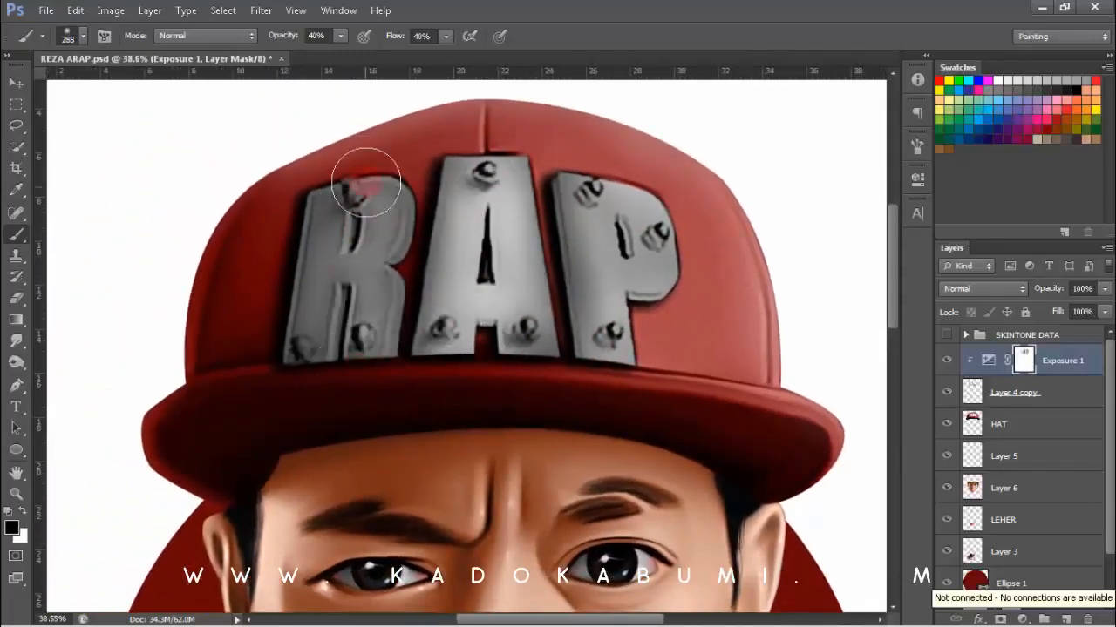
left_click_drag(369, 179, 353, 307)
left_click_drag(420, 180, 359, 199)
left_click_drag(359, 198, 462, 199)
right_click(462, 199, "alt")
mouse_move(582, 197)
left_mouse_down()
mouse_move(462, 199)
mouse_move(532, 200)
left_mouse_up()
mouse_move(670, 179)
left_mouse_down()
mouse_move(681, 257)
mouse_move(596, 263)
mouse_move(444, 180)
mouse_move(511, 301)
mouse_move(516, 225)
left_mouse_up()
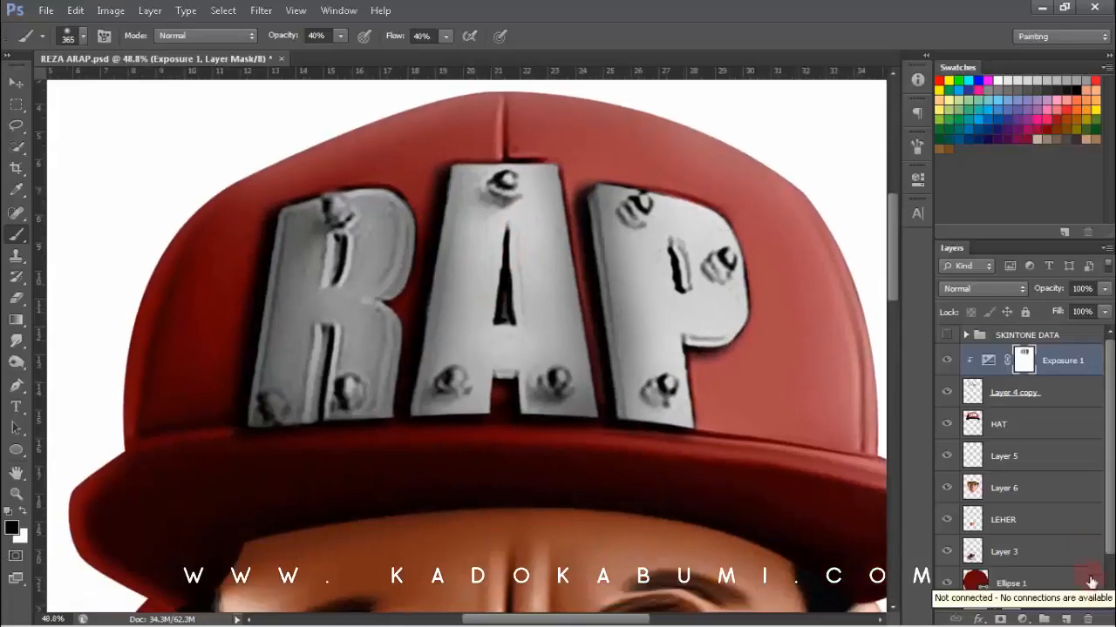
- Add a new layer clipped to the lettering and set up a round white brush at 100% opacity
left_click(1065, 620)
key("ctrl+alt+g")
right_click(514, 237)
left_click(837, 368)
mouse_move(408, 319)
left_mouse_down()
mouse_move(363, 276)
mouse_move(394, 201)
left_mouse_up()
right_click(423, 264)
double_click(473, 311)
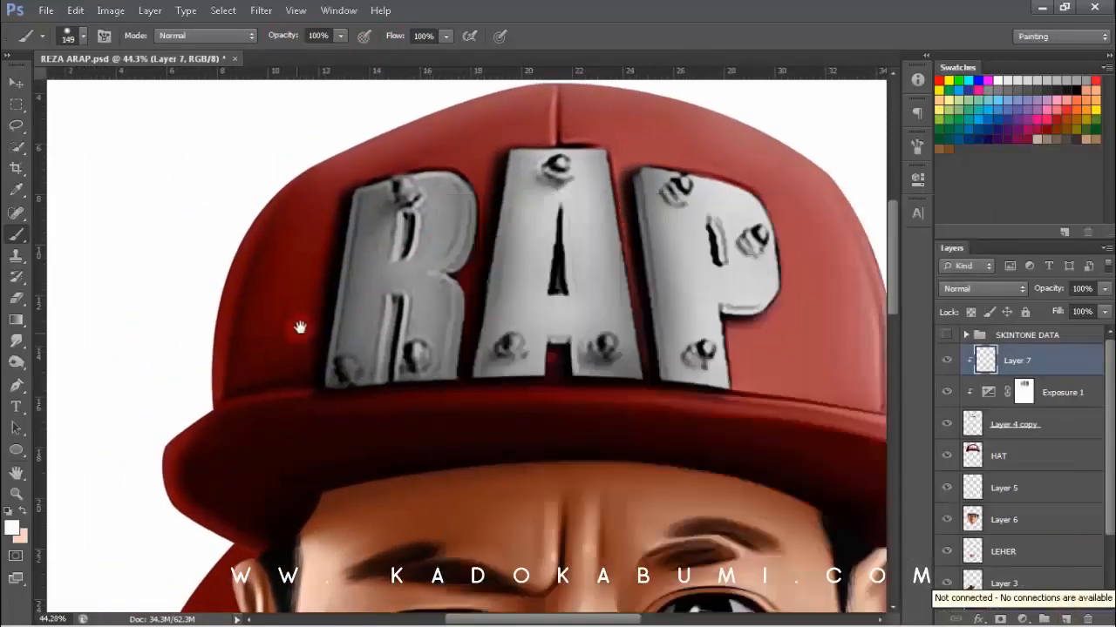
- Dab small white glints across the R, A and P letters with a 24 px brush
mouse_move(299, 323)
left_mouse_down()
mouse_move(406, 291)
mouse_move(408, 280)
mouse_move(194, 249)
mouse_move(323, 323)
left_mouse_up()
left_click_drag(293, 390, 282, 366)
left_click(283, 364)
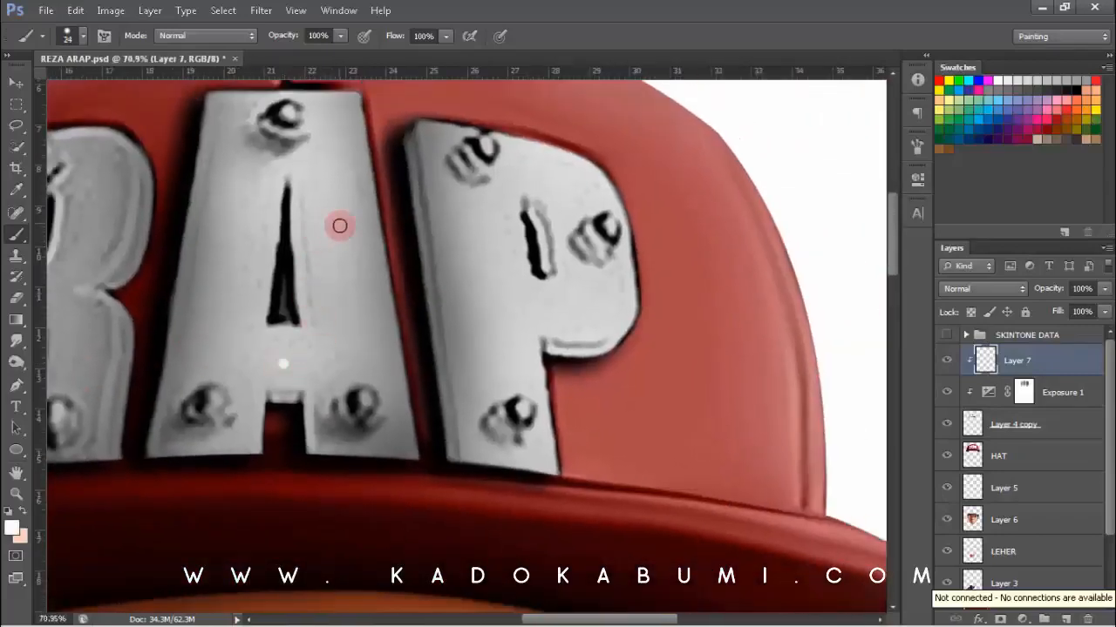
left_click_drag(339, 226, 339, 234)
left_click_drag(453, 287, 333, 309)
left_click_drag(372, 264, 373, 272)
left_click(380, 322)
scroll(398, 210, "down", 5)
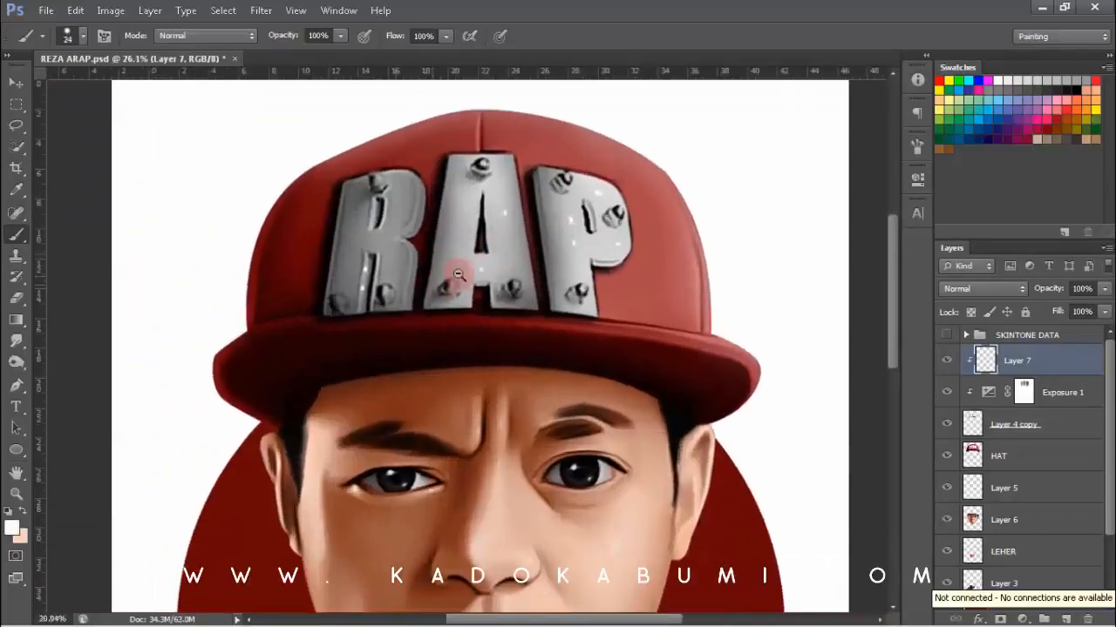
- Merge the glint layer and the Exposure adjustment into Layer 4 copy
scroll(374, 231, "up", 1)
scroll(603, 270, "down", 2)
scroll(528, 294, "up", 3)
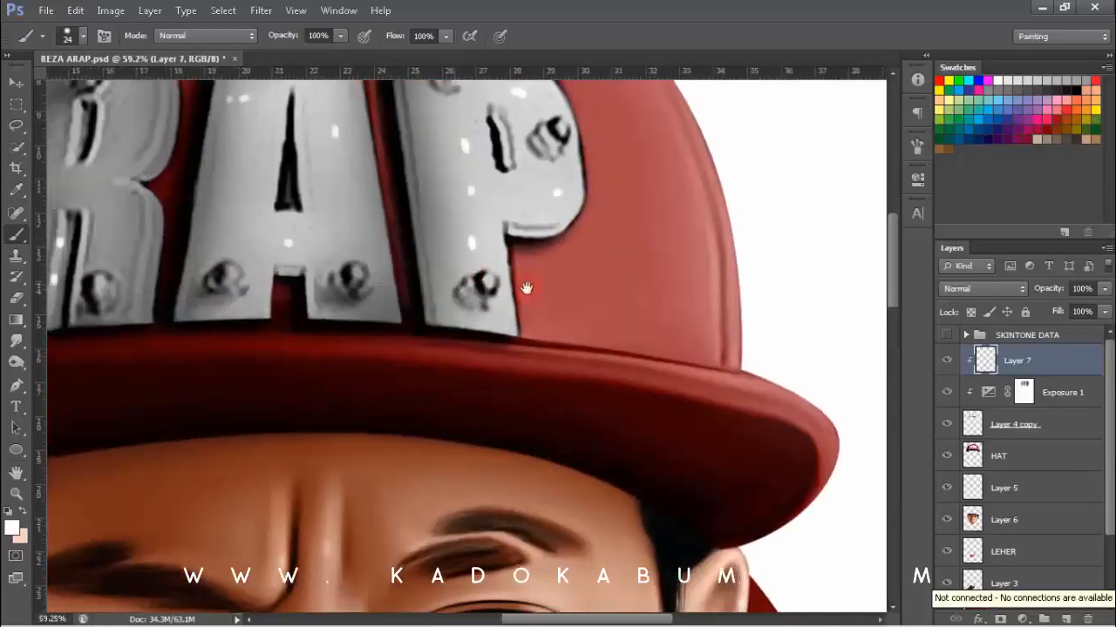
scroll(473, 241, "down", 1)
scroll(453, 210, "down", 3)
scroll(429, 180, "up", 2)
left_click_drag(428, 180, 614, 216)
scroll(614, 216, "up", 2)
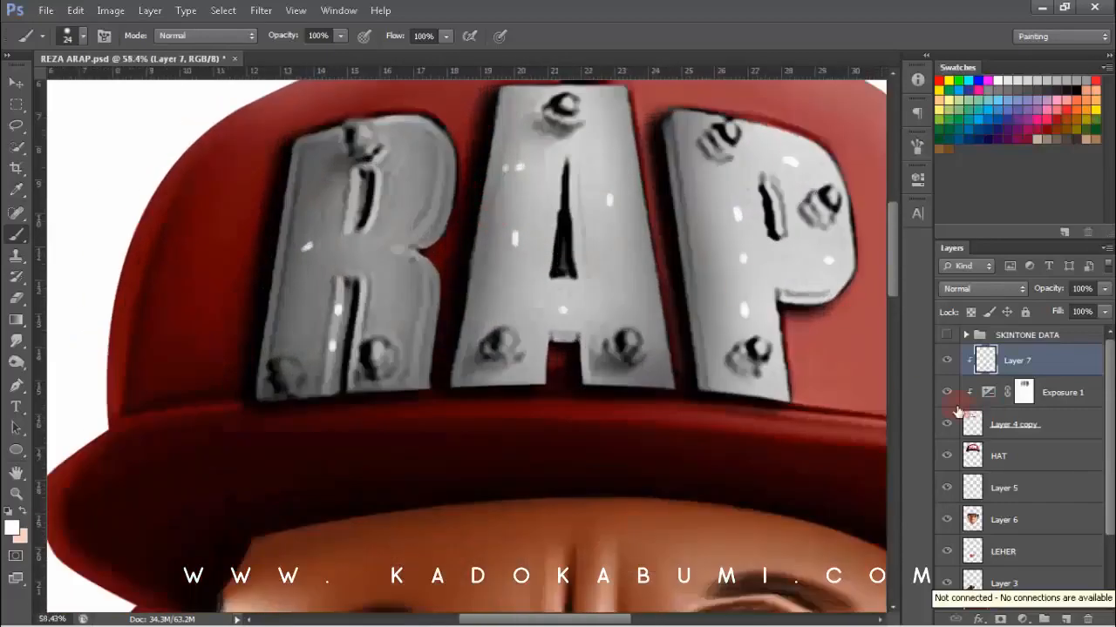
left_click(1002, 424)
key("ctrl+e")
left_click_drag(352, 360, 436, 336)
scroll(440, 335, "down", 1)
left_click(16, 340)
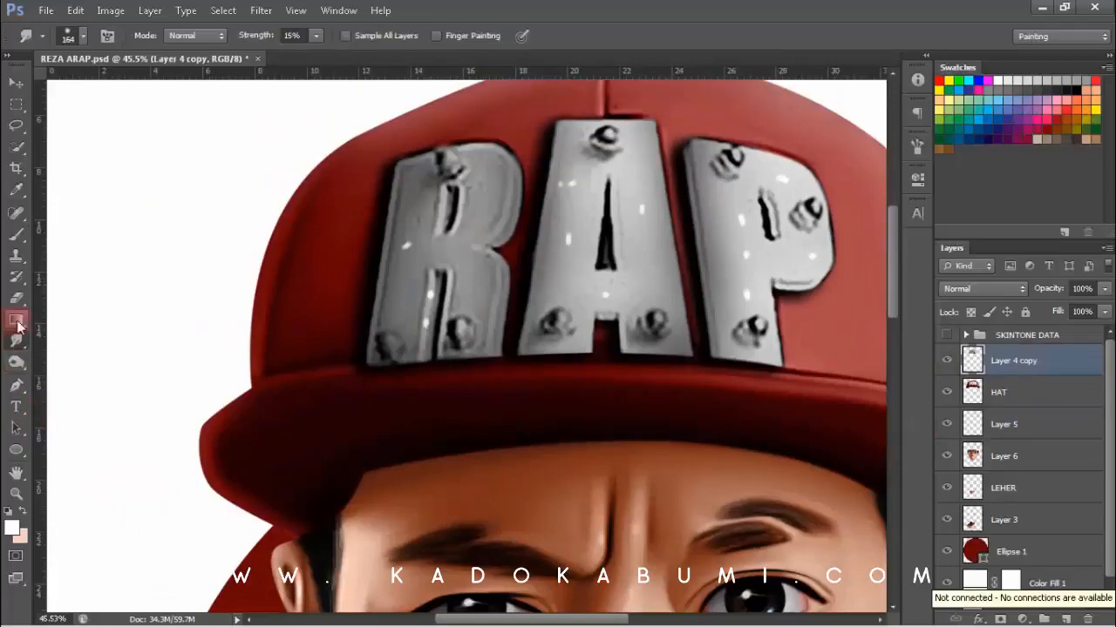
left_click(16, 320)
scroll(54, 224, "down", 2)
- Choose a soft 481 px brush tip and add a new layer above Layer 4 copy
key("b")
right_click(641, 291)
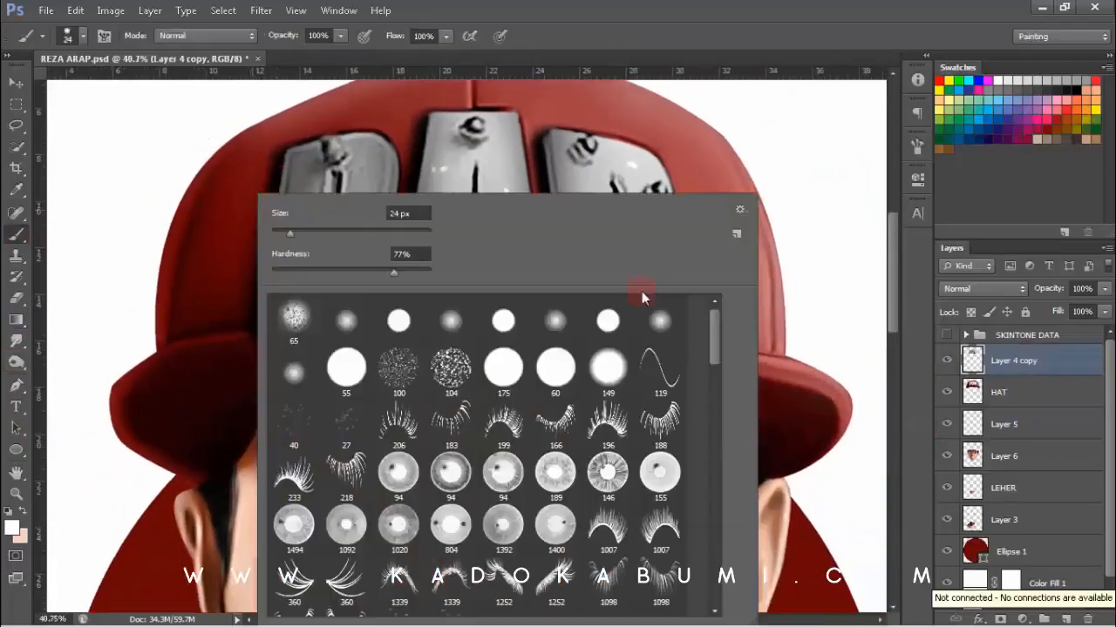
scroll(731, 474, "down", 10)
left_click(180, 323)
left_click_drag(180, 323, 359, 317)
scroll(359, 318, "down", 4)
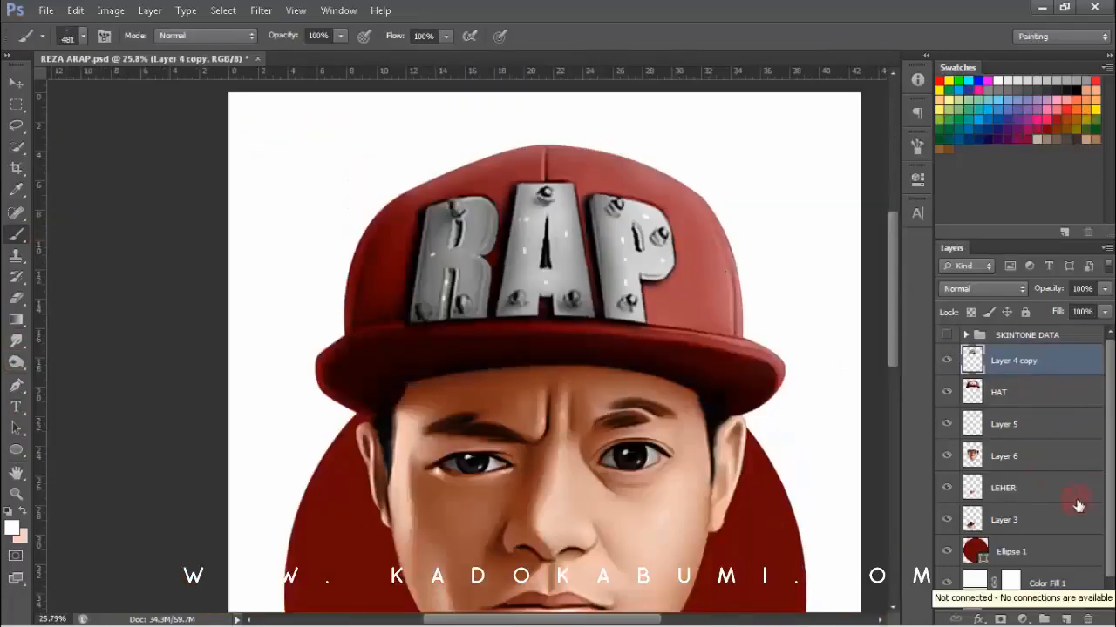
left_click(1065, 618)
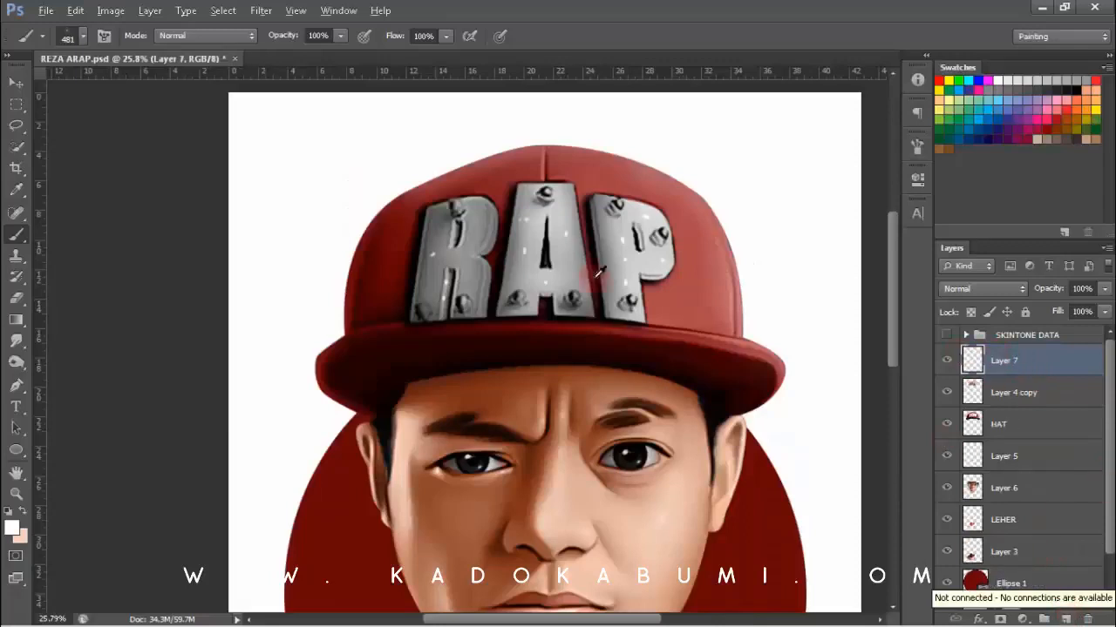
scroll(436, 298, "up", 3)
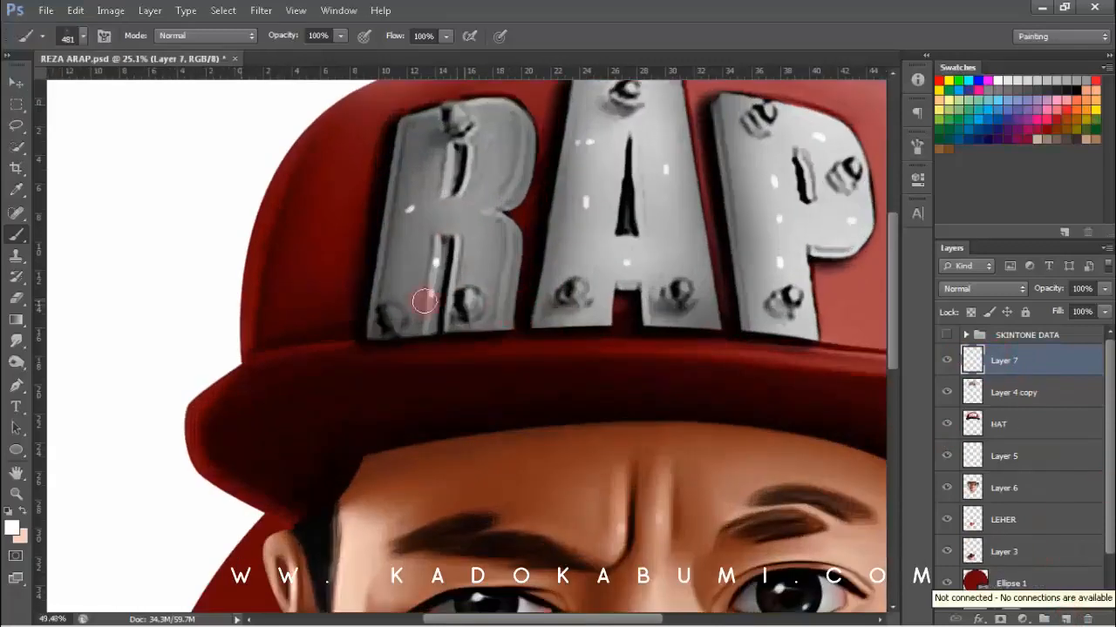
- Dab soft white glows on the bolts of the R, A and P letters
left_click(473, 298)
left_click(578, 295)
left_click(682, 294)
mouse_move(672, 301)
left_mouse_down()
mouse_move(550, 321)
mouse_move(642, 332)
mouse_move(628, 387)
left_mouse_up()
left_click(669, 319)
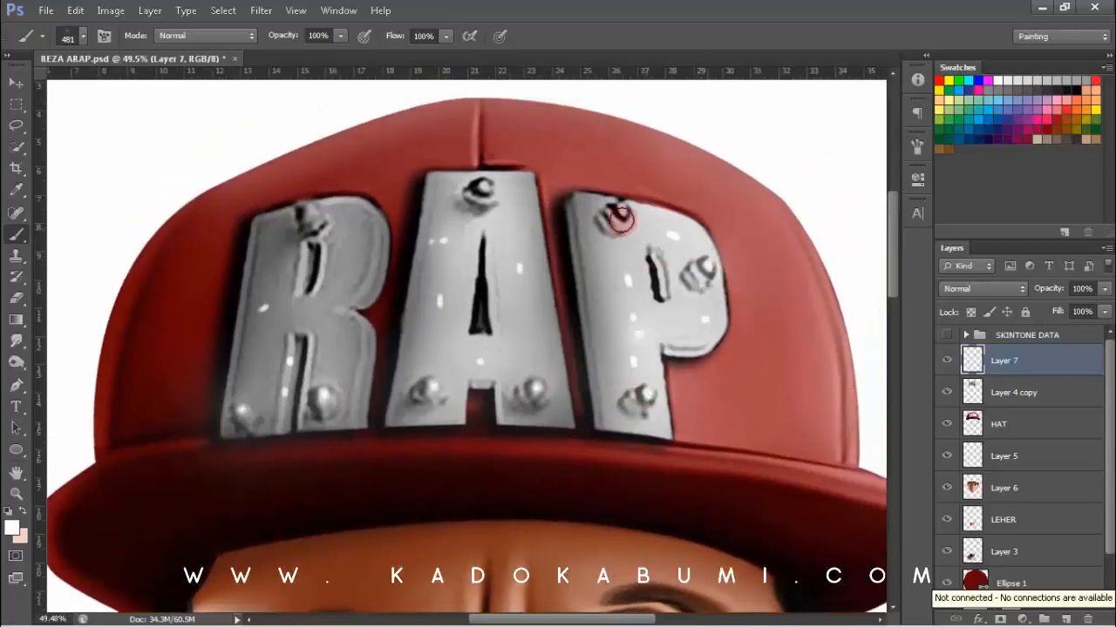
left_click(621, 210)
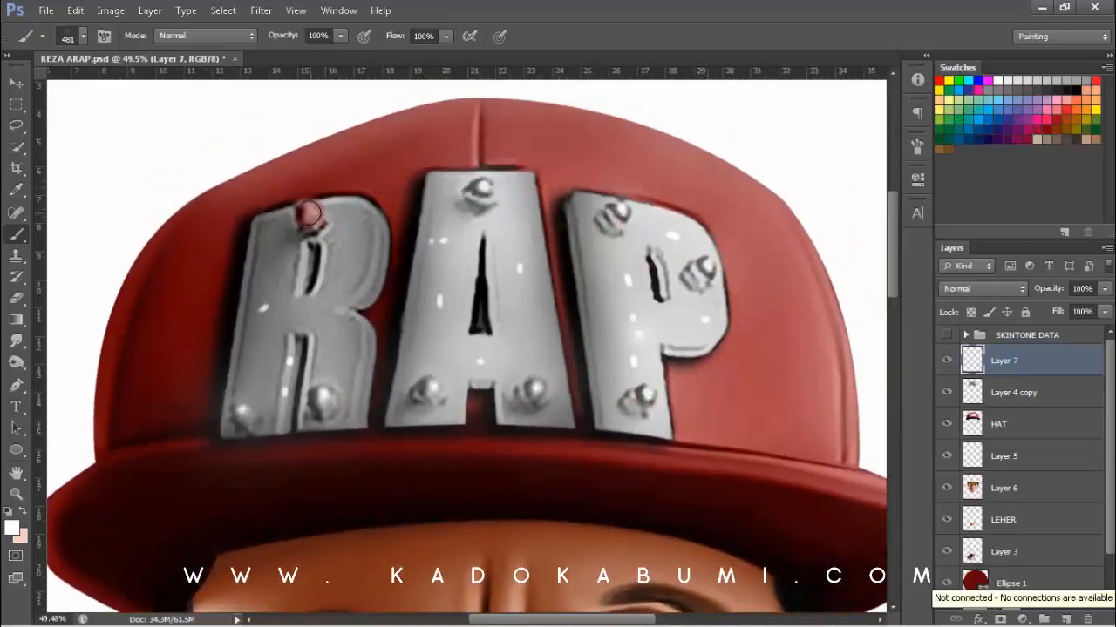
left_click(312, 213)
- Reduce the opacity of the bolt glow layer to 49%
scroll(434, 251, "down", 10)
scroll(503, 255, "up", 5)
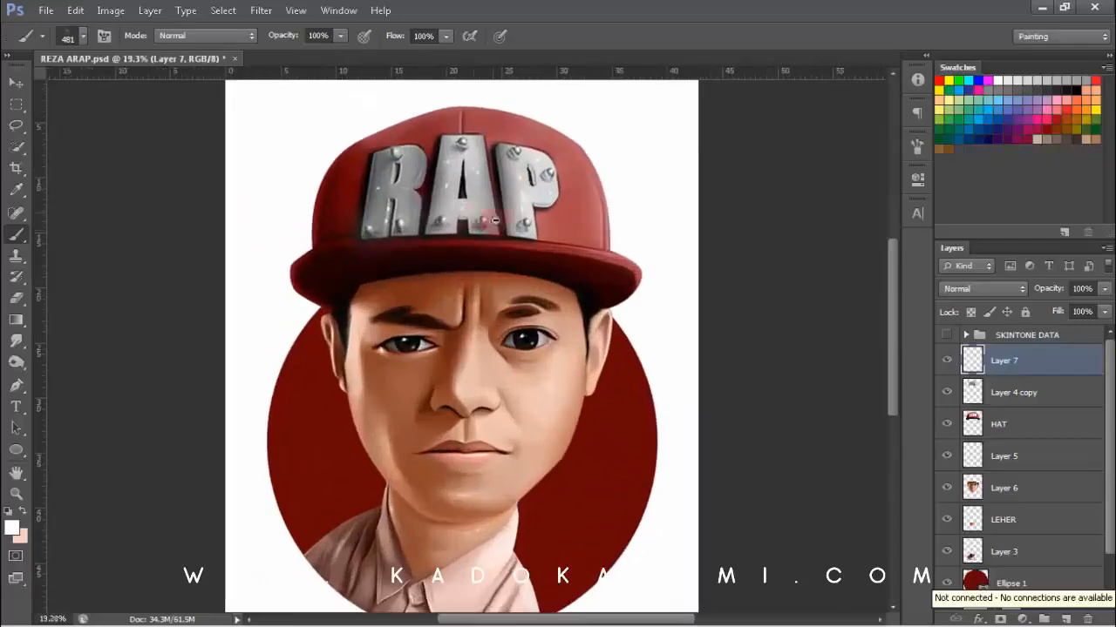
scroll(494, 221, "up", 5)
scroll(473, 349, "down", 6)
scroll(473, 349, "up", 2)
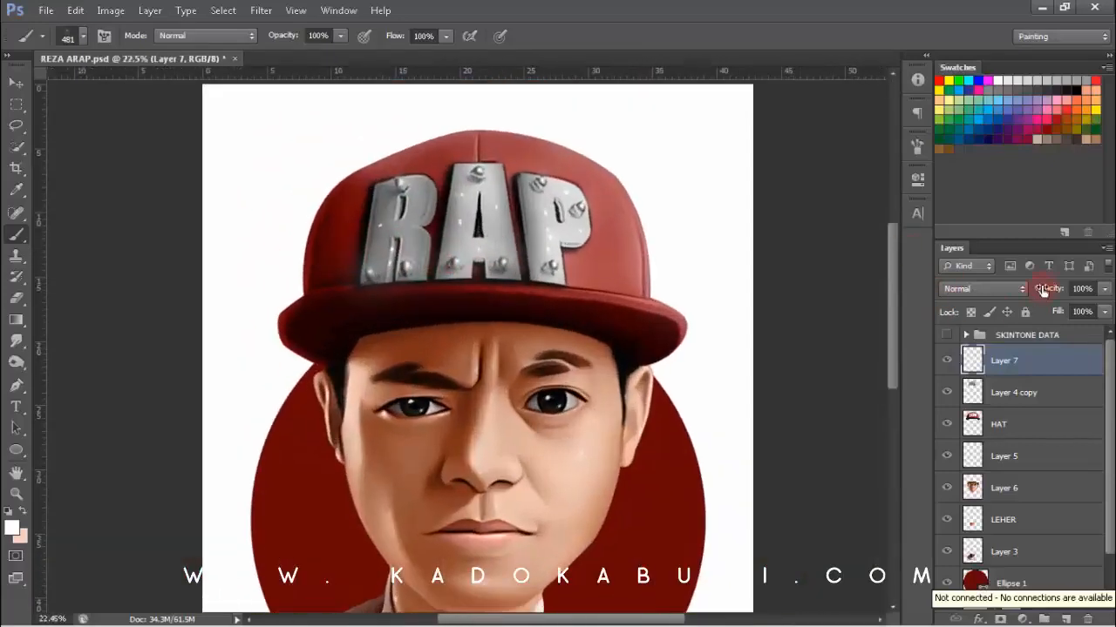
left_click_drag(1043, 290, 908, 303)
left_click_drag(443, 245, 440, 264)
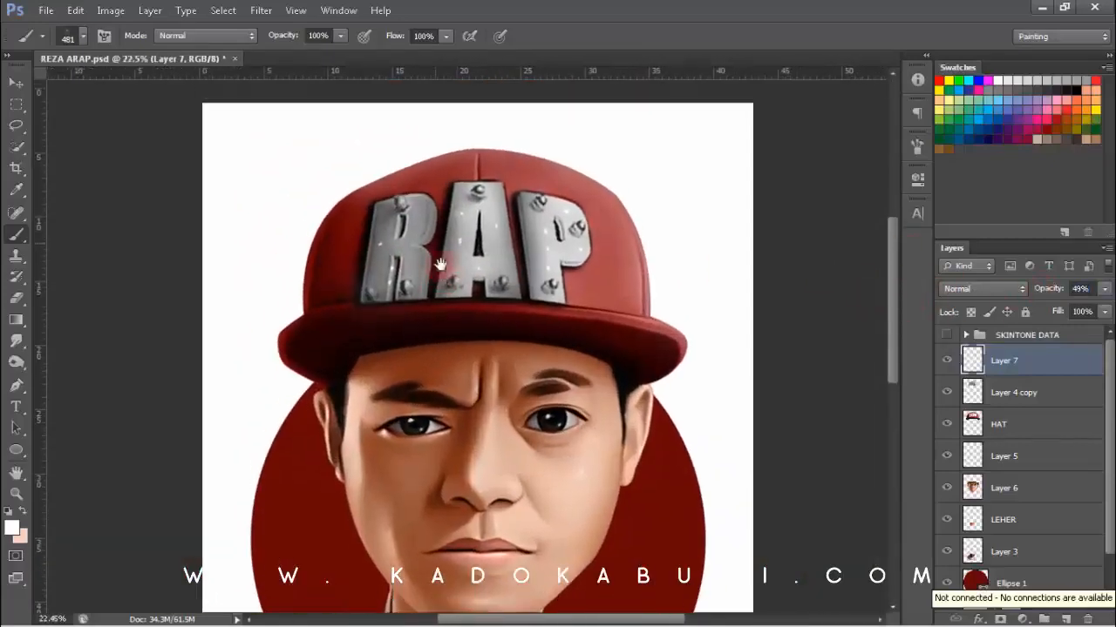
- Add another new layer above the bolt glow layer
scroll(441, 264, "up", 2)
left_click(1064, 616)
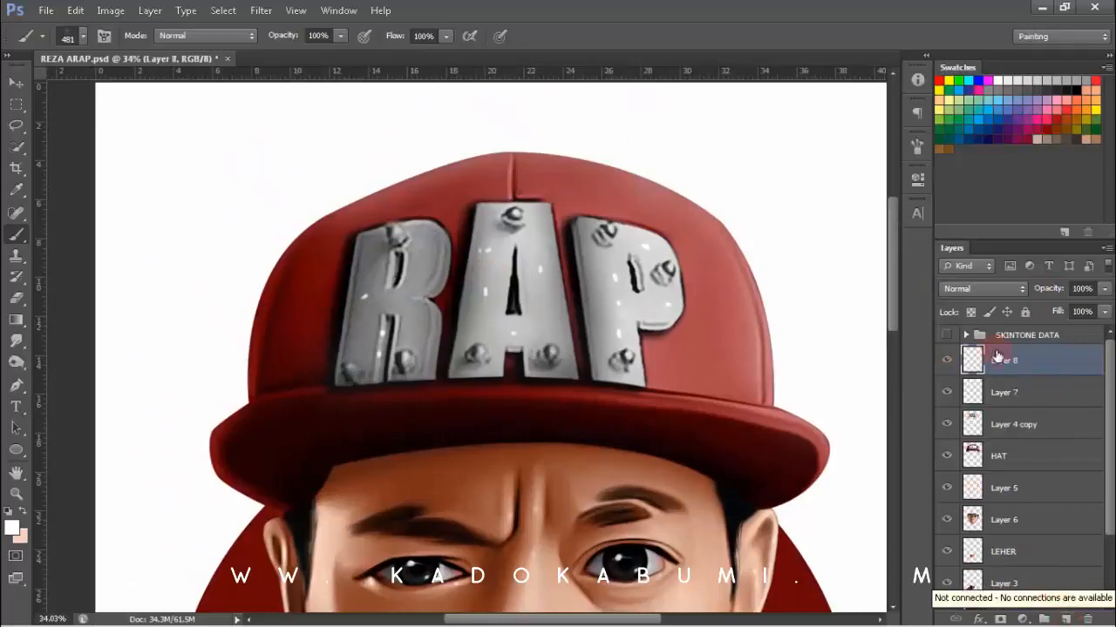
- Add small white diamond-gradient sparkles on the bolts of the R, A and P letters on Layer 8
scroll(357, 291, "up", 2)
key("g")
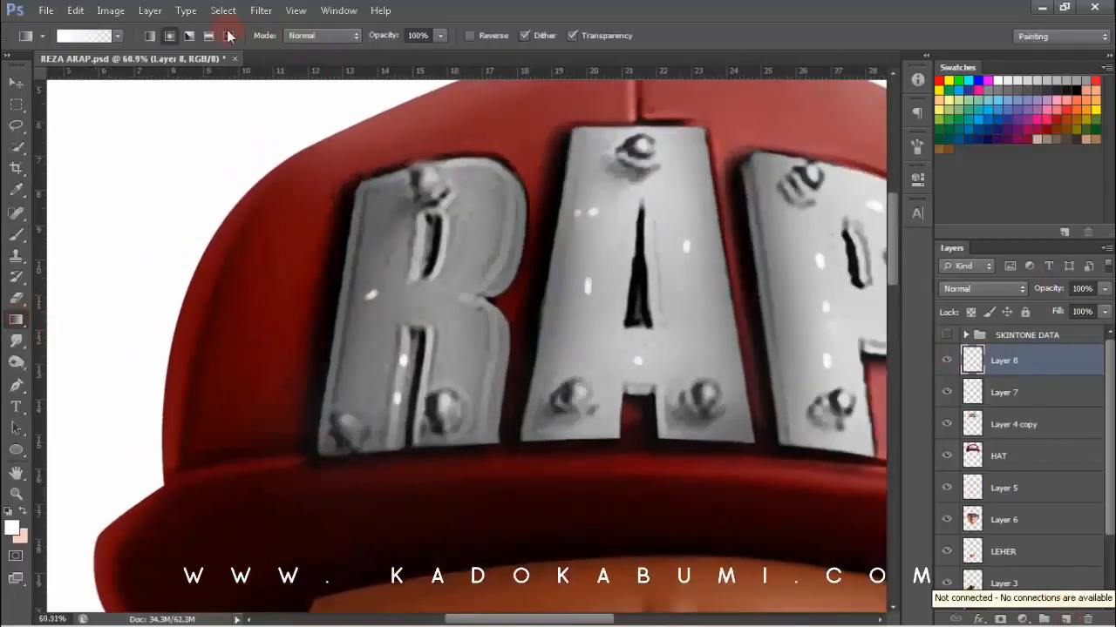
left_click_drag(317, 221, 261, 206)
scroll(364, 170, "up", 1)
scroll(402, 209, "down", 1)
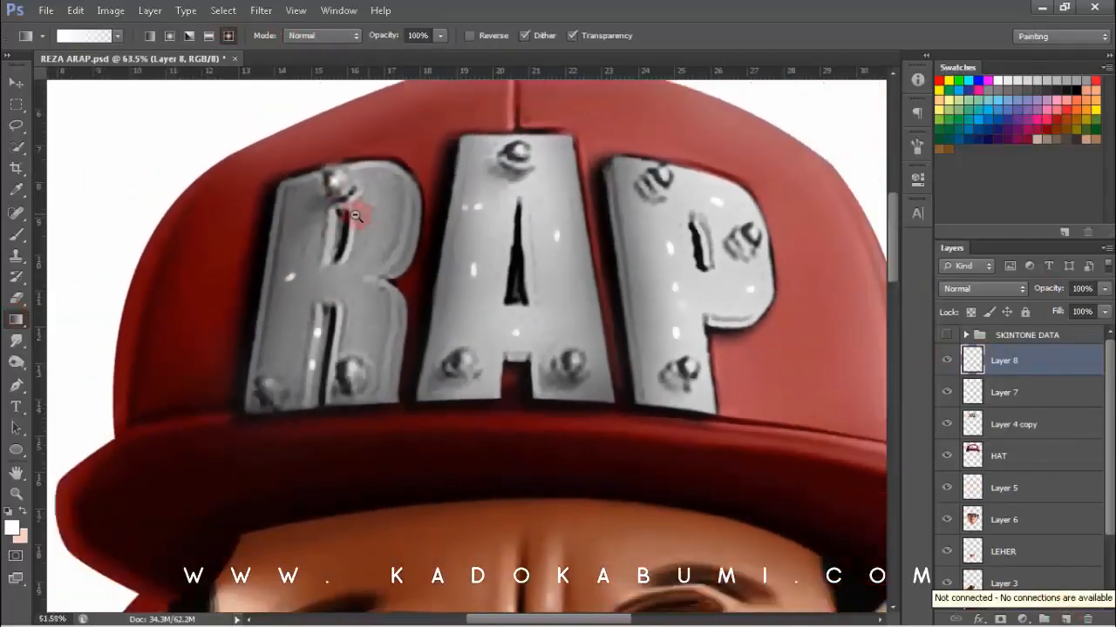
left_click_drag(333, 178, 324, 166)
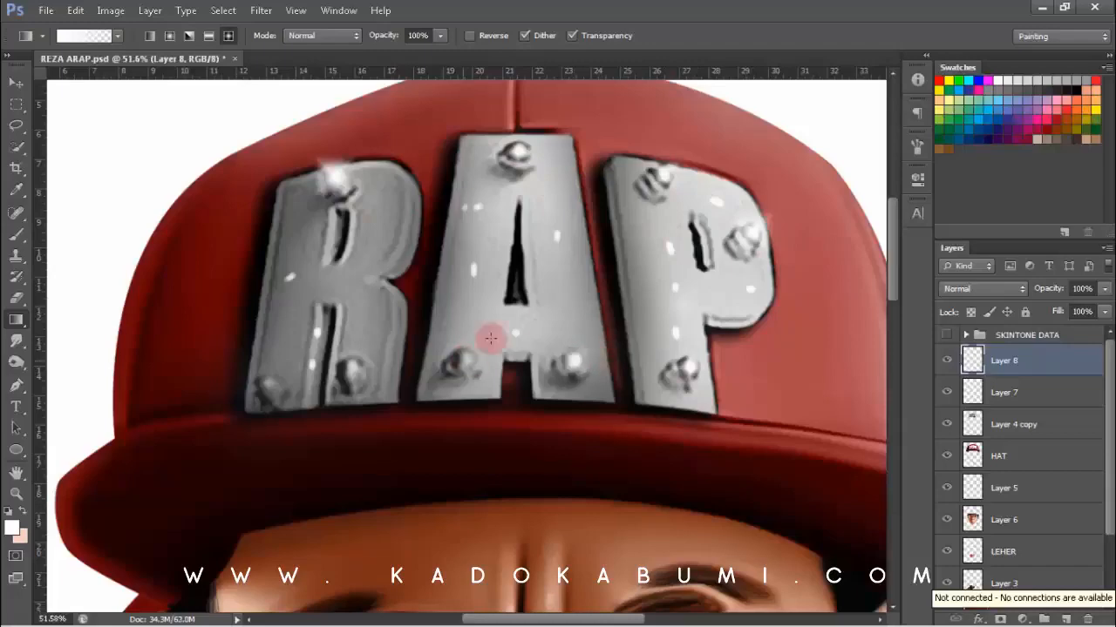
scroll(260, 368, "down", 7)
scroll(260, 369, "down", 2)
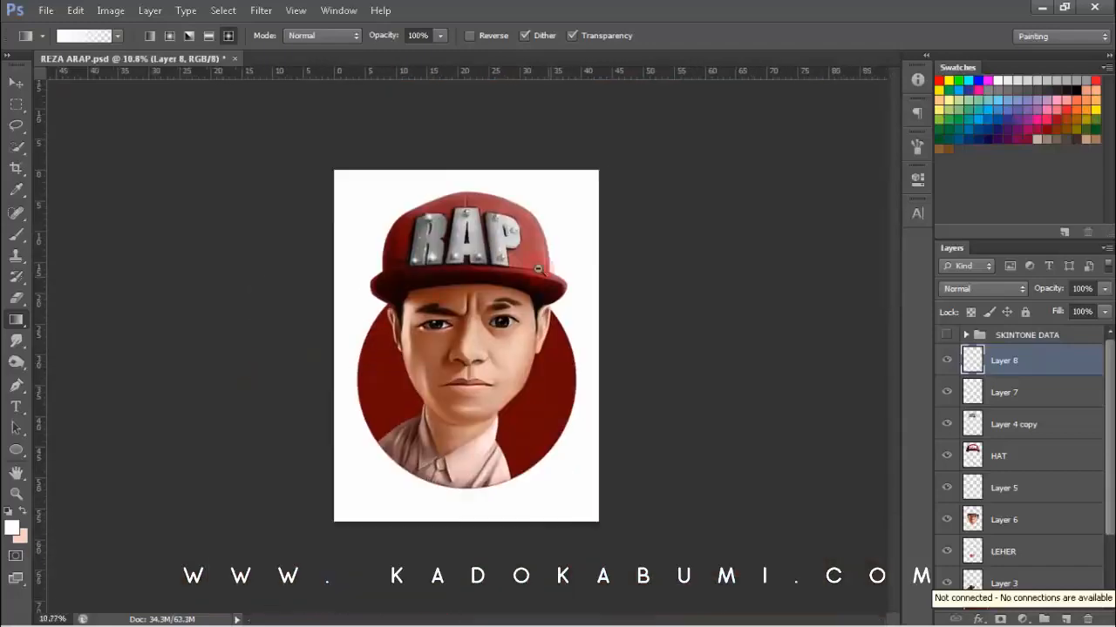
scroll(505, 254, "up", 10)
scroll(410, 311, "down", 11)
scroll(301, 277, "down", 2)
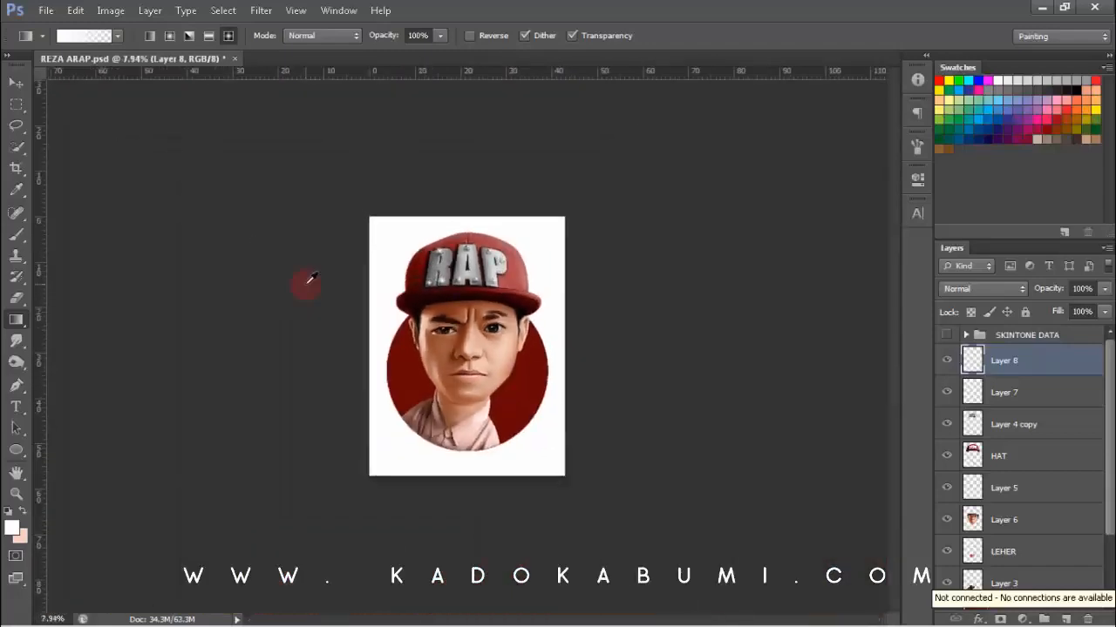
scroll(310, 278, "up", 2)
scroll(542, 173, "up", 2)
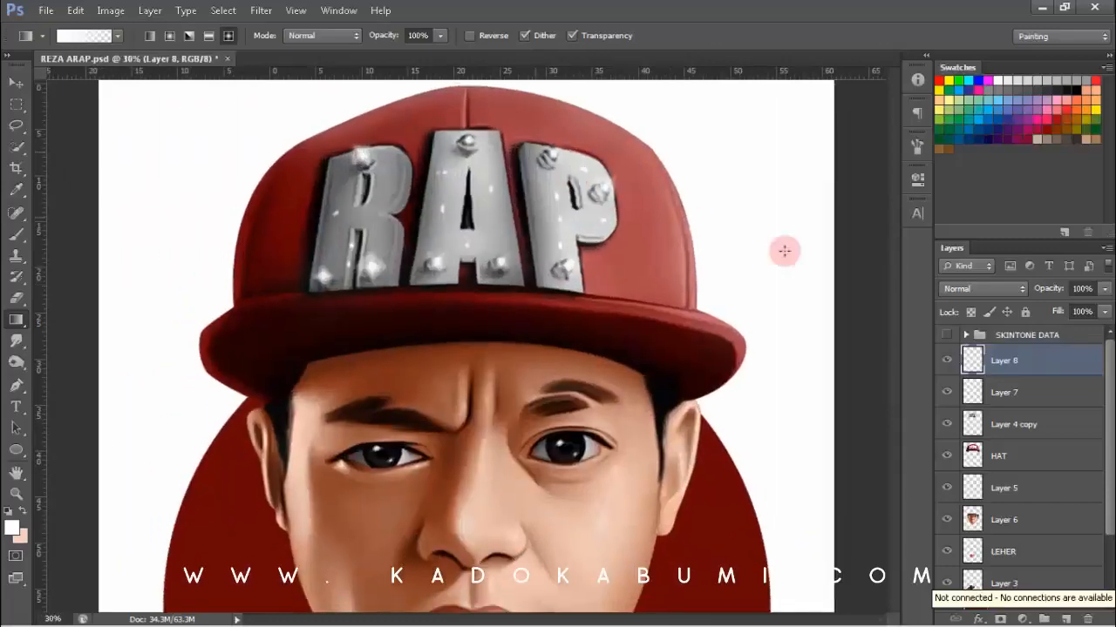
- Add a new layer above Layer 4 copy and clip it to the lettering
left_click(996, 424)
left_click(948, 425)
left_click(947, 425)
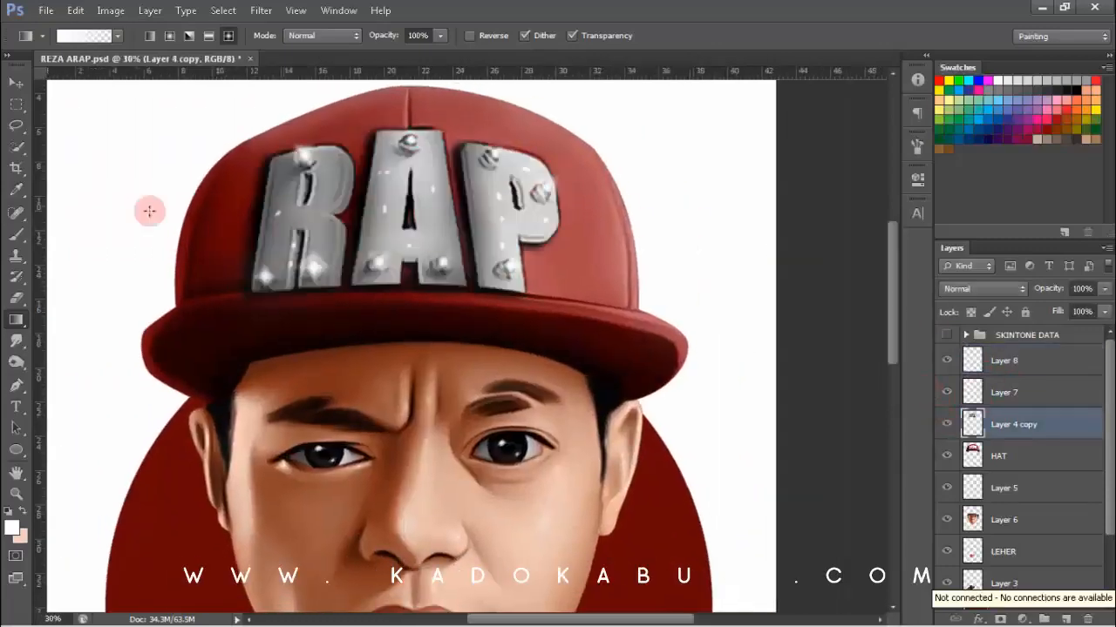
scroll(396, 210, "up", 1)
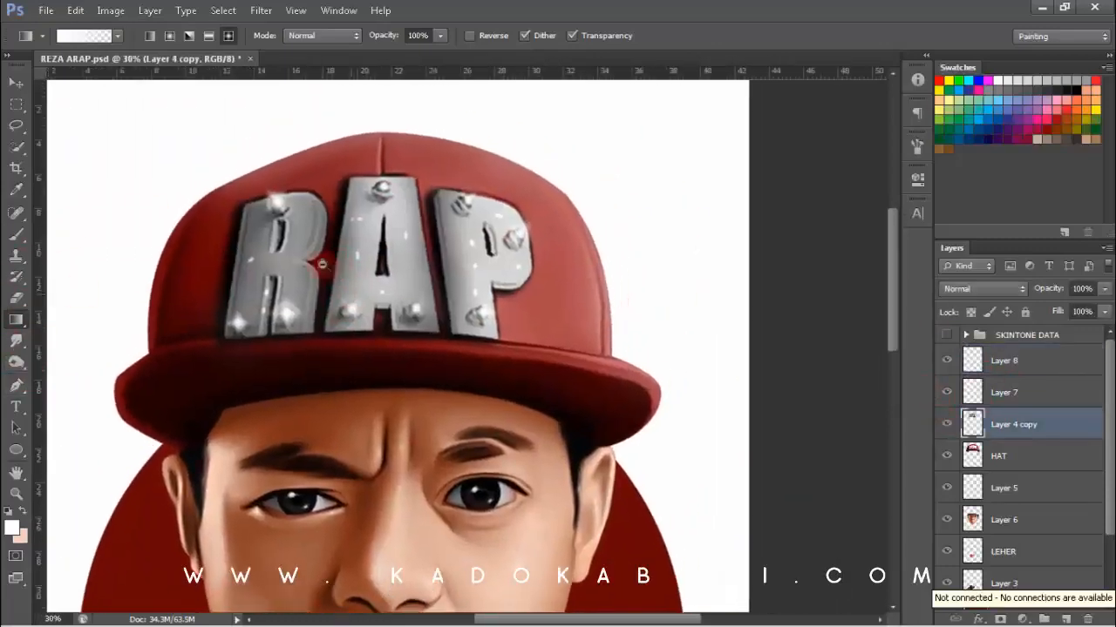
left_click(1069, 615)
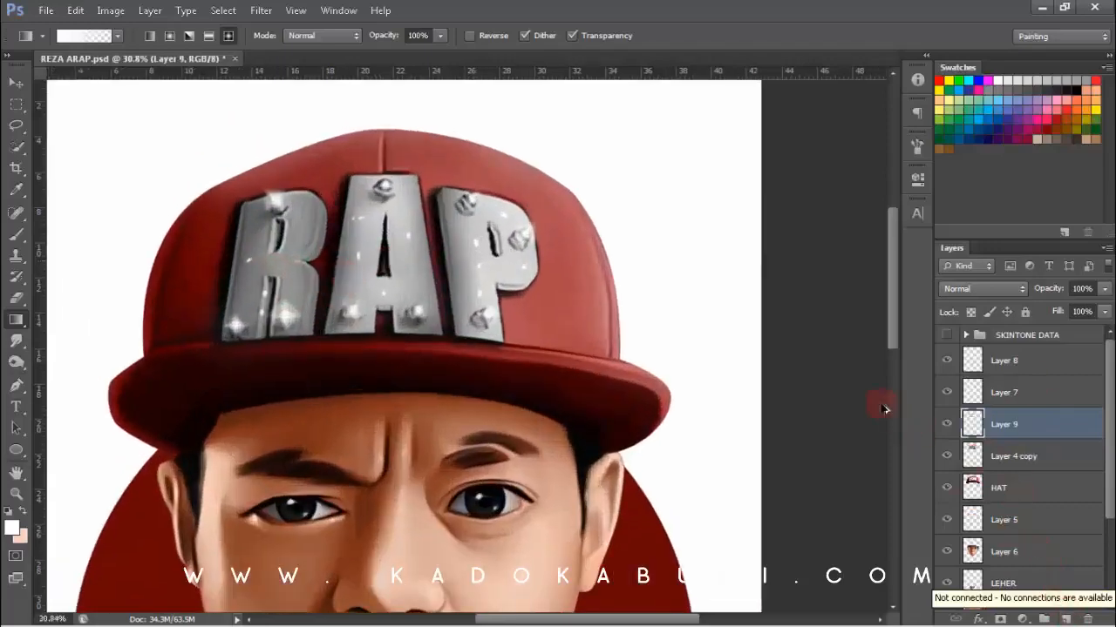
key("ctrl+alt+g")
- Choose the soft-edged round 149 px brush tip and set both its opacity and flow to 30%
key("b")
right_click(293, 252)
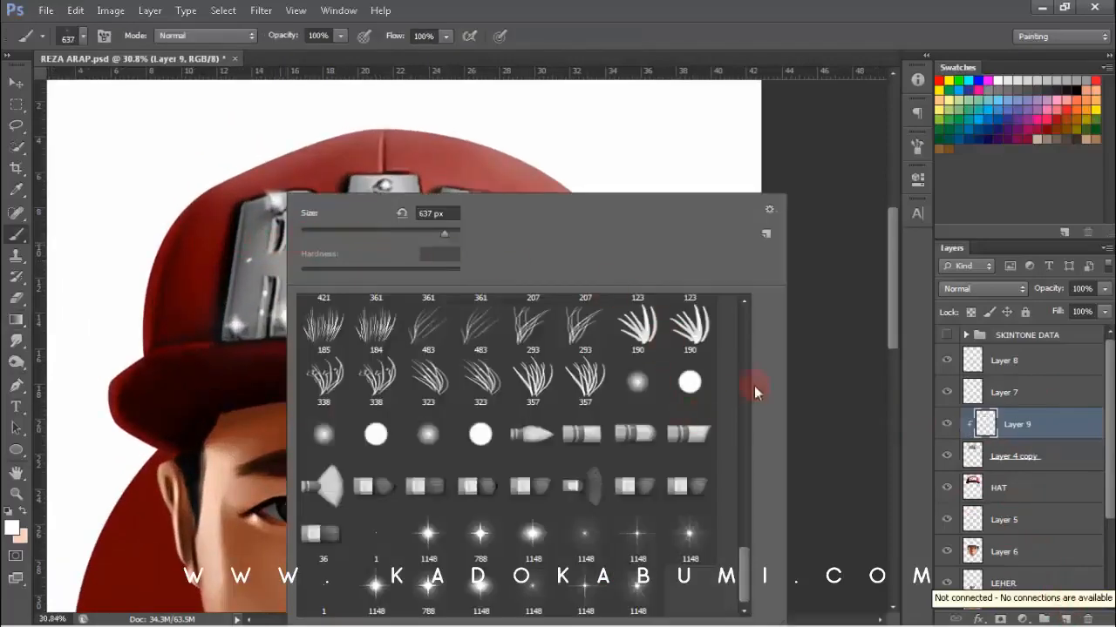
mouse_move(748, 568)
left_mouse_down()
mouse_move(745, 475)
mouse_move(701, 299)
left_mouse_up()
left_click(638, 370)
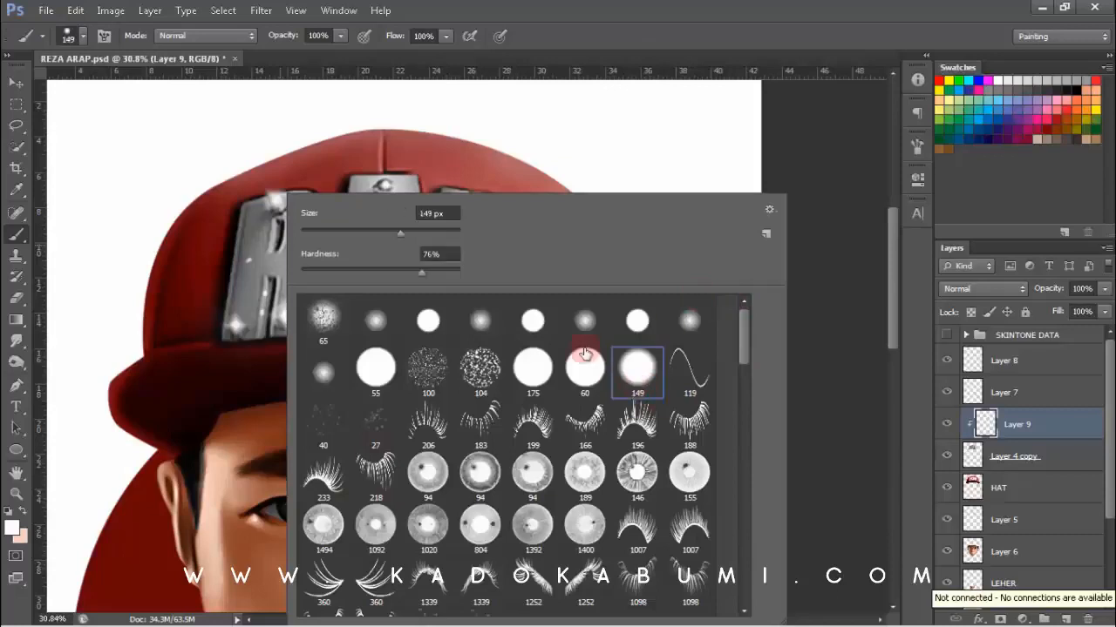
left_click(462, 112)
left_click(319, 35)
type("30")
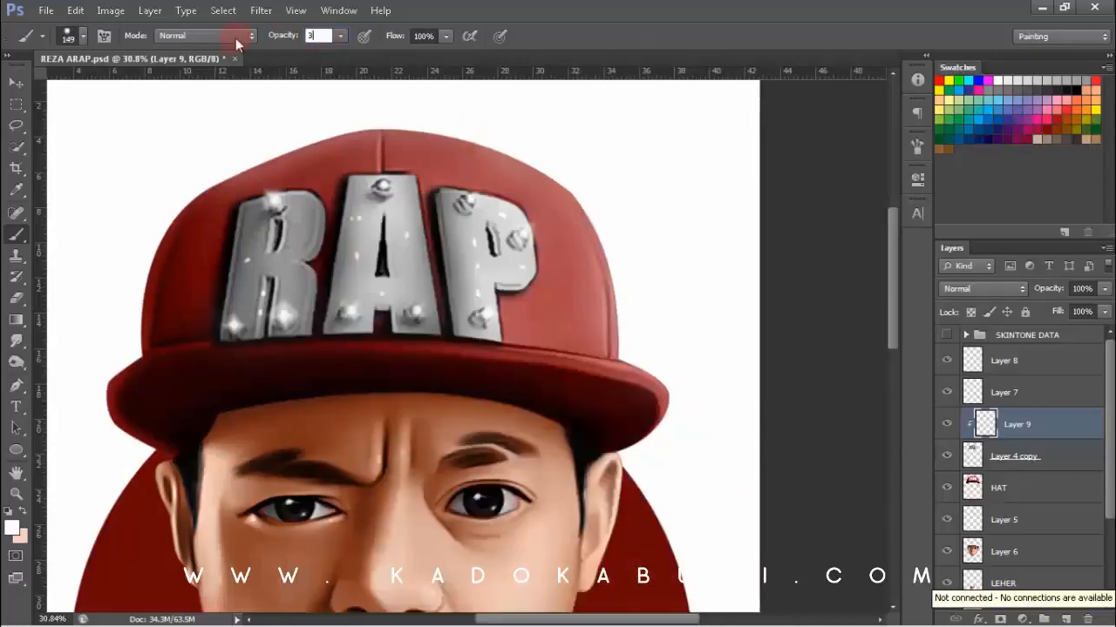
key("Tab")
type("30")
key("Return")
- Paint soft shading over the metal letters on the clipped layer and merge that layer with Layer 4 copy
left_click_drag(444, 269, 470, 256)
left_click(375, 229, "alt")
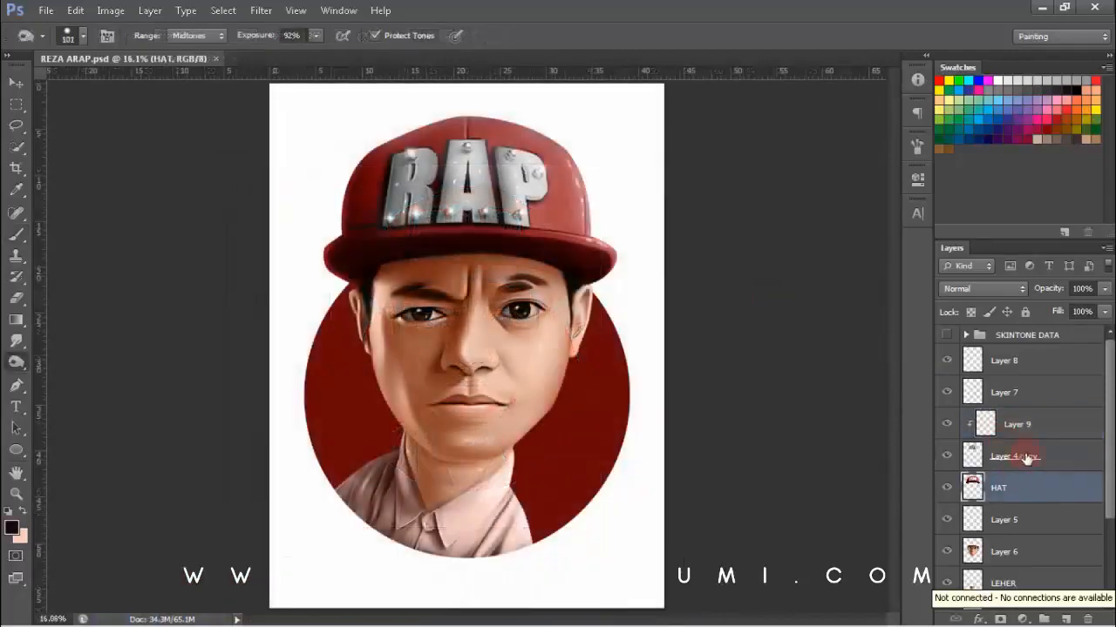
left_click(1028, 457)
key("ctrl+e")
- Add a new layer clipped to Layer 6 and choose a soft 139 px brush tip at 100% opacity and flow
left_click(1011, 523)
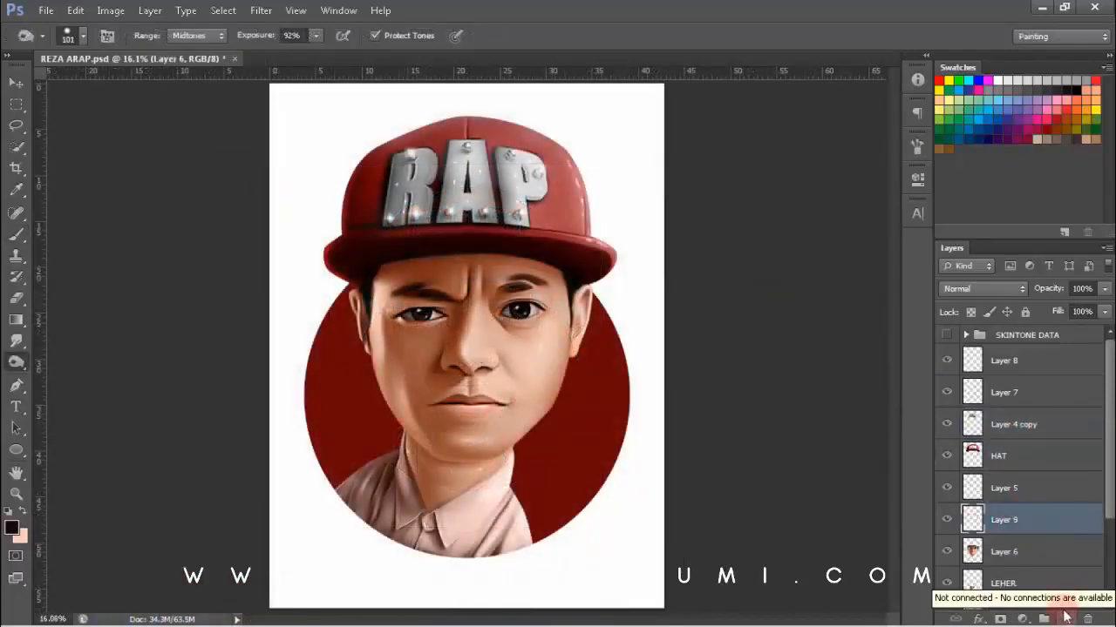
key("b")
right_click(573, 338)
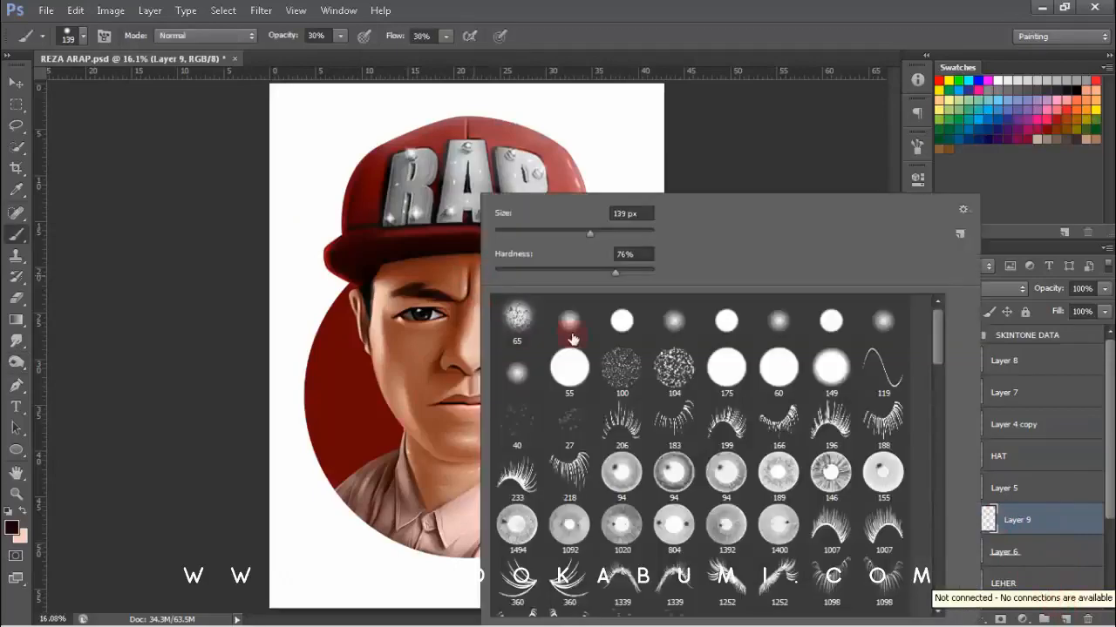
left_click(414, 349)
left_click_drag(448, 379, 443, 375)
left_click_drag(430, 336, 484, 330)
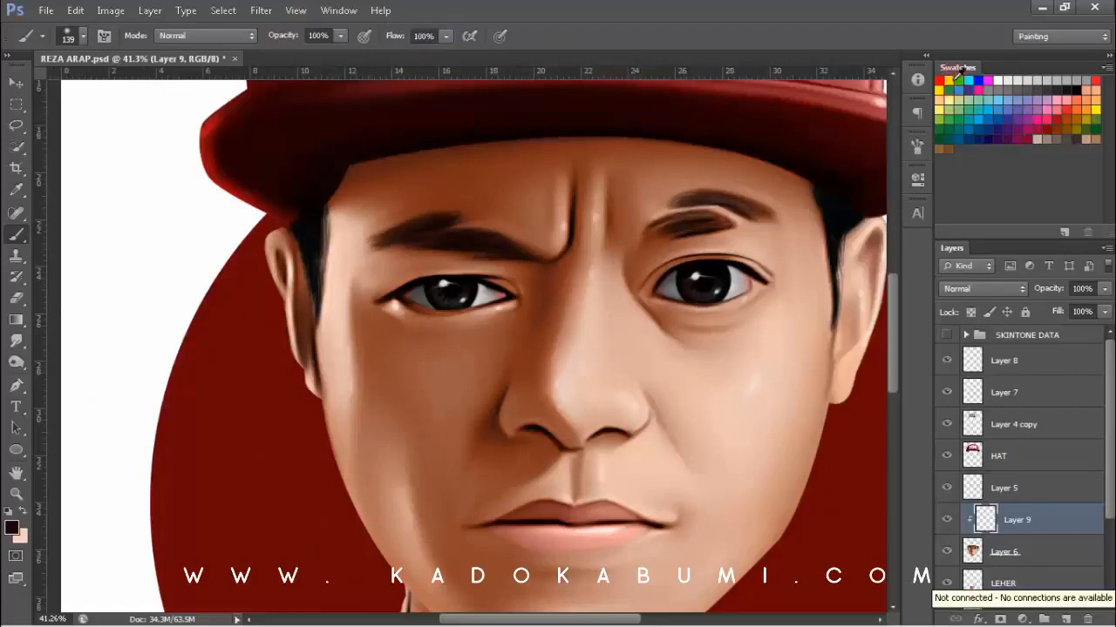
- Set the foreground colour to bright red and the clipped layer's blend mode to Soft Light
mouse_move(633, 359)
left_mouse_down()
mouse_move(511, 224)
mouse_move(472, 202)
left_mouse_up()
mouse_move(523, 254)
left_mouse_down()
mouse_move(568, 244)
mouse_move(539, 225)
left_mouse_up()
left_click_drag(539, 225, 532, 225)
left_click(950, 289)
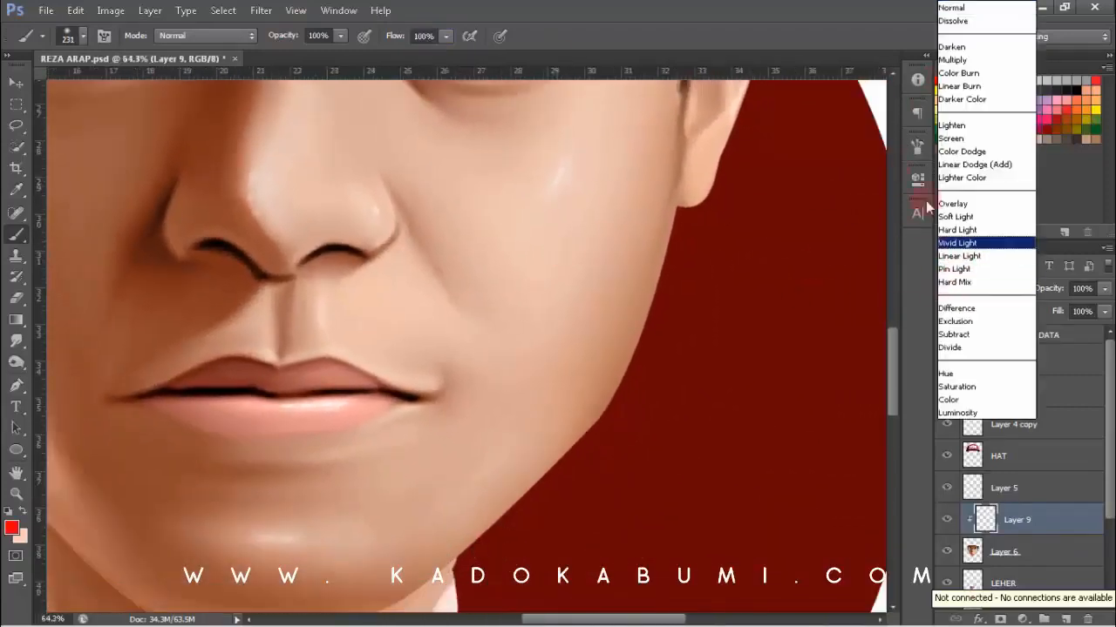
left_click(956, 217)
- Paint red over the brightly lit cheek, the nose tip and the chin
mouse_move(567, 323)
left_mouse_down()
mouse_move(535, 276)
mouse_move(587, 299)
mouse_move(591, 318)
mouse_move(550, 282)
mouse_move(630, 256)
mouse_move(610, 410)
mouse_move(531, 290)
mouse_move(615, 261)
mouse_move(593, 430)
mouse_move(514, 485)
left_mouse_up()
mouse_move(494, 501)
left_mouse_down()
mouse_move(587, 398)
mouse_move(483, 381)
left_mouse_up()
left_click_drag(549, 221, 545, 323)
left_click_drag(547, 321, 524, 319)
left_click_drag(532, 316, 551, 290)
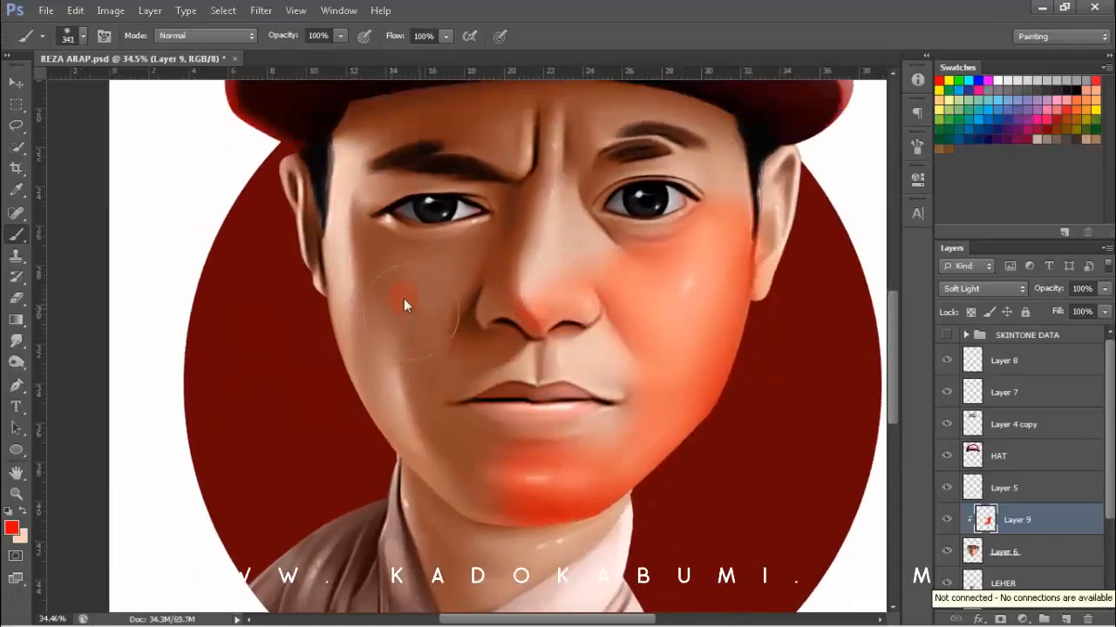
- Paint red over the shaded cheek and along its jawline on the same layer
left_click_drag(365, 254, 386, 348)
left_click_drag(397, 314, 411, 319)
mouse_move(366, 266)
left_mouse_down()
mouse_move(381, 361)
mouse_move(372, 435)
mouse_move(433, 436)
left_mouse_up()
left_click_drag(500, 406, 323, 356)
left_click_drag(427, 333, 348, 295)
- Adjust the red blush layer with Hue/Saturation, using hue -3 and lightness +19
key("ctrl+u")
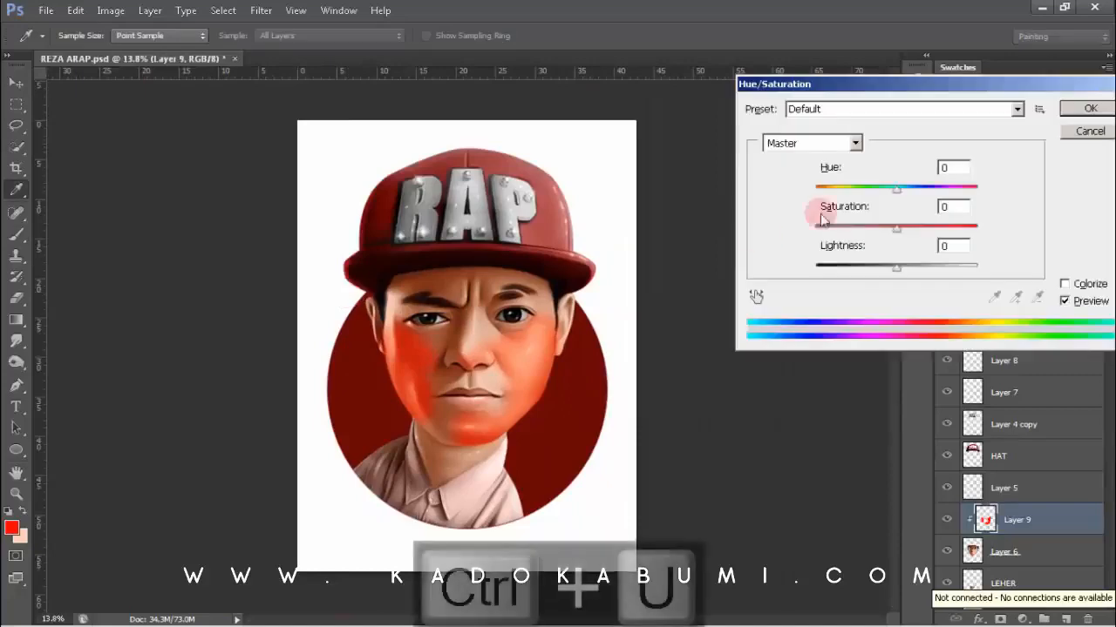
mouse_move(900, 191)
left_mouse_down()
mouse_move(883, 189)
mouse_move(889, 199)
left_mouse_up()
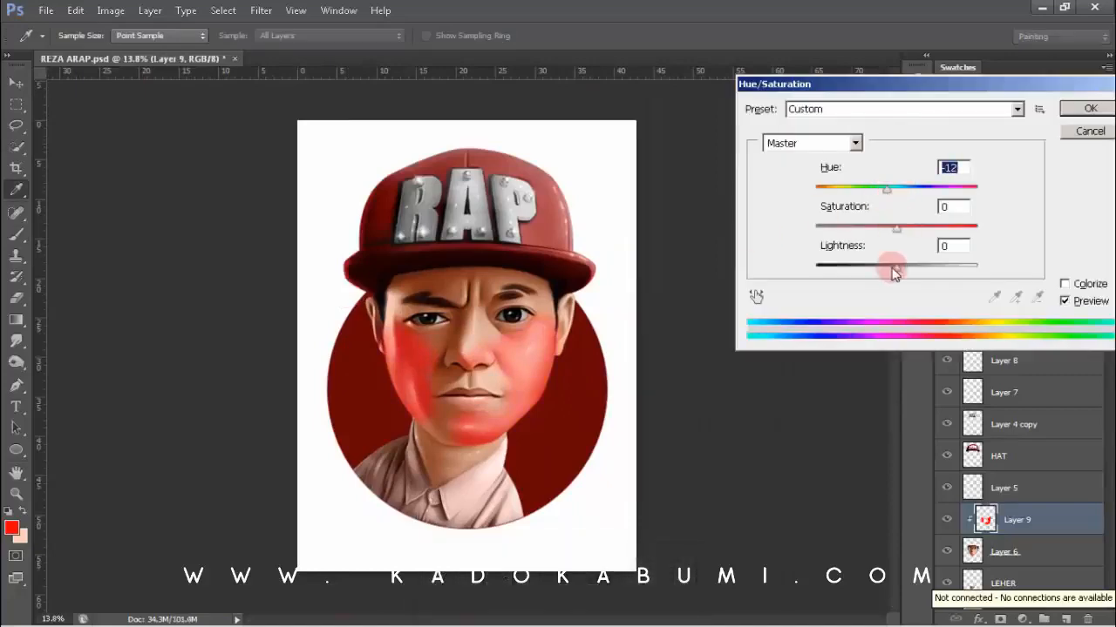
left_click_drag(895, 267, 923, 267)
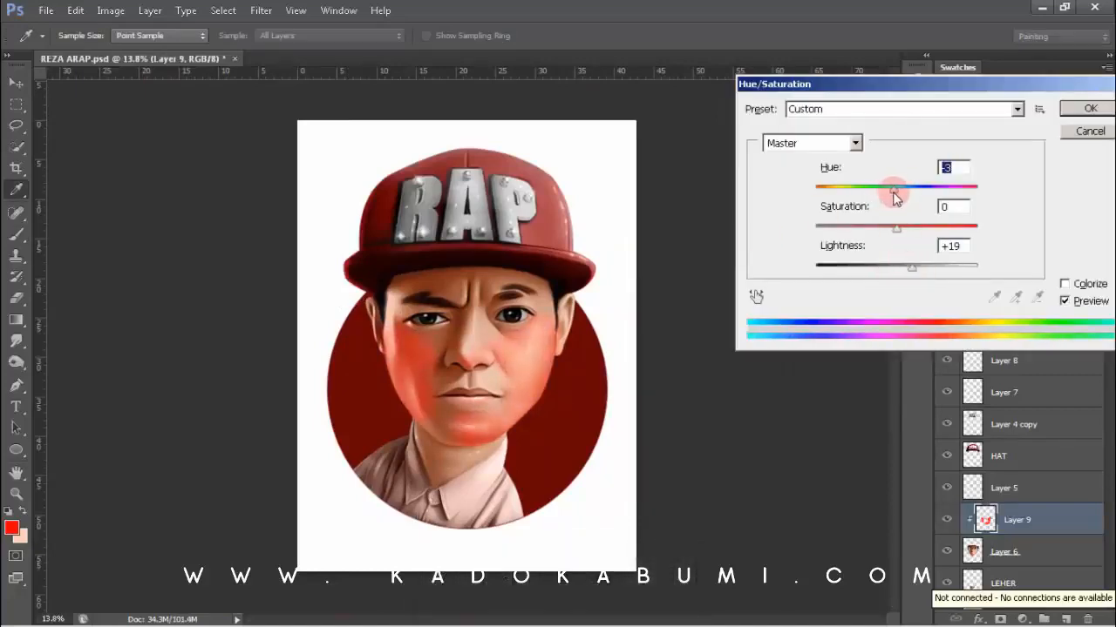
left_click(1069, 136)
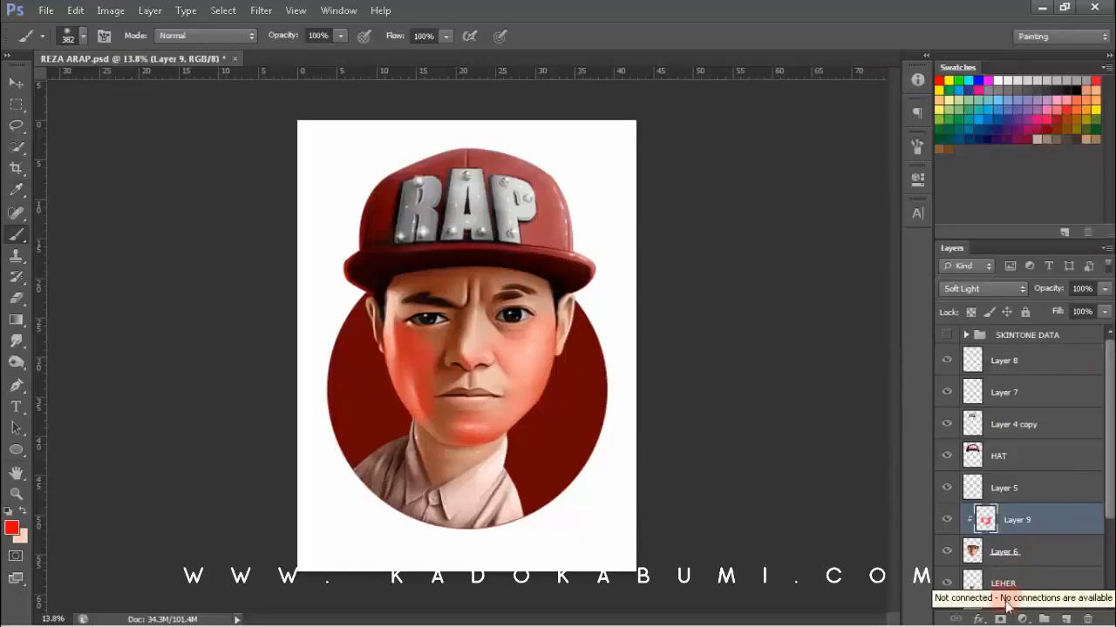
- Add a layer mask to the blush layer and set a black 460 px brush to 50% opacity and 28% flow
left_click(1001, 618)
left_click_drag(482, 413, 531, 414)
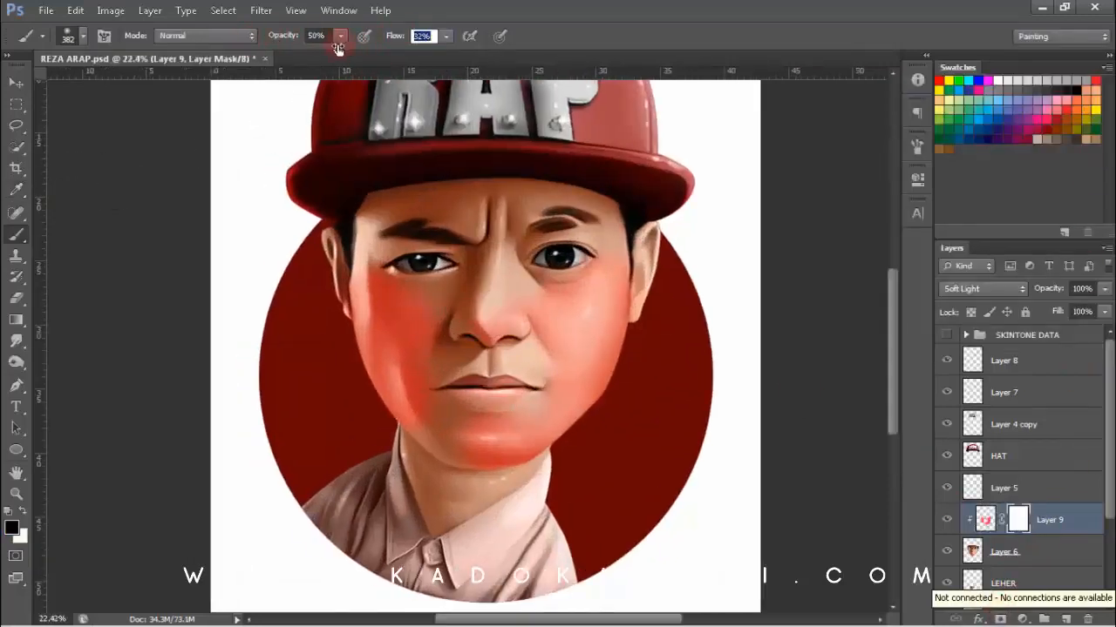
left_click_drag(338, 48, 335, 47)
left_click_drag(389, 175, 331, 128)
left_click_drag(294, 232, 341, 234)
key("bracketright")
key("bracketright")
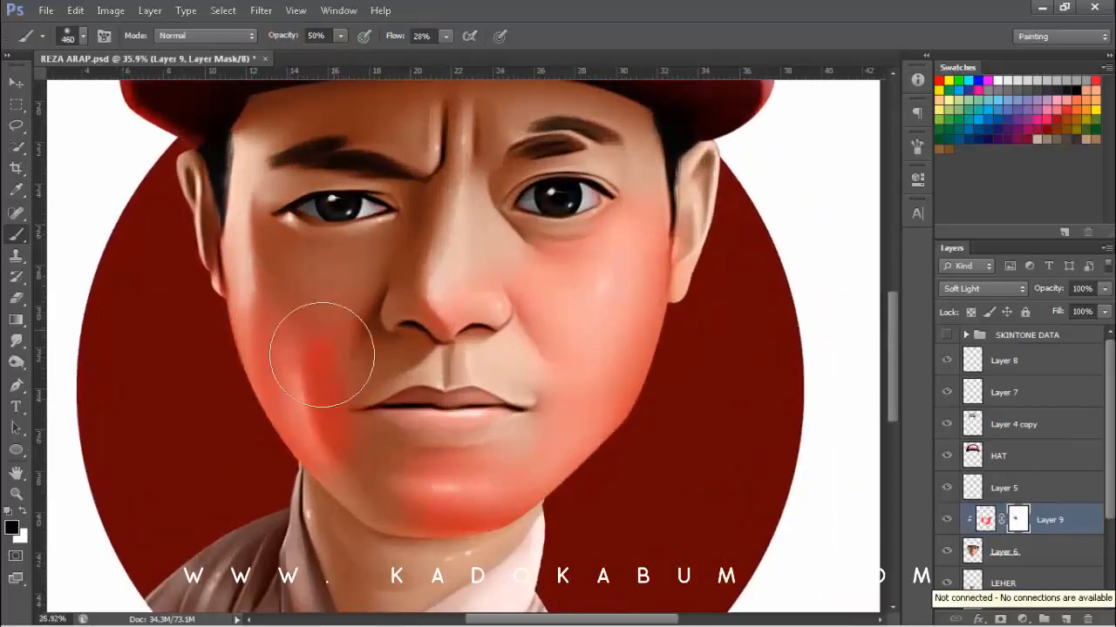
- Paint black on the mask over both cheeks, the nose and the chin to fade the red into a subtle blush
left_click_drag(322, 355, 358, 389)
mouse_move(336, 296)
left_mouse_down()
mouse_move(321, 378)
mouse_move(301, 404)
left_mouse_up()
left_click_drag(252, 338, 178, 346)
left_click_drag(271, 342, 321, 346)
mouse_move(180, 225)
left_mouse_down()
mouse_move(438, 263)
mouse_move(385, 393)
mouse_move(230, 393)
left_mouse_up()
left_click_drag(375, 375, 351, 251)
left_click_drag(440, 384, 536, 382)
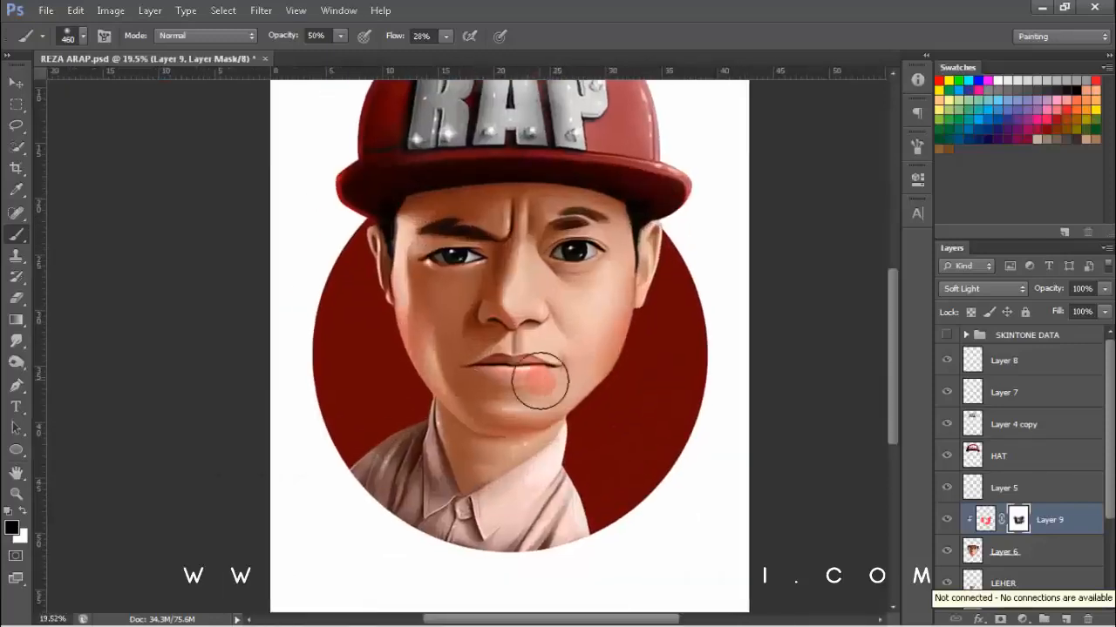
- Enlarge the brush to 680 px and soften the remaining red on the mask along the cheek edges
left_click_drag(644, 366, 655, 366)
key("bracketright")
key("bracketright")
key("bracketright")
key("bracketright")
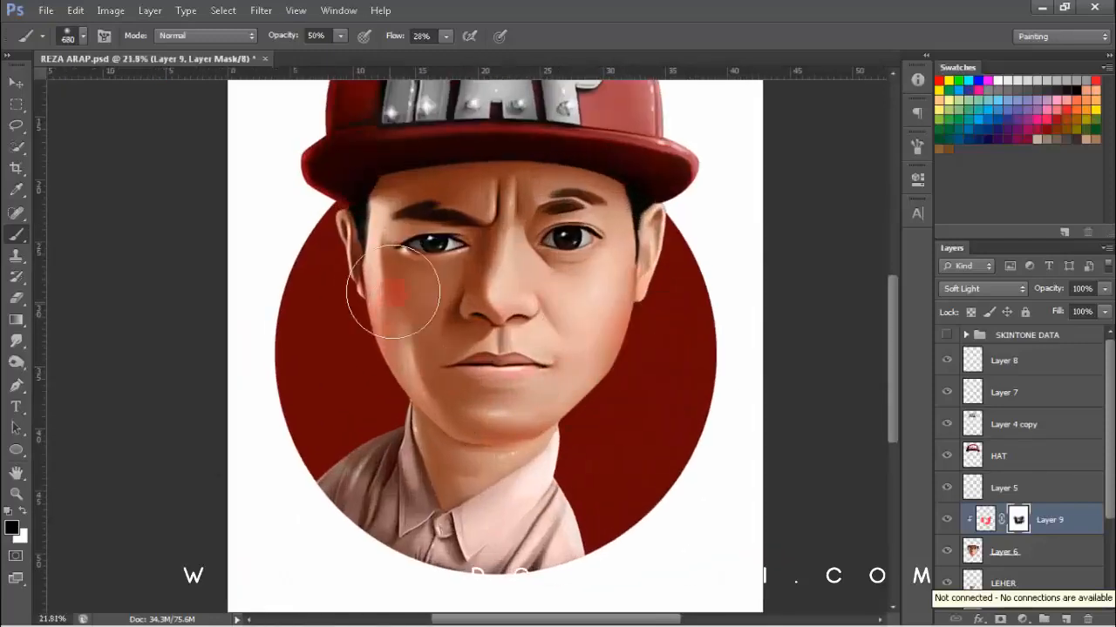
mouse_move(393, 296)
left_mouse_down()
mouse_move(372, 244)
mouse_move(342, 284)
left_mouse_up()
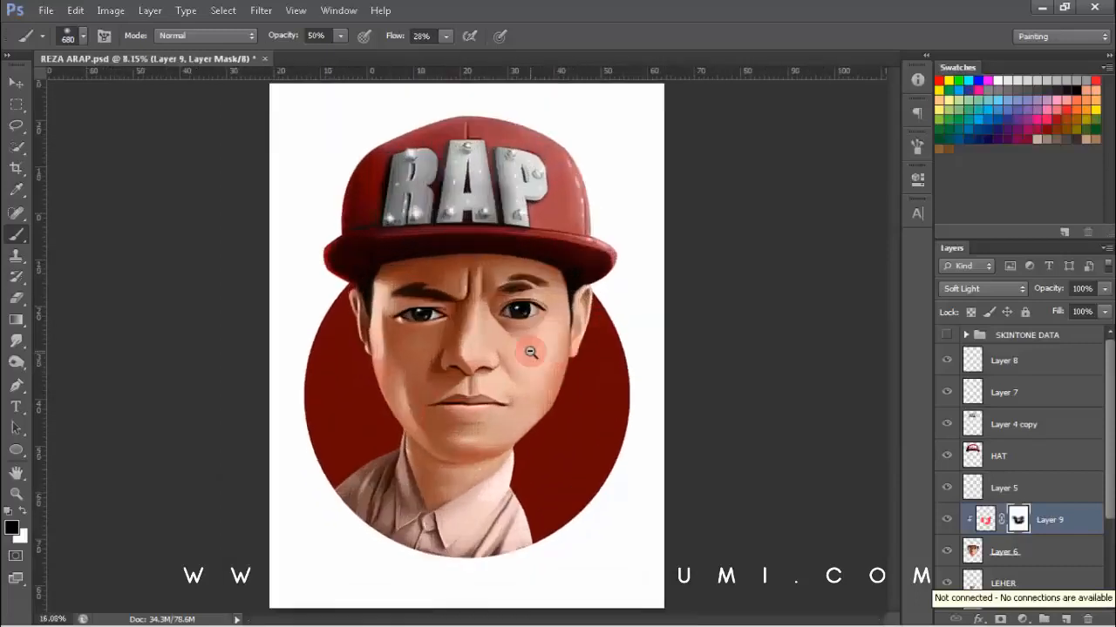
- Merge the masked blush layer into Layer 6 and check the face at different magnifications
left_click(1061, 550)
key("ctrl+e")
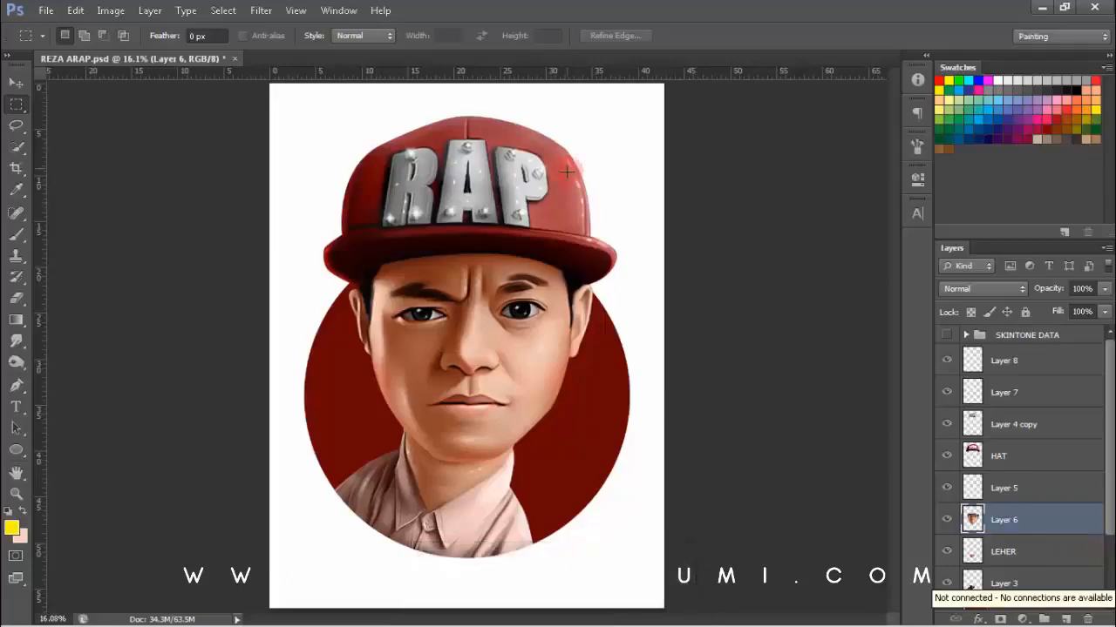
scroll(513, 272, "down", 4, "alt")
scroll(326, 334, "up", 8, "alt")
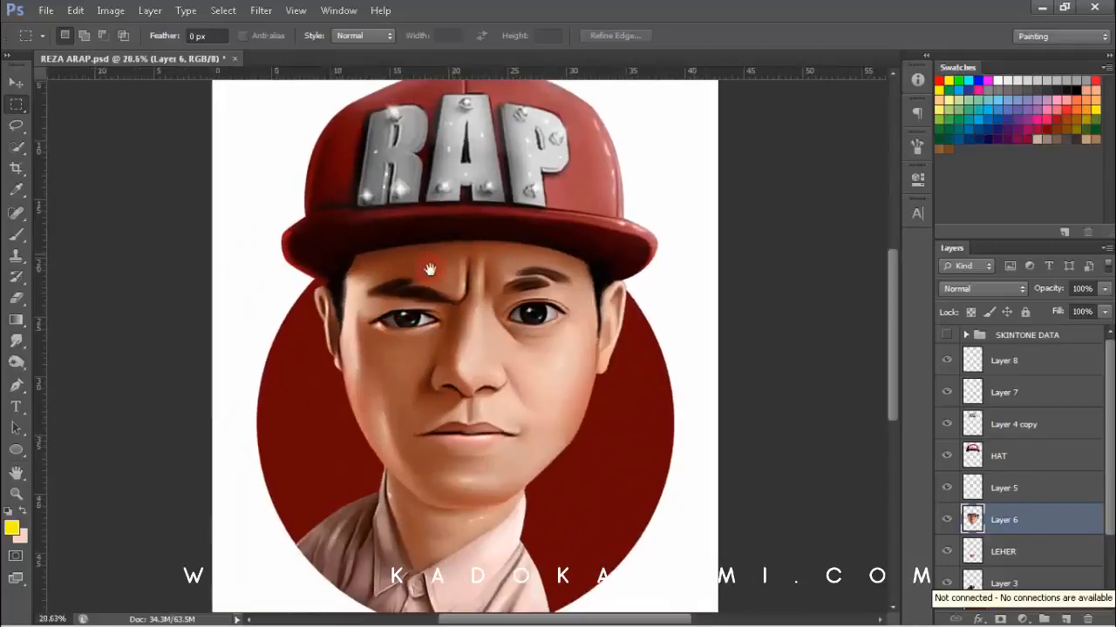
scroll(353, 304, "down", 2, "alt")
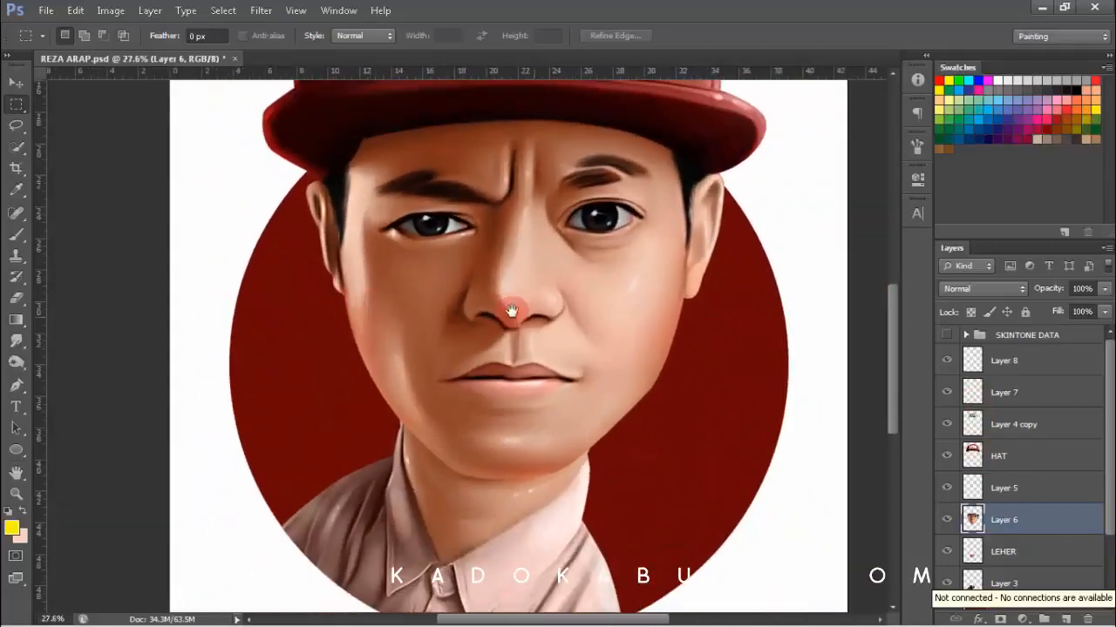
- Brighten the Ellipse 1 background circle's fill to the red 8d0707
scroll(511, 311, "down", 5)
left_click_drag(1112, 462, 1111, 488)
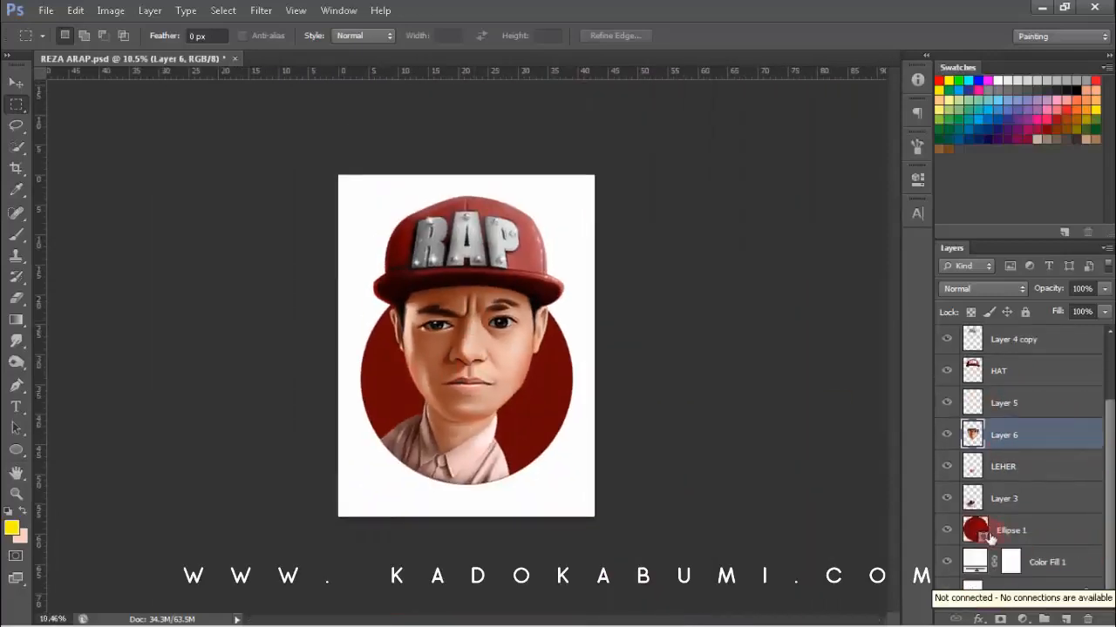
double_click(976, 530)
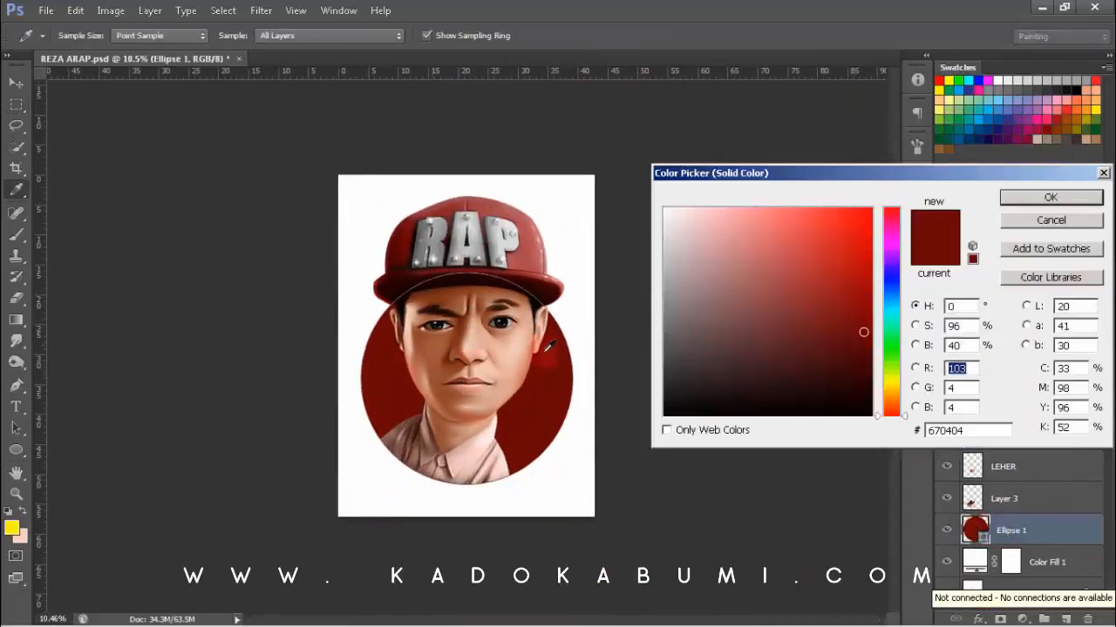
mouse_move(856, 318)
left_mouse_down()
mouse_move(837, 302)
mouse_move(821, 322)
mouse_move(866, 300)
left_mouse_up()
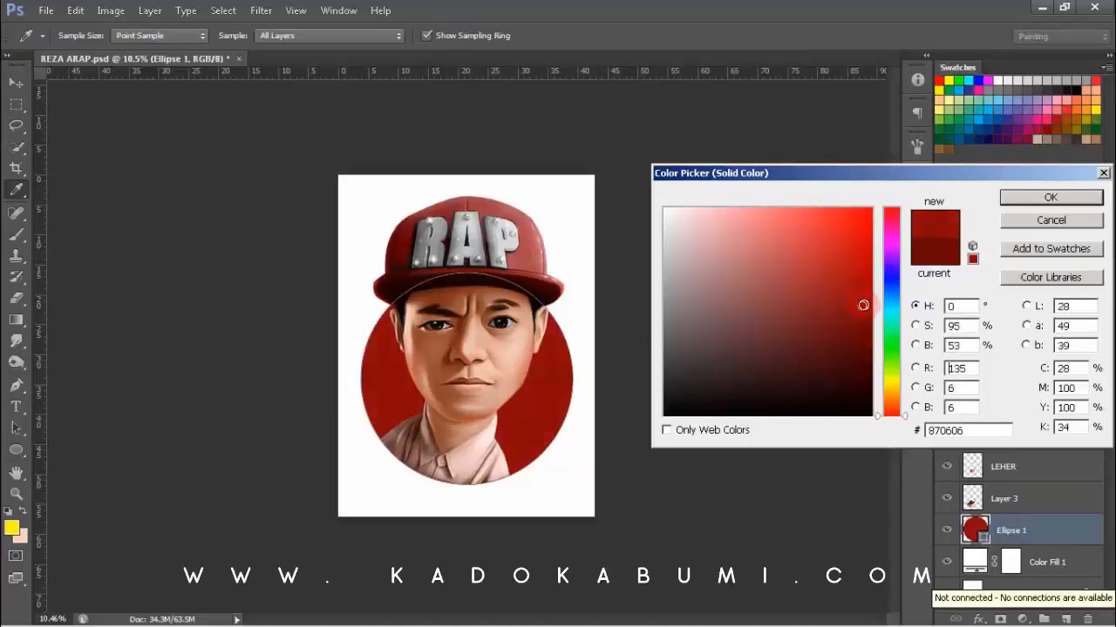
left_click(1007, 198)
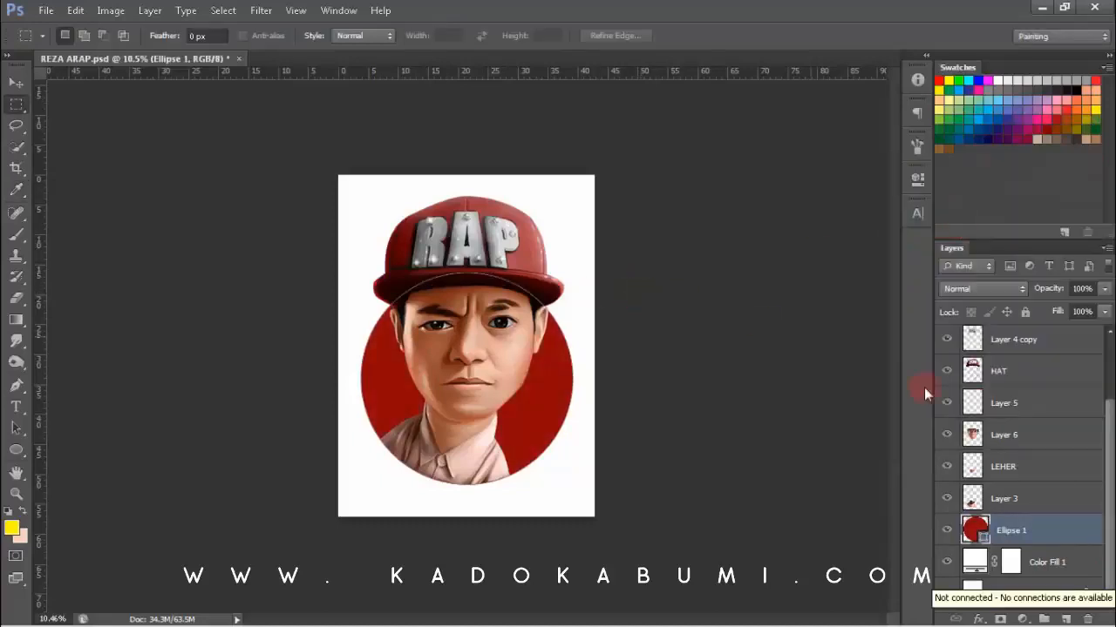
double_click(975, 529)
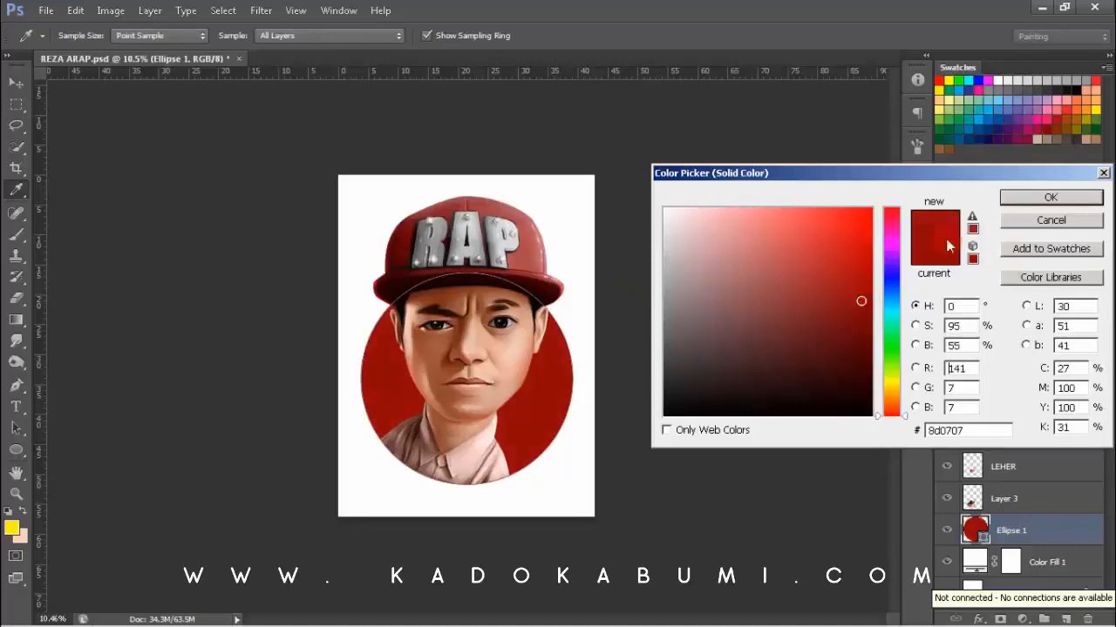
left_click(1002, 197)
- Set the Ellipse 1 background circle's fill to the red 830707 and select the Background layer
scroll(508, 331, "down", 3)
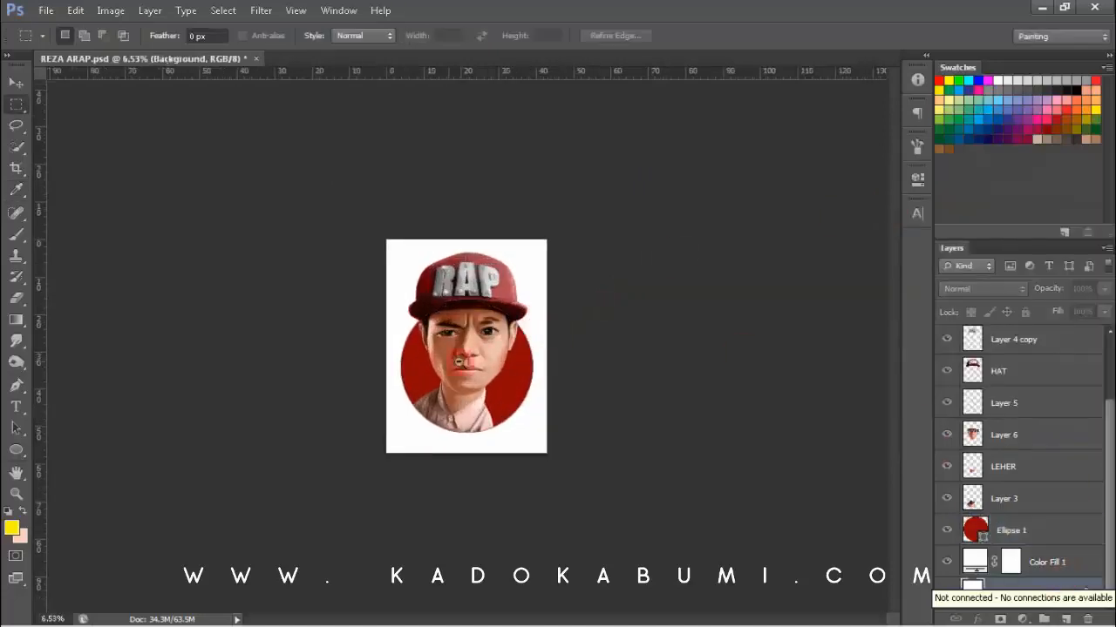
scroll(466, 346, "up", 3)
double_click(974, 529)
left_click(859, 310)
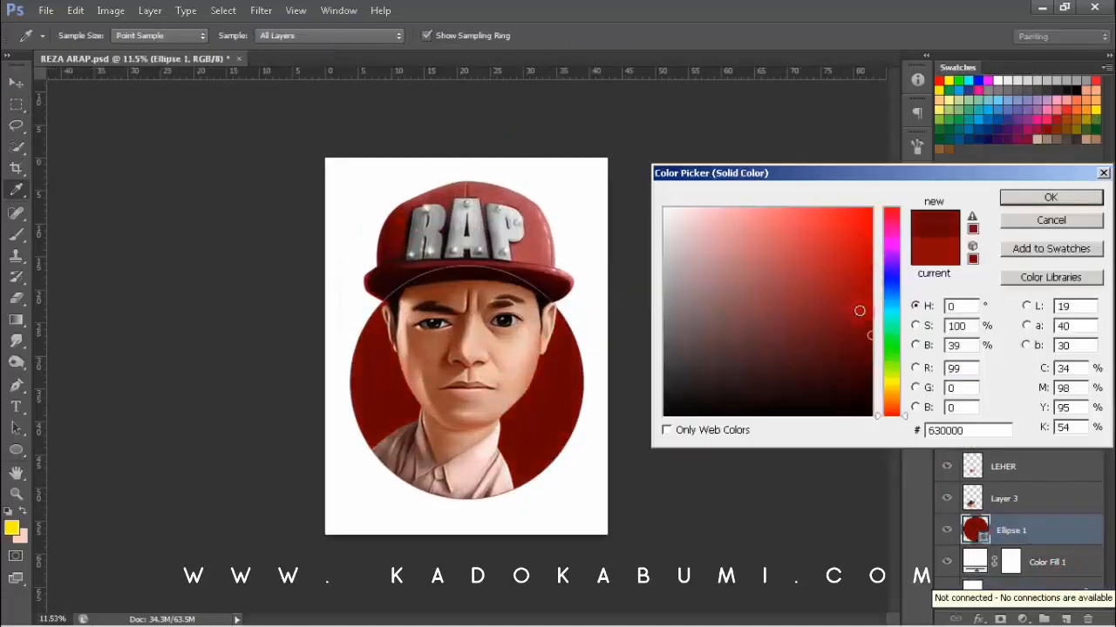
left_click(862, 315)
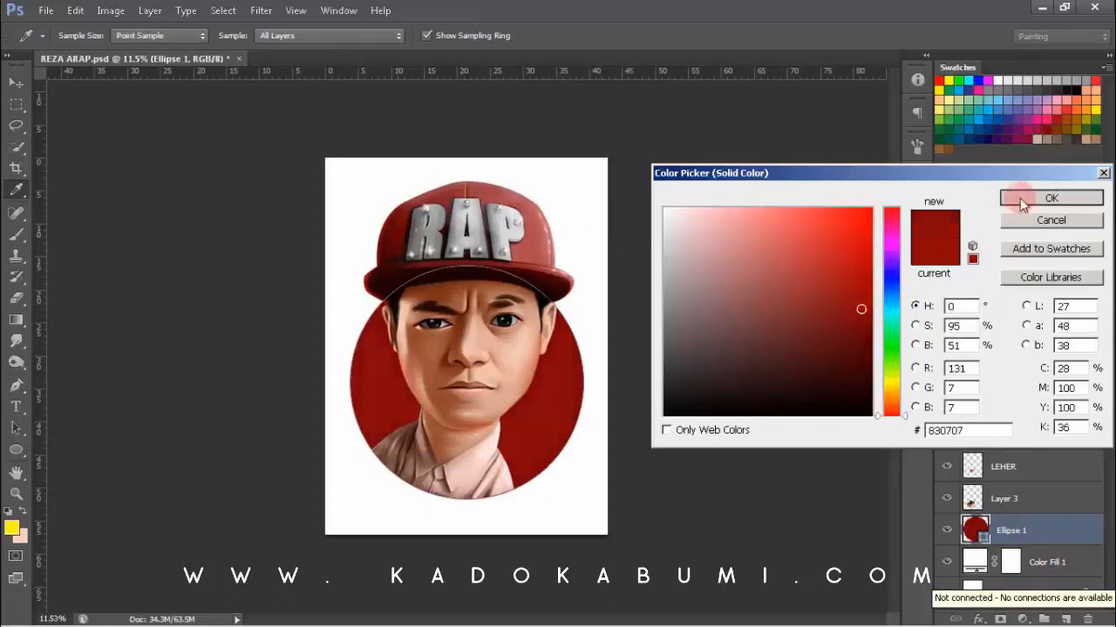
left_click(1023, 202)
left_click(1037, 586)
- Add a new layer directly above Layer 6 and clip it to Layer 6
scroll(314, 405, "down", 4)
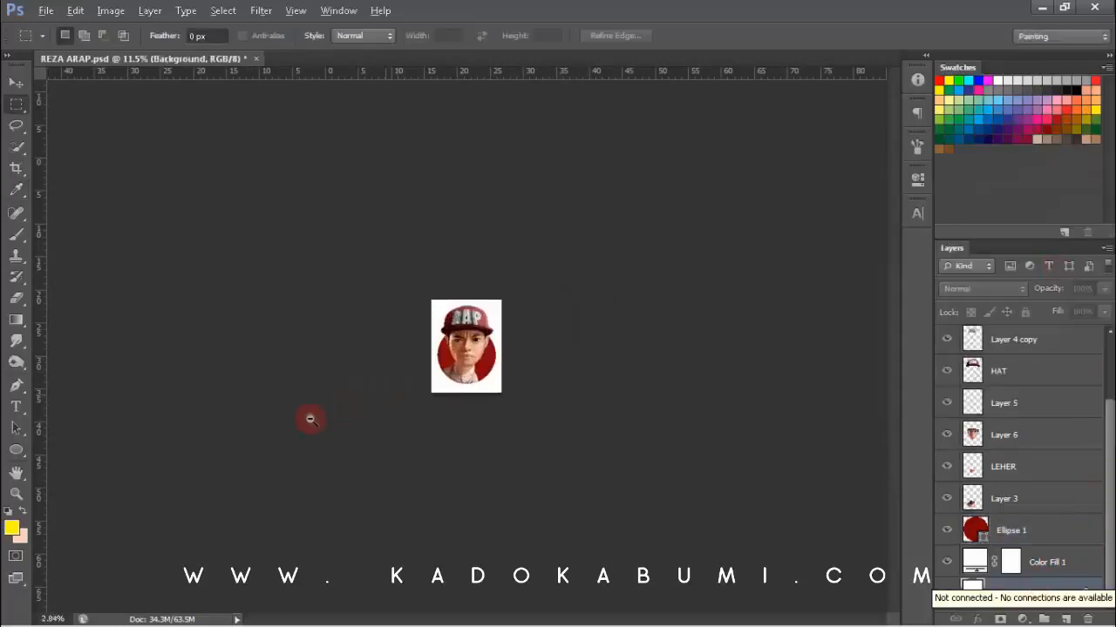
scroll(318, 425, "up", 2)
scroll(327, 431, "up", 3)
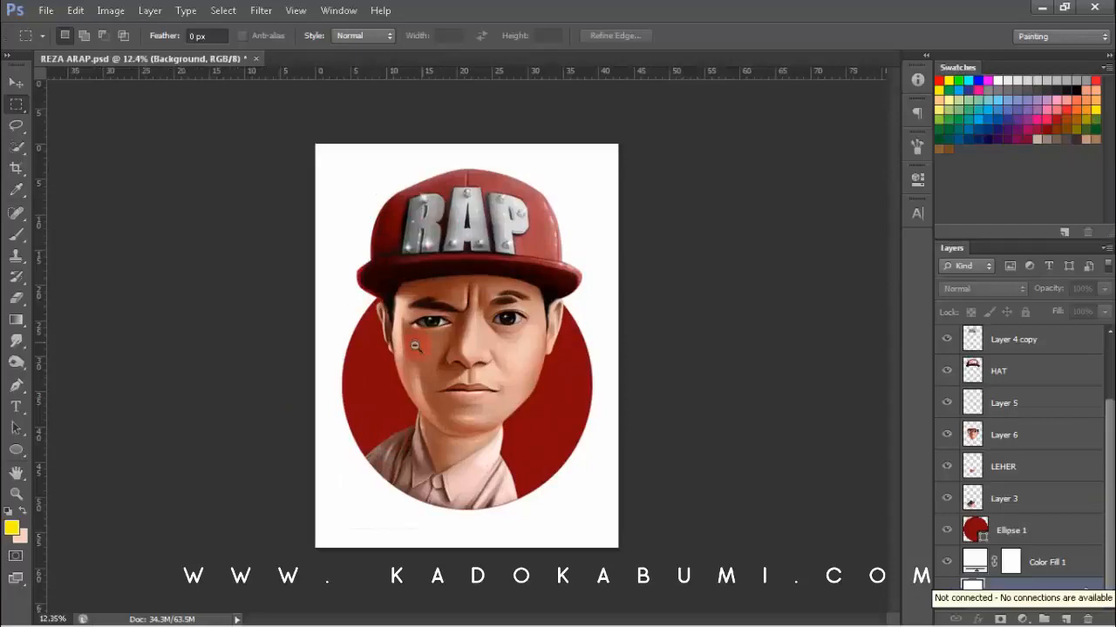
scroll(346, 336, "down", 3)
scroll(415, 358, "up", 3)
left_click(426, 359)
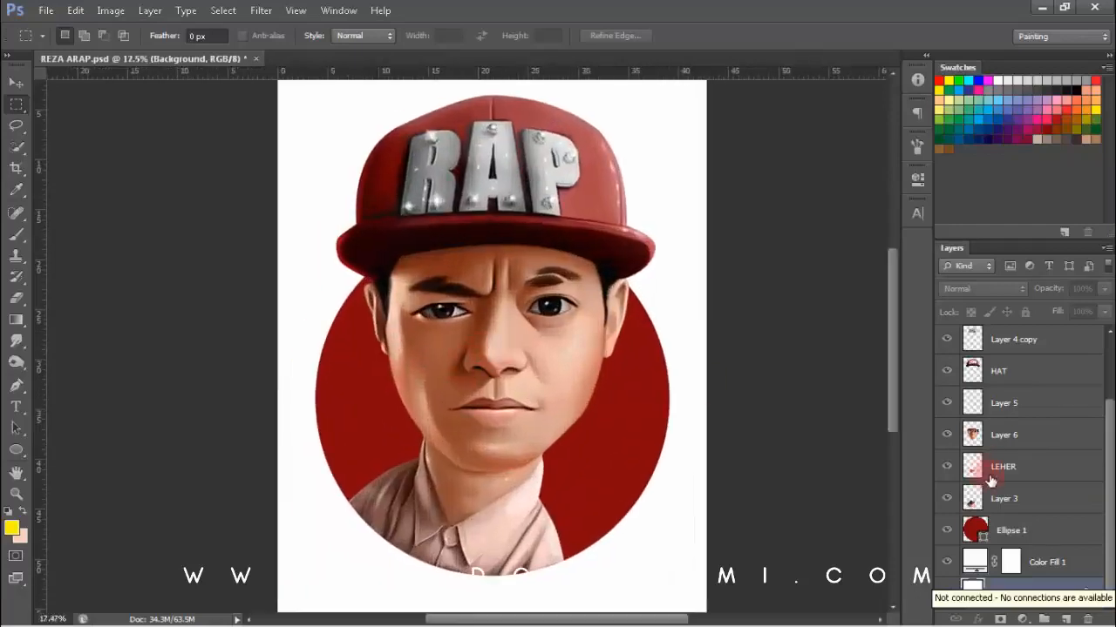
left_click(1037, 435)
left_click(1064, 619)
key("ctrl+alt+g")
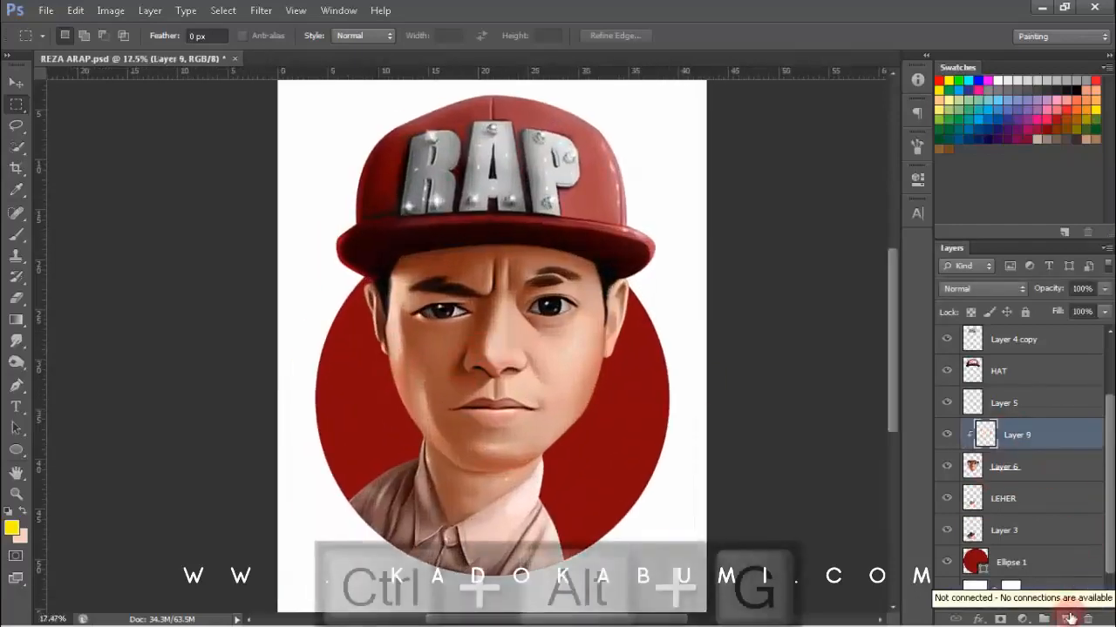
- Set up the 149 px brush with 76% hardness, 30% opacity and 30% flow for painting on the clipped layer
scroll(366, 375, "up", 2)
left_click(16, 235)
scroll(252, 227, "up", 3)
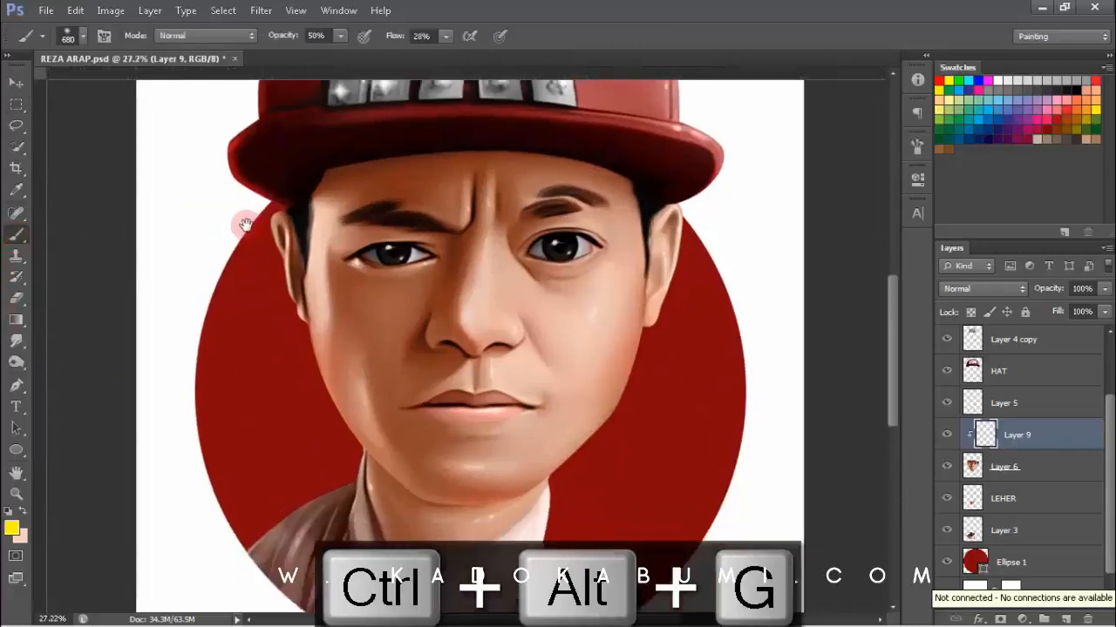
right_click(261, 205)
left_click_drag(244, 309, 237, 241)
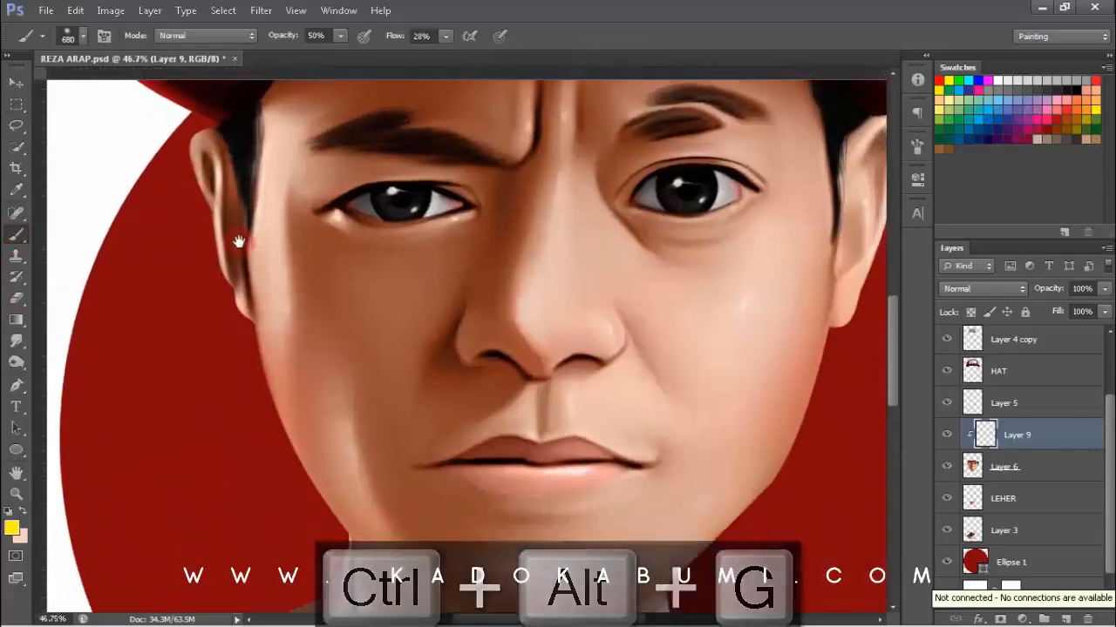
scroll(237, 241, "up", 1)
right_click(247, 240)
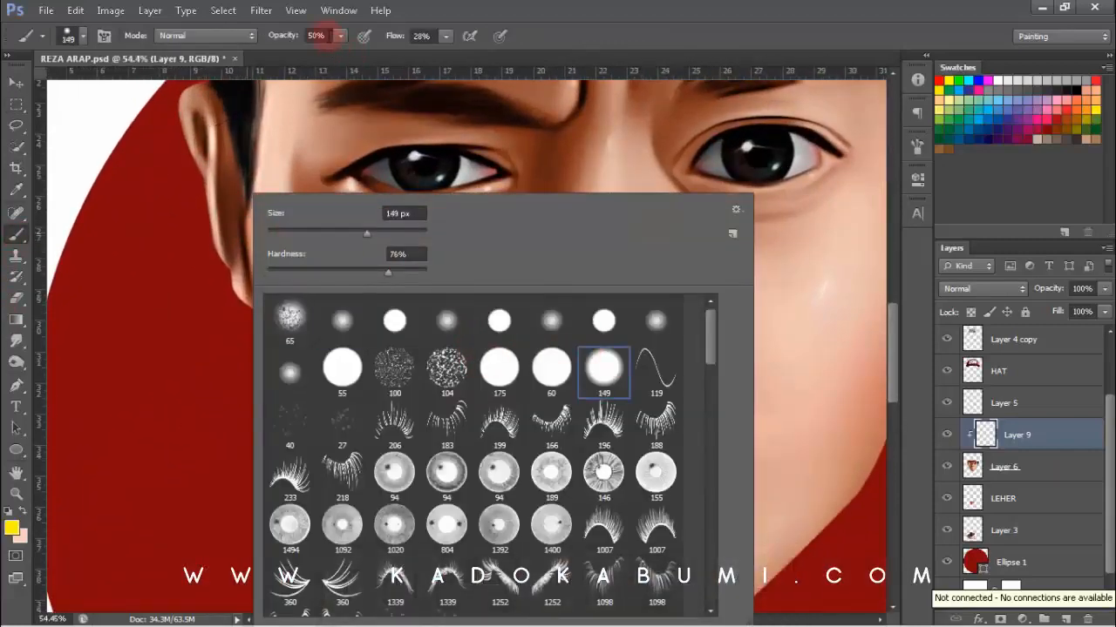
left_click_drag(327, 36, 178, 70)
type("30")
key("Tab")
type("30")
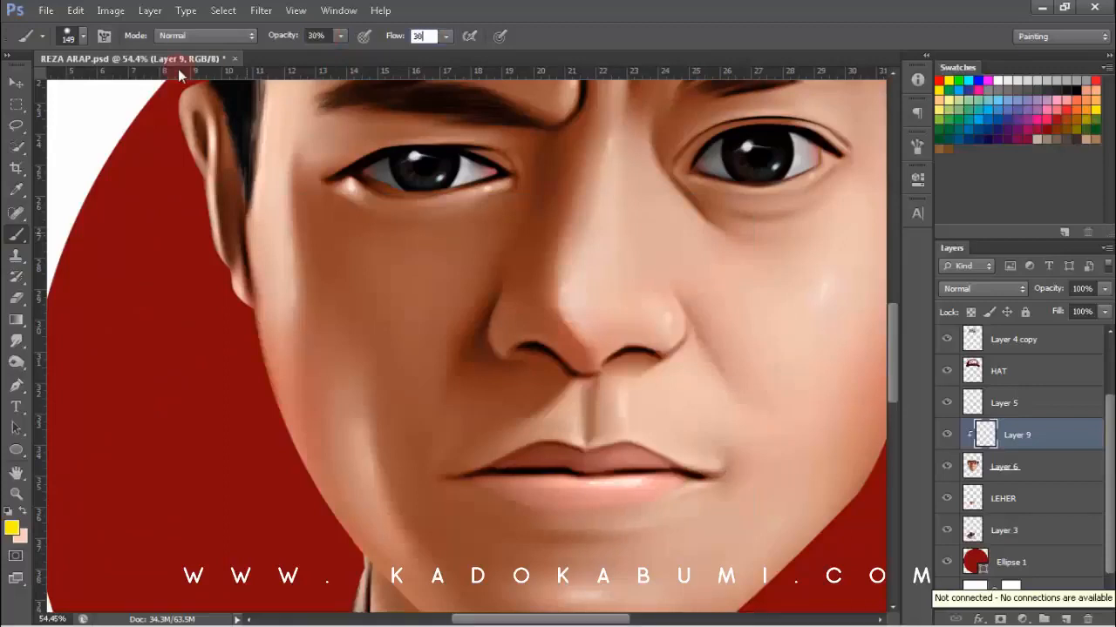
key("Return")
scroll(244, 326, "down", 2)
scroll(236, 279, "up", 2)
right_click(240, 201)
key("Escape")
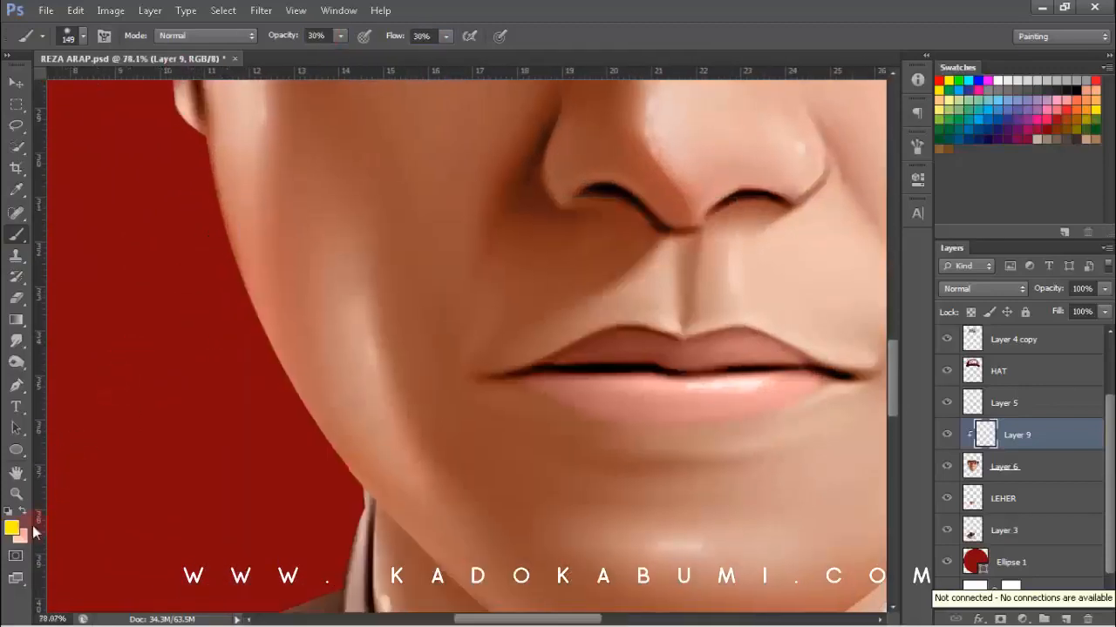
- Try painting a yellow glow along the left cheek, jaw and chin edge with a brush up to 207 px, and undo the strokes
scroll(222, 375, "down", 2)
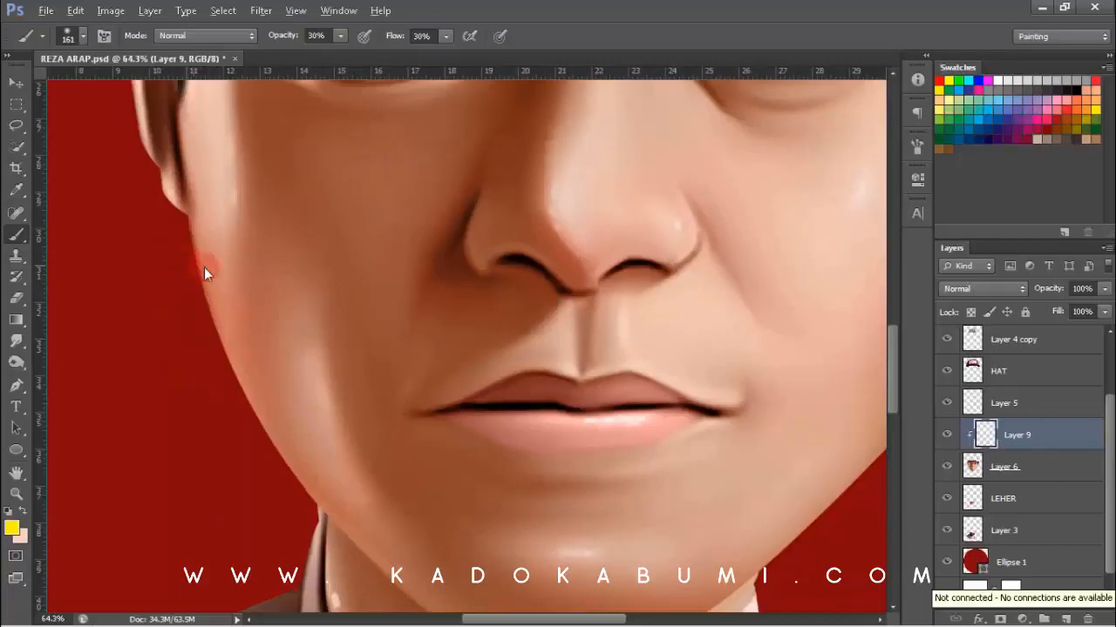
right_click(211, 374, "alt")
scroll(149, 357, "down", 3)
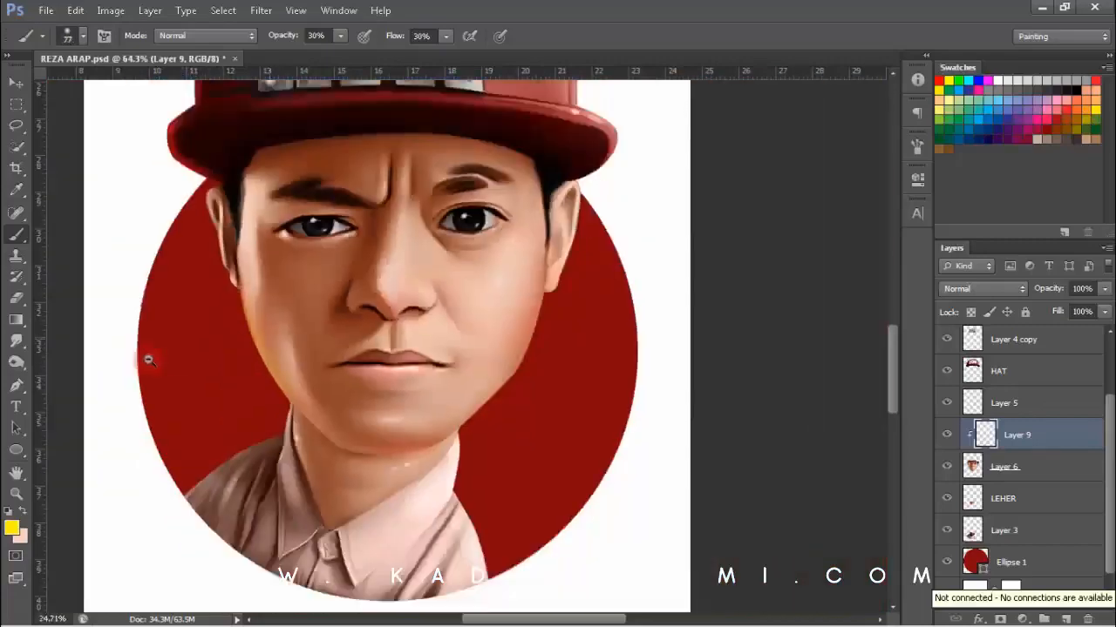
scroll(249, 360, "up", 2)
left_click_drag(256, 353, 191, 326)
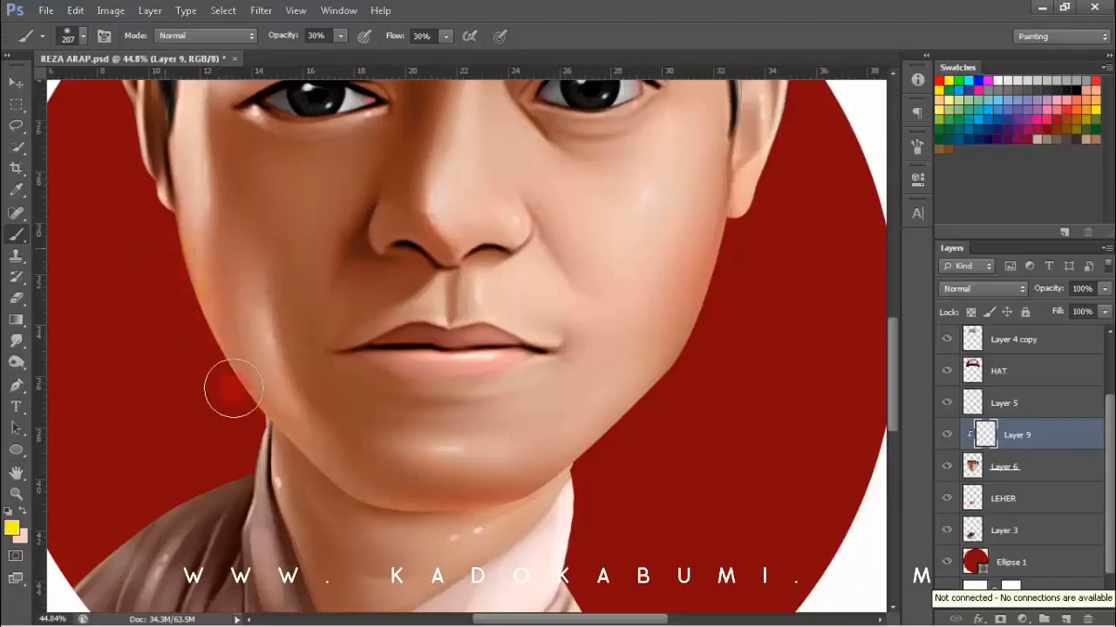
scroll(426, 520, "down", 4)
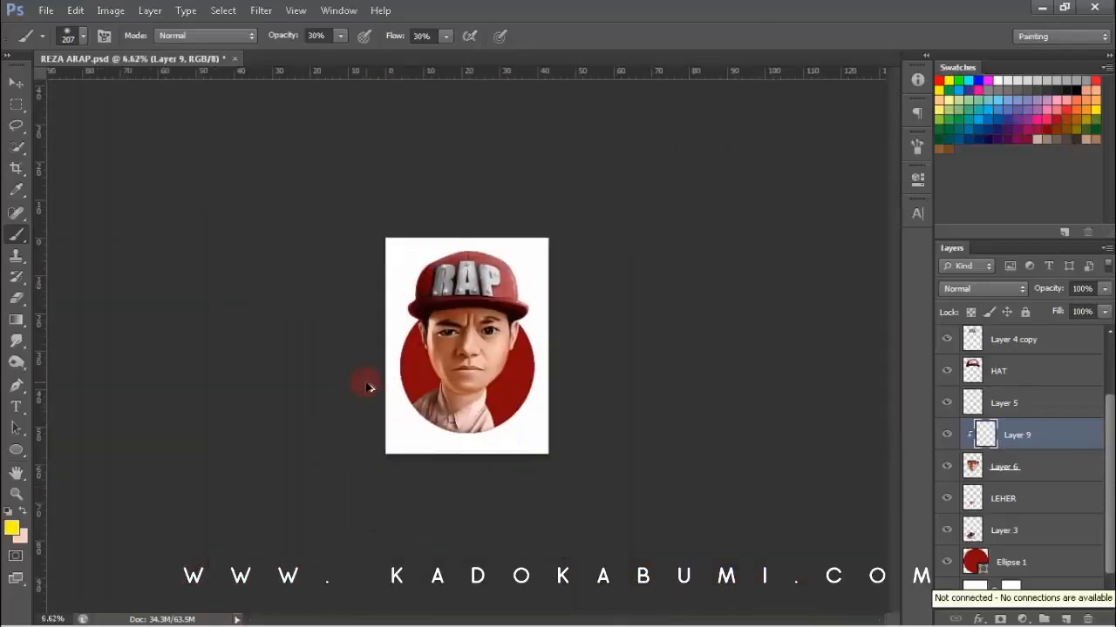
scroll(363, 379, "up", 2)
scroll(504, 385, "up", 2)
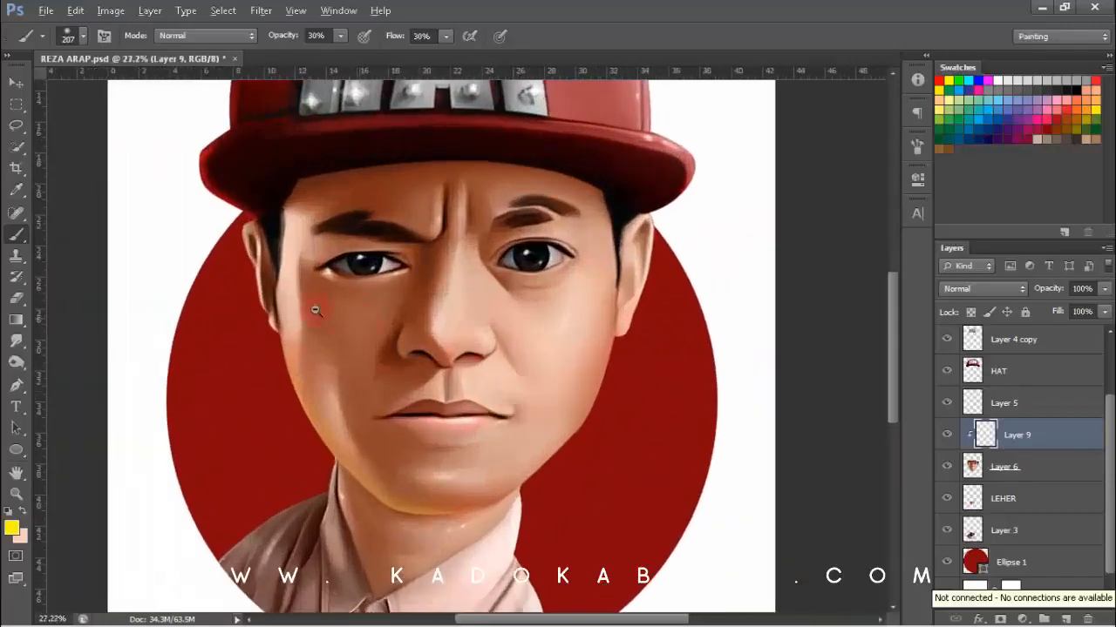
scroll(334, 381, "up", 2)
scroll(319, 361, "up", 1)
key("ctrl+alt+z")
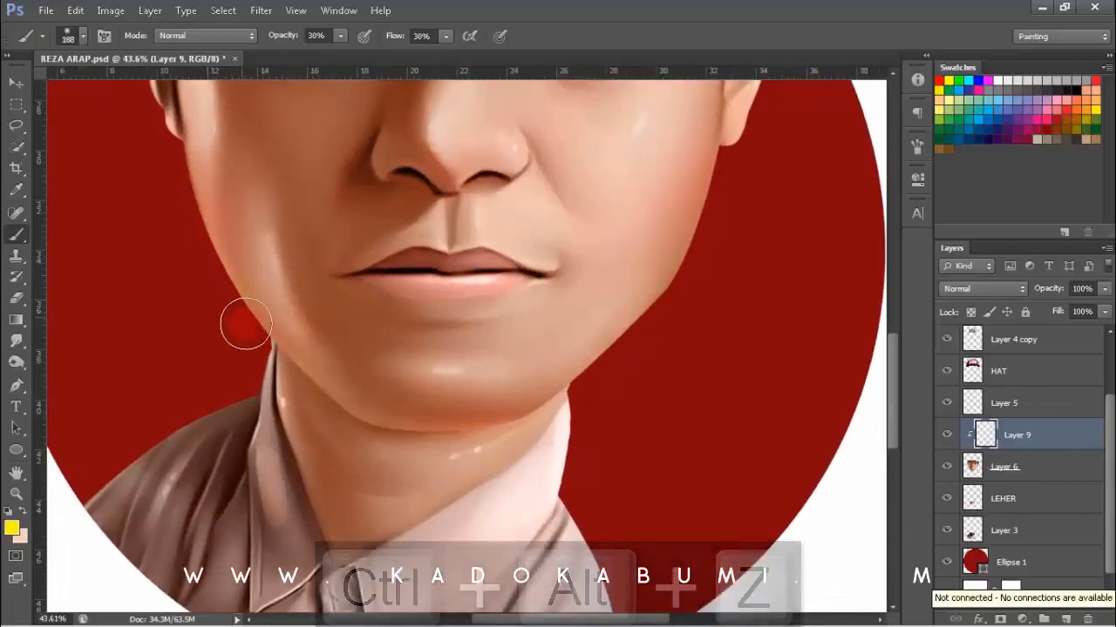
- Paint a soft yellow glow along both jaw edges and the chin on the clipped layer, using a 188 px and a 174 px brush
scroll(406, 410, "down", 4)
scroll(407, 410, "up", 4)
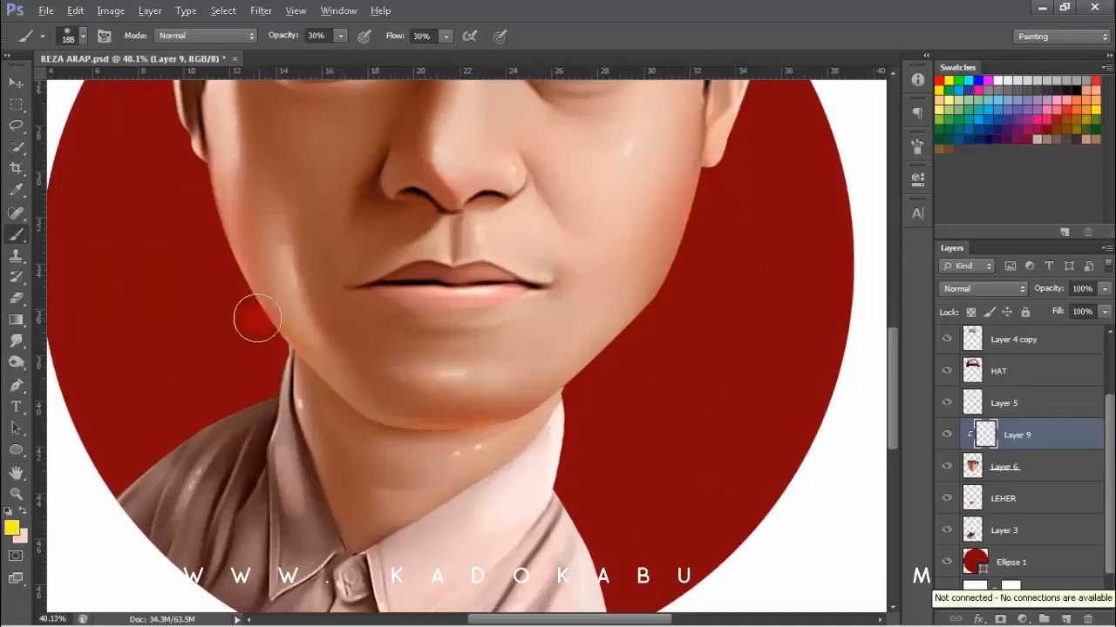
scroll(363, 435, "down", 4)
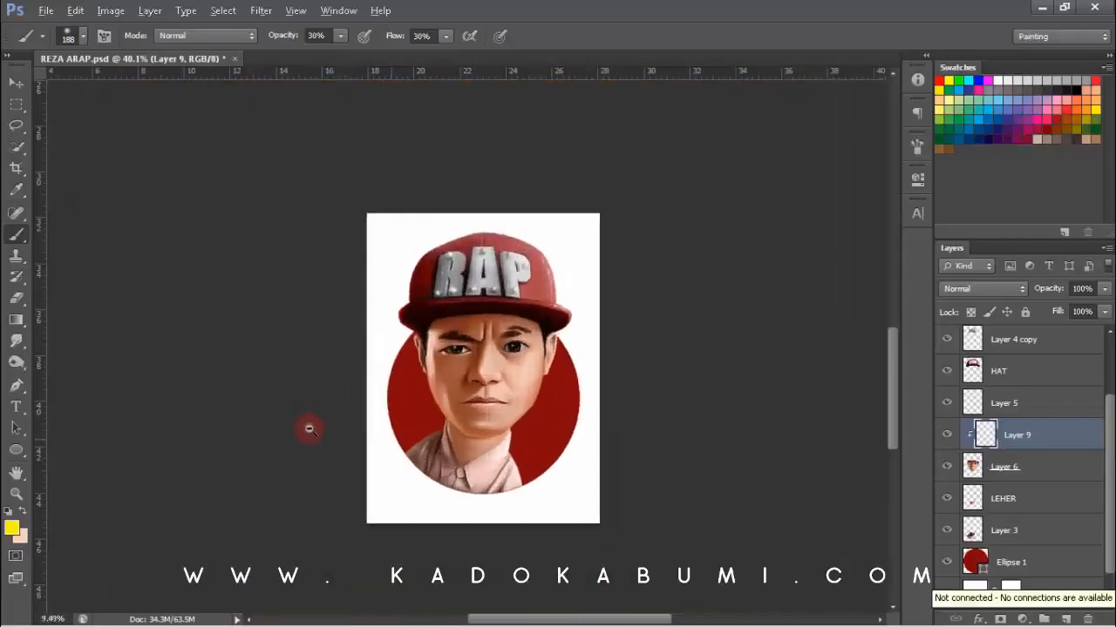
scroll(590, 344, "up", 4)
scroll(547, 421, "down", 4)
scroll(454, 326, "up", 5)
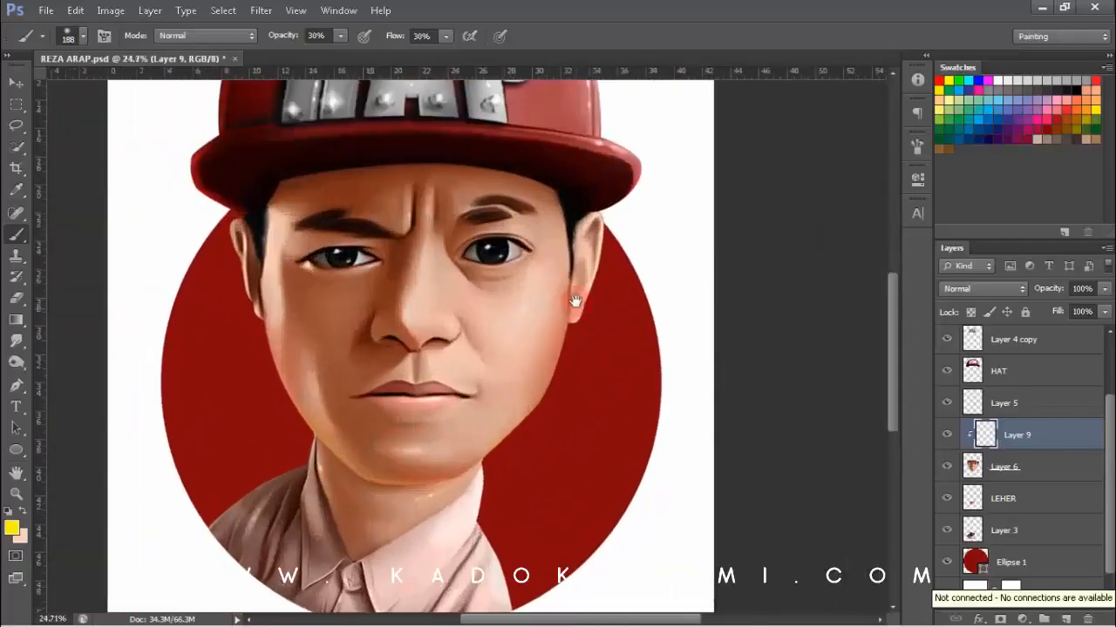
scroll(414, 487, "down", 4)
scroll(431, 268, "up", 2)
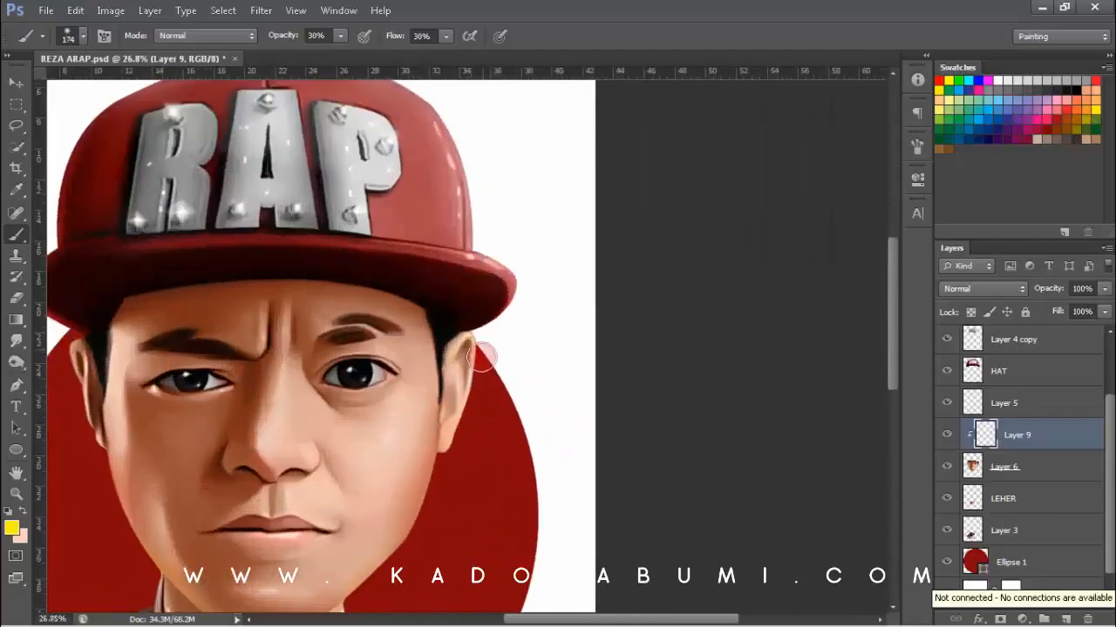
scroll(431, 268, "down", 3)
scroll(431, 268, "up", 3)
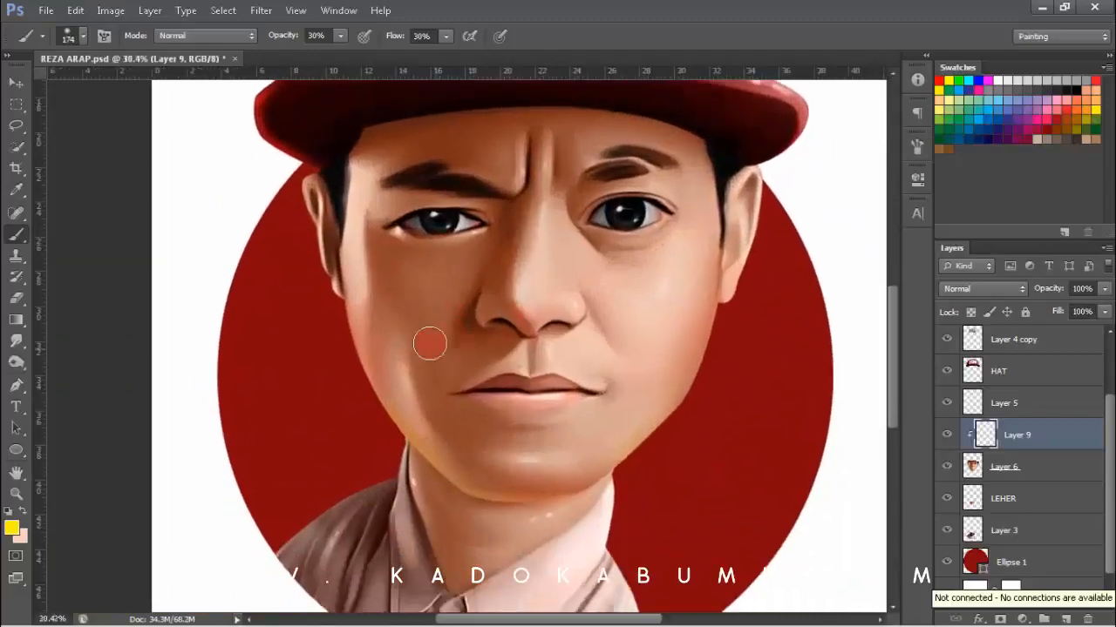
- Paint soft yellow highlights on the left temple with a 401 px brush and on the nose bridge with a 259 px brush
scroll(332, 288, "up", 1)
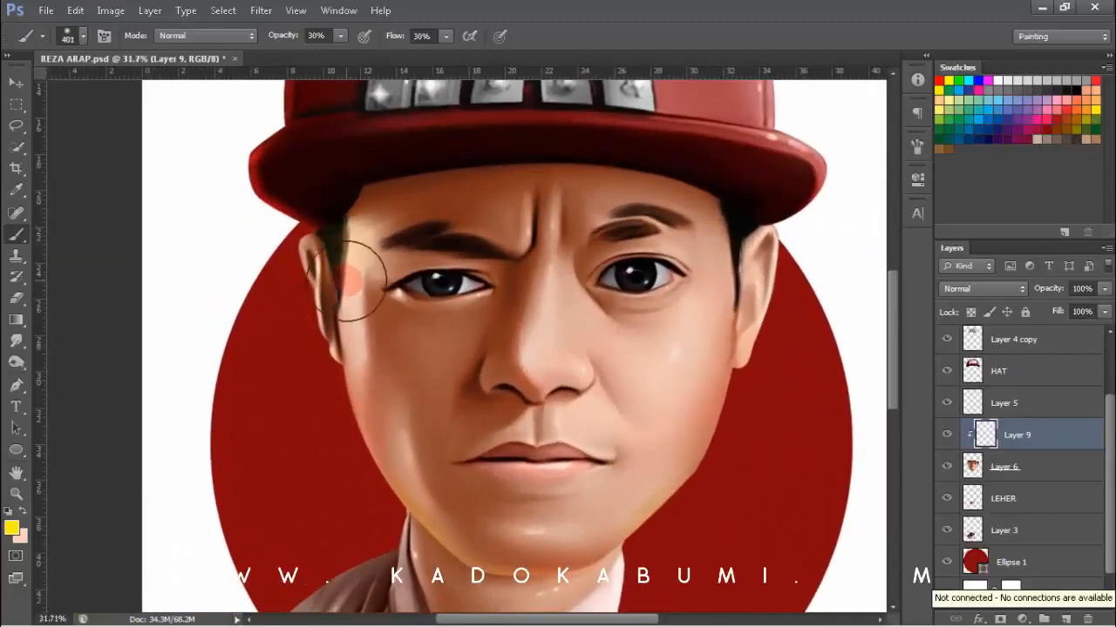
scroll(357, 381, "down", 1)
scroll(362, 370, "up", 1)
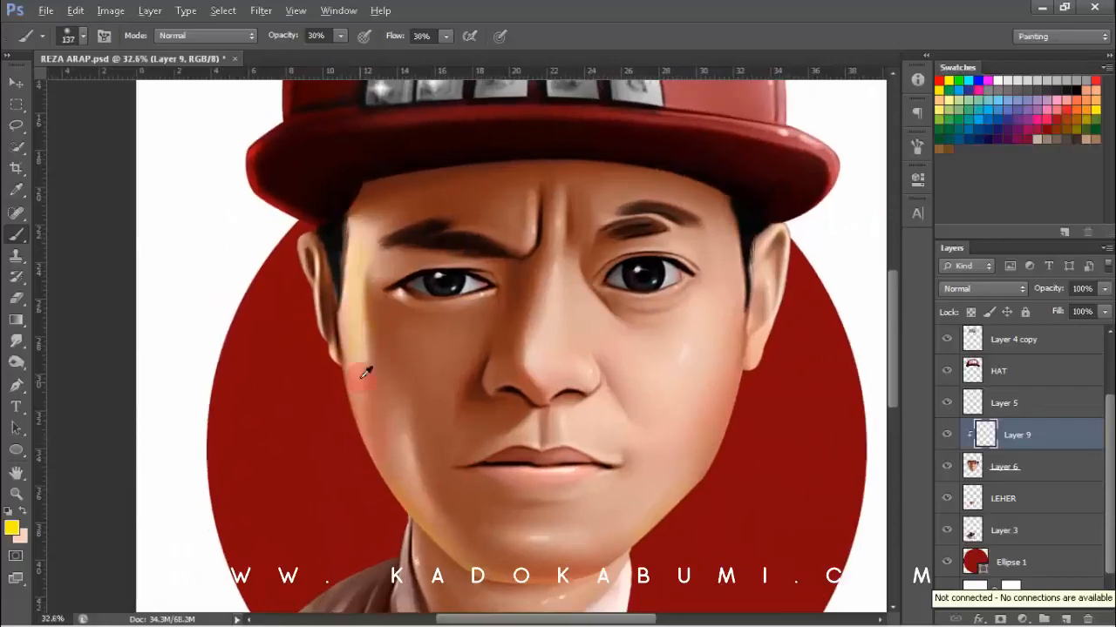
scroll(366, 366, "down", 2)
scroll(473, 381, "up", 1)
scroll(462, 348, "up", 3)
left_click_drag(478, 249, 485, 348)
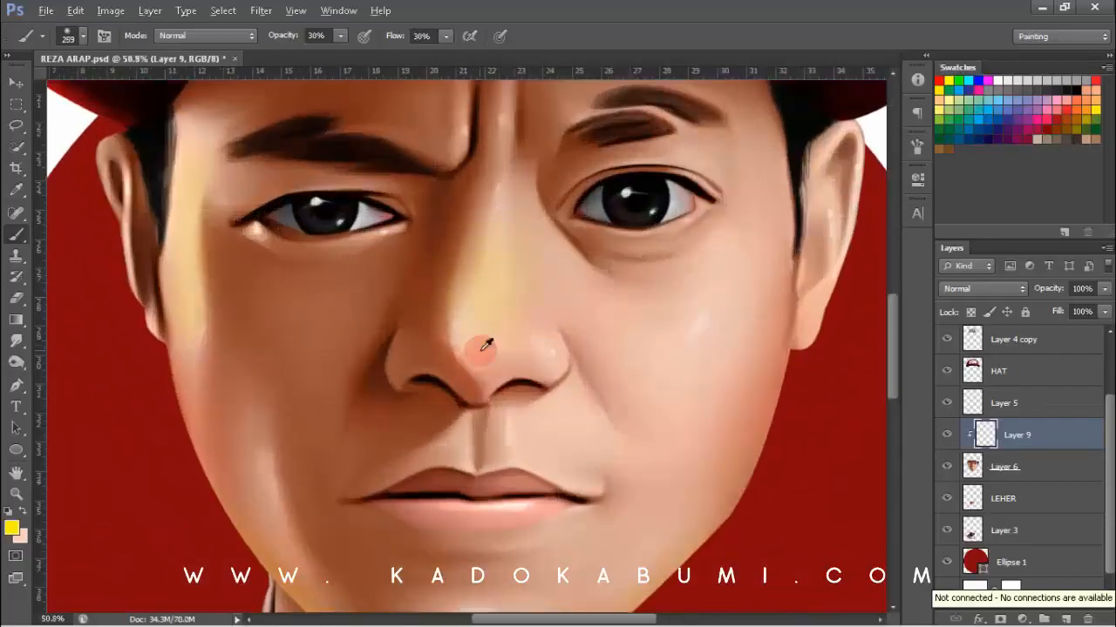
- Add a new layer directly above the LEHER neck layer
scroll(478, 357, "down", 3)
scroll(324, 436, "down", 3)
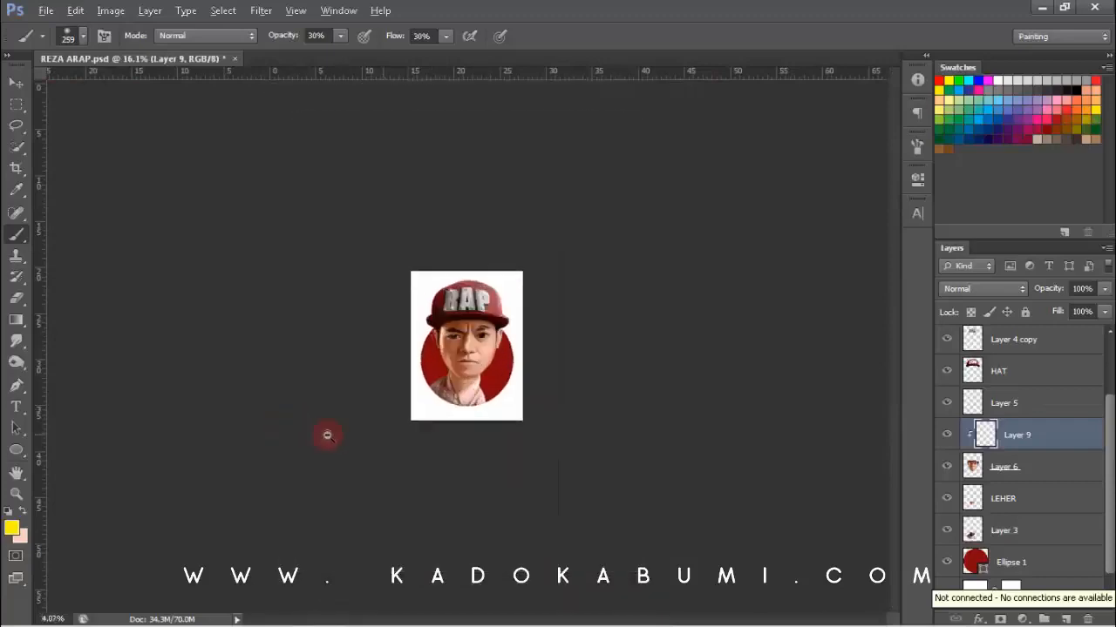
scroll(344, 453, "up", 3)
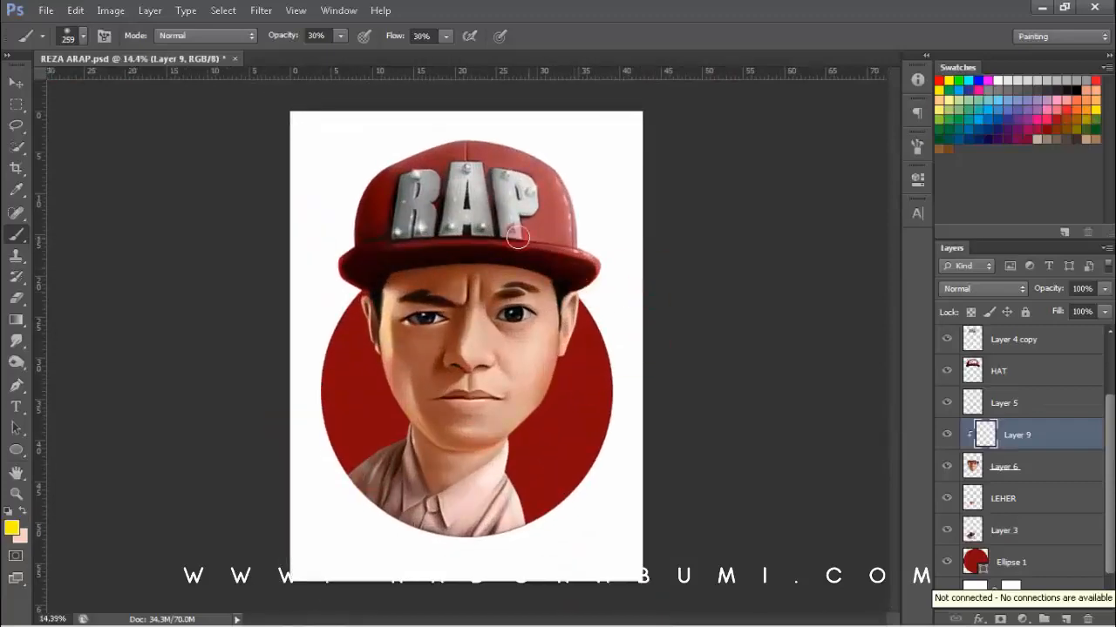
scroll(452, 458, "up", 5)
scroll(521, 319, "down", 6)
scroll(468, 391, "up", 4)
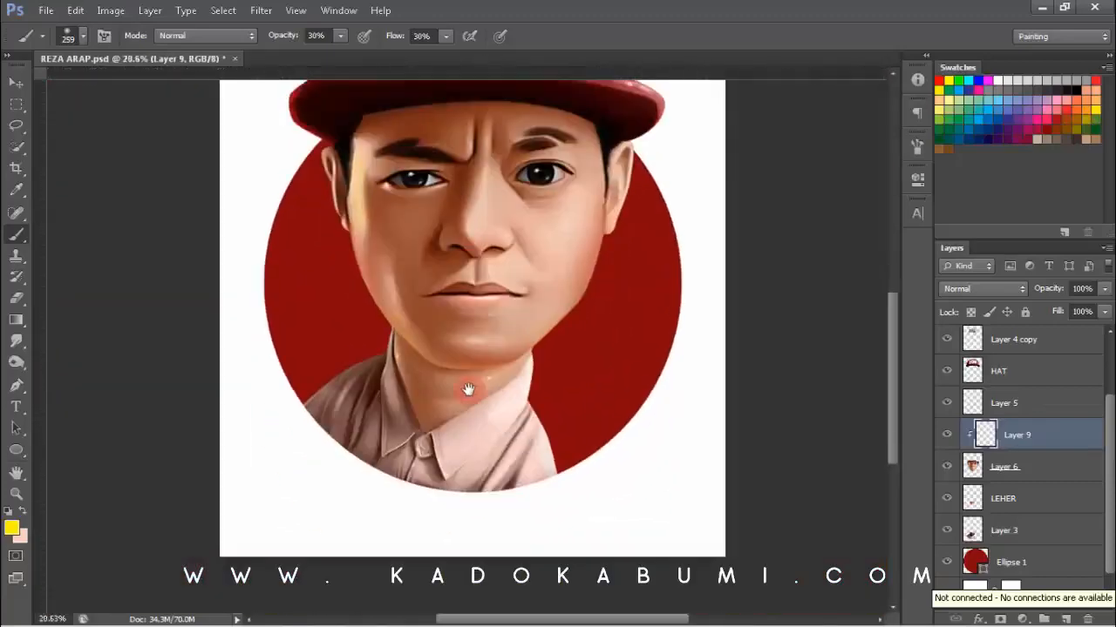
left_click(1015, 501)
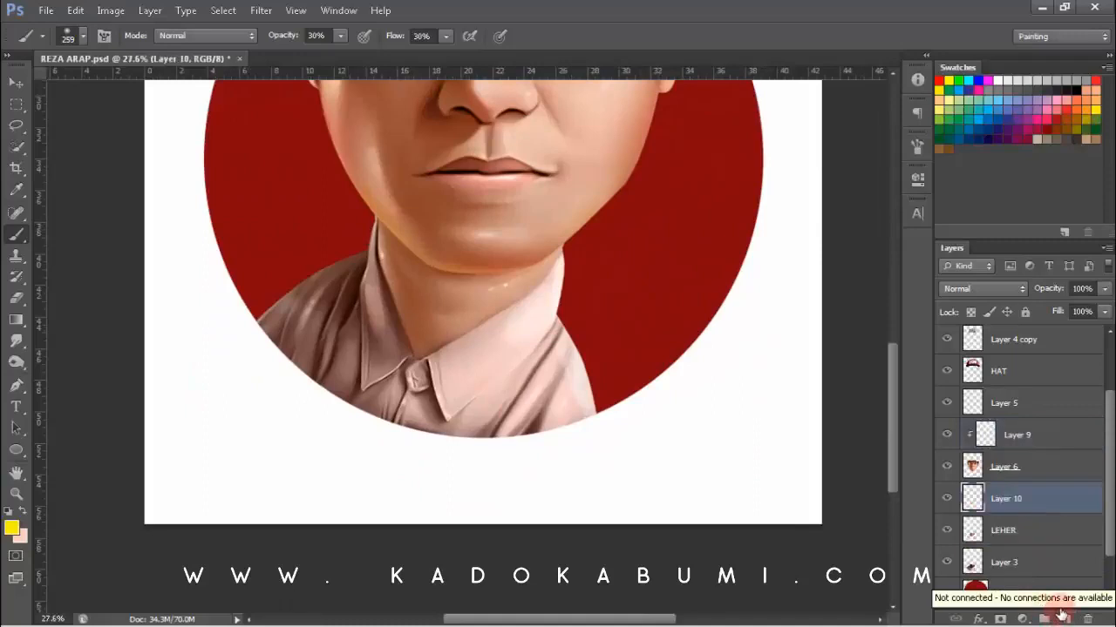
- Clip the new layer to the LEHER neck layer and set its blend mode to Soft Light
key("ctrl+alt+g")
scroll(377, 281, "up", 1)
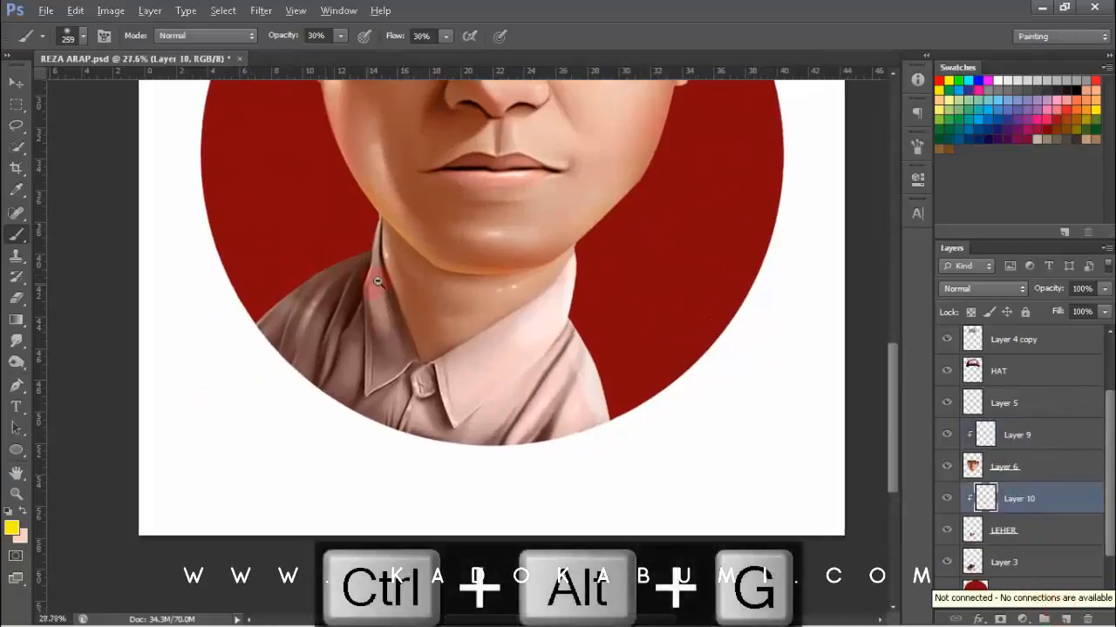
scroll(377, 281, "up", 5)
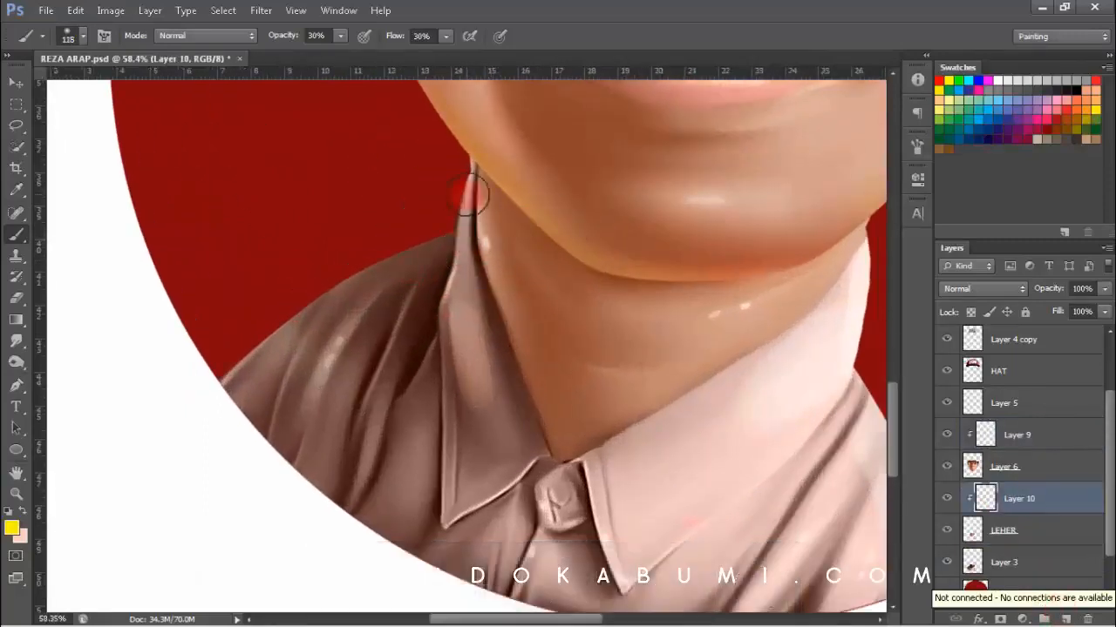
left_click(972, 288)
left_click(956, 216)
- Paint a soft yellow glow down the neck's left edge beside the collar, with the brush at 35% opacity and 100% flow
left_click_drag(479, 296, 440, 256)
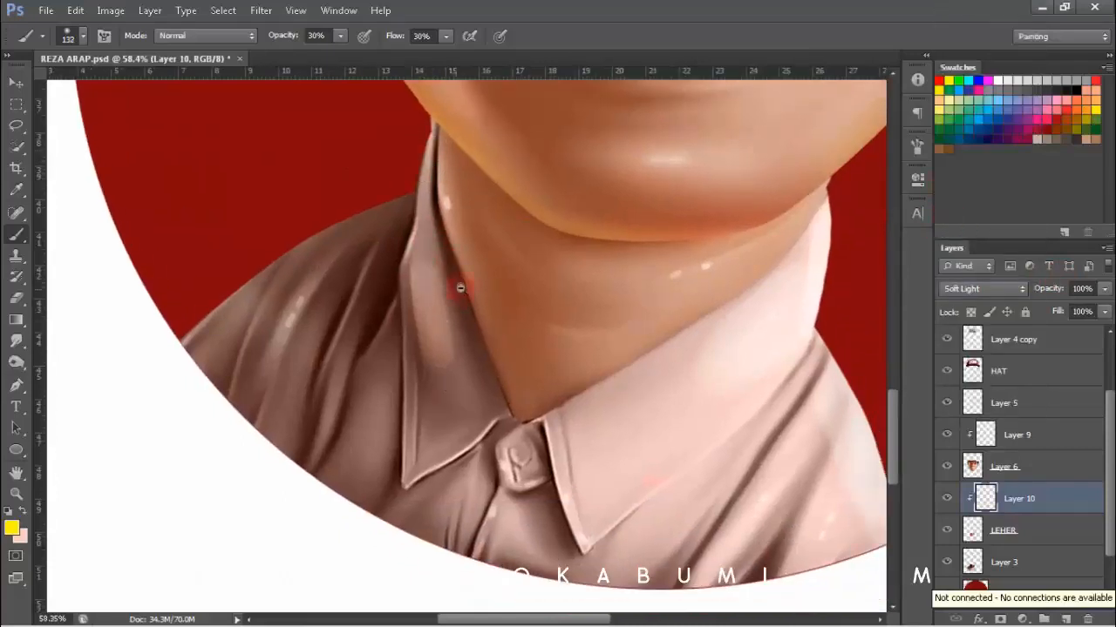
scroll(460, 288, "down", 1)
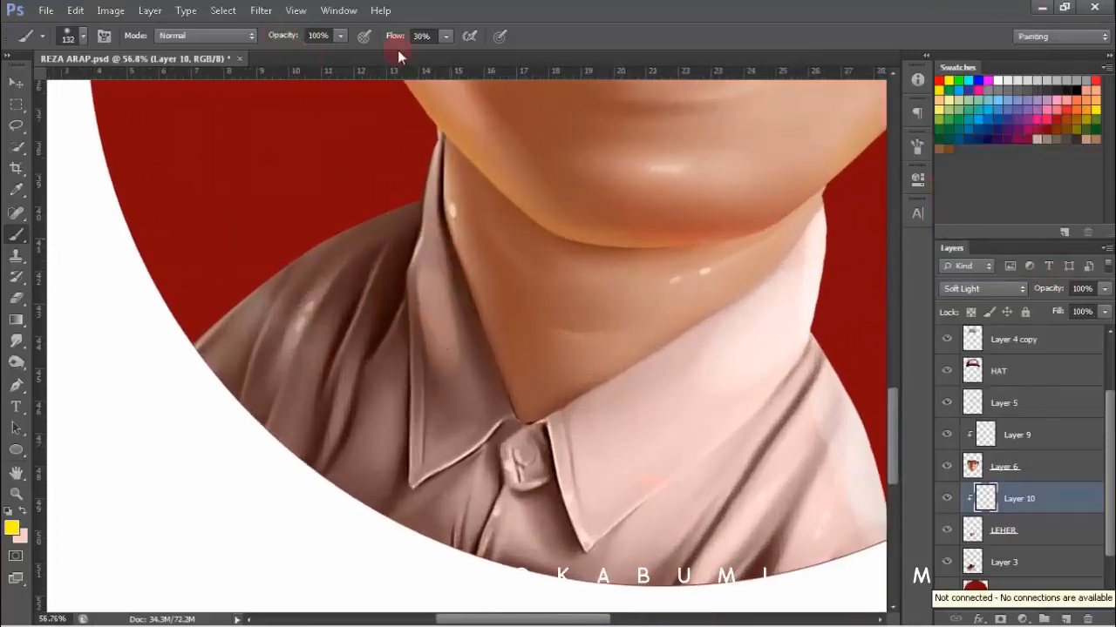
scroll(433, 293, "down", 1)
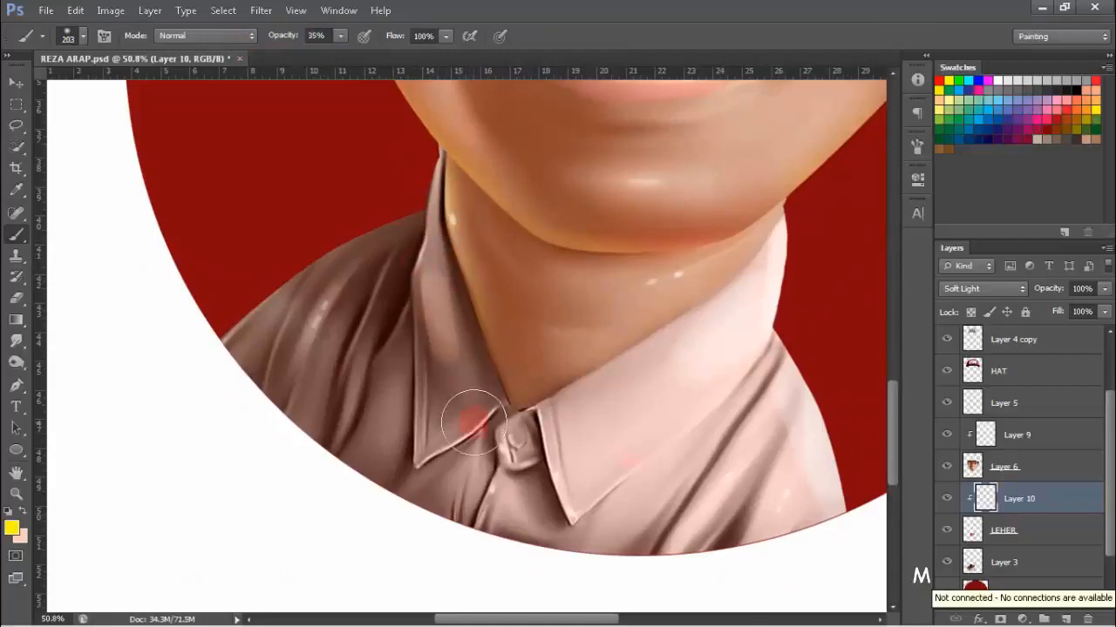
scroll(473, 424, "down", 5)
scroll(336, 341, "up", 3)
- Add a new layer above the shirt layer (Layer 3), clip it to the shirt and set it to Soft Light
left_click(1010, 530)
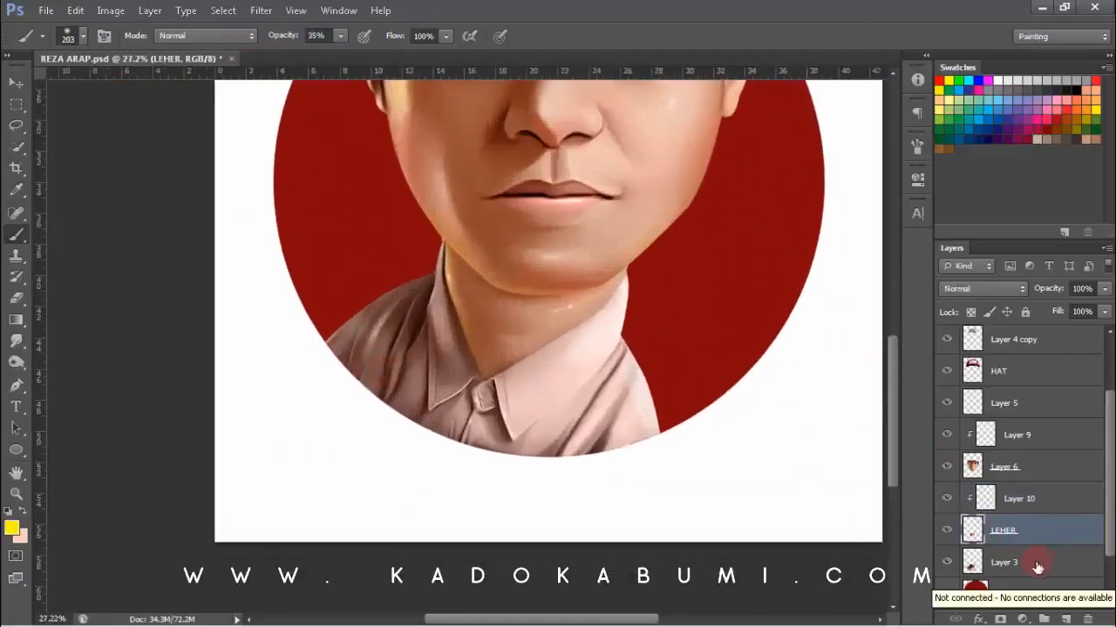
left_click(1037, 565)
left_click(1065, 618)
scroll(461, 317, "up", 4)
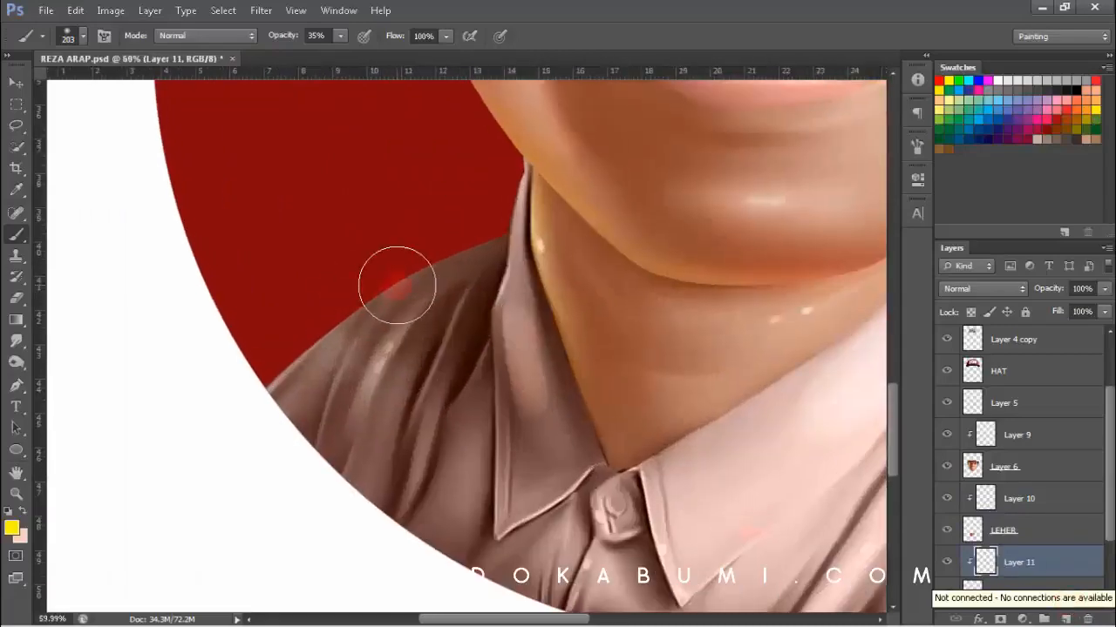
left_click(983, 289)
left_click(993, 262)
- Paint a soft yellow glow along the shirt's left shoulder edge with a 229 px brush
left_click_drag(443, 228, 296, 329)
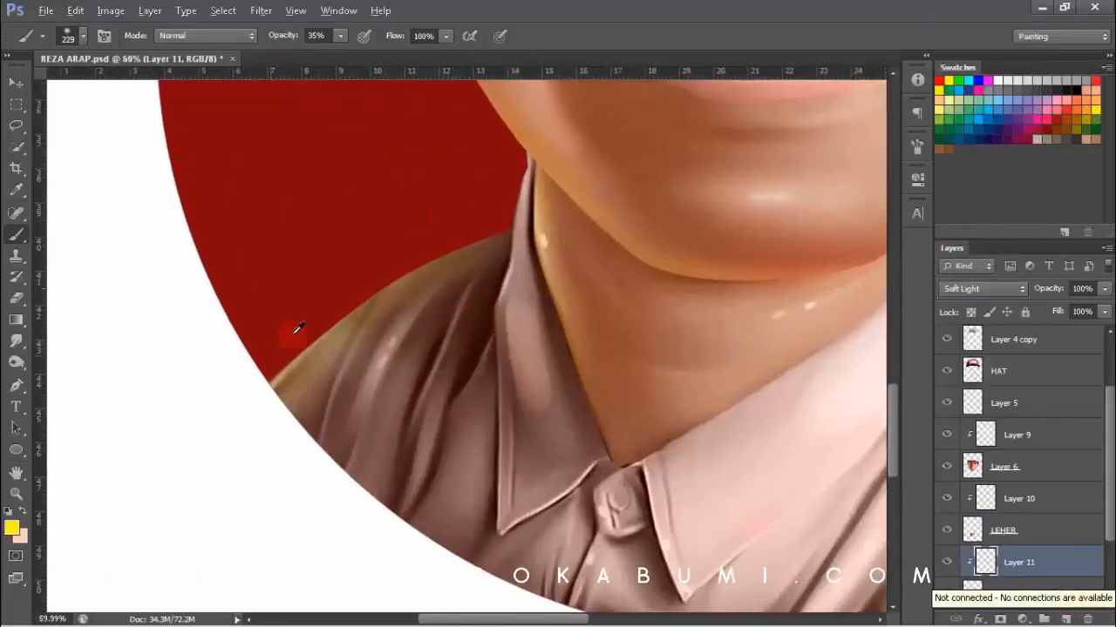
scroll(464, 312, "down", 7)
scroll(500, 410, "up", 3)
left_click_drag(500, 410, 426, 168)
scroll(472, 413, "up", 1)
scroll(473, 413, "down", 4)
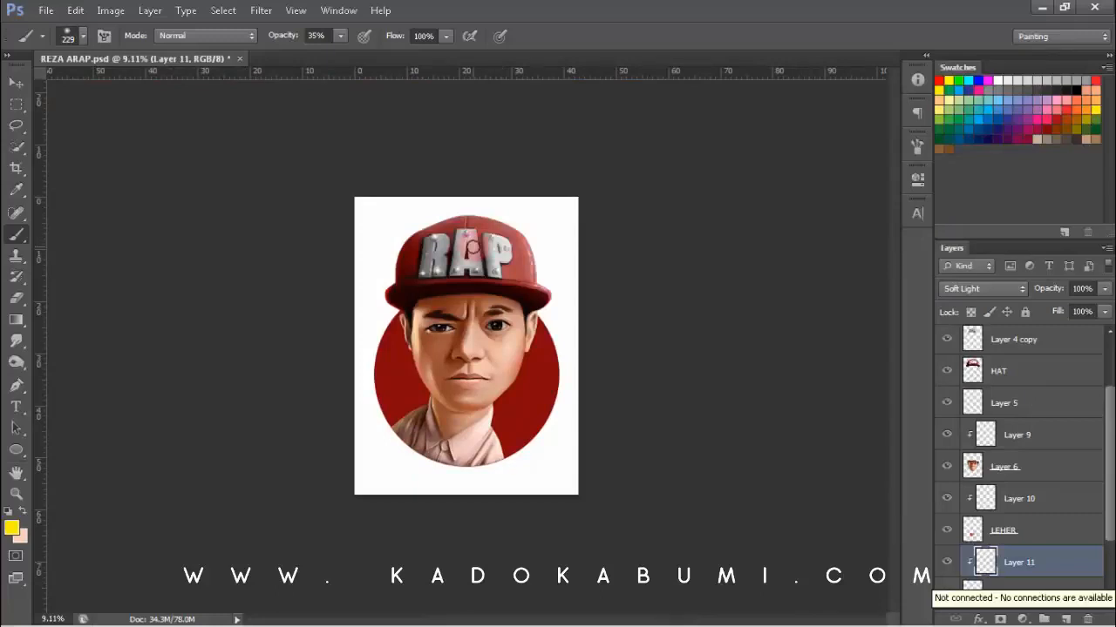
scroll(494, 400, "up", 3)
scroll(376, 260, "down", 3)
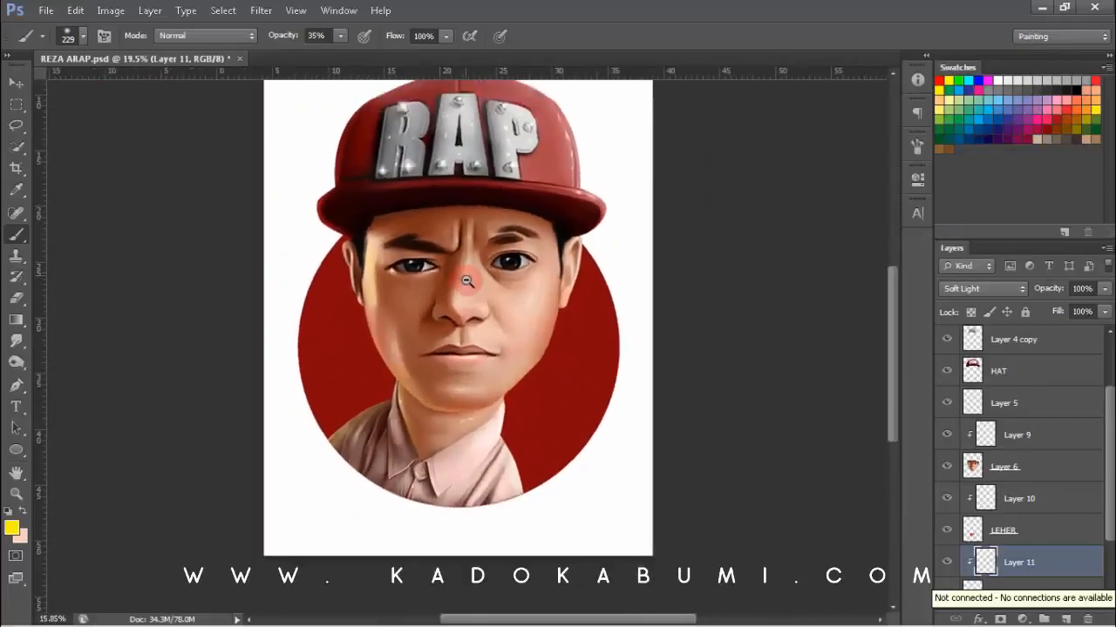
scroll(376, 260, "up", 3)
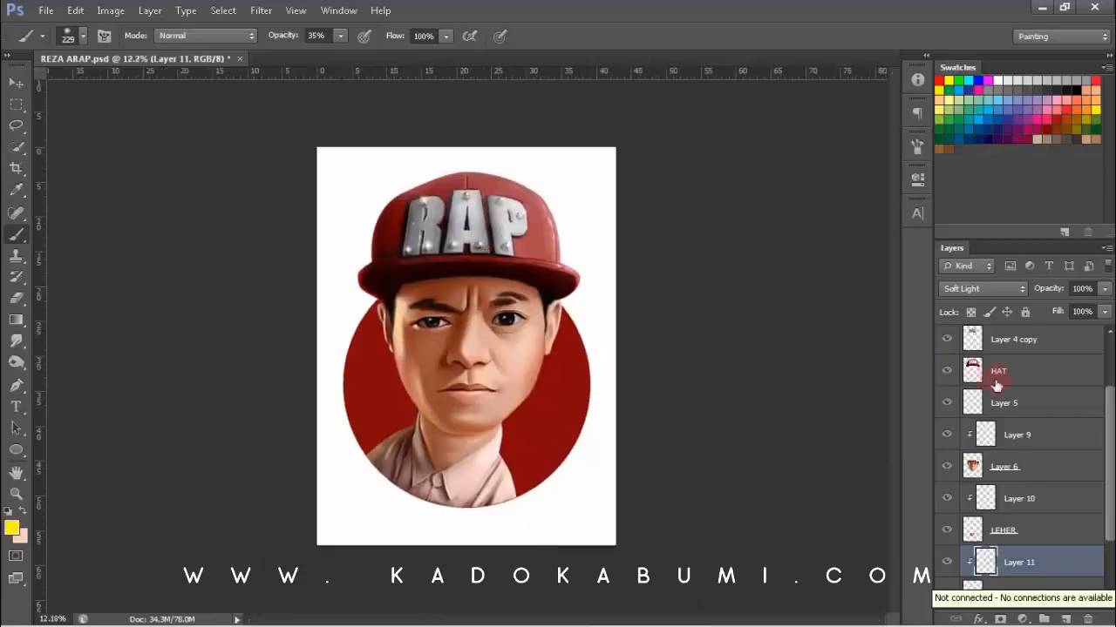
- Add a new layer directly above the HAT layer and clip it to the hat
left_click(1011, 370)
left_click(1064, 619)
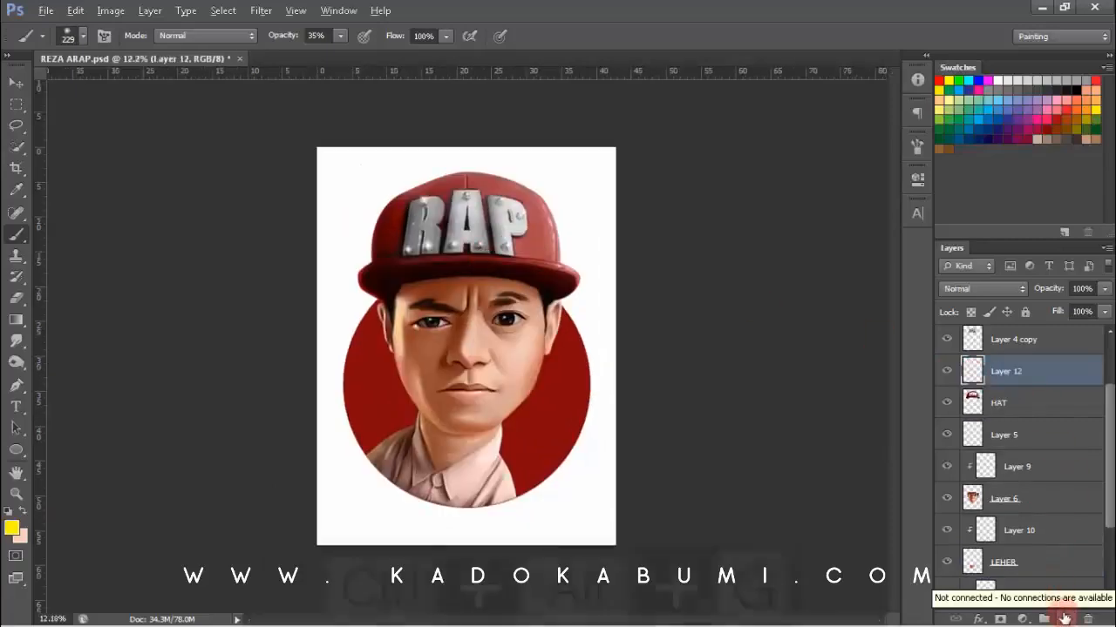
key("ctrl+alt+g")
- Try painting a yellow glow along the lower left edge of the cap's brim with a 122 px brush, and undo the strokes
scroll(361, 287, "up", 5)
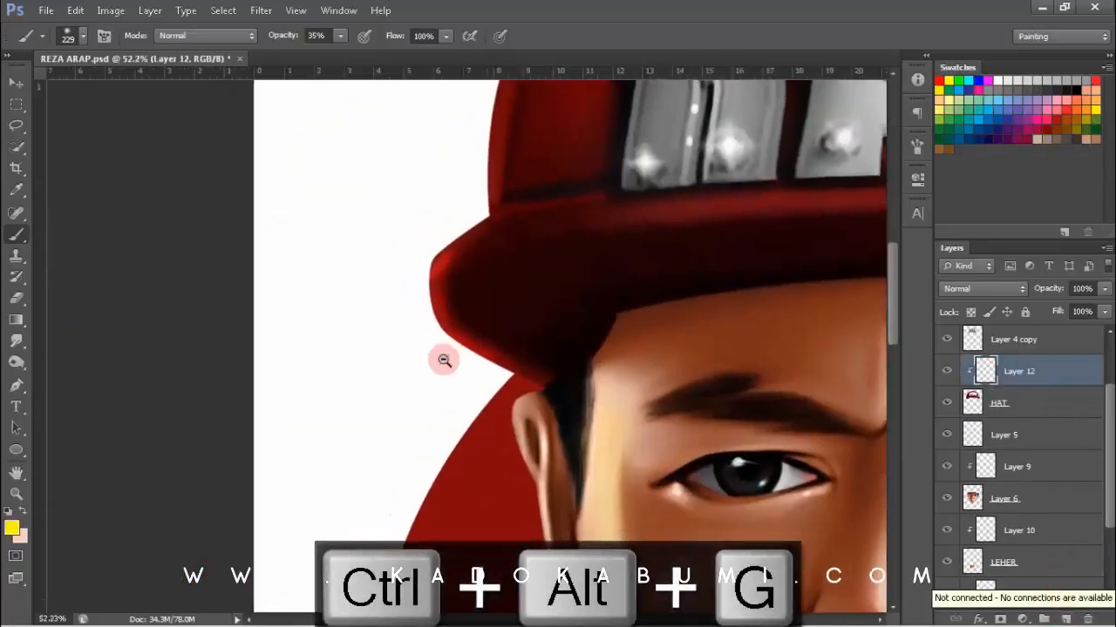
scroll(444, 360, "up", 1)
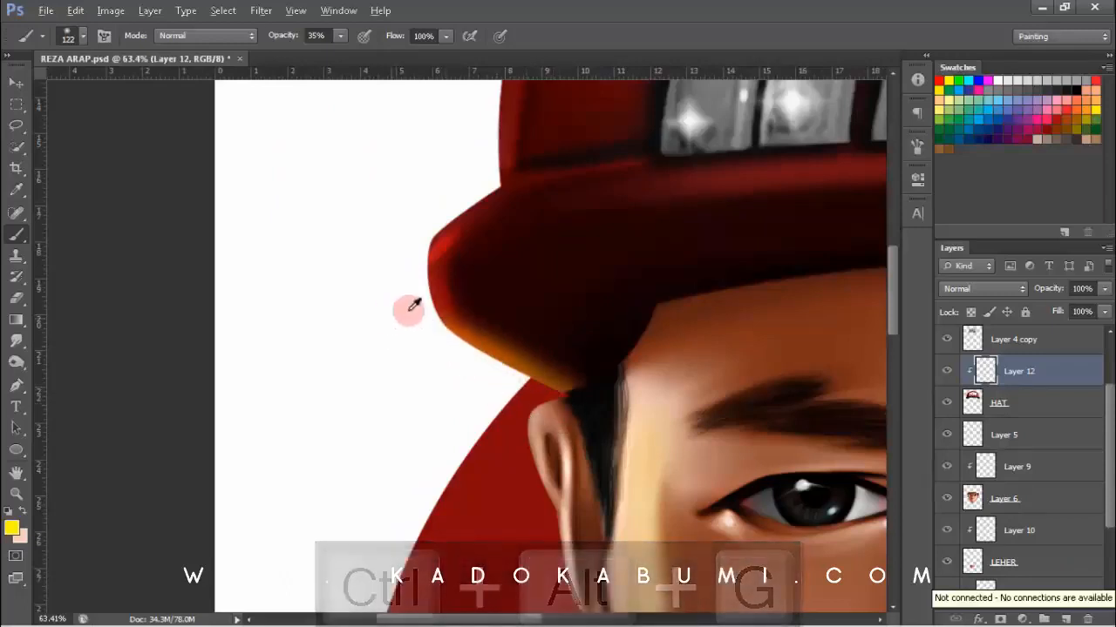
key("ctrl+alt+z")
key("ctrl+alt+z")
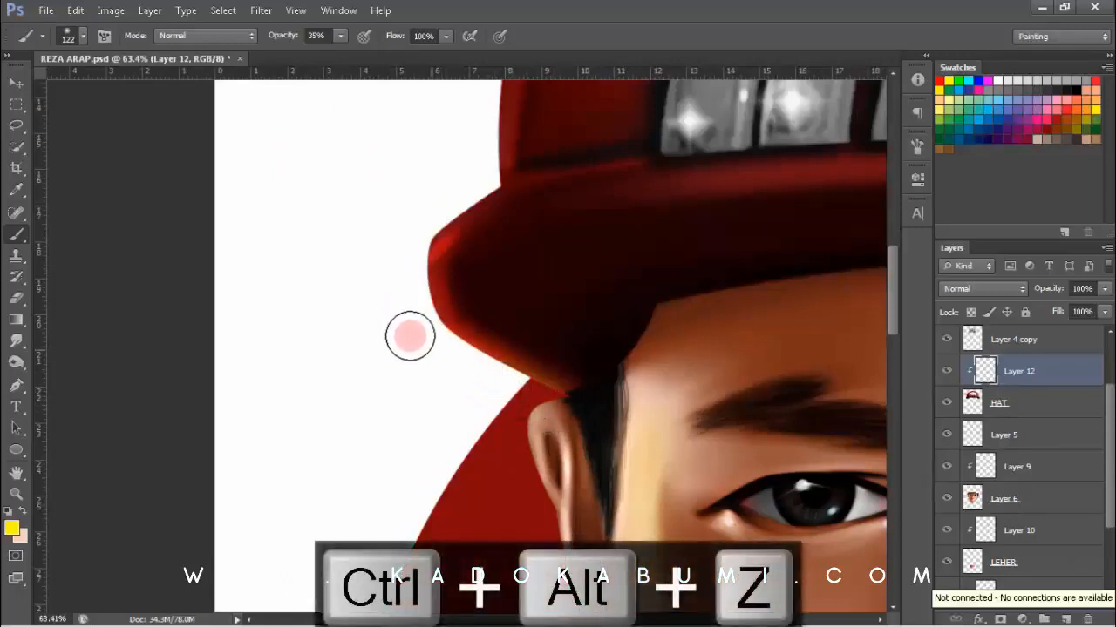
- Paint a soft yellow glow along the left edges of the cap's brim and crown, using a 160 px and a 288 px brush
left_click_drag(396, 326, 414, 326)
left_click_drag(405, 349, 381, 420)
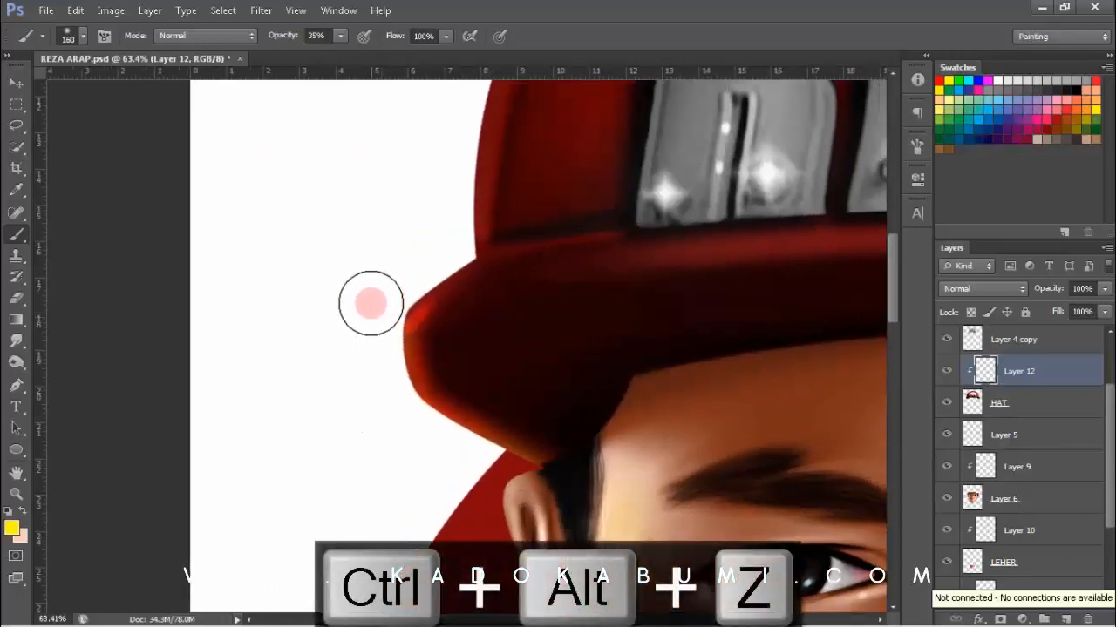
left_click_drag(464, 247, 359, 434)
left_click(339, 351, "alt")
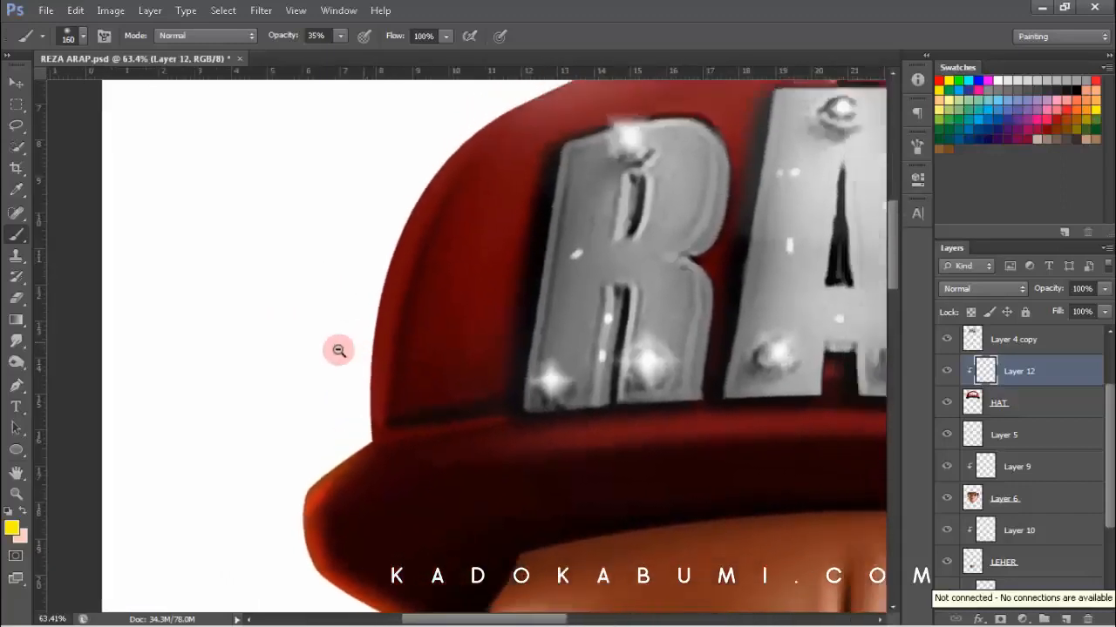
scroll(339, 350, "down", 4)
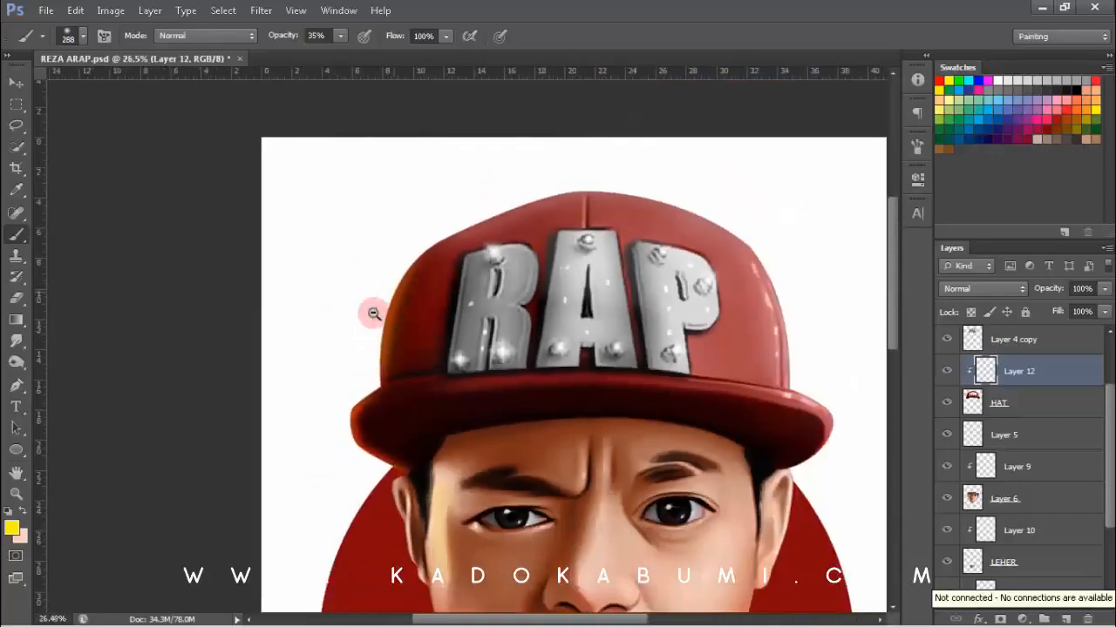
- Try a yellow stroke on the cap's right side with the 288 px brush, and undo it
scroll(373, 313, "down", 3)
scroll(538, 271, "up", 3)
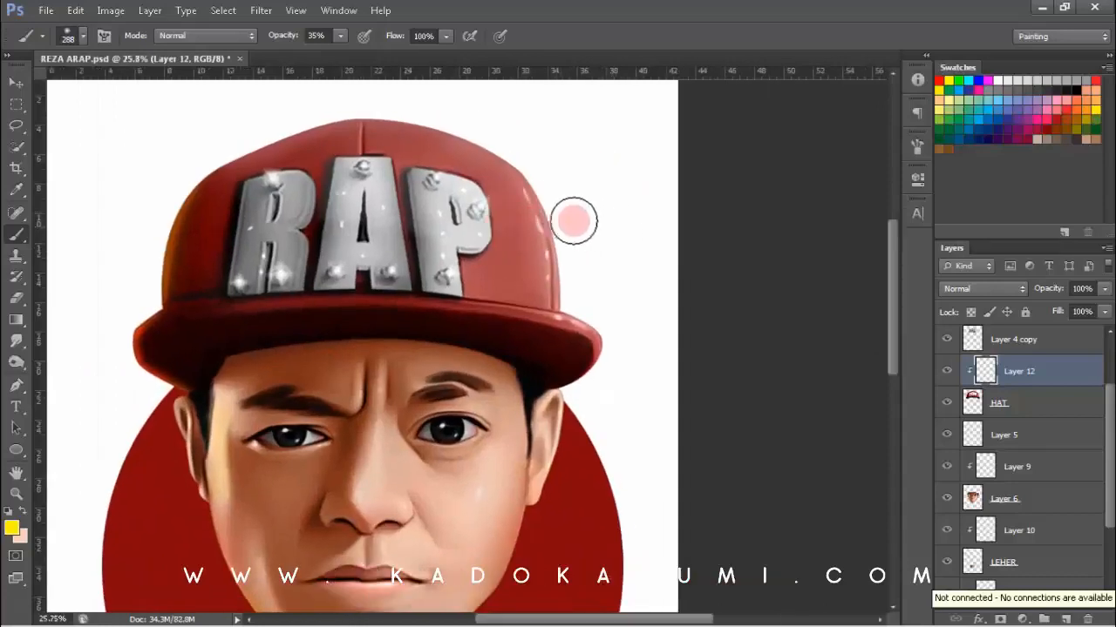
scroll(504, 288, "down", 4)
key("ctrl+alt+z")
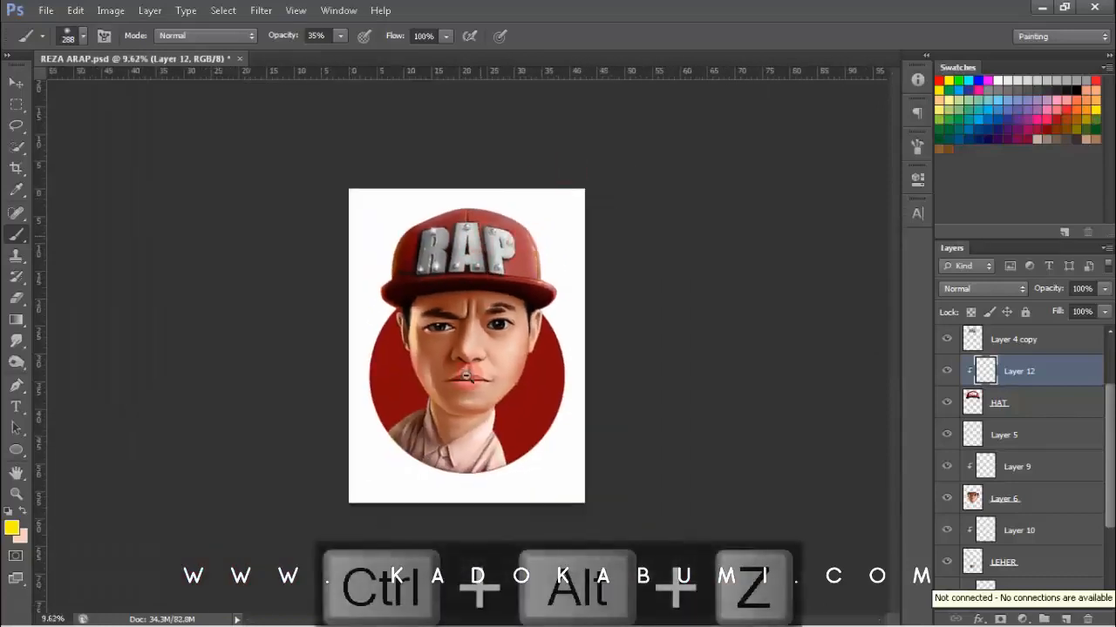
scroll(469, 418, "up", 3)
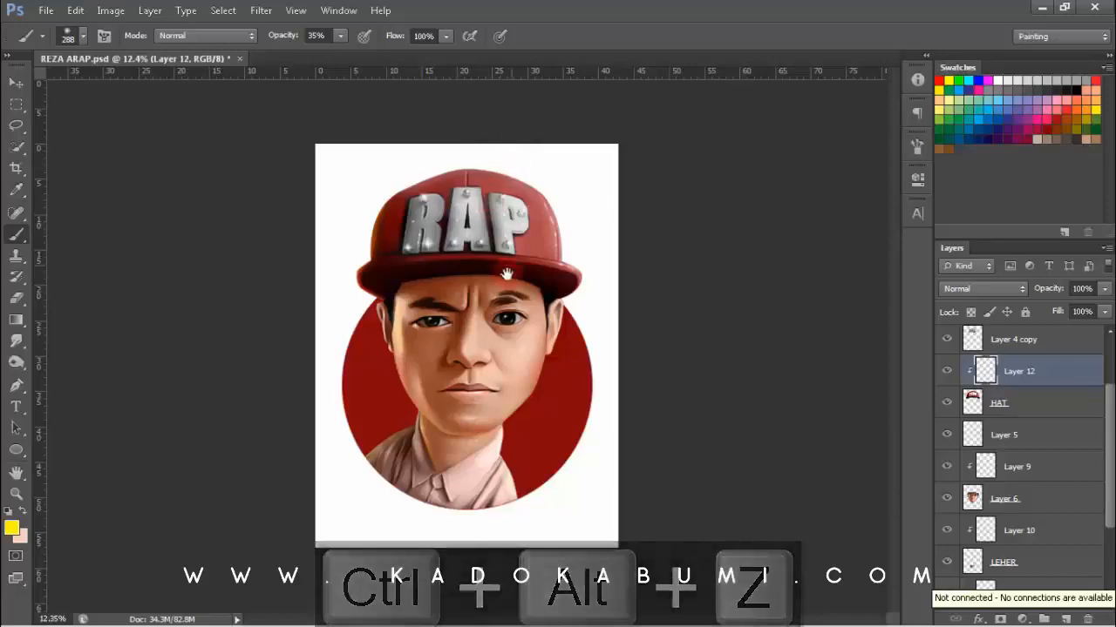
scroll(509, 266, "up", 3)
scroll(540, 252, "up", 1)
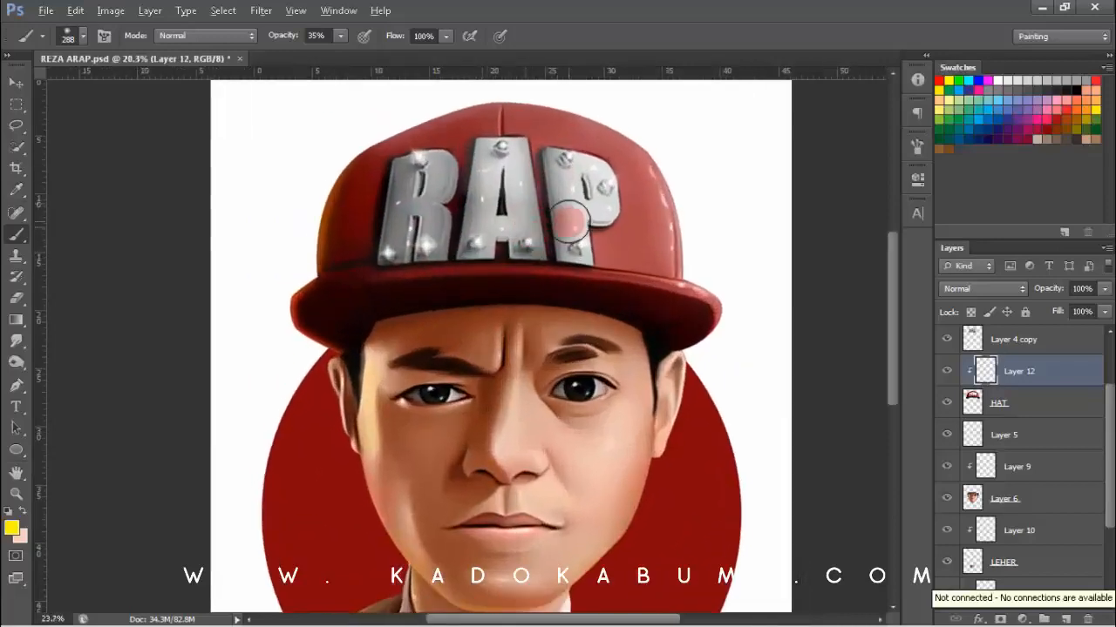
- Add a new layer above the RAP lettering layer (Layer 4 copy), clip it to the lettering and set it to Soft Light
left_click(1039, 339)
left_click(1065, 617)
key("ctrl+alt+g")
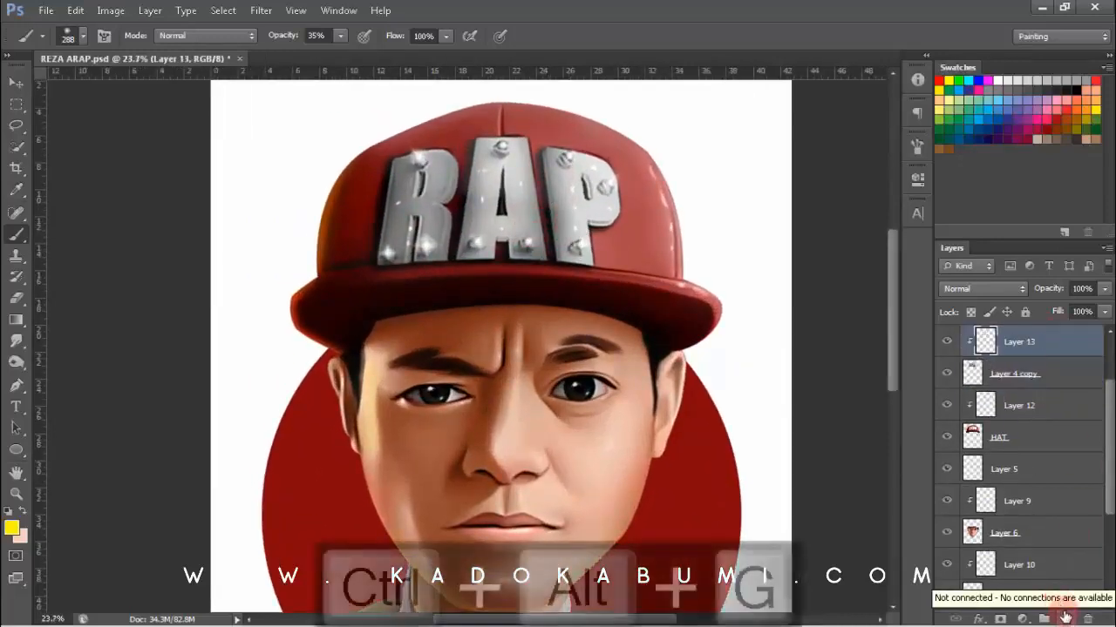
left_click(967, 289)
left_click(967, 217)
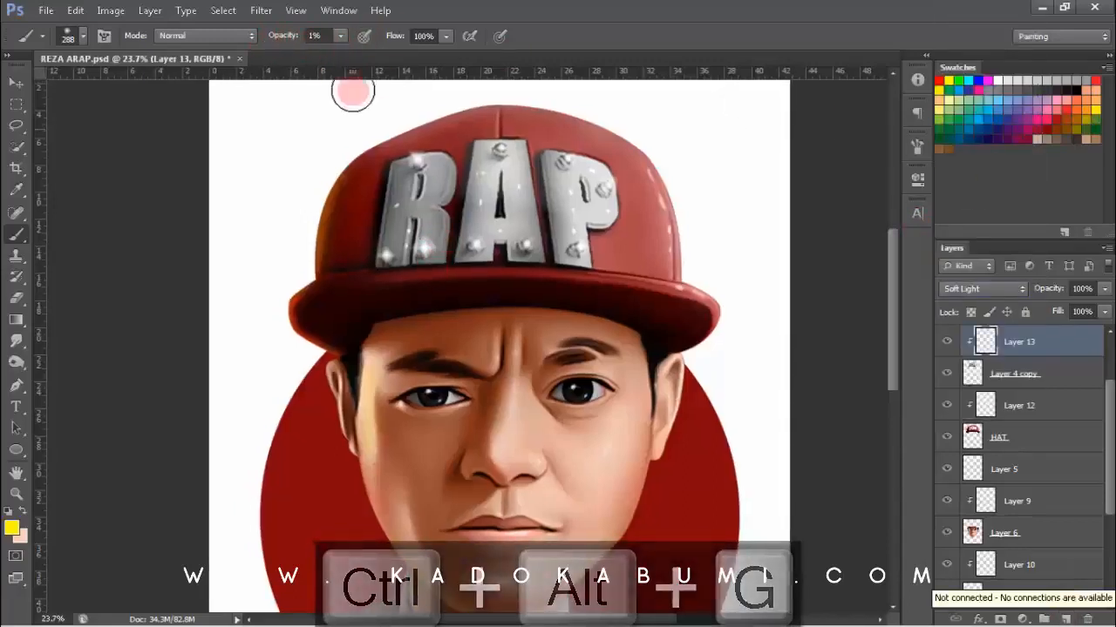
- Paint a light yellow tint across the RAP letters with a 525 px brush at 19% opacity
right_click(416, 192, "alt")
left_click_drag(422, 193, 426, 230)
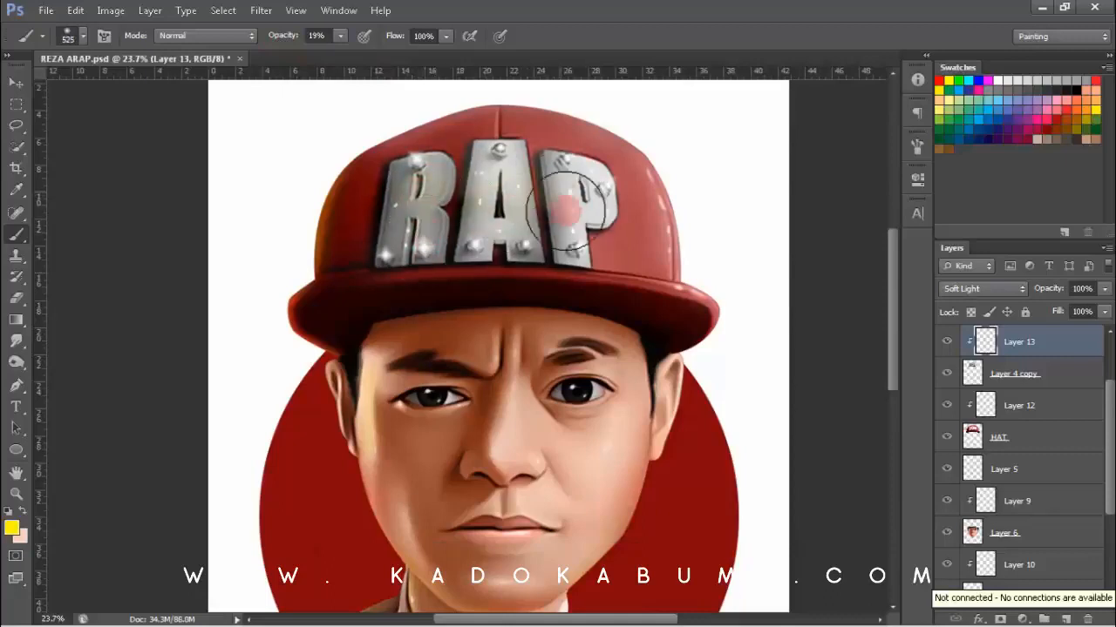
scroll(499, 211, "up", 2)
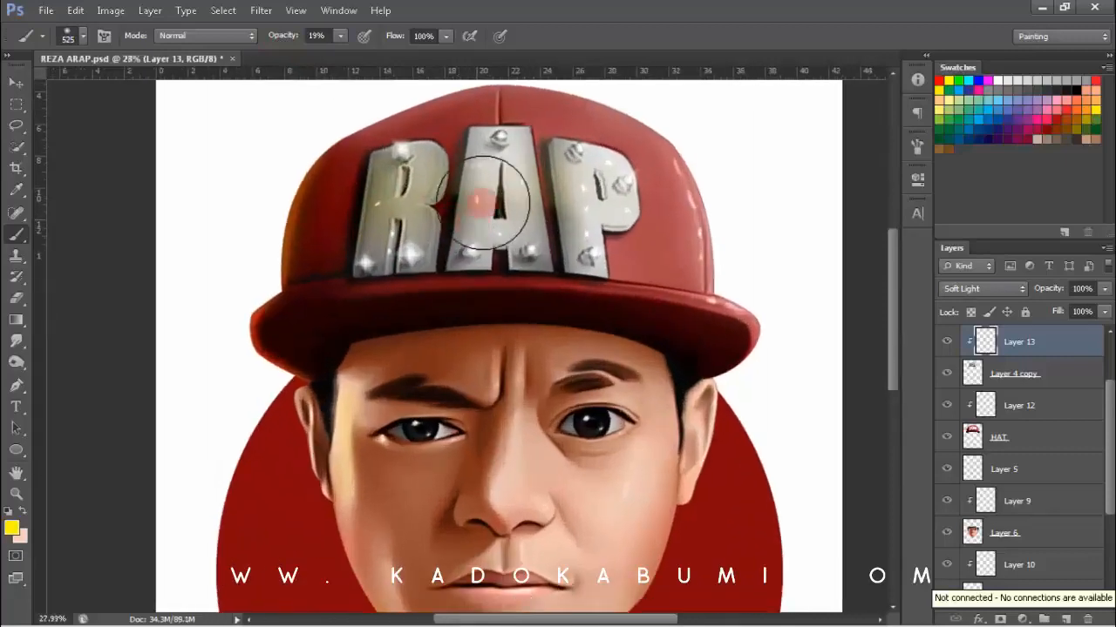
scroll(584, 228, "down", 10)
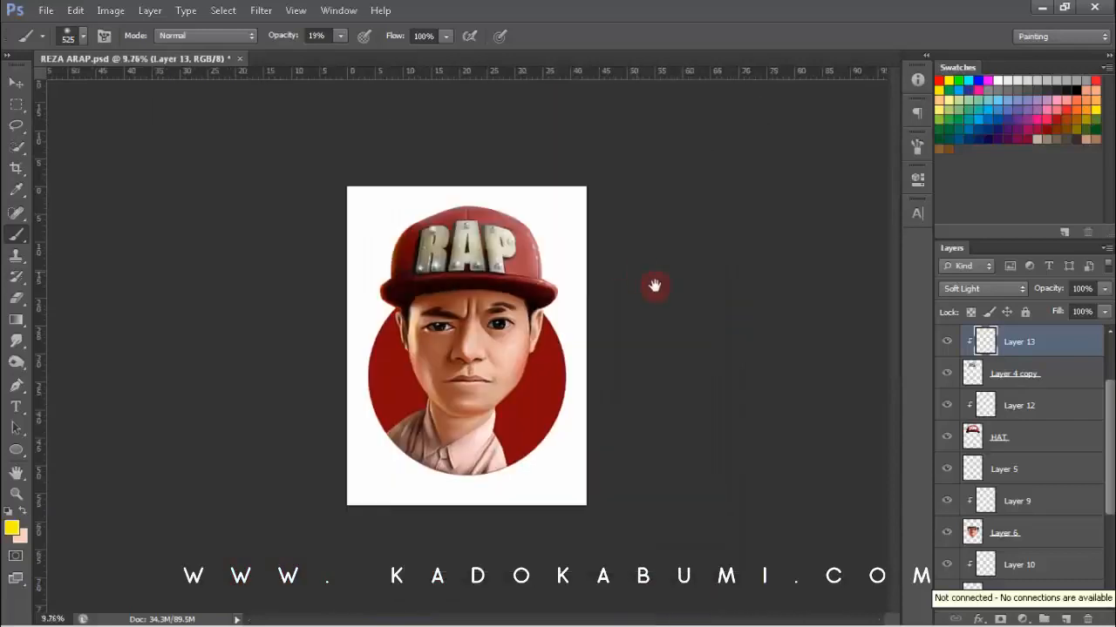
scroll(361, 300, "down", 4)
scroll(459, 354, "up", 4)
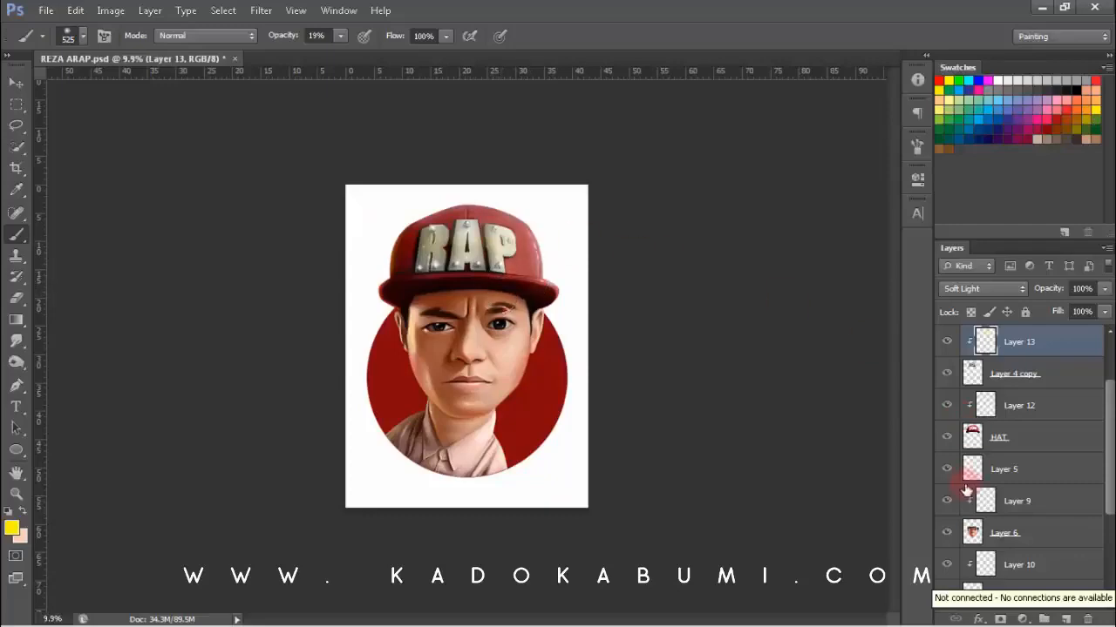
- Try a yellow highlight on the lower lip on the face's clipped Layer 9, and undo it
left_click(1021, 499)
scroll(483, 311, "up", 12)
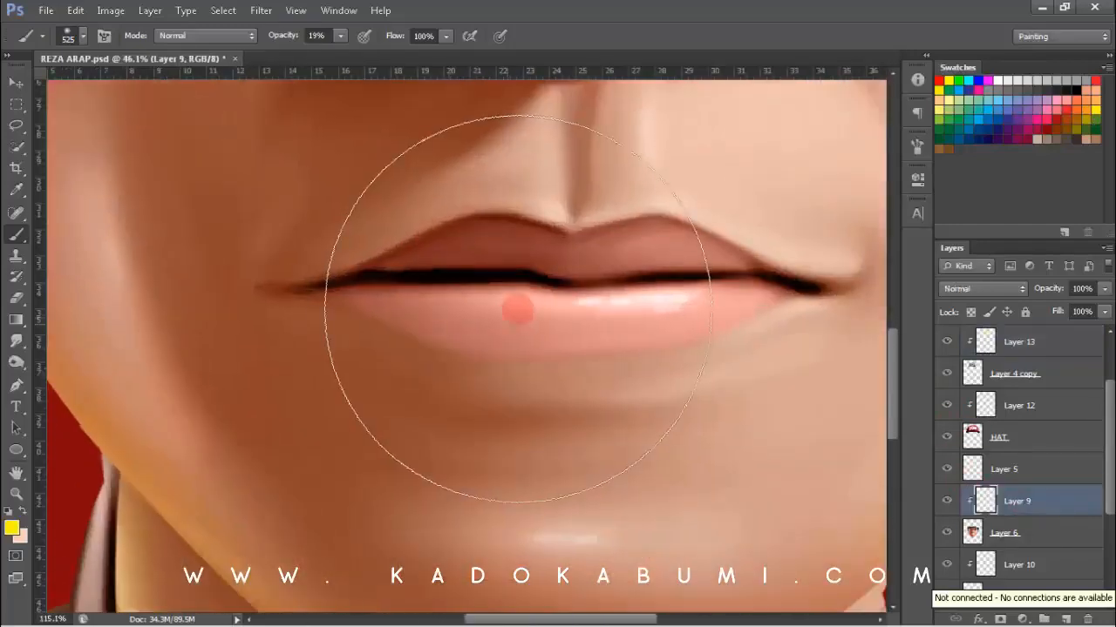
mouse_move(591, 301)
left_mouse_down()
mouse_move(682, 307)
mouse_move(605, 304)
left_mouse_up()
key("ctrl+alt+z")
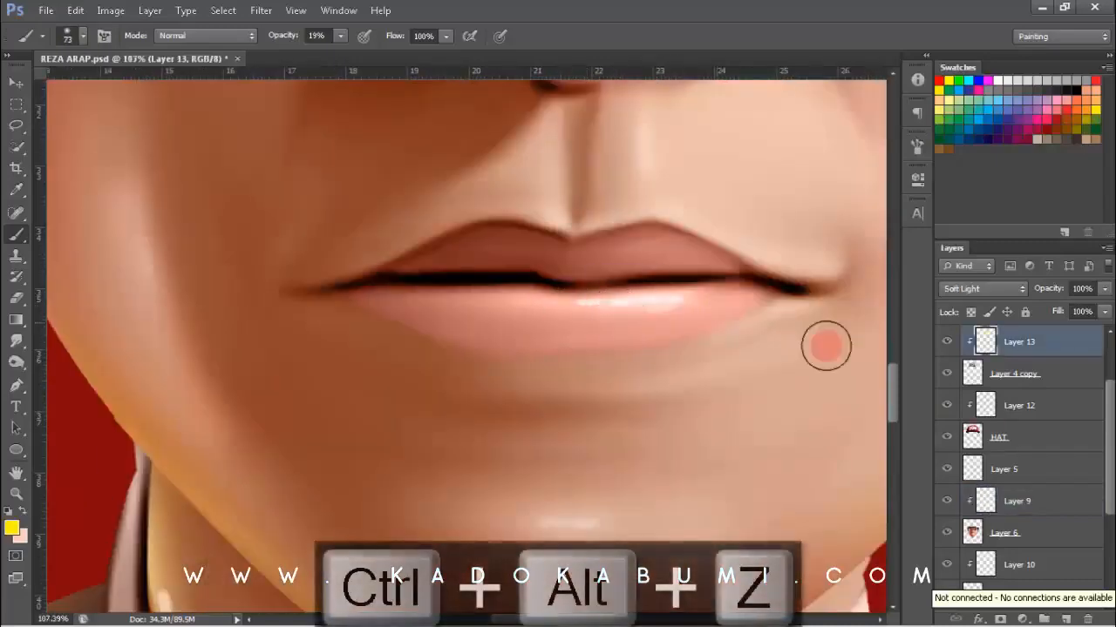
- Paint a faint yellow highlight along the lower lip on Layer 9 with a 49 px brush
left_click(1006, 530)
left_click(1004, 503)
mouse_move(620, 292)
left_mouse_down()
mouse_move(593, 307)
mouse_move(649, 307)
left_mouse_up()
left_click_drag(573, 299, 550, 311)
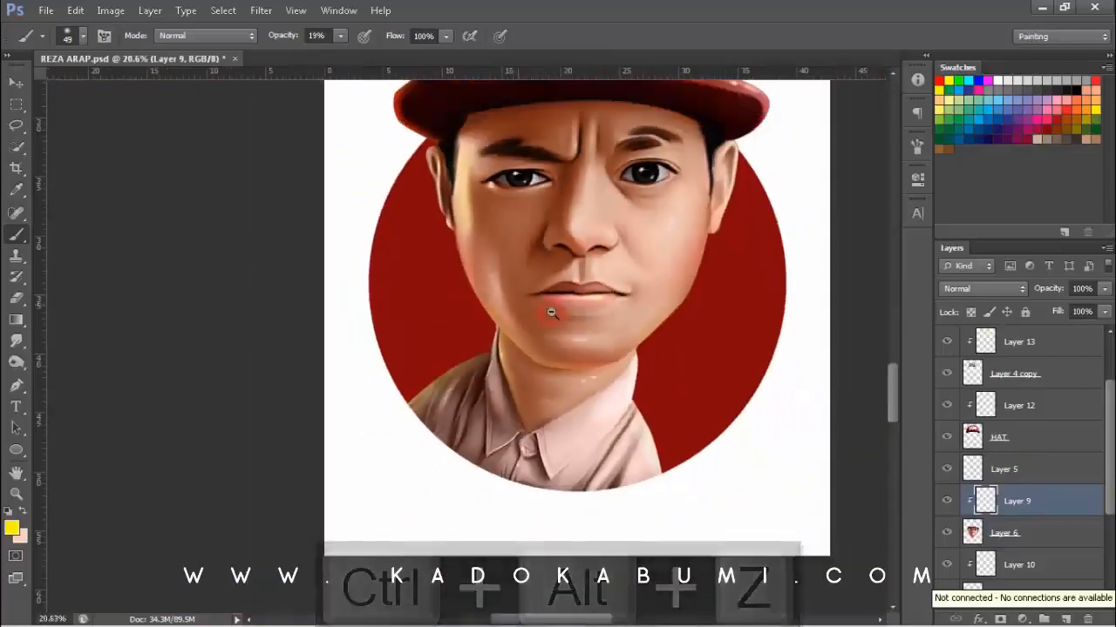
- Lower the opacity of the RAP lettering's yellow tint layer (Layer 13) to 36%
left_click_drag(616, 343, 499, 365)
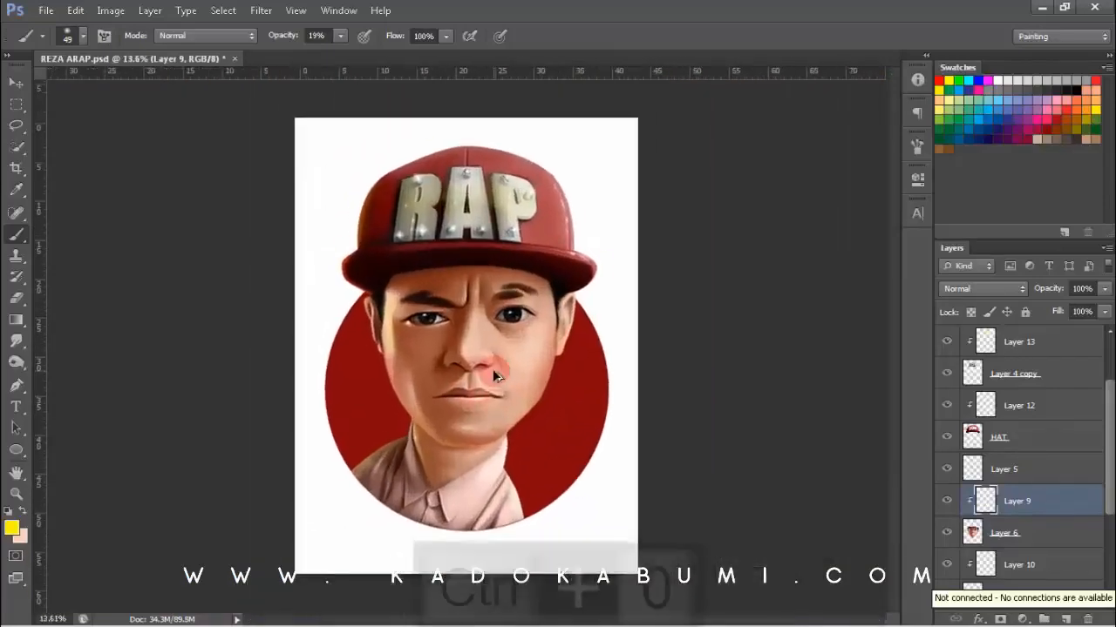
key("ctrl+0")
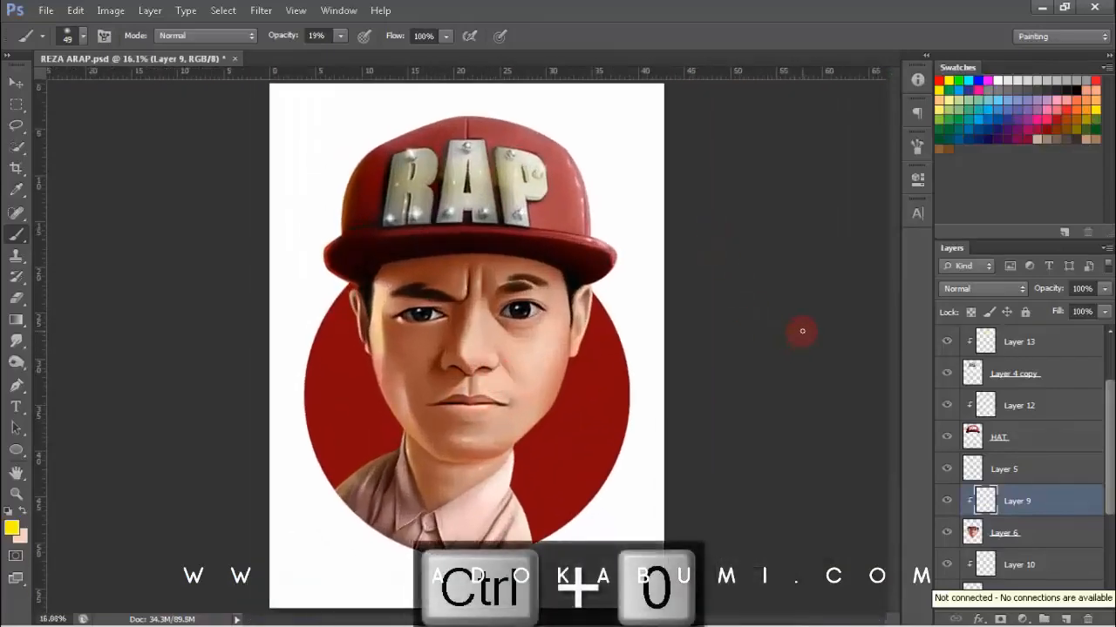
left_click(1045, 342)
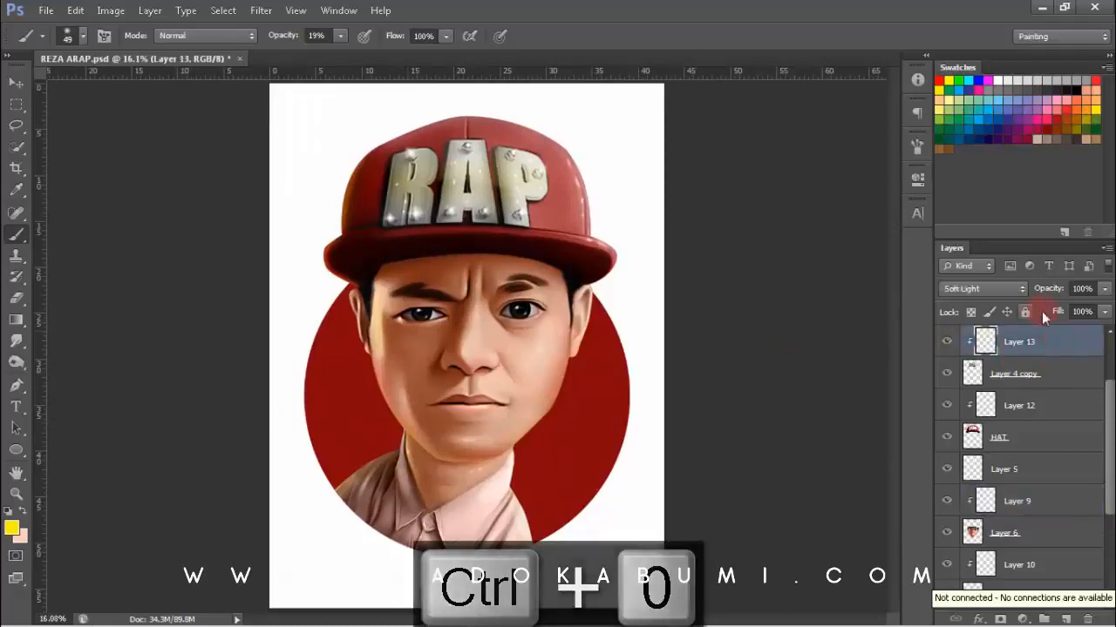
left_click_drag(1049, 288, 943, 307)
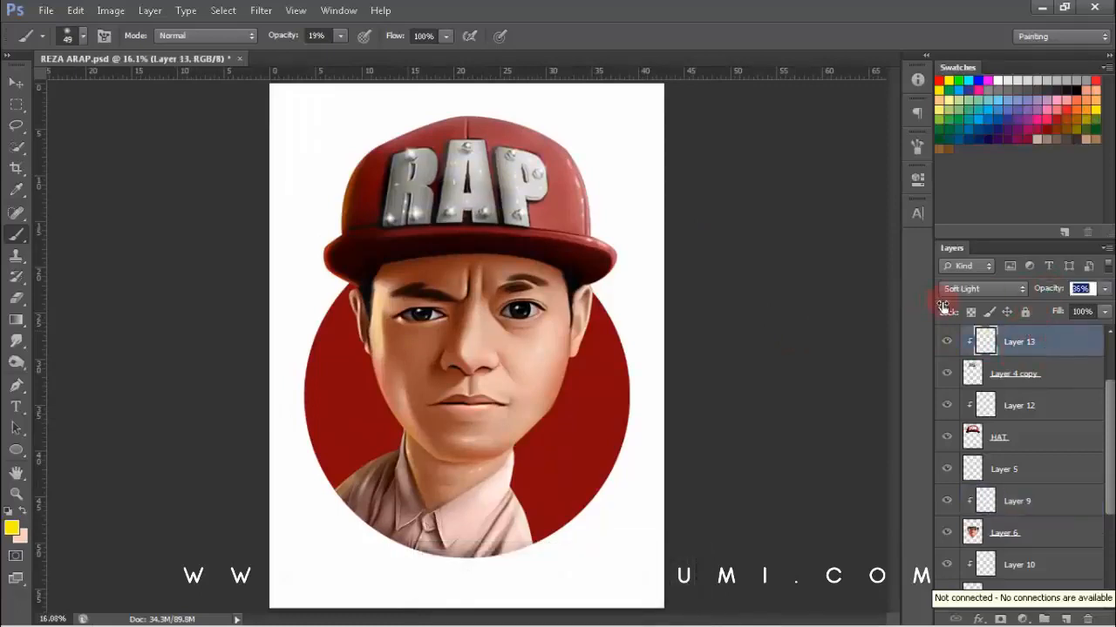
- Add a layer clipped to the red circle (Ellipse 1) and apply a yellow-to-transparent radial gradient over the circle's left side
left_click(541, 389, "alt")
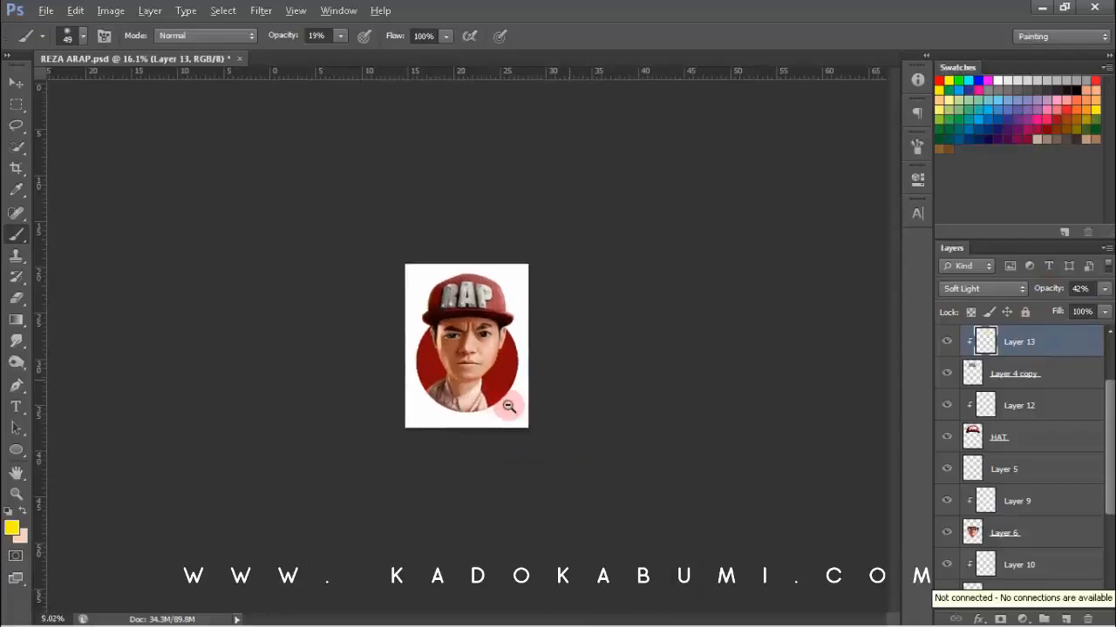
left_click_drag(1111, 447, 1100, 568)
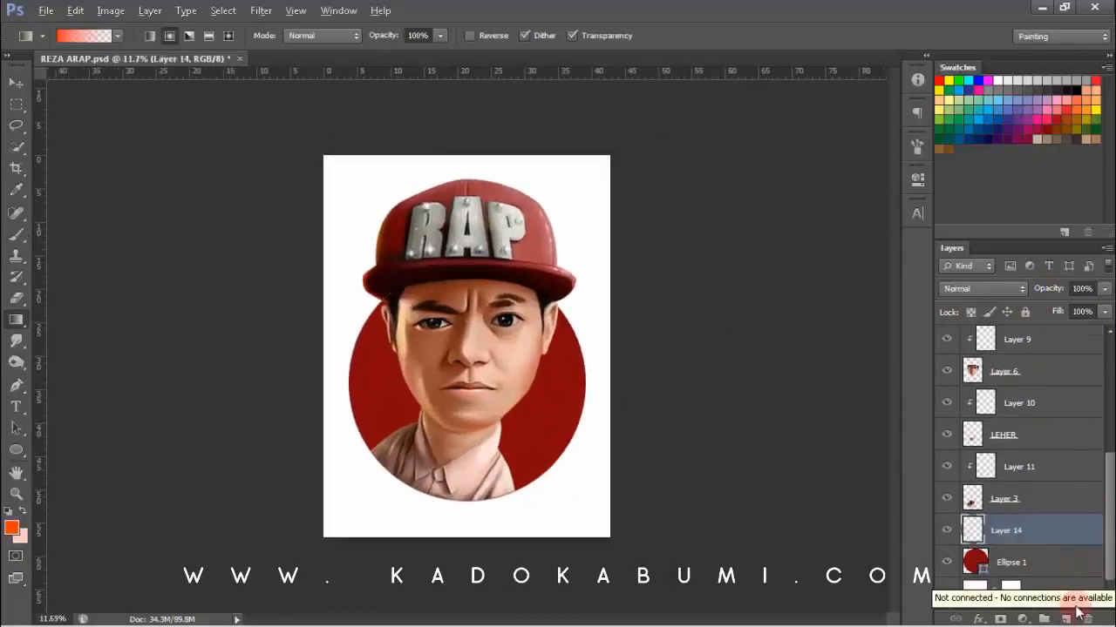
key("ctrl+alt+g")
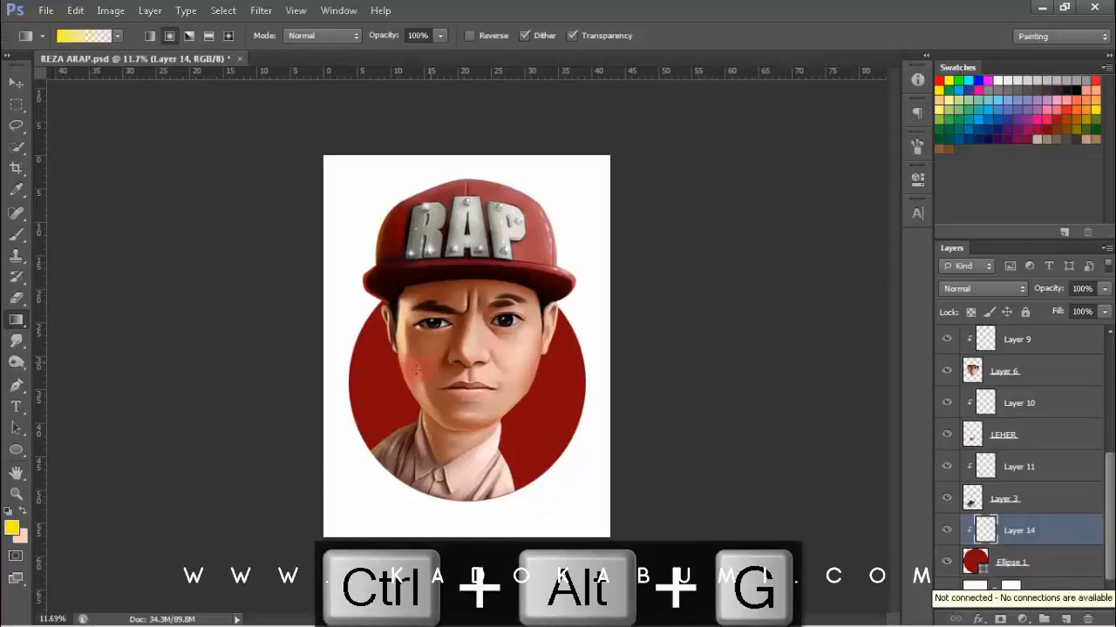
mouse_move(384, 394)
left_mouse_down()
mouse_move(607, 223)
mouse_move(473, 192)
mouse_move(323, 186)
mouse_move(462, 234)
left_mouse_up()
- Stretch the yellow gradient on Layer 14 with Free Transform and reposition it over the red circle's left side
key("ctrl+t")
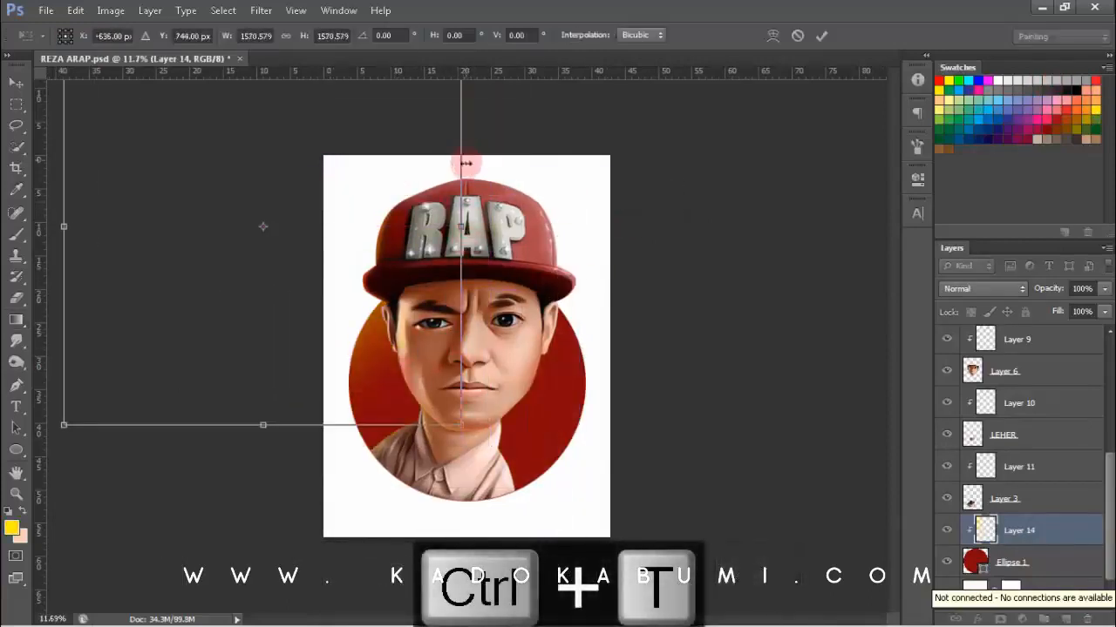
left_click_drag(466, 163, 475, 166)
left_click_drag(266, 426, 316, 387)
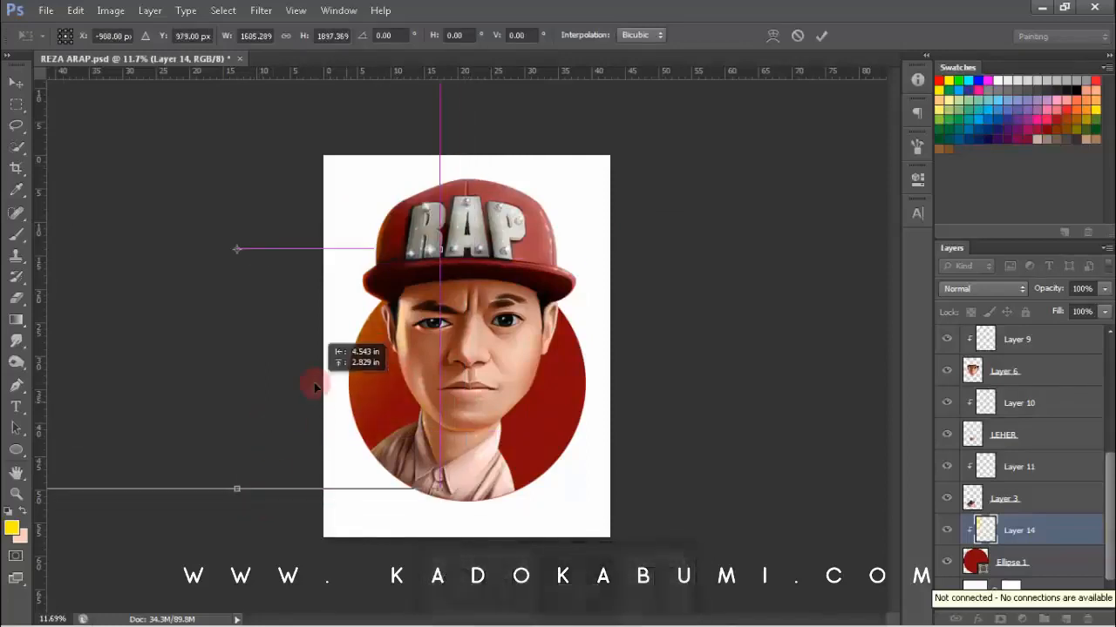
key("Return")
- Lower the opacity of the circle's yellow gradient layer (Layer 14) to 45%
scroll(527, 305, "down", 2)
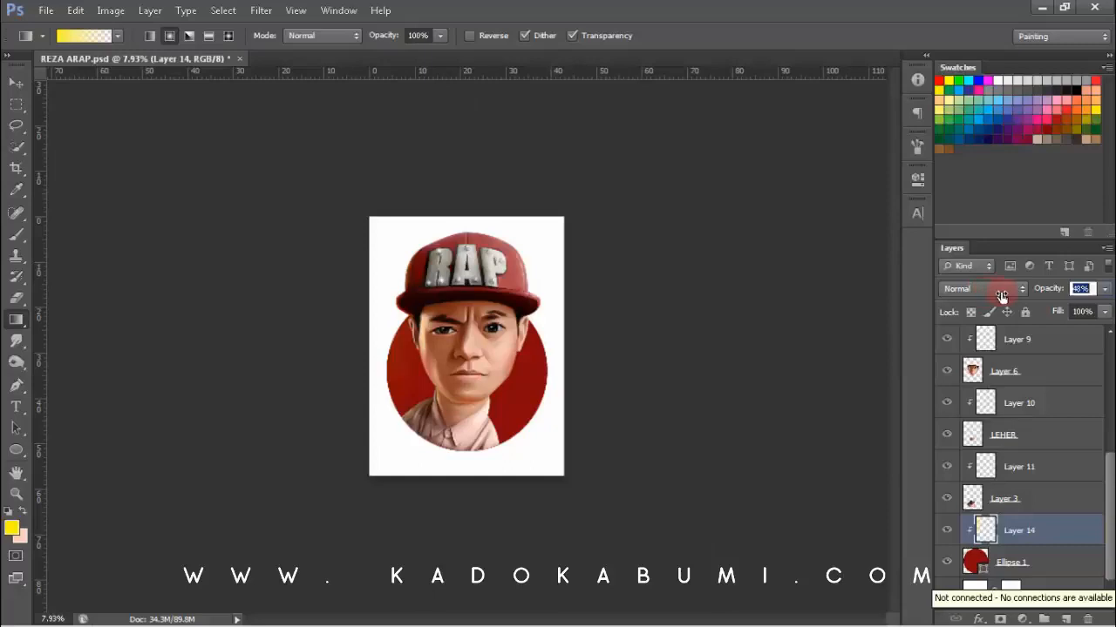
left_click_drag(1001, 295, 998, 295)
key("alt+space")
left_click_drag(472, 349, 558, 378)
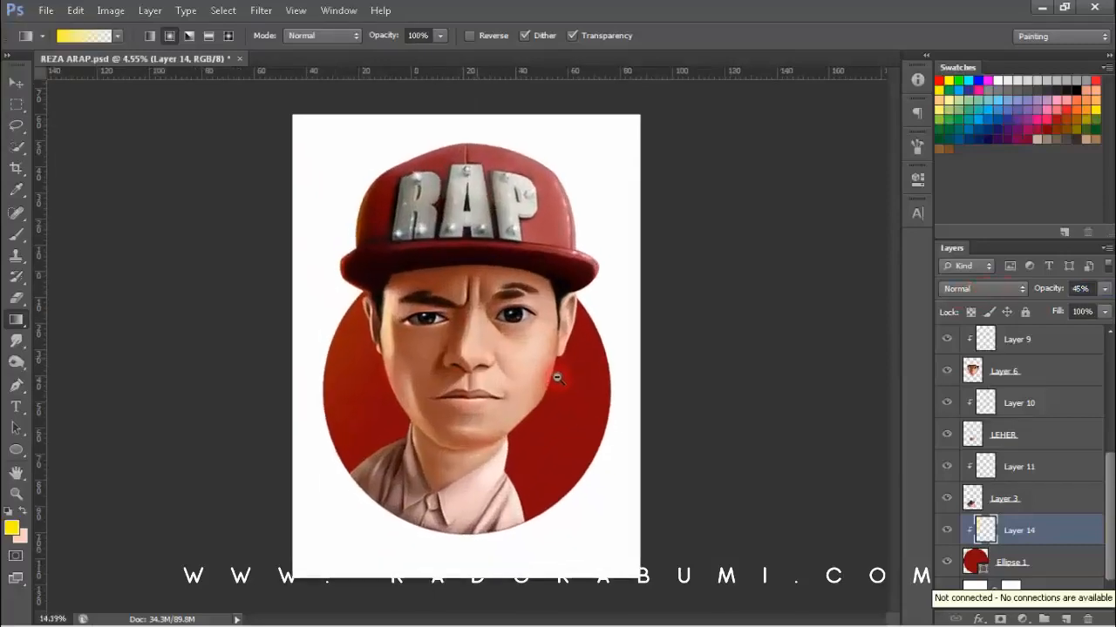
key("ctrl+0")
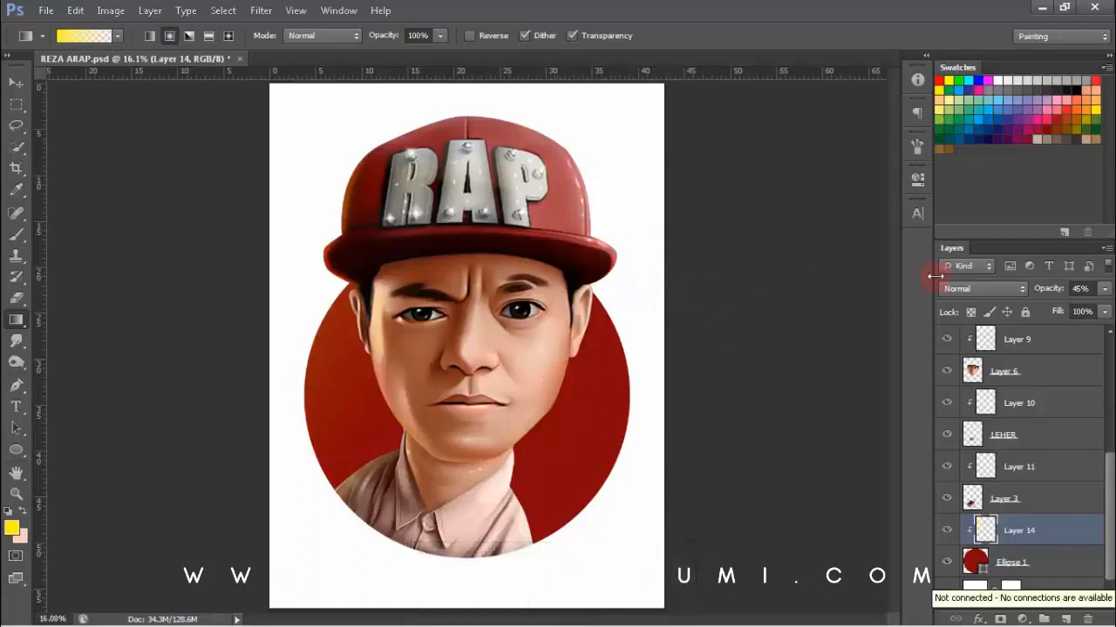
left_click_drag(577, 301, 545, 305)
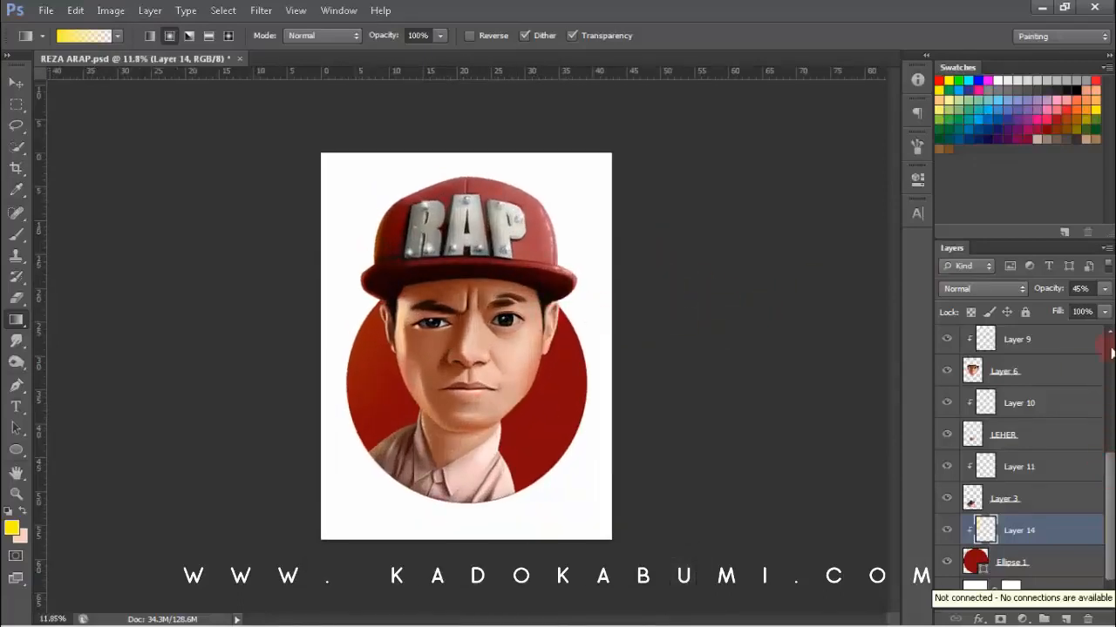
- Group all layers from SKINTONE DATA down to Ellipse 1
left_click_drag(1112, 473, 1066, 341)
left_click(978, 340)
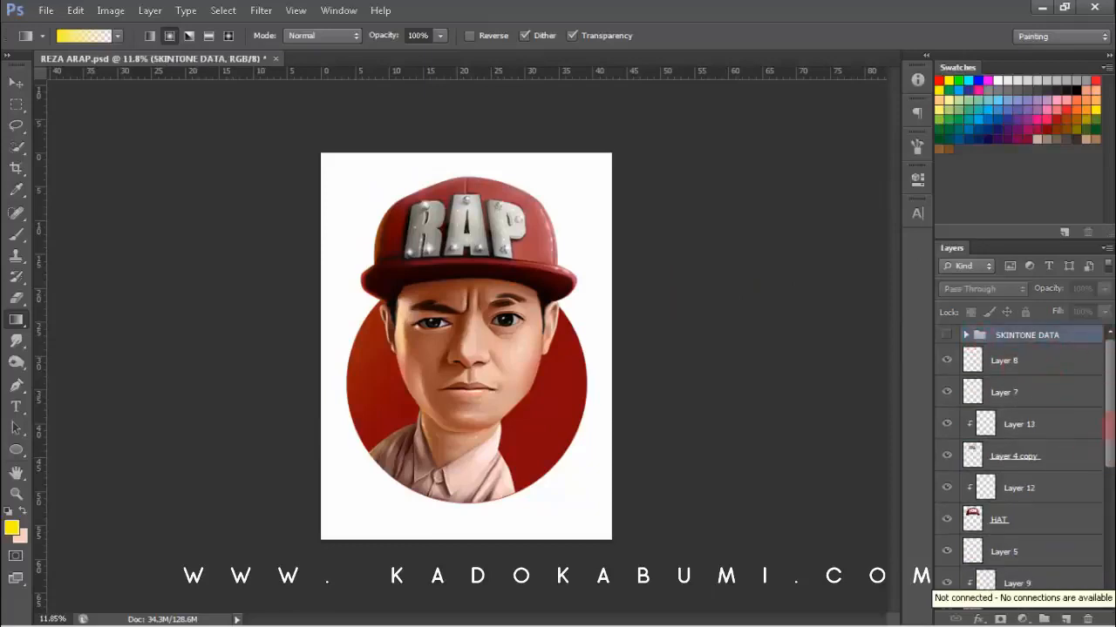
scroll(1029, 470, "down", 3)
left_click(1028, 534, "shift")
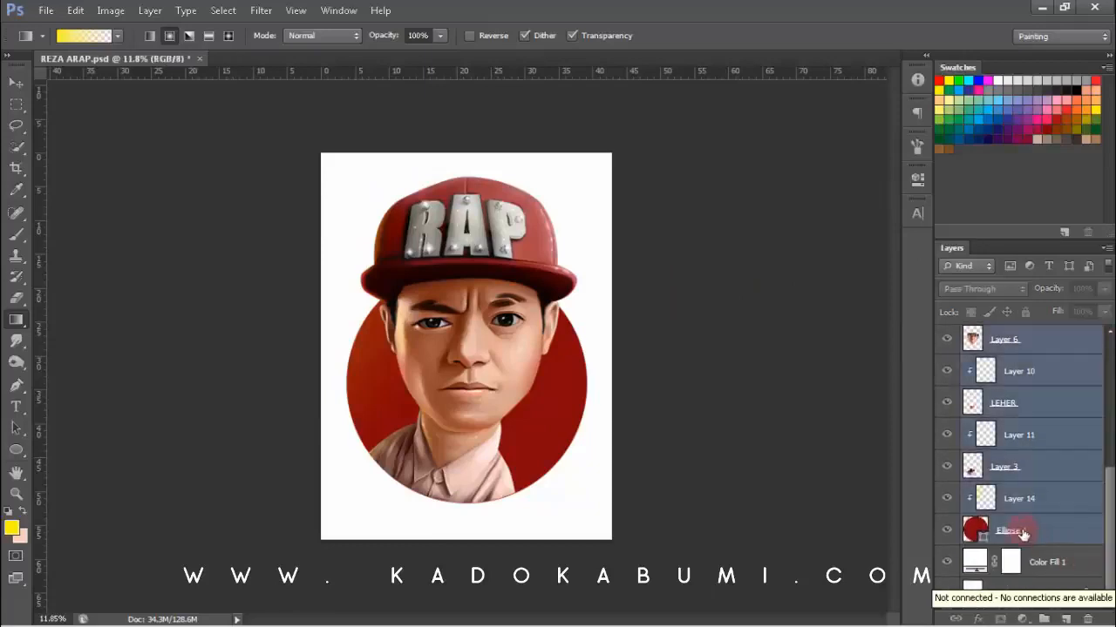
key("ctrl+g")
- Move Ellipse 1 and its clipped Layer 14 out of Group 1 to directly below it, and collapse the group
left_click_drag(437, 386, 476, 439)
left_click(967, 340)
left_click_drag(1098, 444, 1109, 569)
left_click(1057, 531)
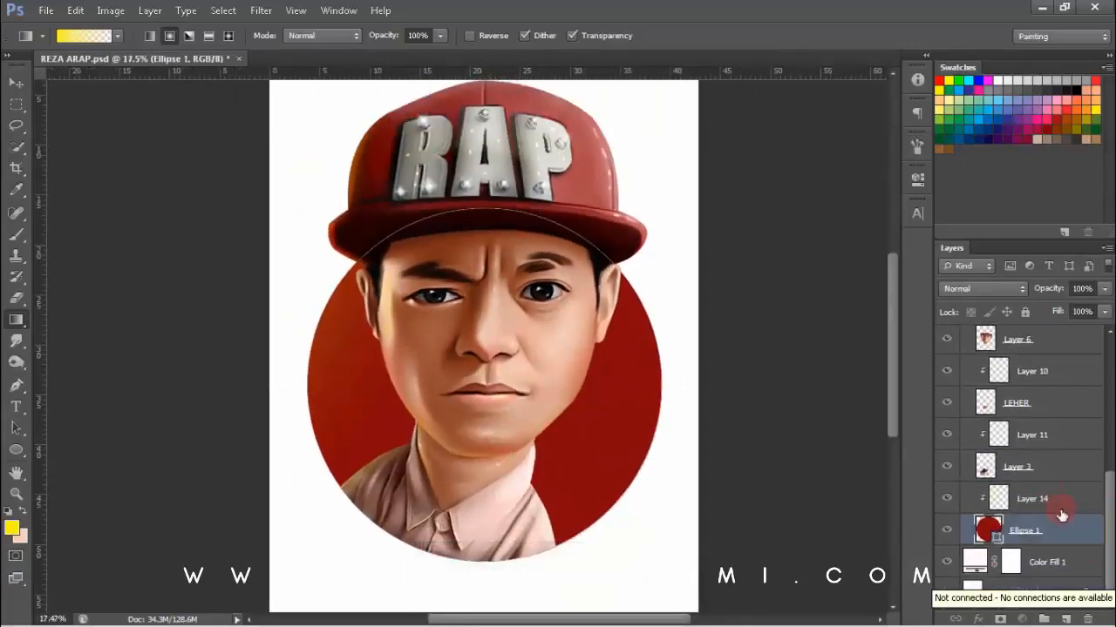
left_click(1058, 501, "shift")
left_click_drag(1057, 499, 1003, 348)
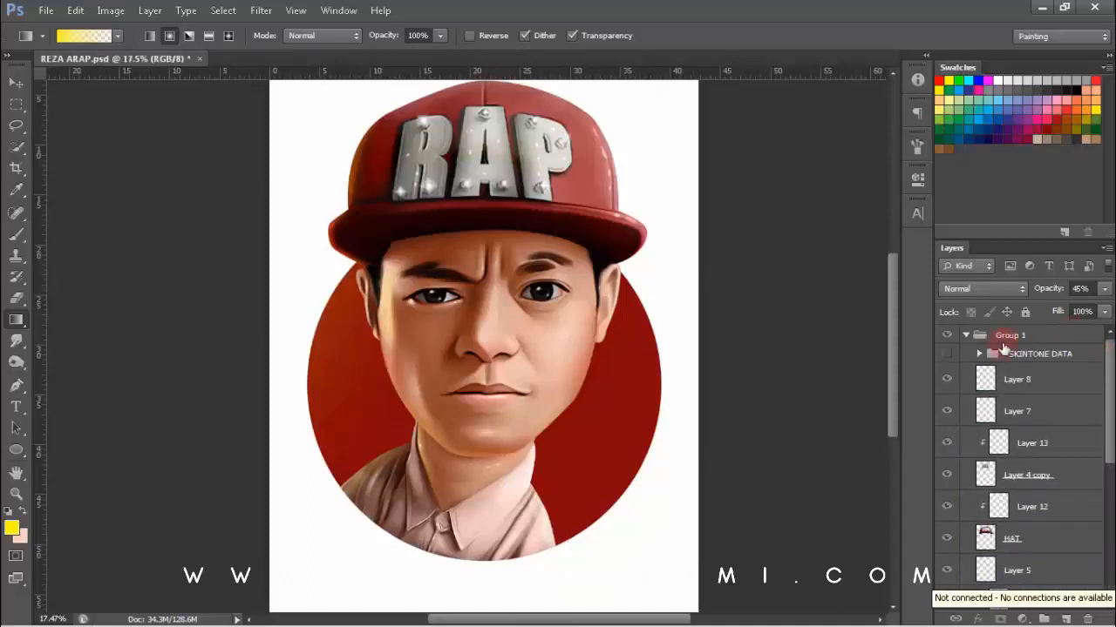
left_click(966, 337)
scroll(541, 350, "down", 3)
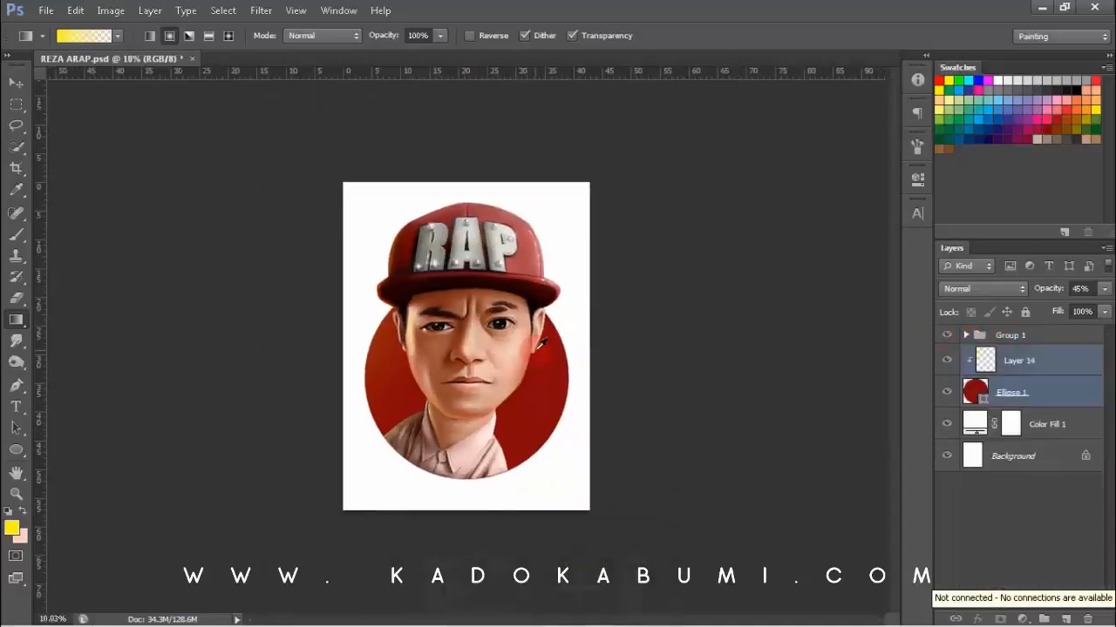
key("ctrl+0")
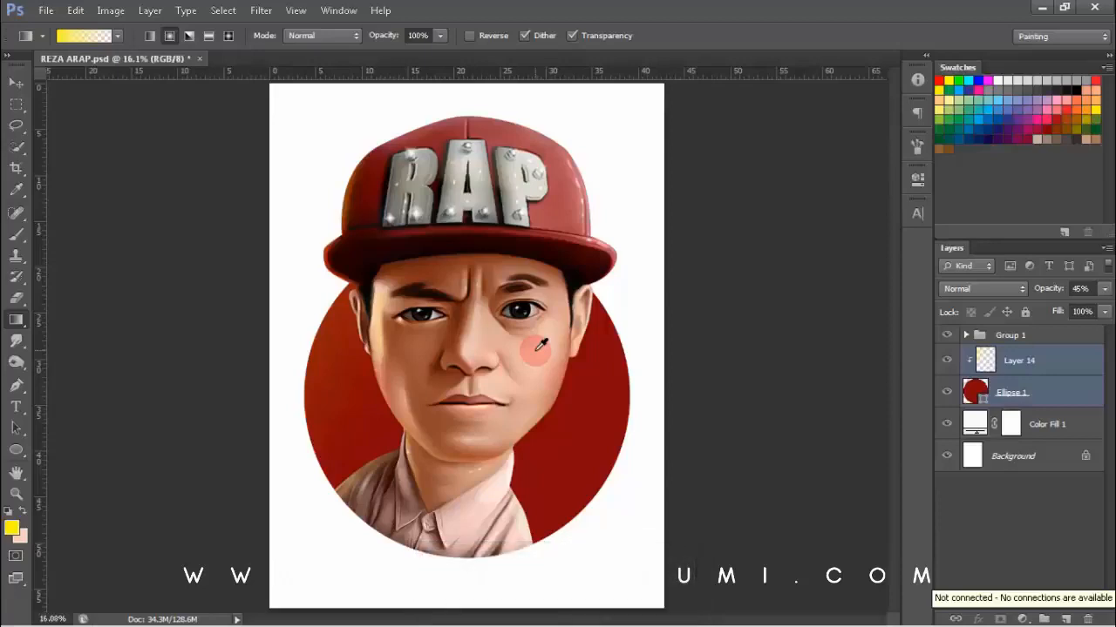
left_click_drag(404, 315, 450, 323)
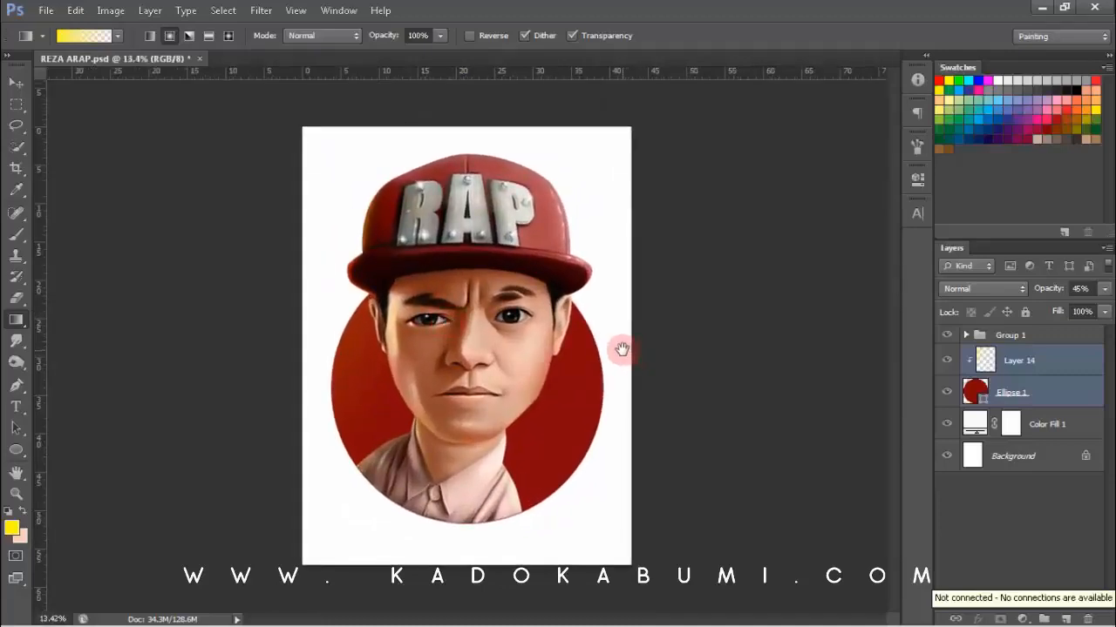
left_click(1040, 363)
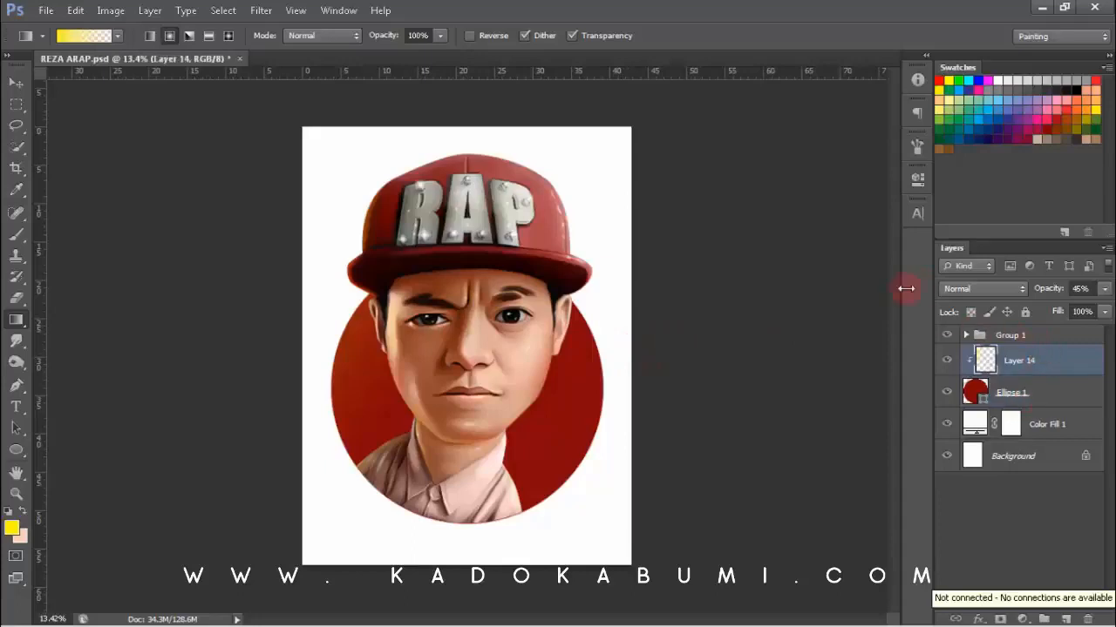
- Add the text "Reza" above Group 1 in dark red (#830707), placed below the circle's lower-right edge on the white background
left_click(978, 332)
scroll(494, 380, "up", 5)
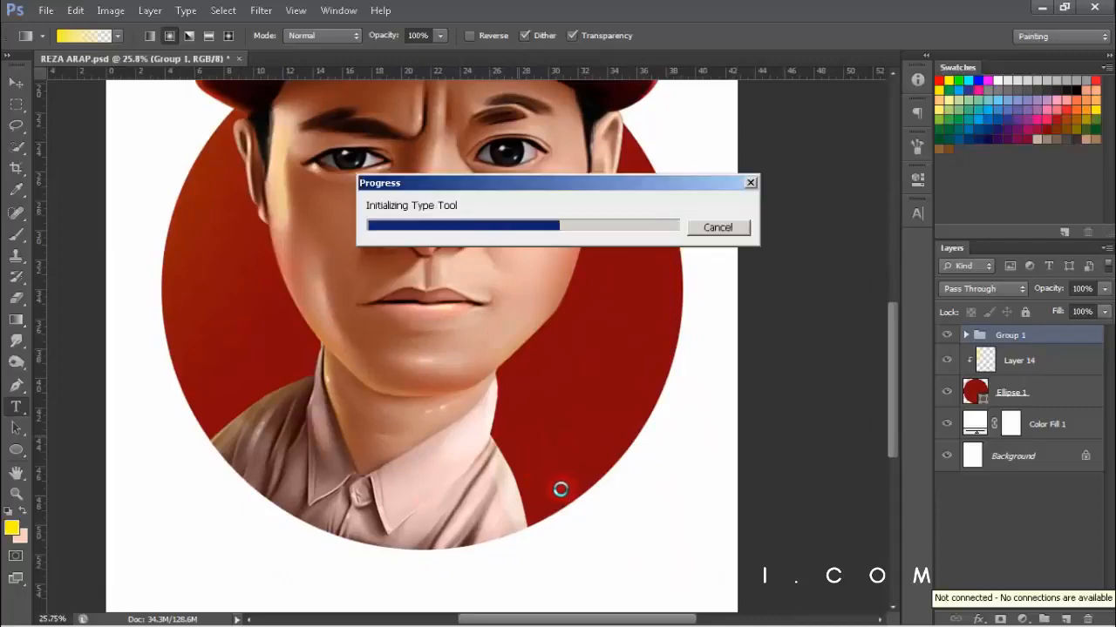
scroll(533, 505, "down", 3)
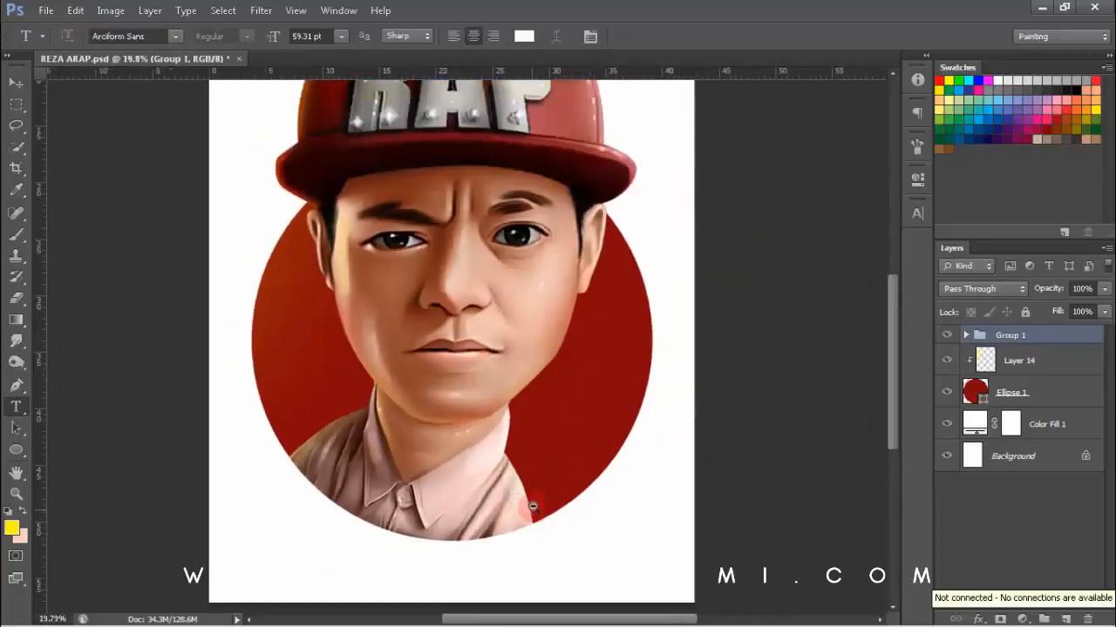
scroll(540, 506, "up", 3)
key("g")
left_click_drag(547, 505, 478, 389)
key("t")
left_click(470, 388)
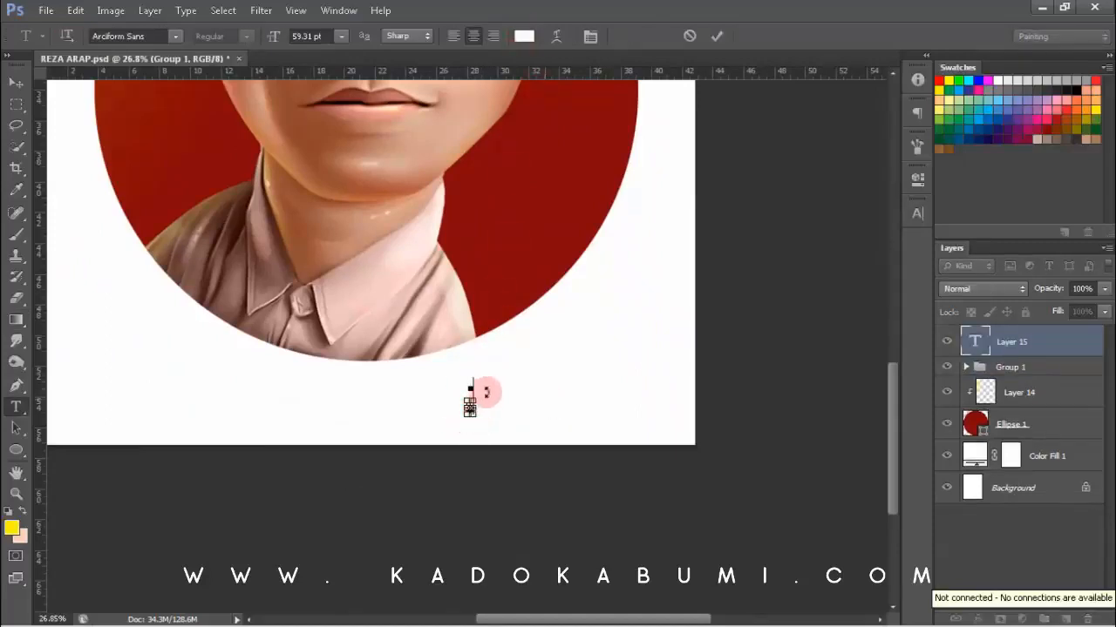
left_click(522, 38)
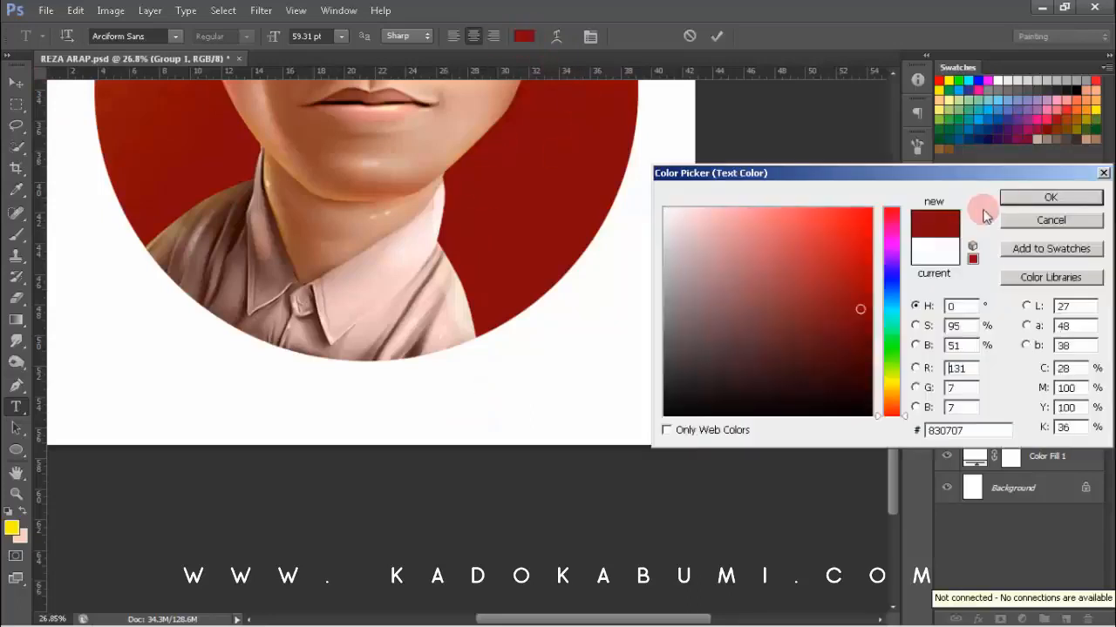
left_click(1004, 195)
type("Reza")
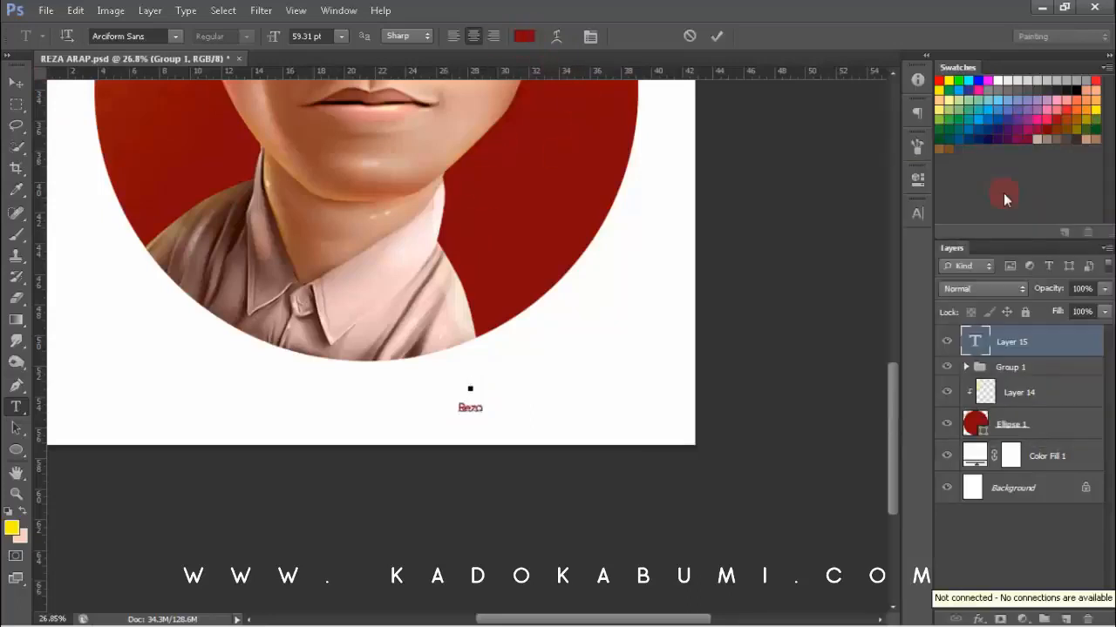
key("ctrl+Return")
- Enlarge the Reza text with Free Transform to about 382 pt
key("ctrl+t")
left_click_drag(485, 394, 615, 318)
key("Return")
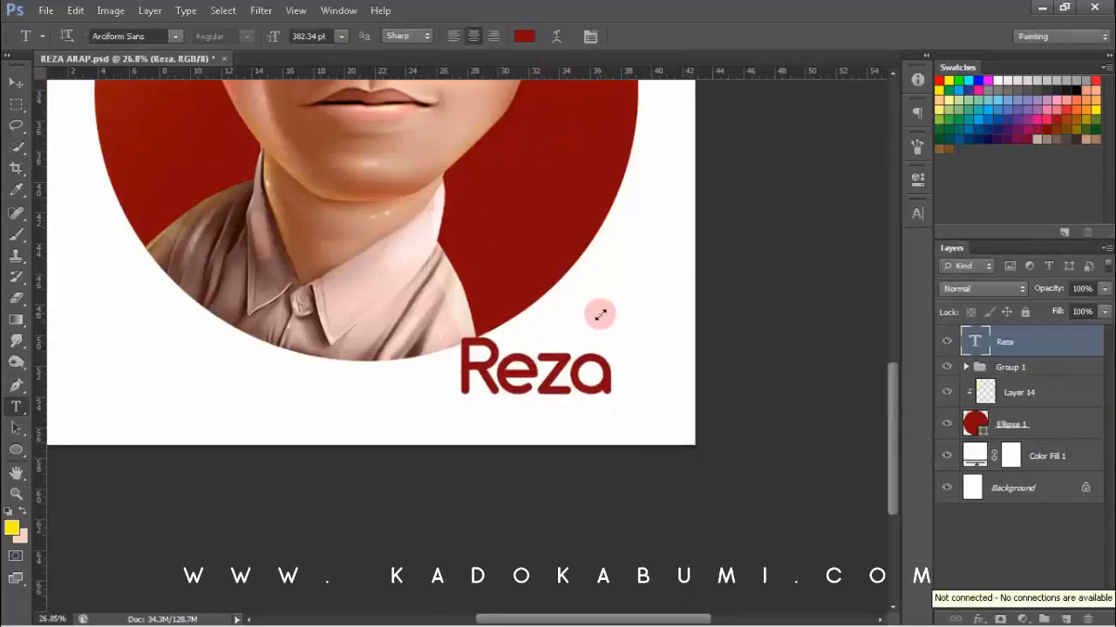
- Change the Reza text's font to Juice
left_click(916, 214)
left_click(811, 221)
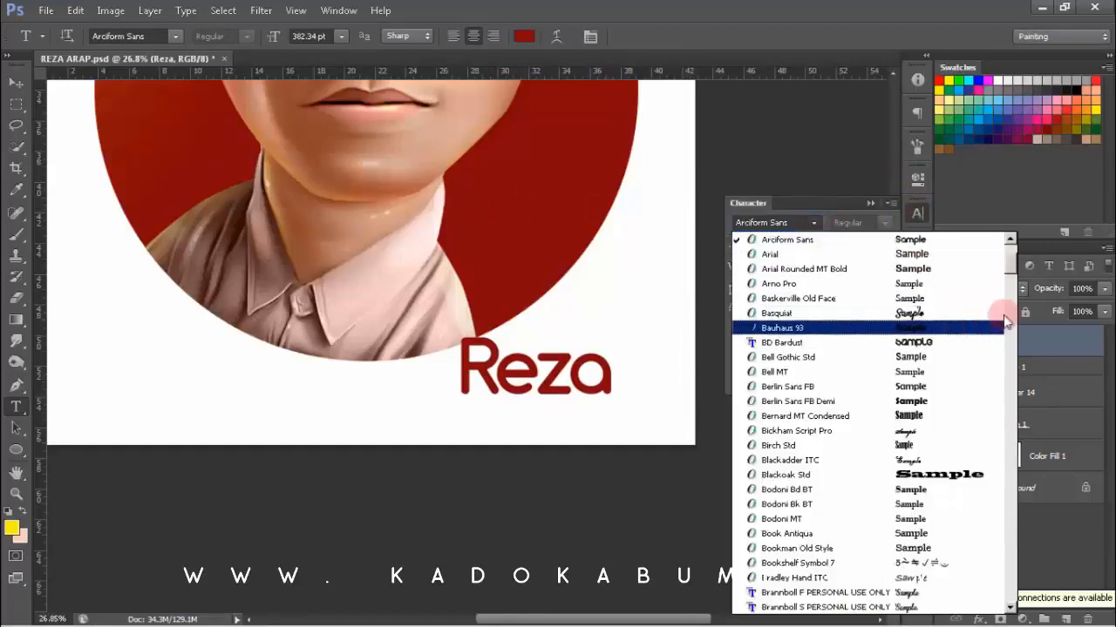
left_click(1011, 284)
left_click_drag(1011, 283, 1014, 388)
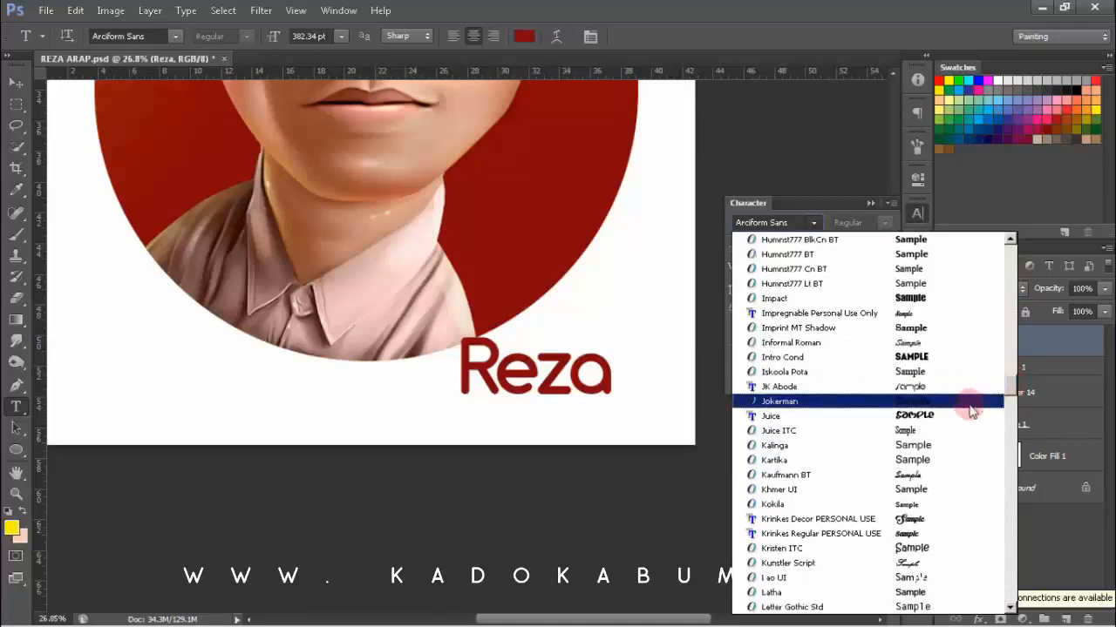
left_click(969, 401)
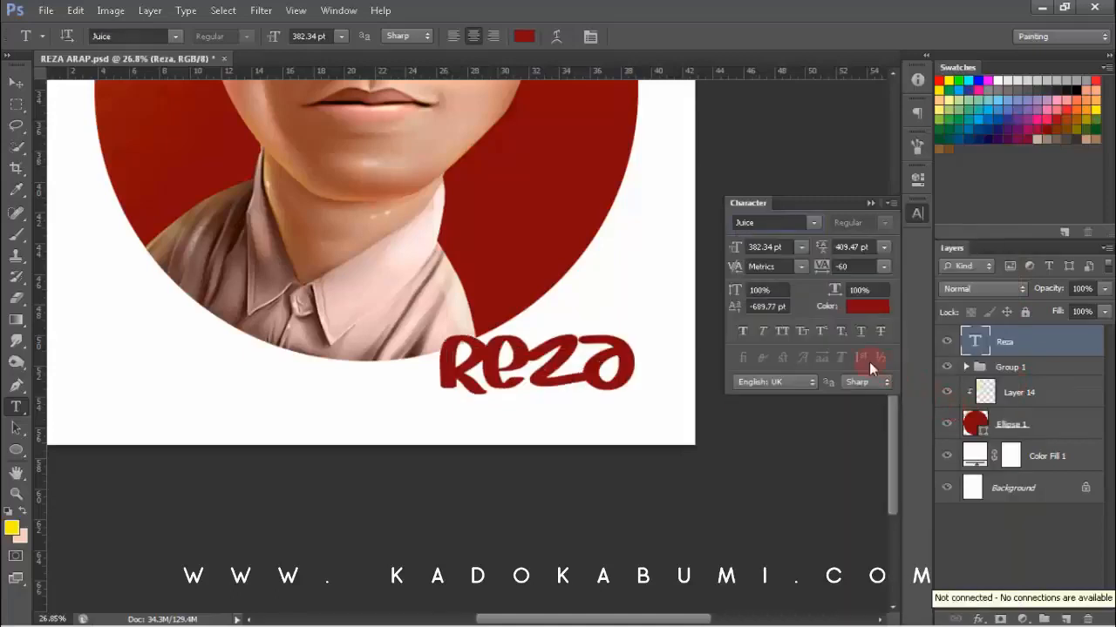
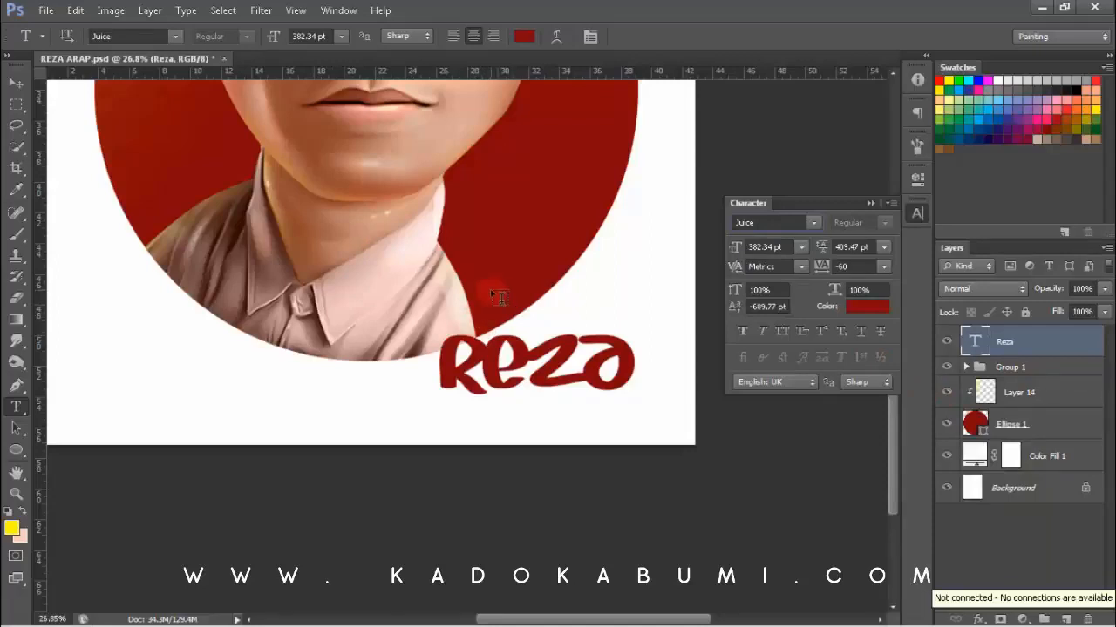
left_click(916, 217)
- Shift the Reza text slightly to the right beneath the circle's lower-right edge
left_click_drag(555, 362, 520, 288)
key("v")
key("space")
left_click_drag(517, 301, 526, 340)
left_click_drag(532, 341, 581, 473)
key("space")
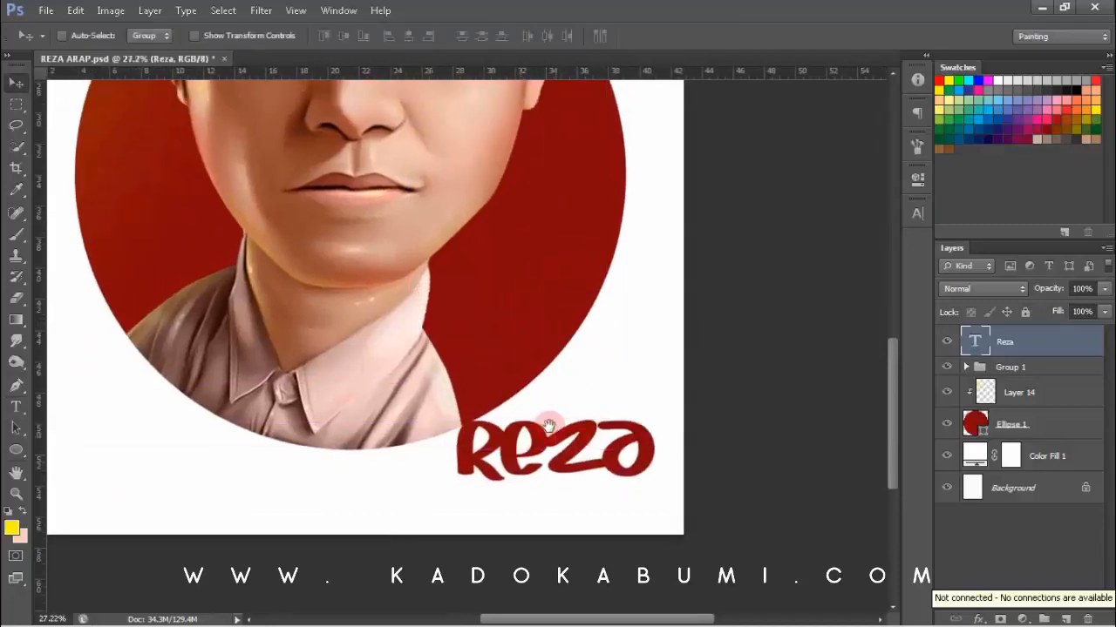
- Duplicate the Reza text and place the copy directly below the original
left_click_drag(549, 427, 539, 358)
left_click_drag(552, 412, 645, 395)
left_click_drag(558, 380, 550, 455)
- Try replacing the lower copy's text with "Arap!", and undo it
key("t")
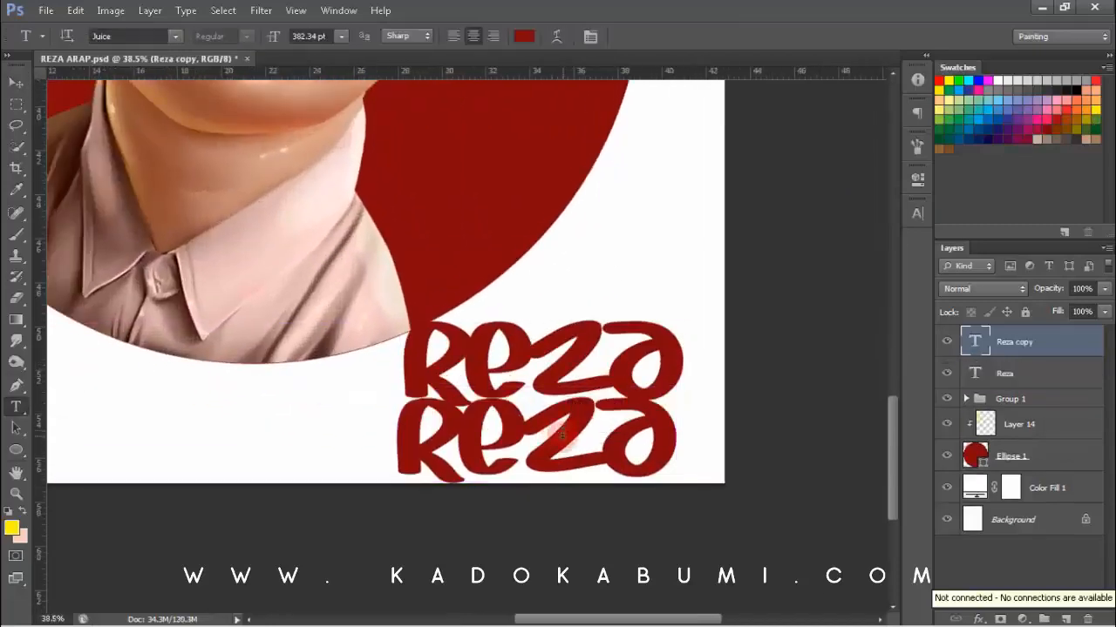
double_click(561, 437)
type("ARA")
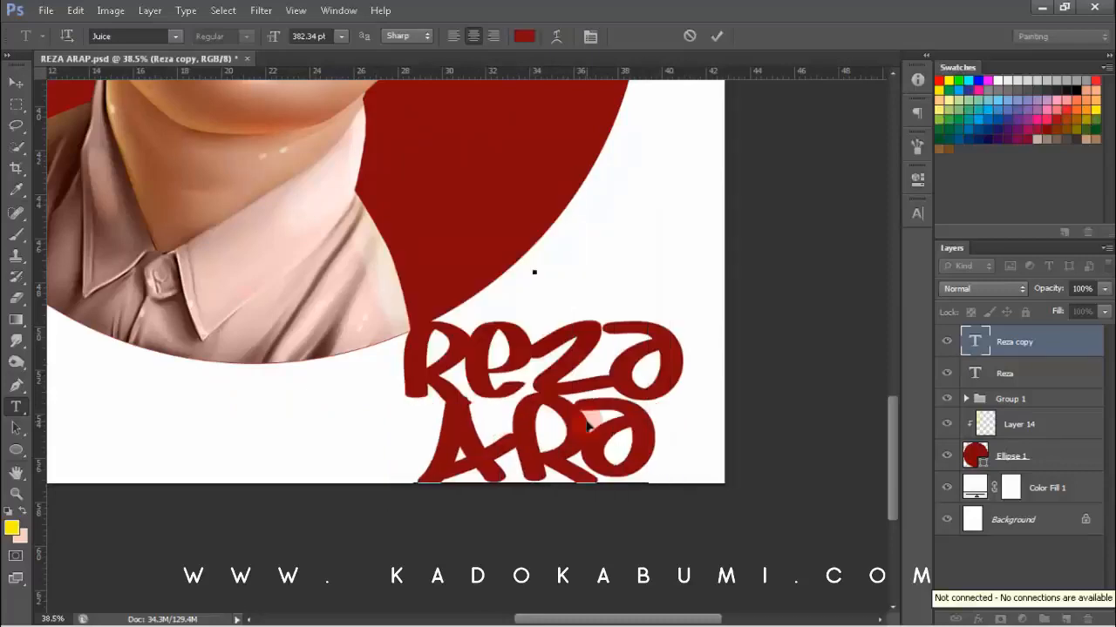
type("p!")
key("ctrl+Return")
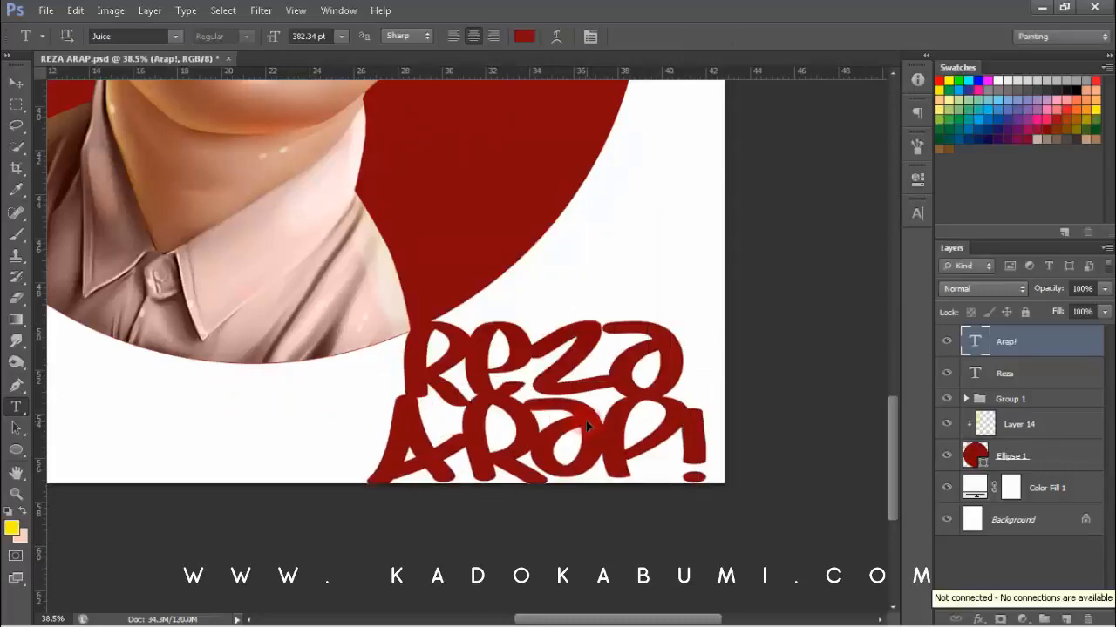
key("ctrl+z")
- Replace the lower copy's text with "ARAP" in capitals
double_click(517, 420)
type("ARAP")
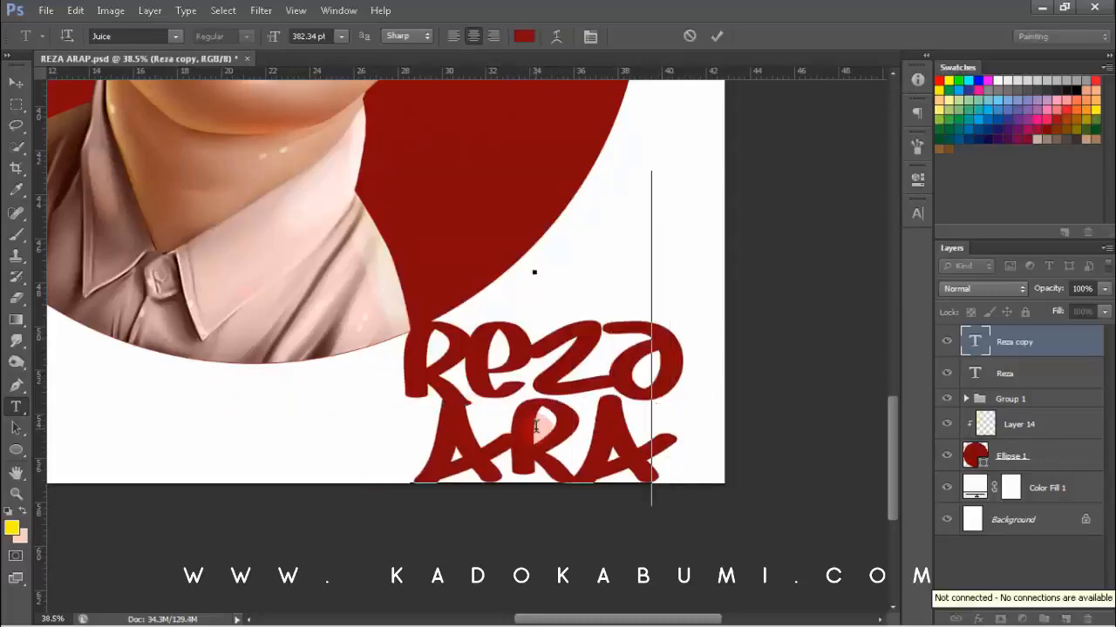
key("ctrl+Return")
- Duplicate the ARAP text and place the copy on the white area below the circle's lower-left edge
key("v")
left_click_drag(595, 431, 305, 379)
left_click_drag(404, 113, 424, 419)
scroll(399, 448, "down", 4)
left_click_drag(325, 468, 489, 231)
scroll(475, 261, "up", 3)
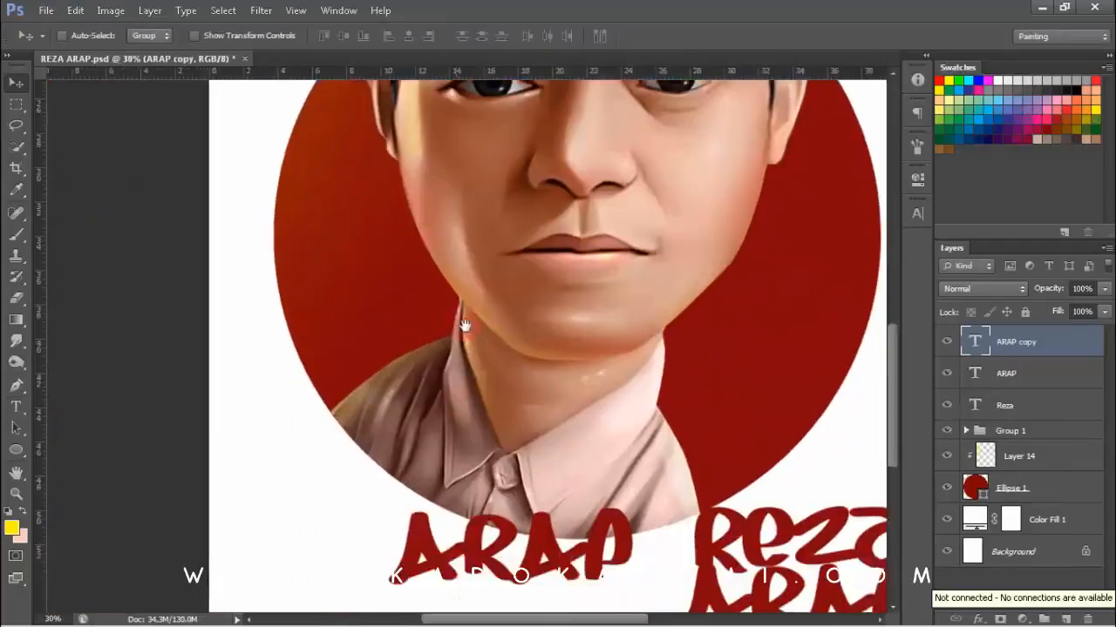
left_click_drag(463, 324, 484, 141)
left_click_drag(511, 394, 354, 404)
- Replace the text of the ARAP copy with a single exclamation mark "!"
key("t")
left_click(397, 377)
key("ctrl+a")
type("!")
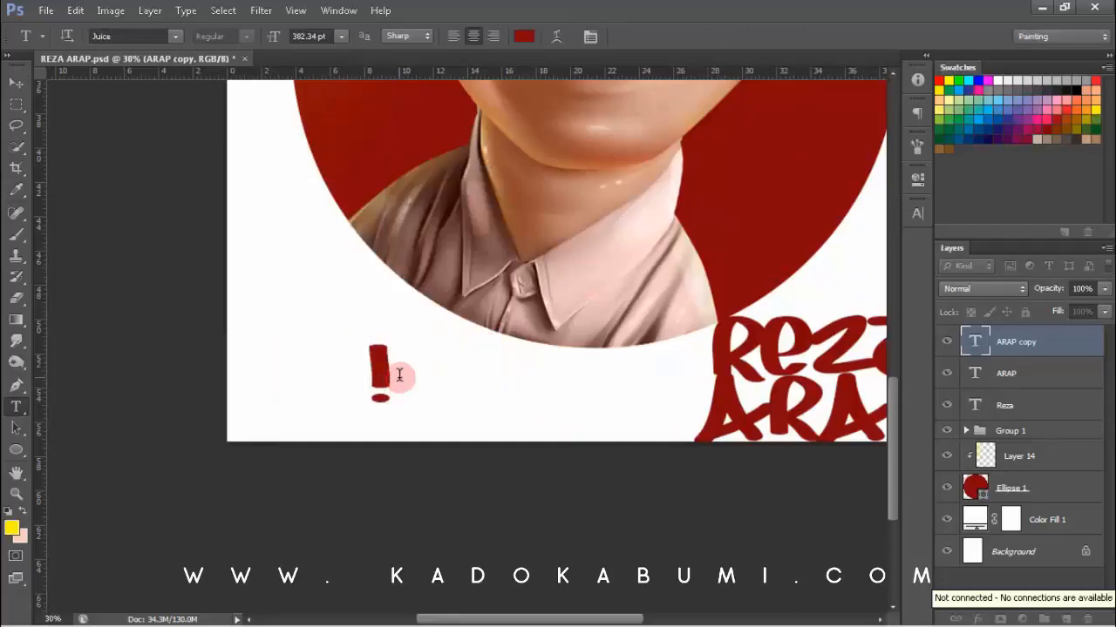
key("ctrl+Return")
- Scale the Reza and ARAP text layers down together to about 67 percent in the canvas's lower-right corner
key("v")
left_click_drag(640, 295, 465, 299)
left_click(1036, 376)
left_click(1034, 405, "shift")
key("ctrl+t")
left_click_drag(761, 322, 720, 342)
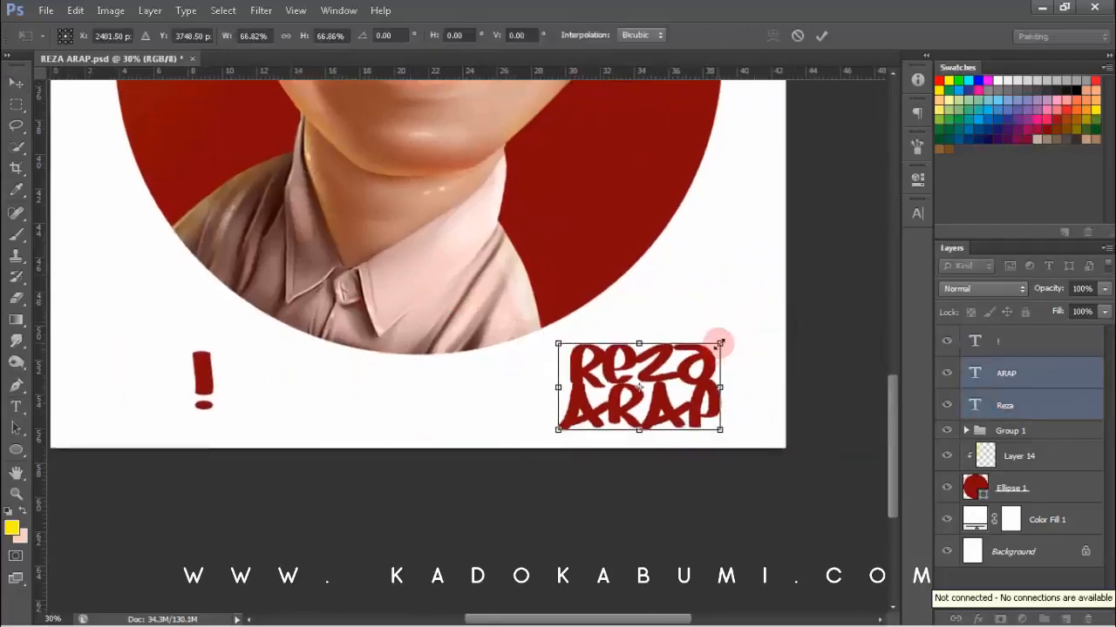
key("Return")
- Move the exclamation mark beside the end of the Reza ARAP lettering and enlarge it to match both lines
scroll(678, 389, "up", 2)
left_click(1020, 340)
left_click_drag(83, 383, 763, 381)
key("ctrl+t")
left_click_drag(770, 314, 803, 281)
key("Return")
scroll(738, 357, "up", 1)
scroll(738, 359, "up", 2)
- Fine-tune the exclamation mark's size and position so it sits close against the Reza ARAP lettering
left_click_drag(738, 359, 621, 337)
key("ctrl+t")
left_click_drag(714, 216, 707, 224)
key("Return")
left_click_drag(668, 376, 663, 385)
left_click_drag(646, 331, 619, 323)
left_click_drag(618, 323, 610, 541)
left_click_drag(621, 567, 561, 427)
left_click_drag(561, 427, 609, 427)
- Group the three lettering layers and move the group up over the circle's lower-right edge
left_click(1033, 404, "shift")
key("ctrl+g")
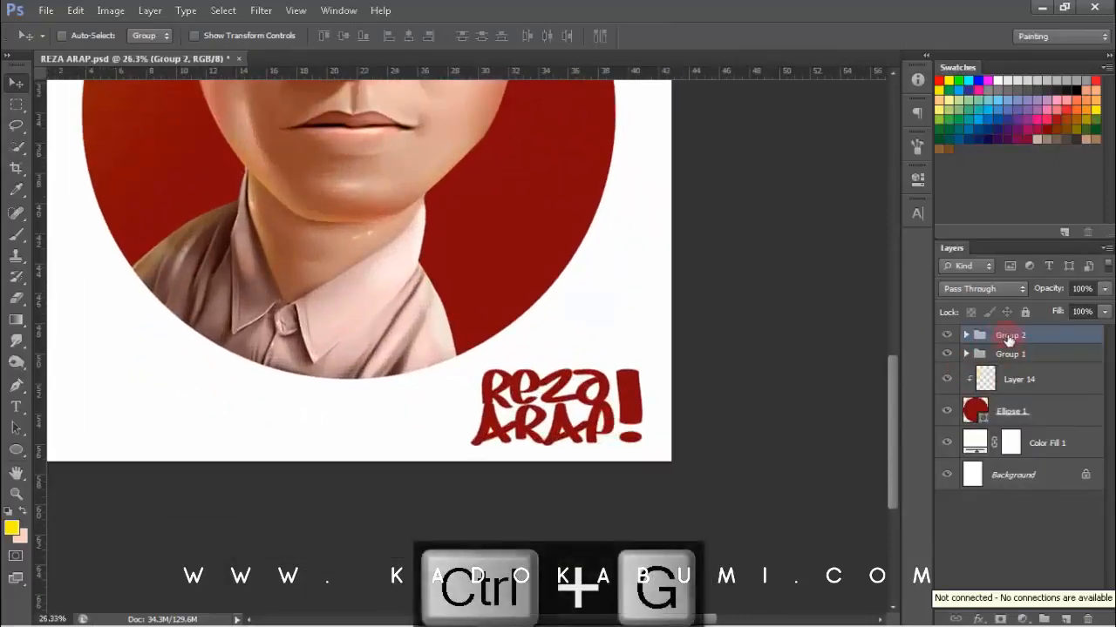
double_click(1044, 340)
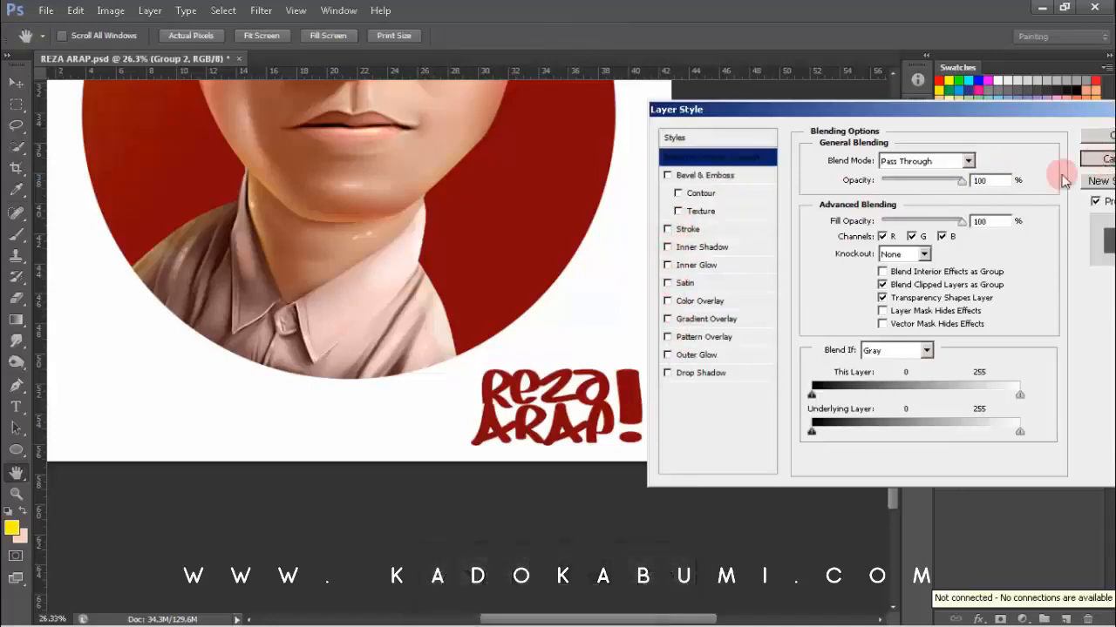
left_click(1096, 136)
left_click_drag(640, 378, 573, 192)
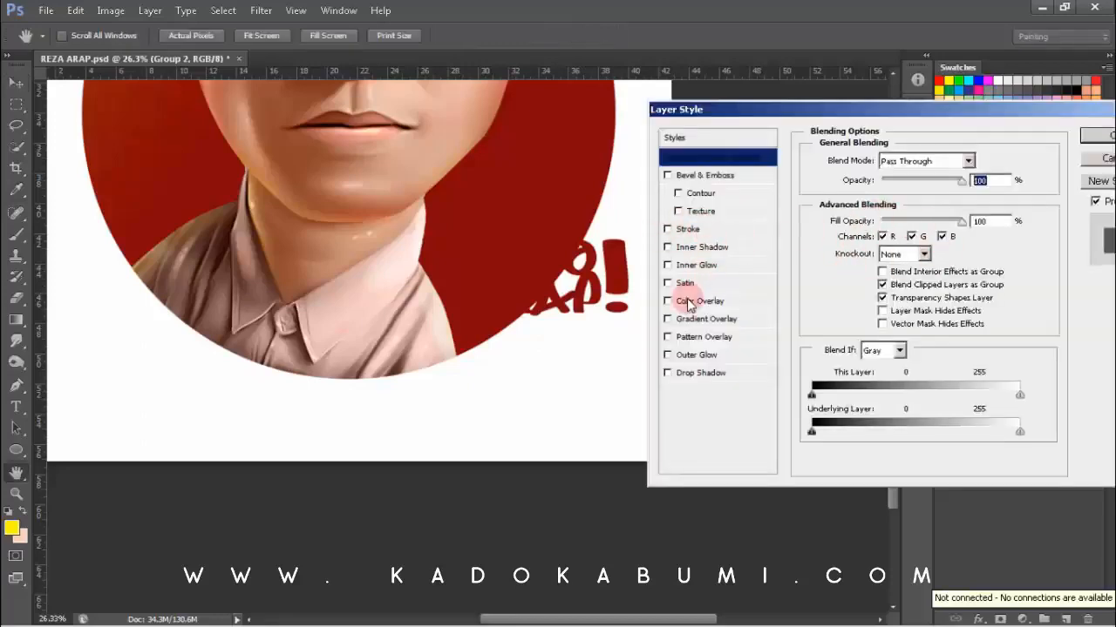
- Add a thick white outside Stroke at 100% opacity to the lettering group
left_click(680, 230)
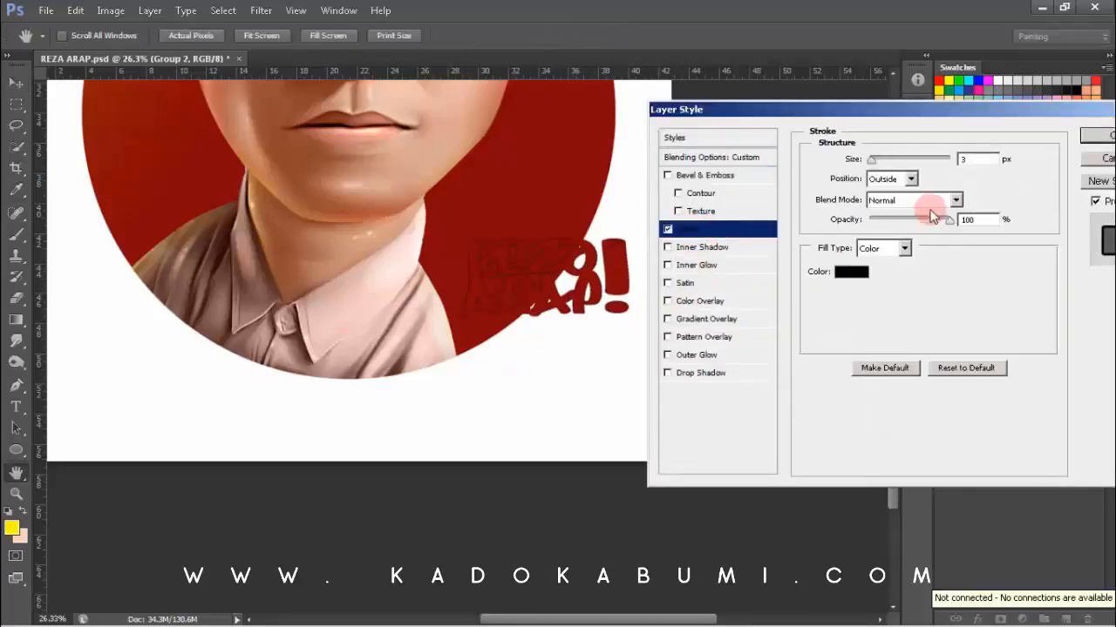
left_click(850, 273)
left_click_drag(744, 241, 634, 200)
left_click(1023, 198)
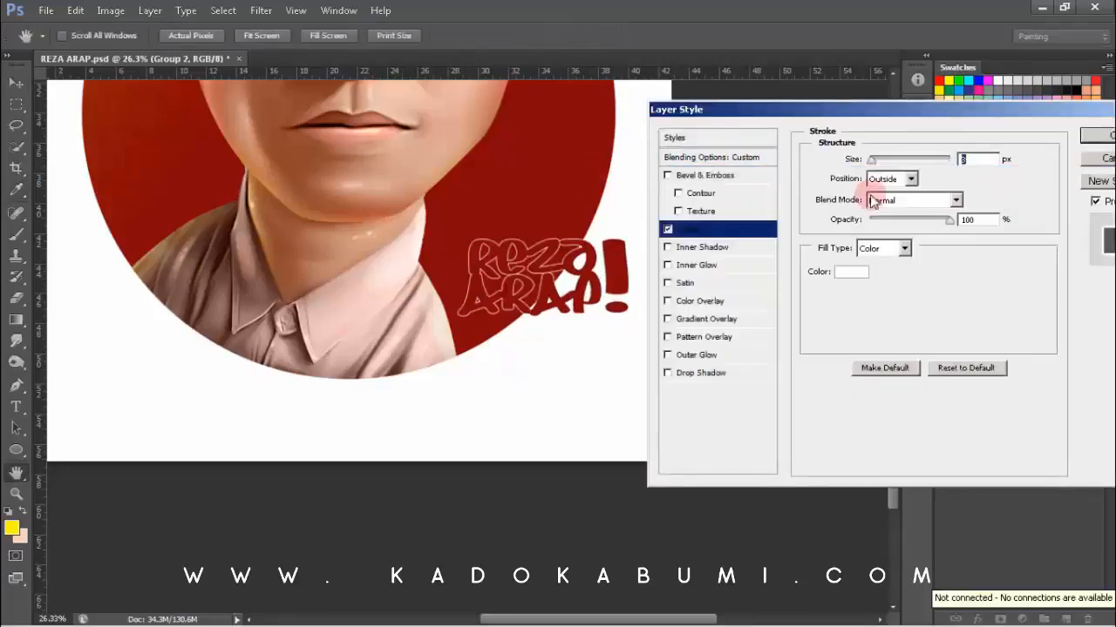
left_click_drag(872, 162, 882, 165)
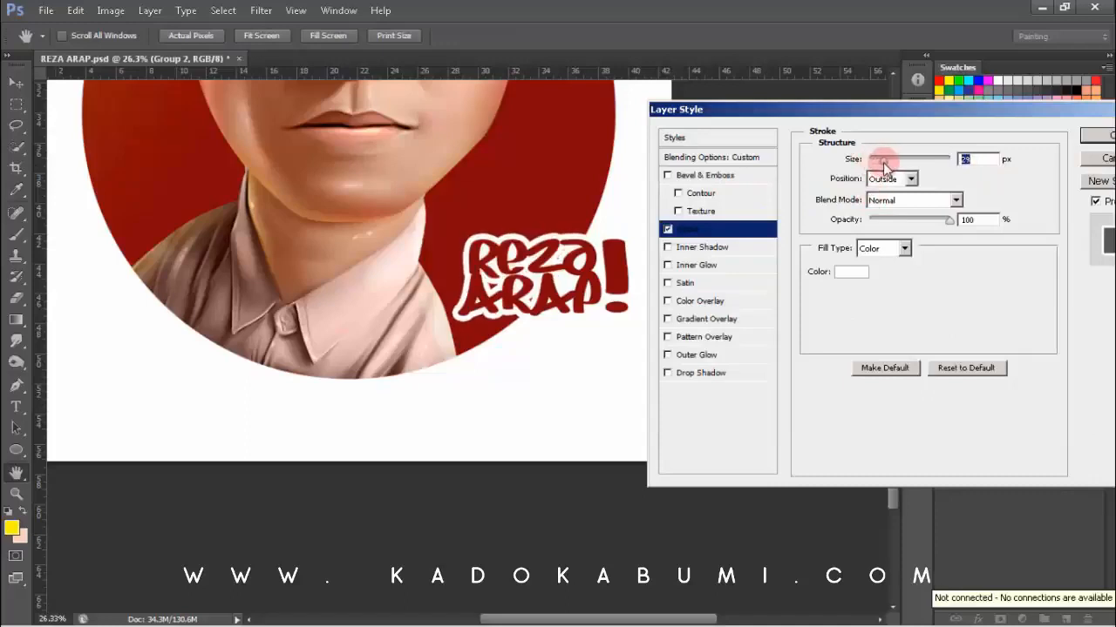
left_click(1094, 137)
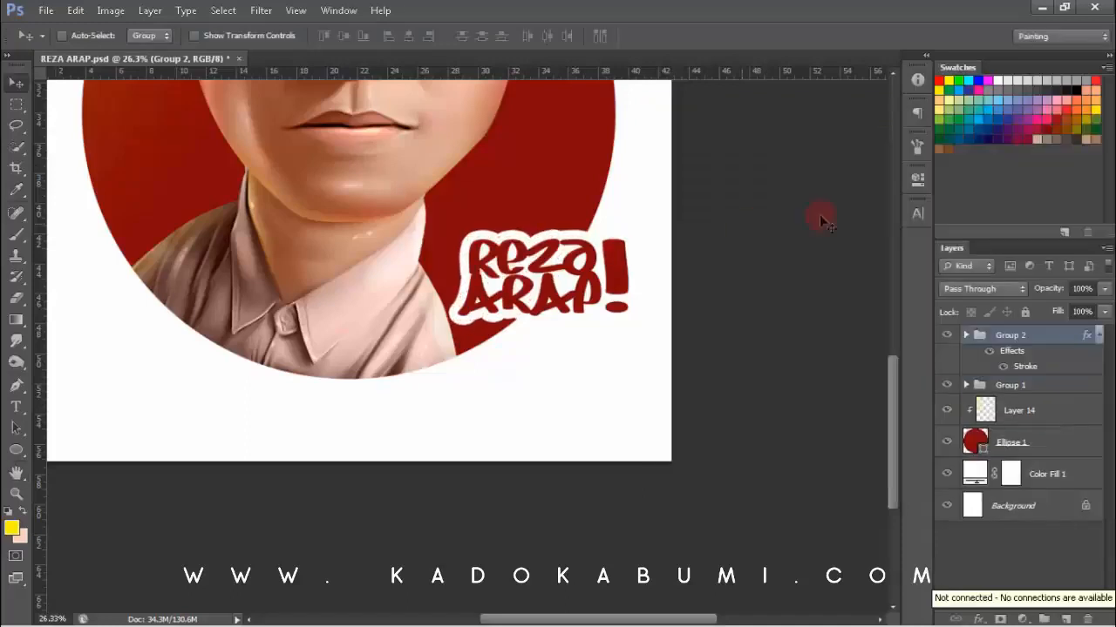
- Enlarge the outlined lettering group and tilt it counter-clockwise so the text slants upward
scroll(627, 294, "down", 5)
scroll(645, 287, "up", 5)
key("ctrl+t")
left_click_drag(706, 278, 602, 333)
key("Return")
scroll(650, 312, "down", 5)
scroll(647, 320, "up", 5)
scroll(601, 333, "down", 4)
scroll(490, 333, "up", 4)
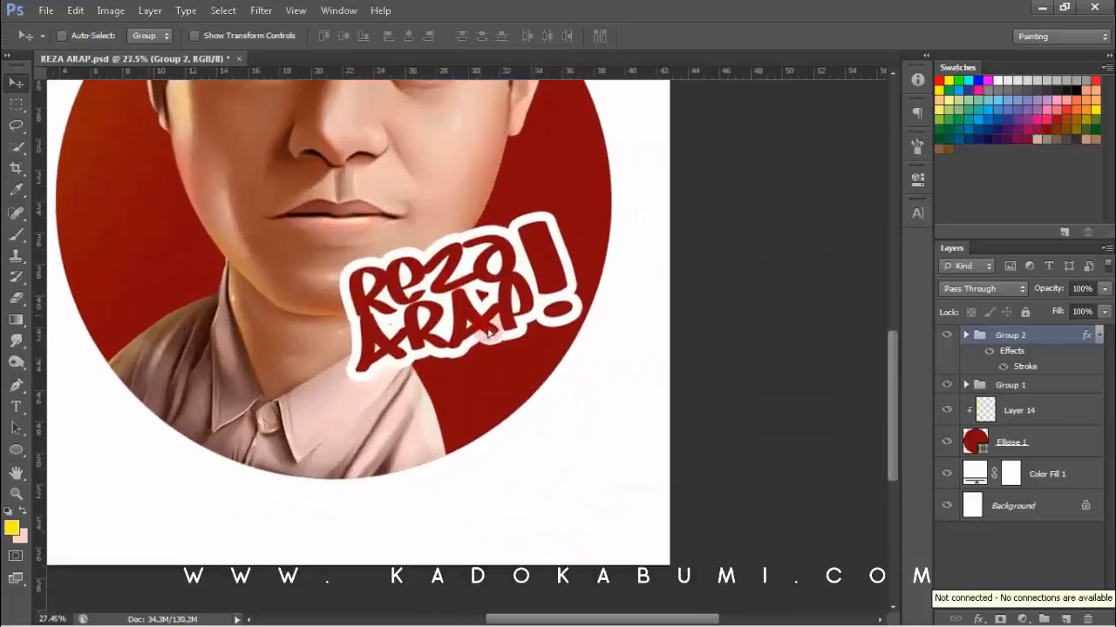
- Position the tilted lettering over the circle's lower-right edge beside the shirt, leaving a margin to the canvas edge
left_click_drag(489, 333, 567, 418)
scroll(468, 316, "down", 4)
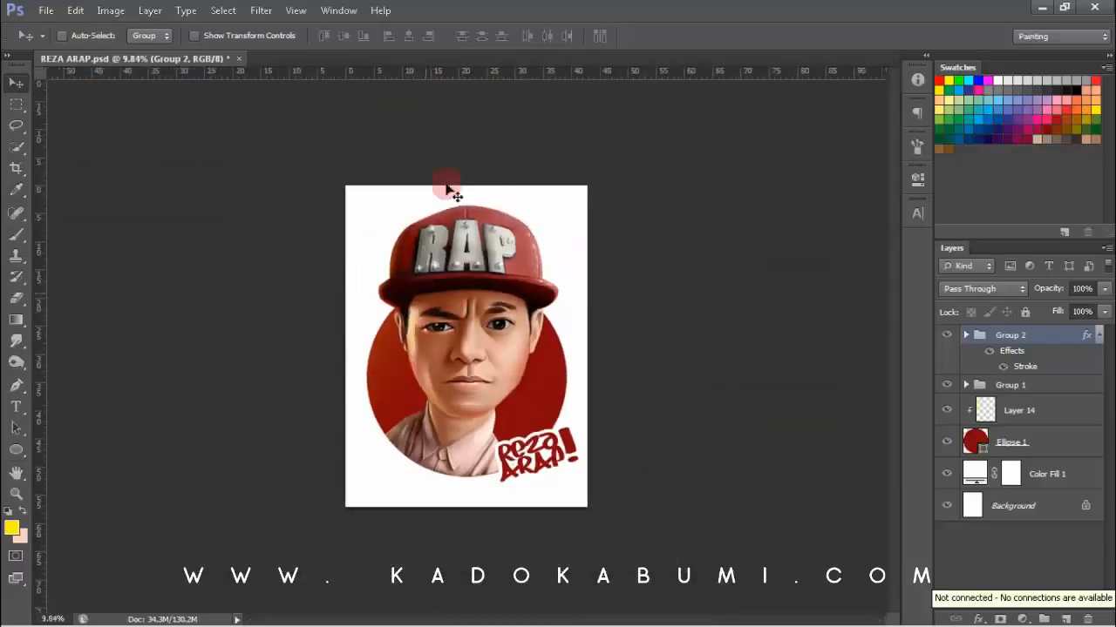
scroll(525, 372, "down", 3)
scroll(502, 392, "up", 5)
left_click_drag(488, 479, 501, 422)
scroll(501, 422, "down", 4)
scroll(464, 274, "up", 4)
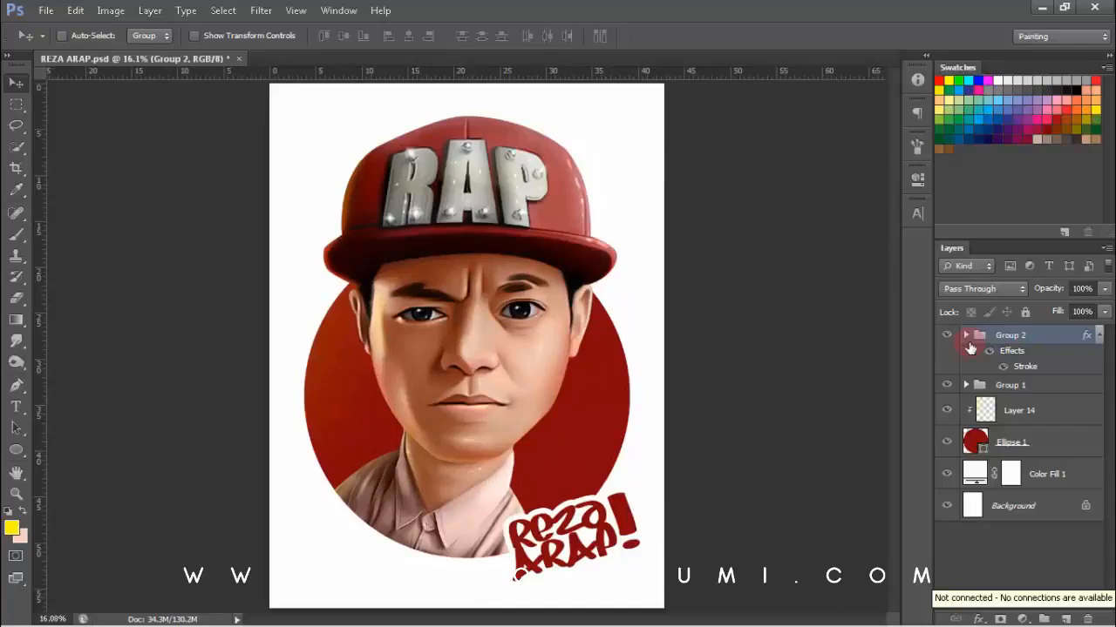
- Stamp all visible layers into a new top layer, and group the layers beneath it except the Background
key("ctrl+shift+alt+e")
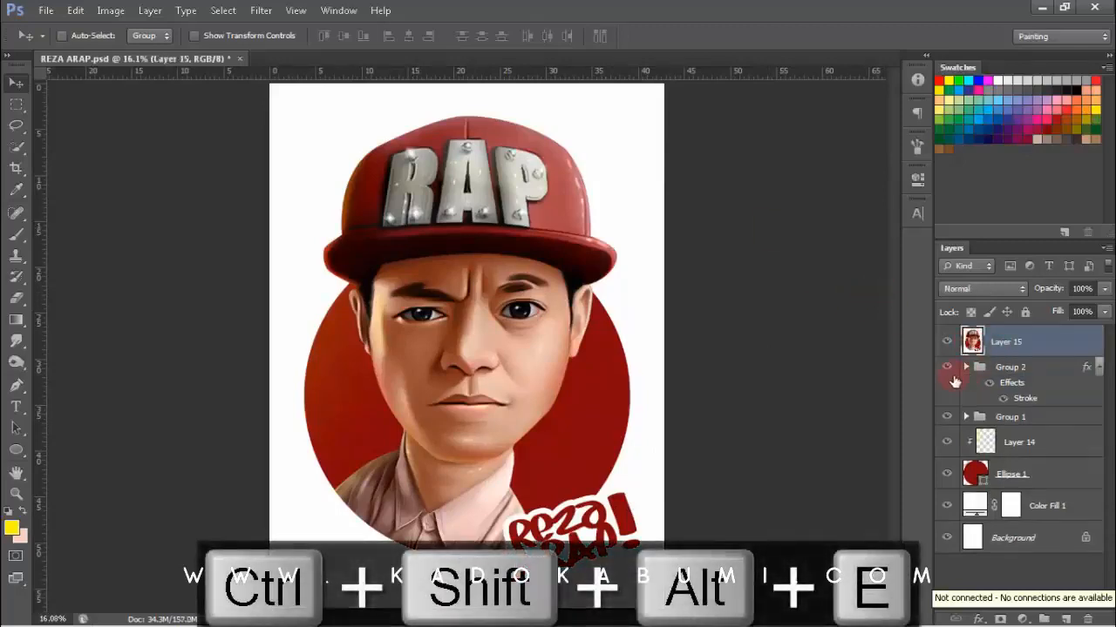
left_click(1003, 367)
left_click(1029, 538, "shift")
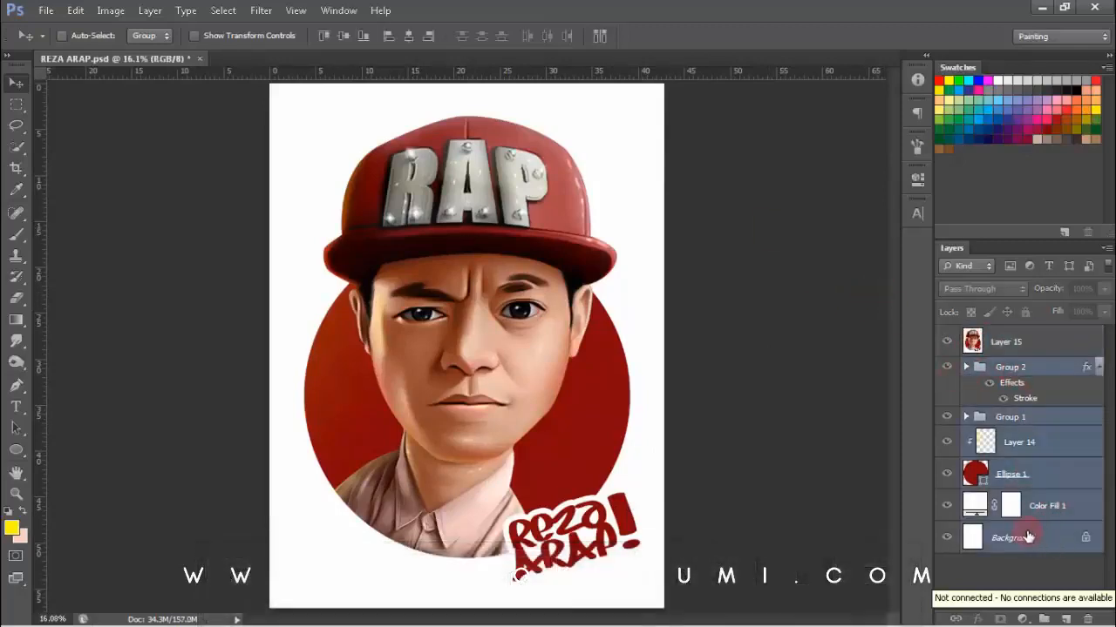
left_click(1039, 549, "ctrl")
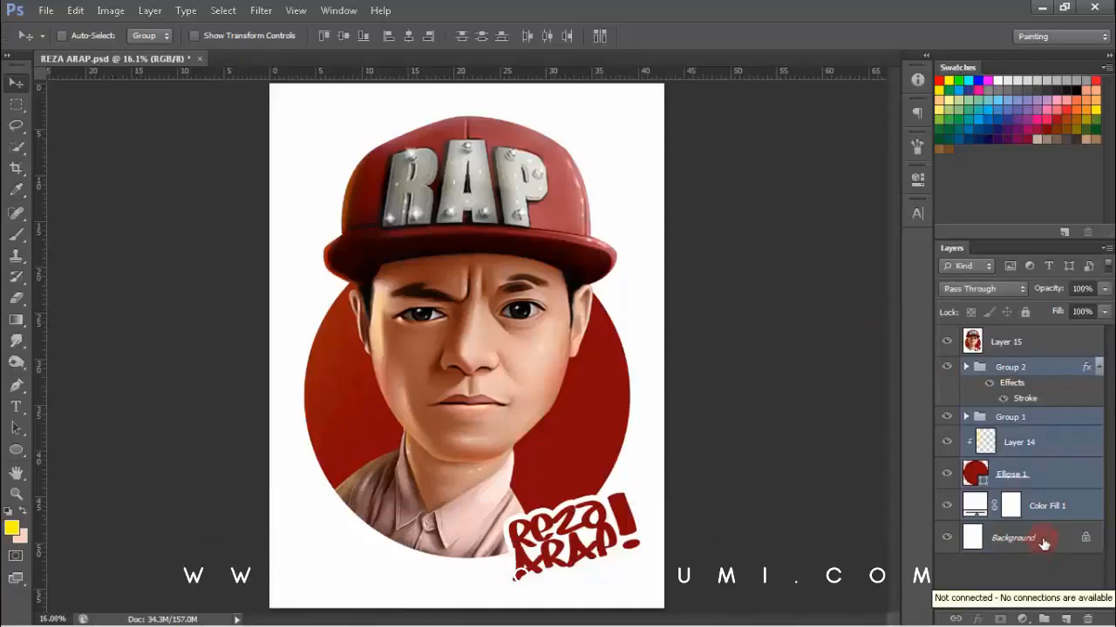
key("ctrl+g")
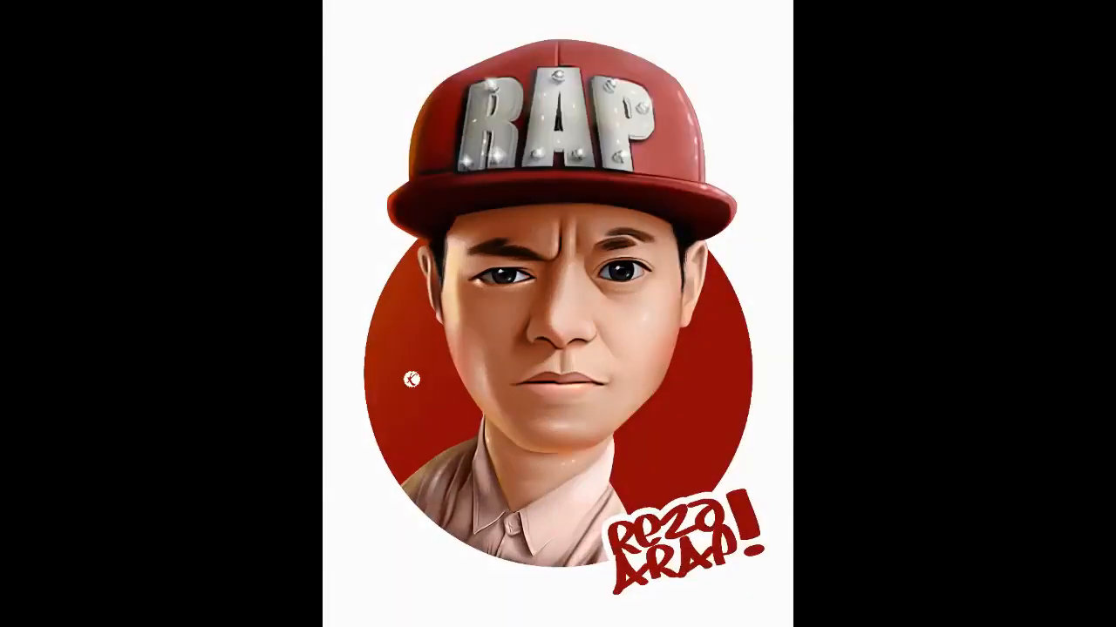